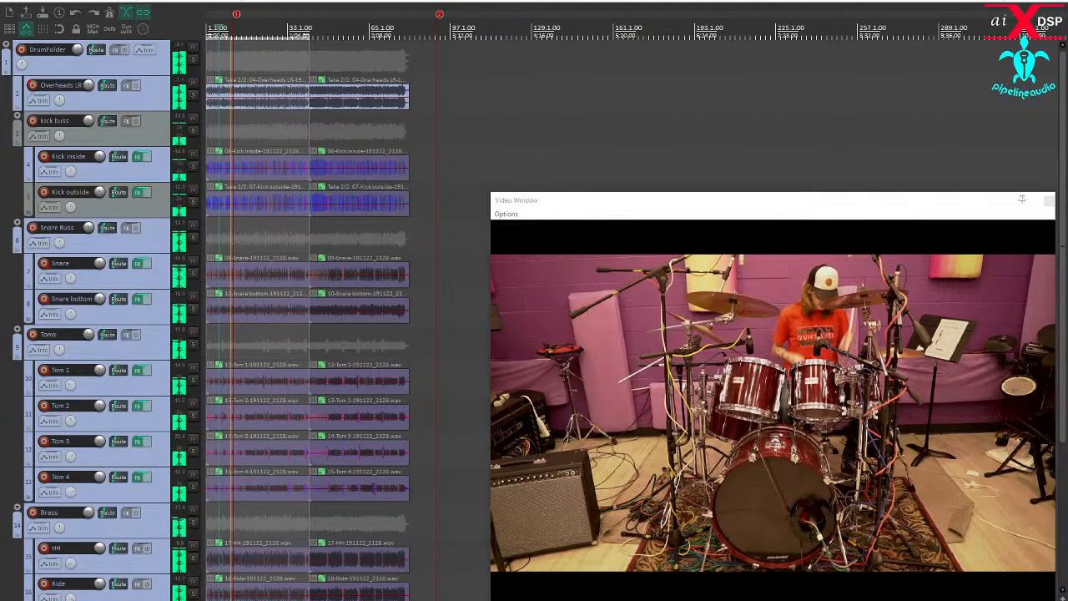
- Play back the drum session and open an entry from the aiXDSP website's Resources
{"action": "key", "text": "space"}
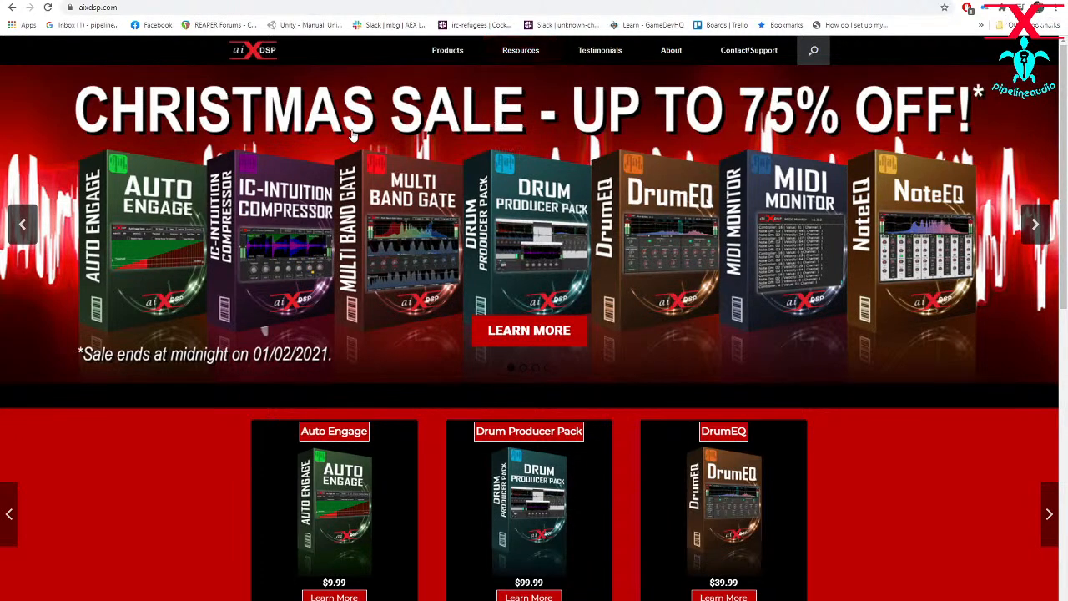
{"action": "mouse_move", "coordinate": [521, 54]}
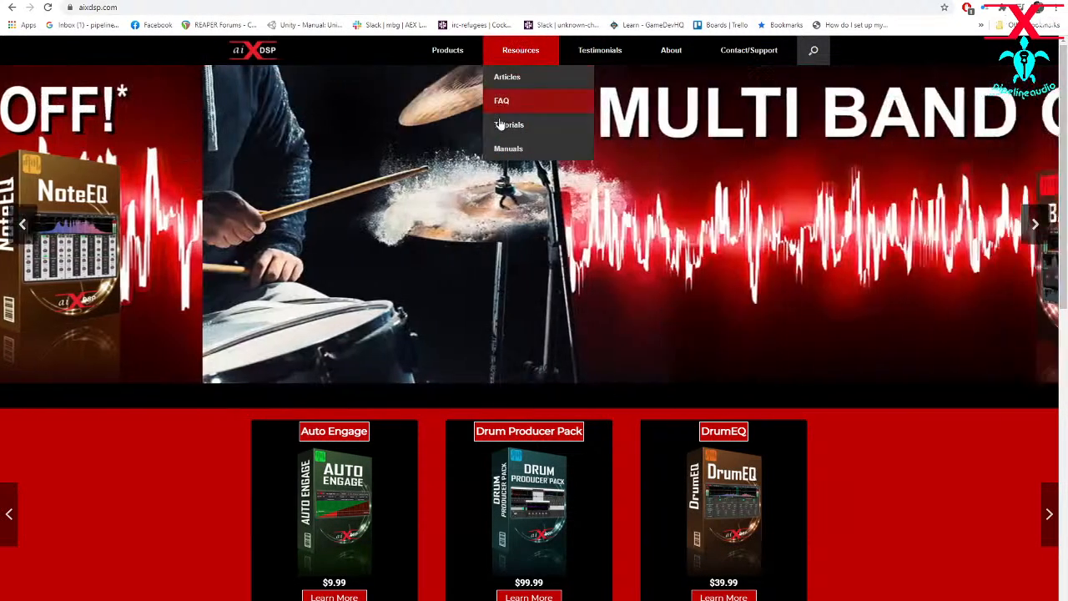
{"action": "left_click", "coordinate": [503, 126]}
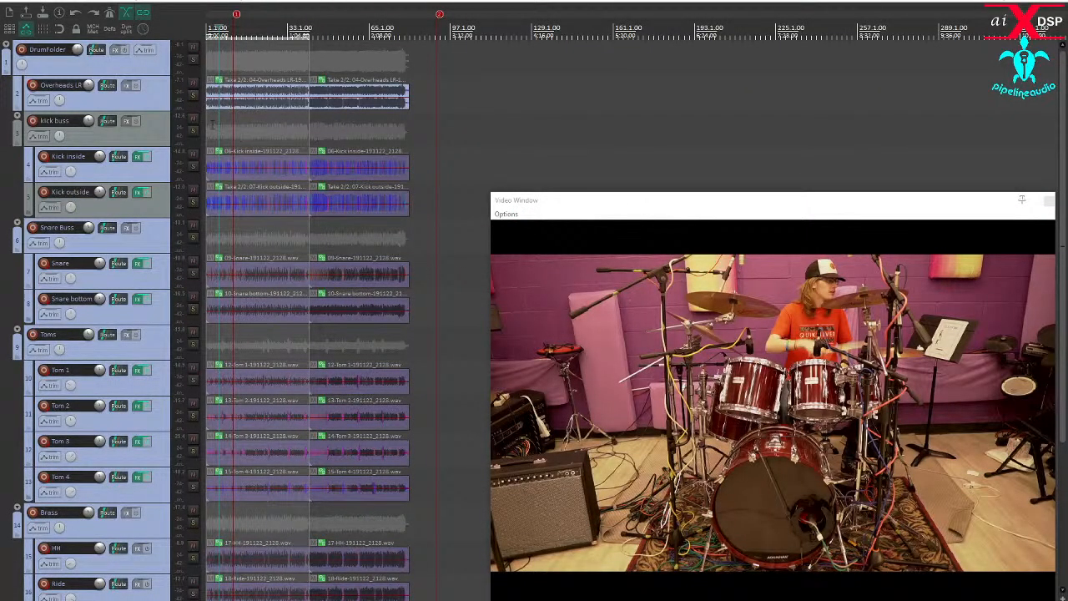
- Play the full drum mix from near the start of the session and stop it
{"action": "left_click", "coordinate": [212, 125]}
{"action": "key", "text": "space"}
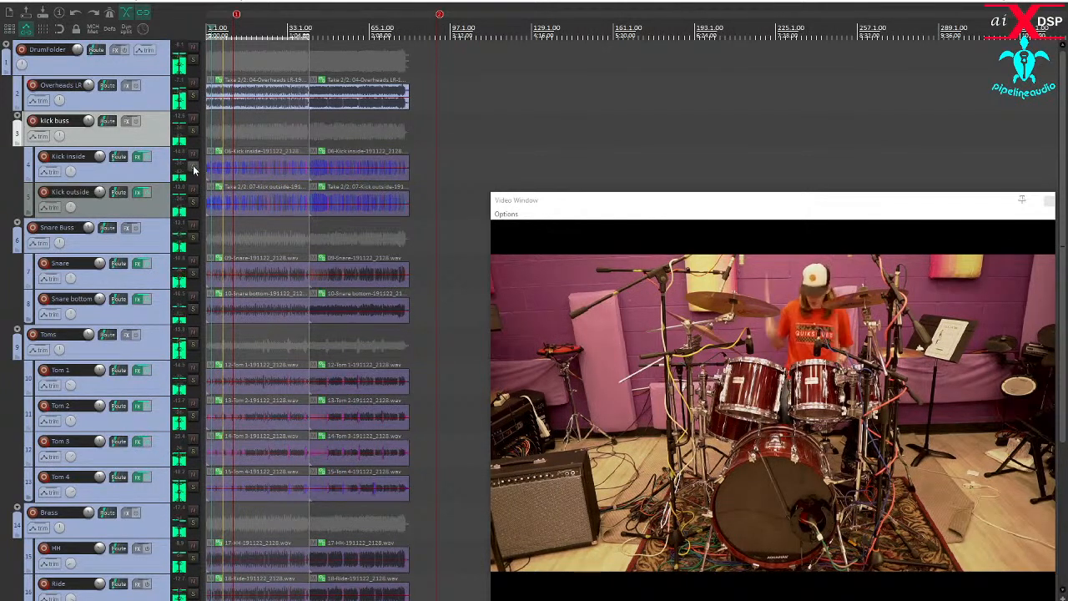
{"action": "key", "text": "space"}
- Enlarge and solo the Kick inside track, with the edit cursor near the start of its recording
{"action": "left_click_drag", "start_coordinate": [108, 182], "coordinate": [108, 250]}
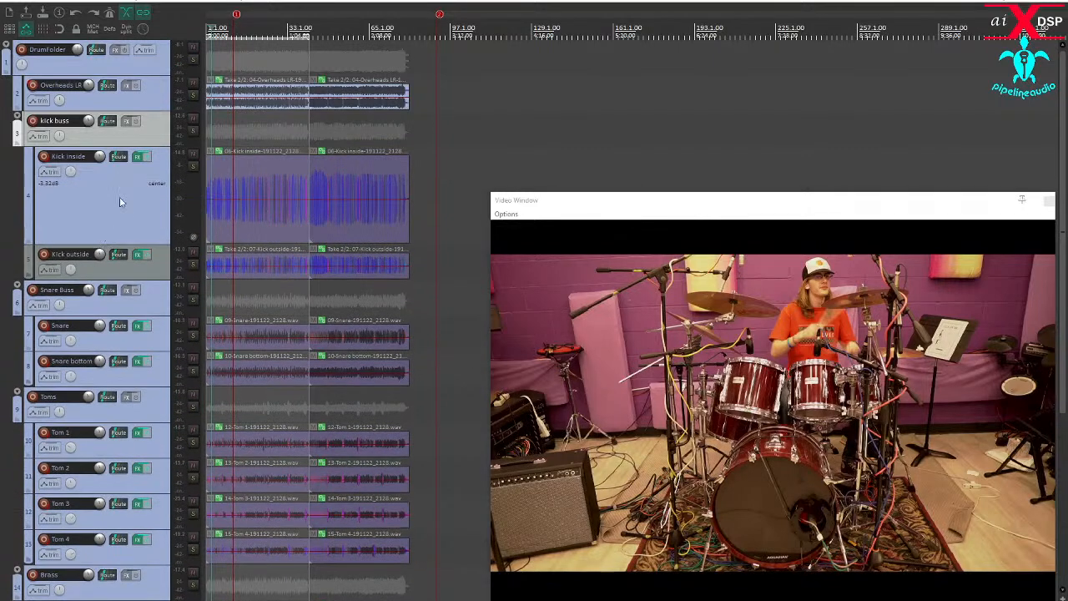
{"action": "left_click", "coordinate": [193, 165]}
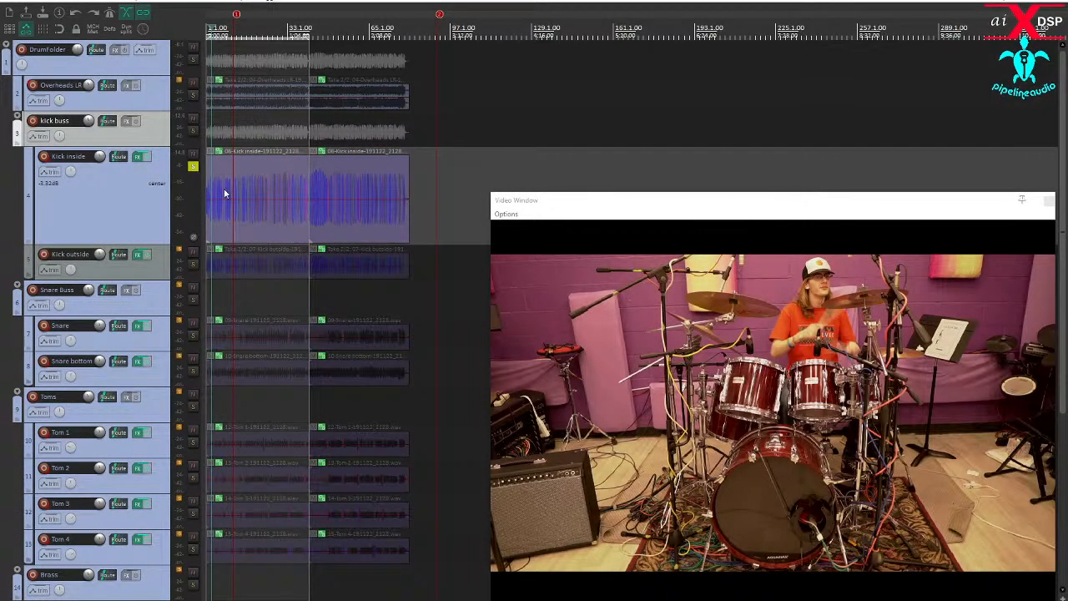
{"action": "left_click", "coordinate": [223, 199]}
{"action": "scroll", "coordinate": [224, 198], "scroll_direction": "up", "scroll_amount": 5}
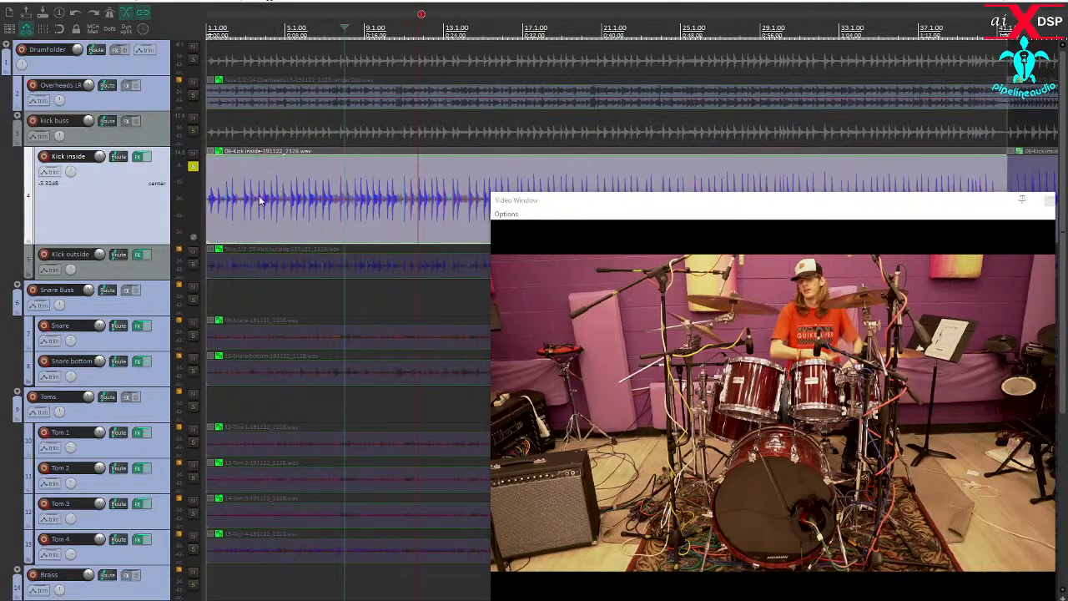
{"action": "left_click", "coordinate": [221, 216]}
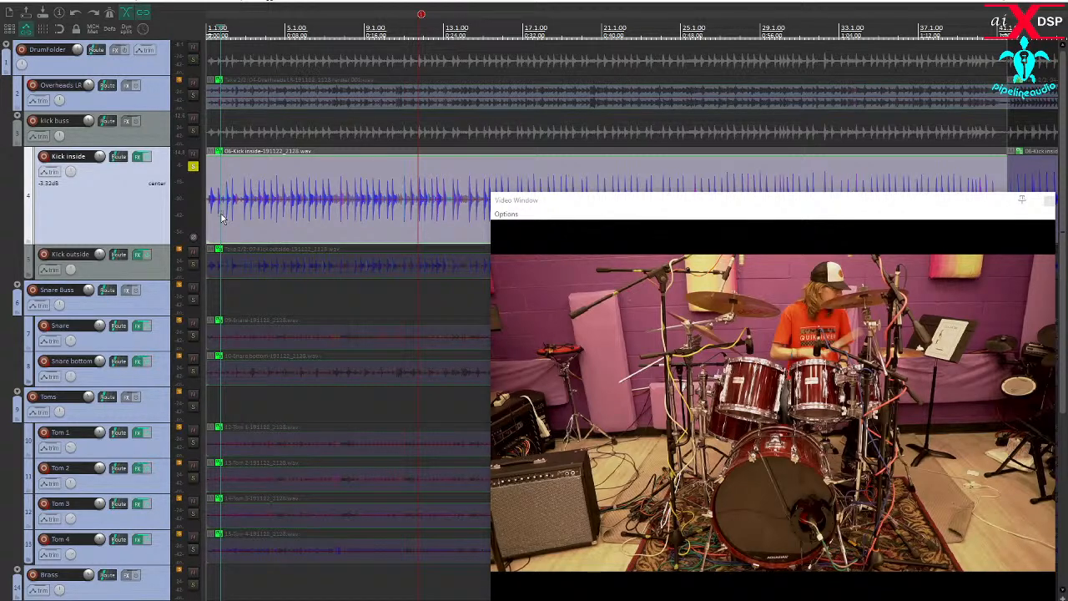
- Reset the Kick inside track's volume to 0.00 dB and move the video window clear of its waveform
{"action": "scroll", "coordinate": [246, 229], "scroll_direction": "up", "scroll_amount": 5}
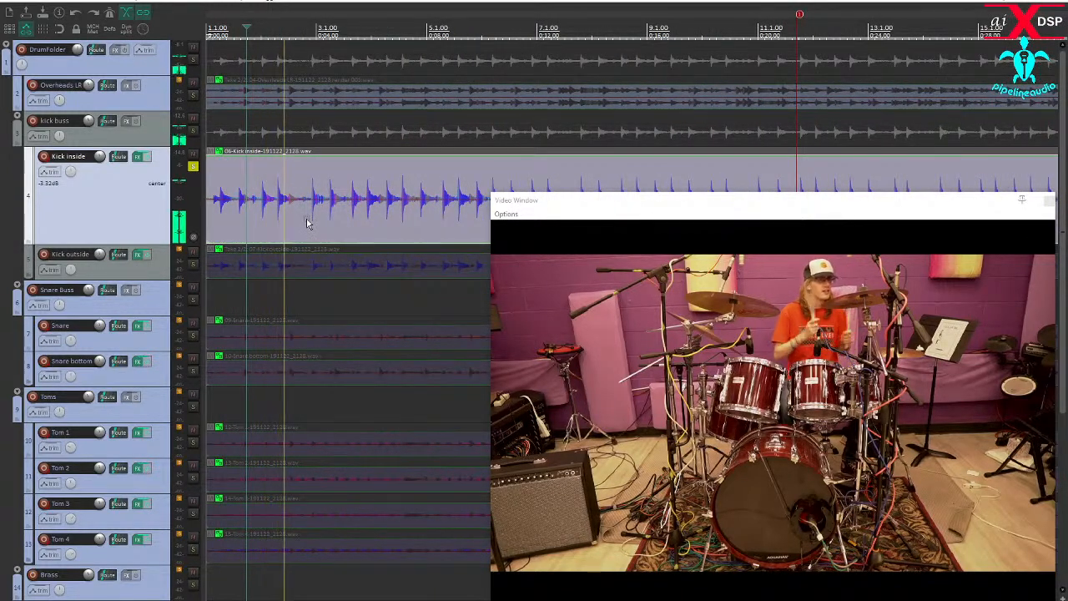
{"action": "double_click", "coordinate": [98, 158]}
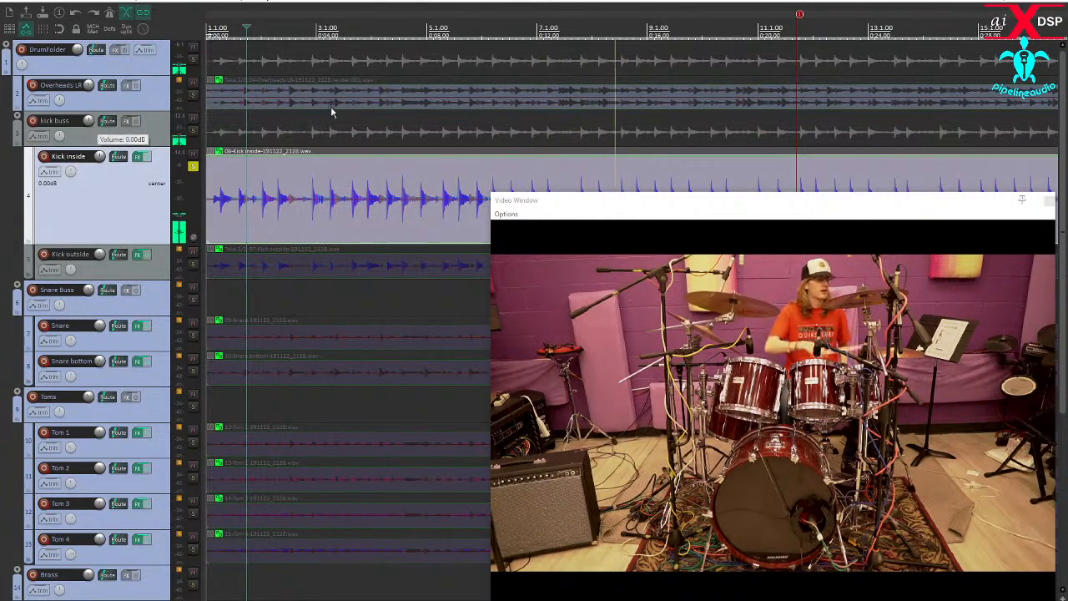
{"action": "left_click_drag", "start_coordinate": [526, 233], "coordinate": [489, 299]}
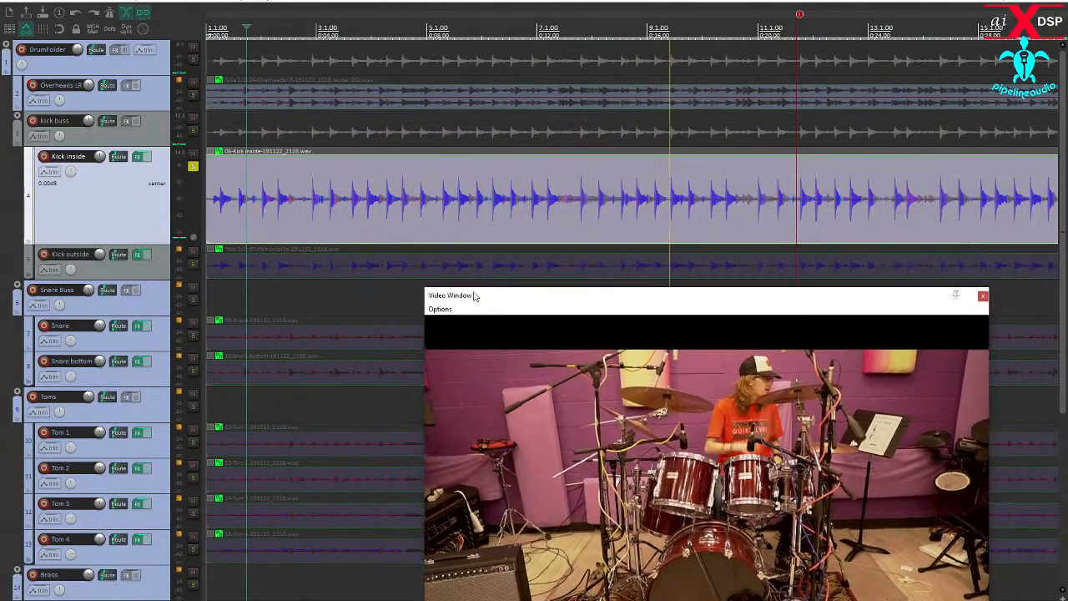
{"action": "left_click", "coordinate": [353, 226]}
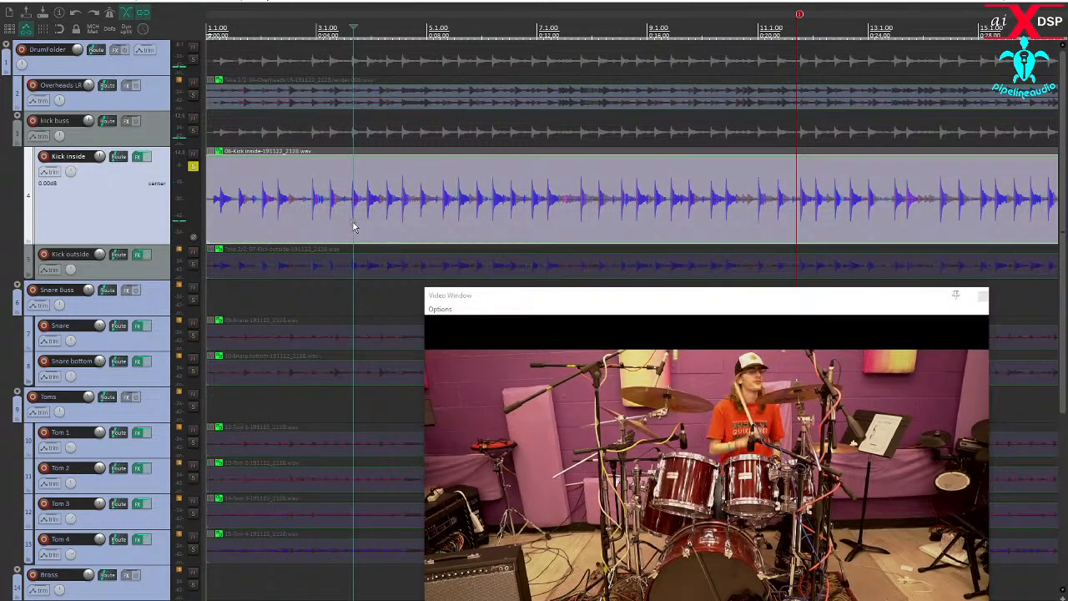
- Enable the Multi Band Gate on the Kick inside track and lower its threshold to -INF dB
{"action": "left_click", "coordinate": [136, 162]}
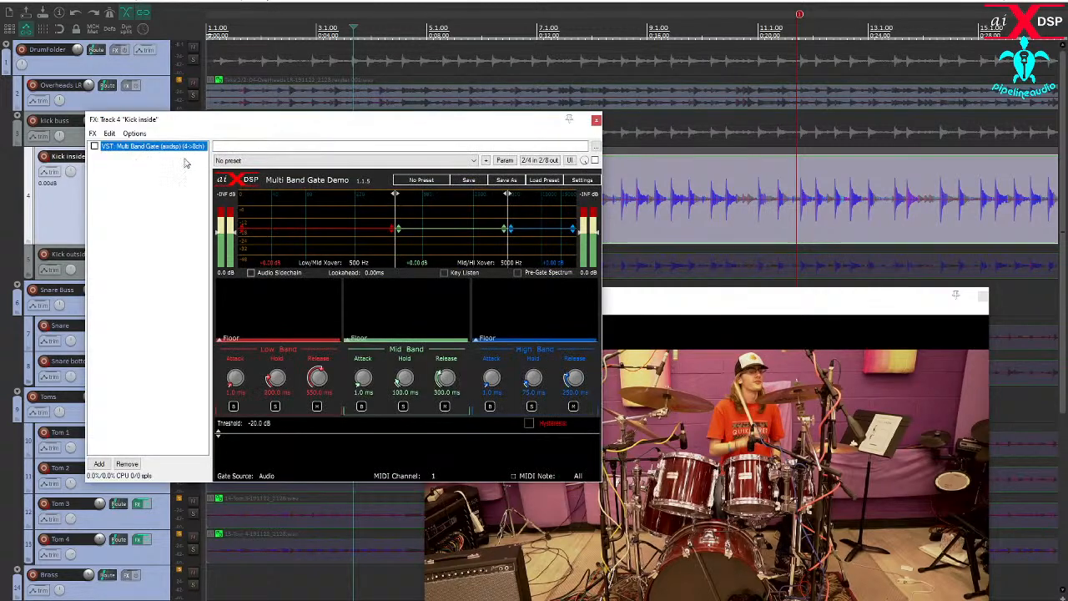
{"action": "left_click", "coordinate": [94, 146]}
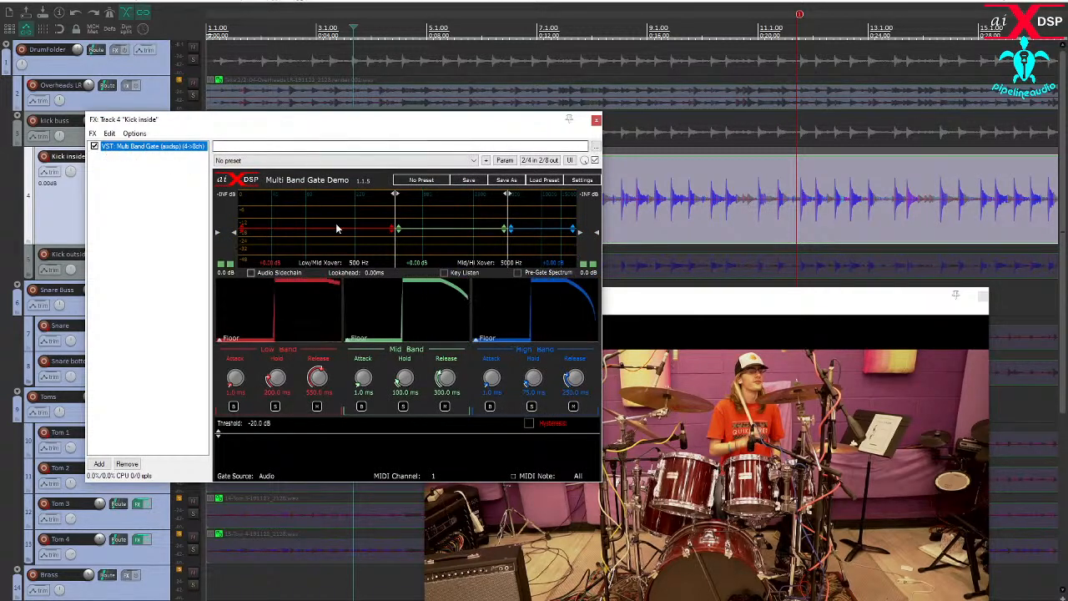
{"action": "left_click_drag", "start_coordinate": [275, 434], "coordinate": [284, 524]}
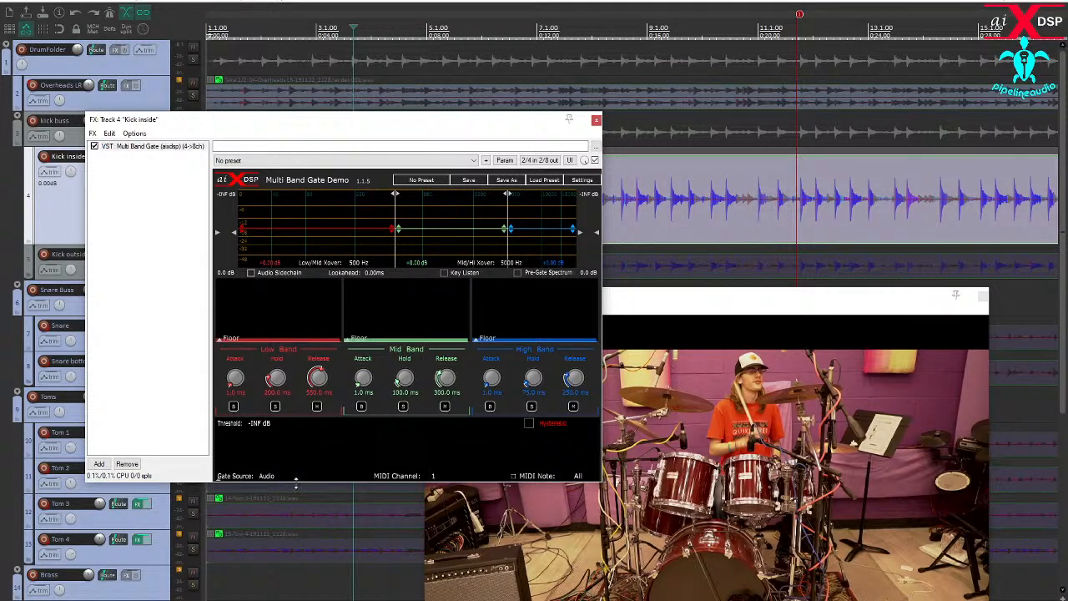
- Make a time selection near the start of the Kick inside recording and reposition the gate and video windows
{"action": "left_click_drag", "start_coordinate": [417, 127], "coordinate": [476, 254]}
{"action": "scroll", "coordinate": [428, 195], "scroll_direction": "down", "scroll_amount": 3}
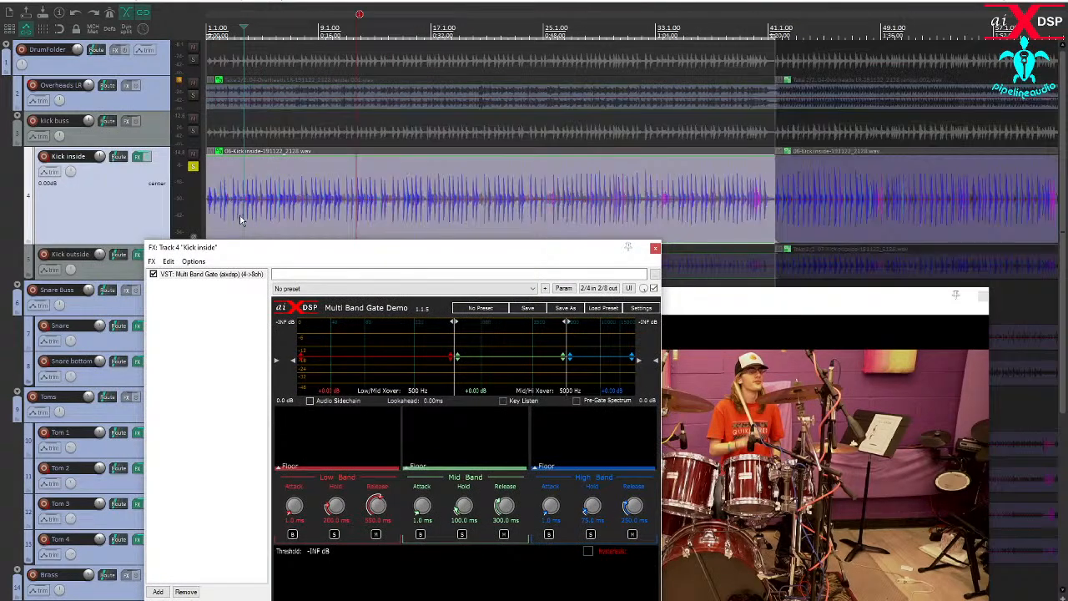
{"action": "mouse_move", "coordinate": [240, 220]}
{"action": "left_mouse_down"}
{"action": "mouse_move", "coordinate": [352, 219]}
{"action": "mouse_move", "coordinate": [302, 215]}
{"action": "mouse_move", "coordinate": [292, 132]}
{"action": "left_mouse_up"}
{"action": "left_click_drag", "start_coordinate": [745, 303], "coordinate": [800, 208]}
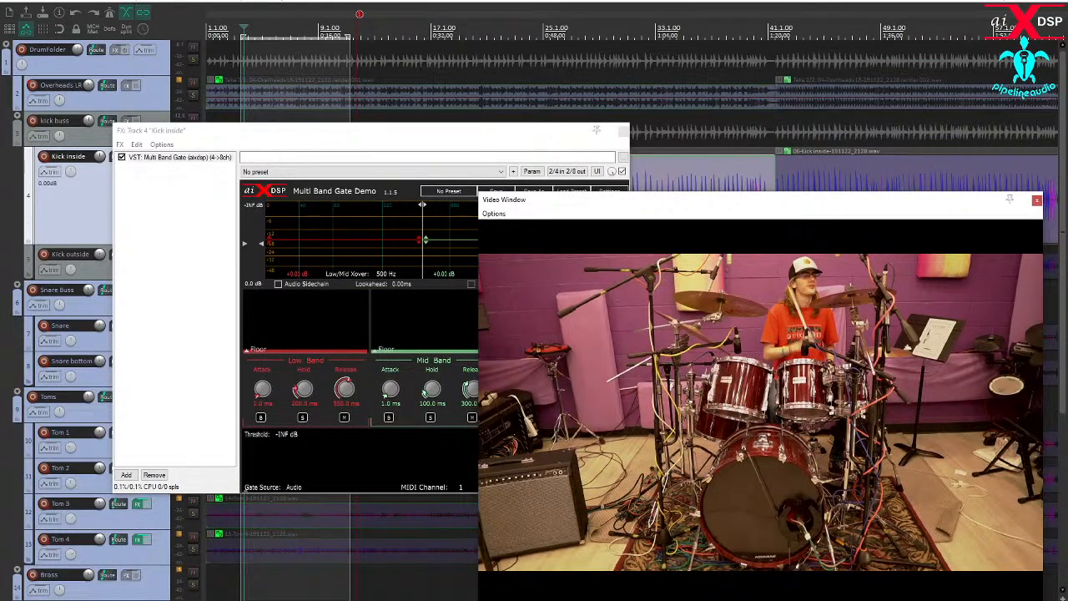
- Play the selected section and close the video window so the whole gate interface is unobstructed
{"action": "key", "text": "space"}
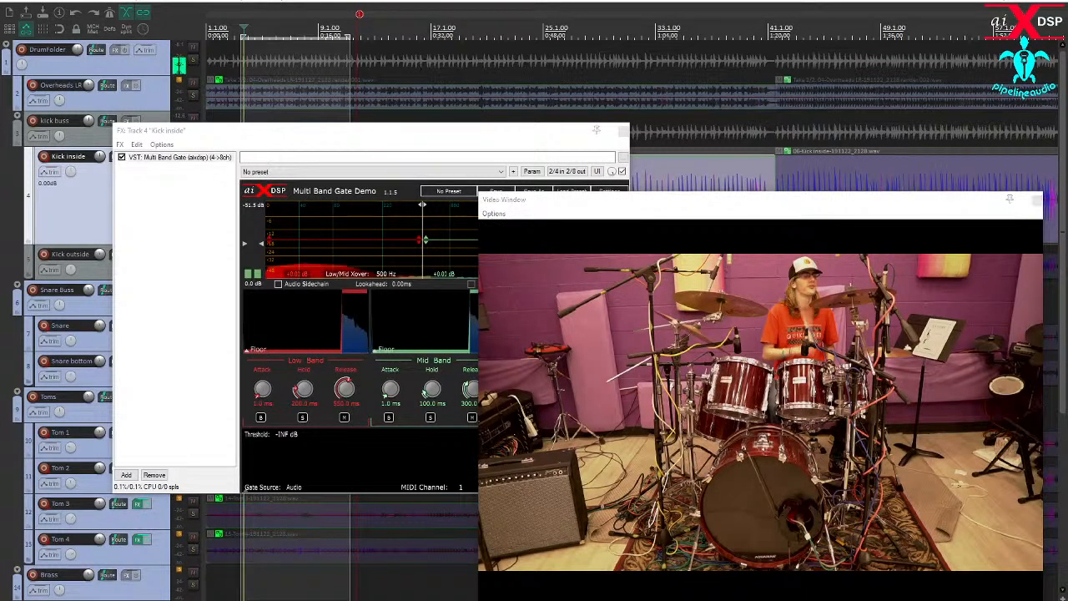
{"action": "left_click", "coordinate": [1036, 202]}
{"action": "left_click_drag", "start_coordinate": [288, 139], "coordinate": [198, 157]}
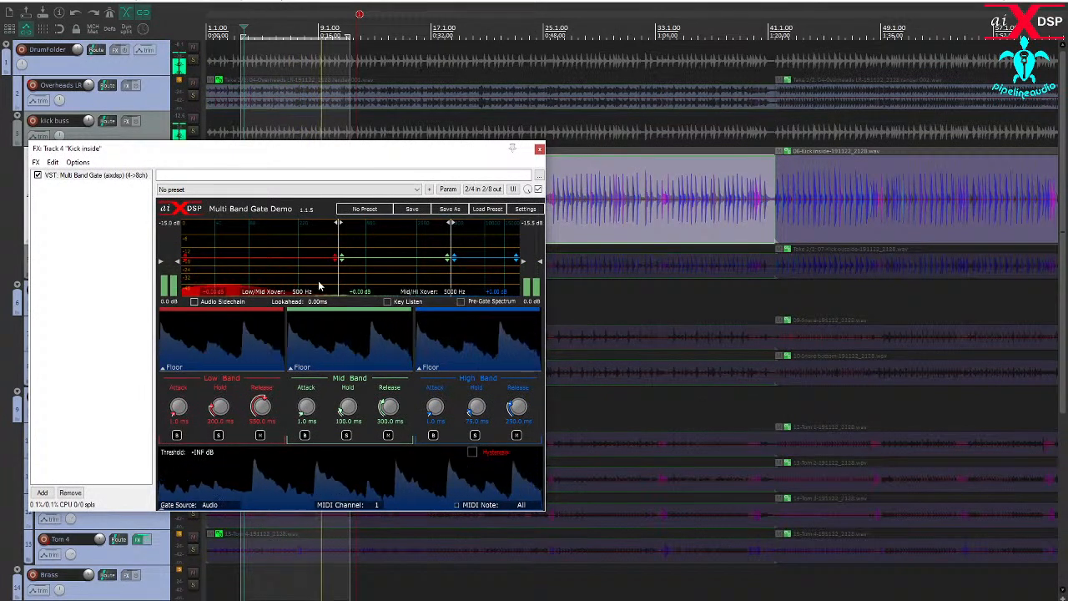
- Solo the gate's low band, set the Low/Mid crossover to about 198 Hz, and unsolo the band
{"action": "left_click", "coordinate": [219, 435]}
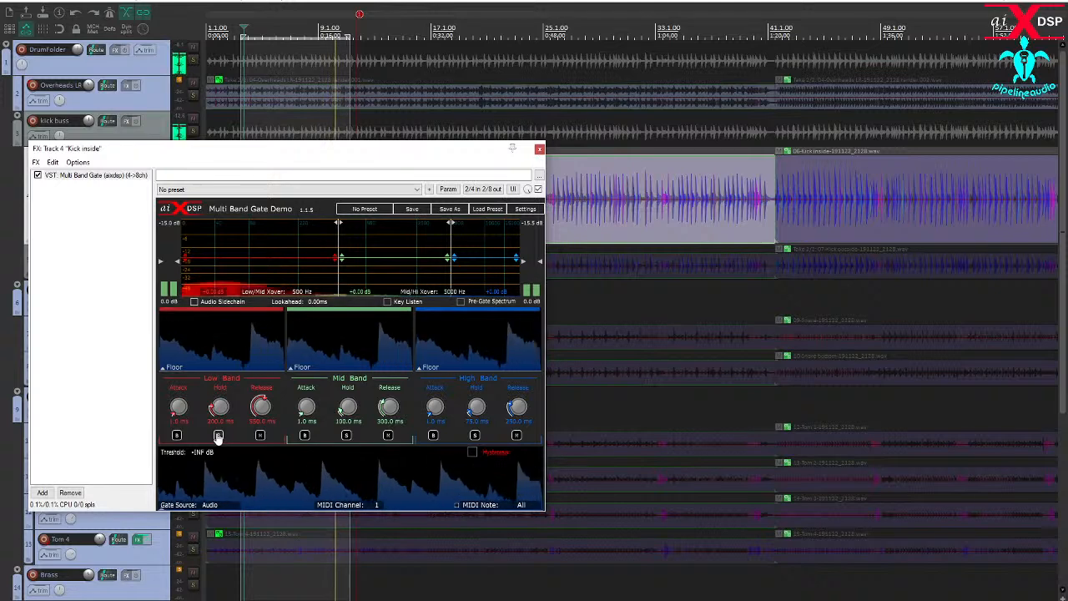
{"action": "left_click_drag", "start_coordinate": [339, 273], "coordinate": [295, 272]}
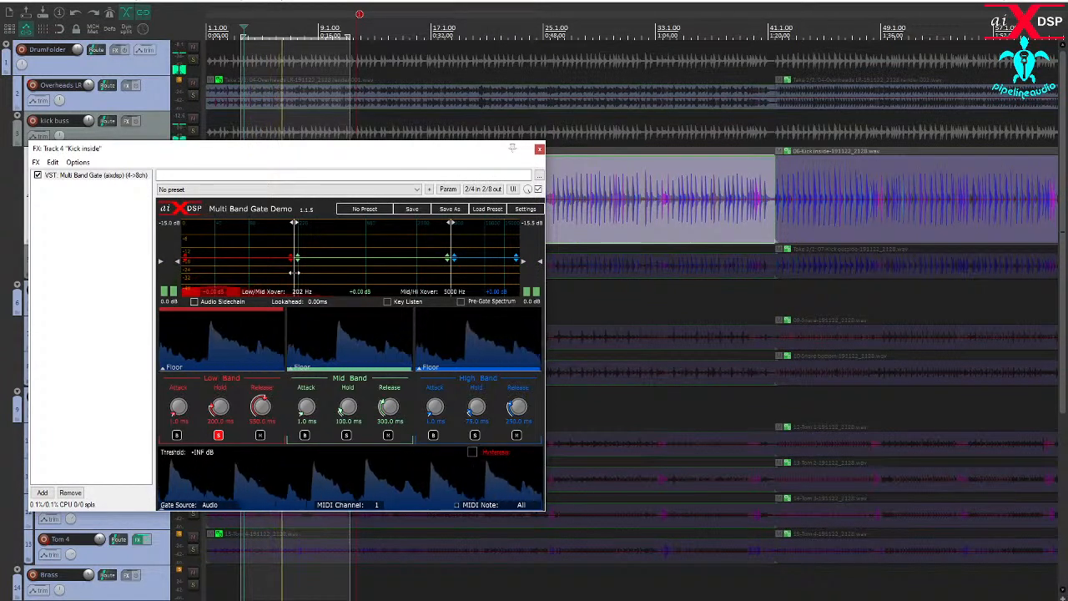
{"action": "left_click_drag", "start_coordinate": [294, 272], "coordinate": [294, 273]}
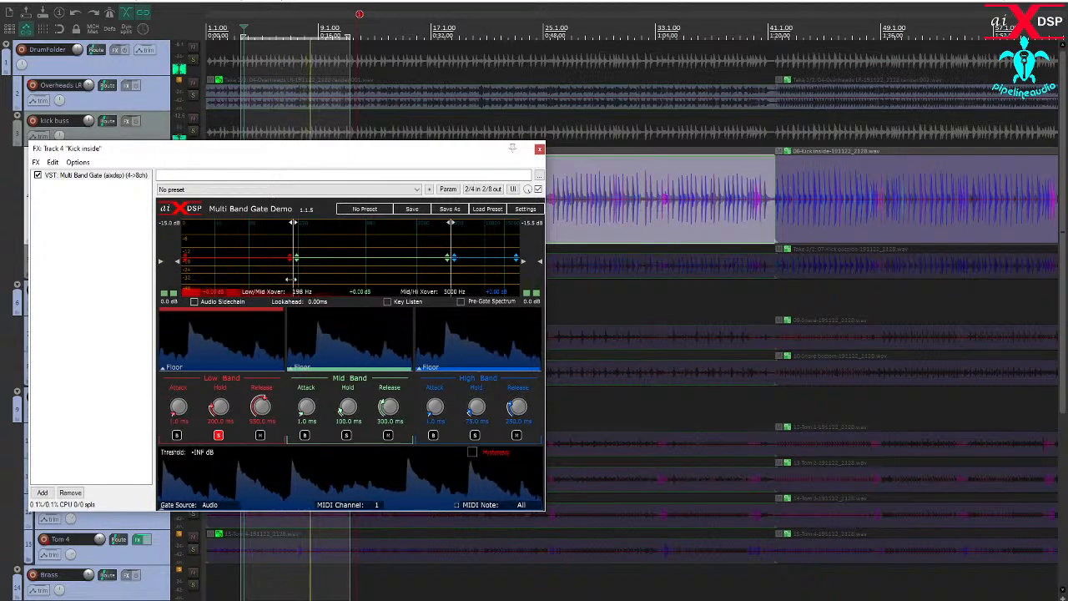
{"action": "left_click", "coordinate": [217, 434]}
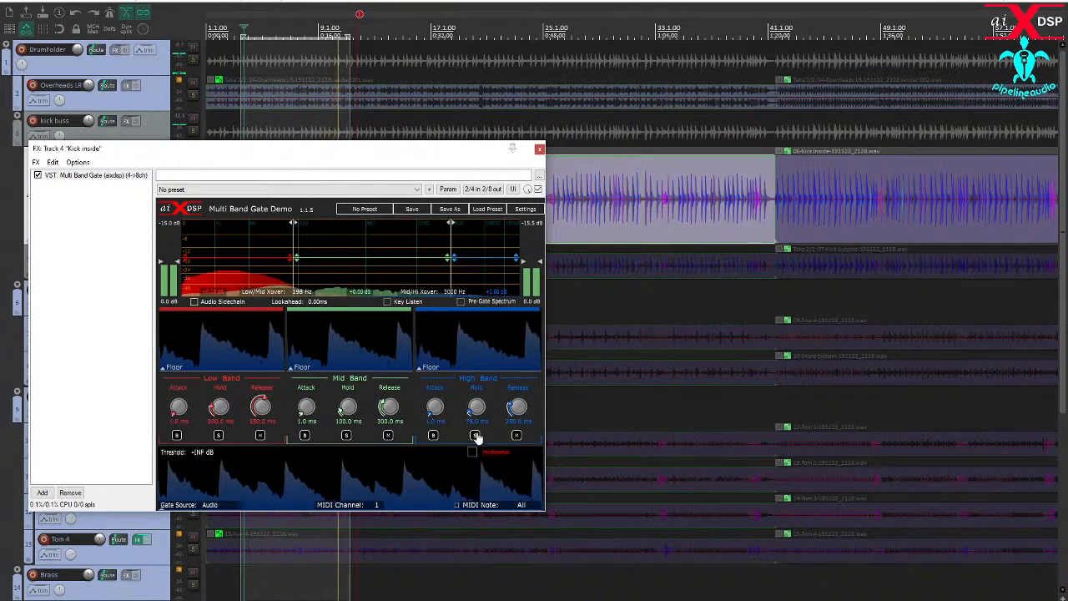
- Solo the gate's high band, set the Mid/Hi crossover to about 1185 Hz, and unsolo the band
{"action": "left_click", "coordinate": [474, 435]}
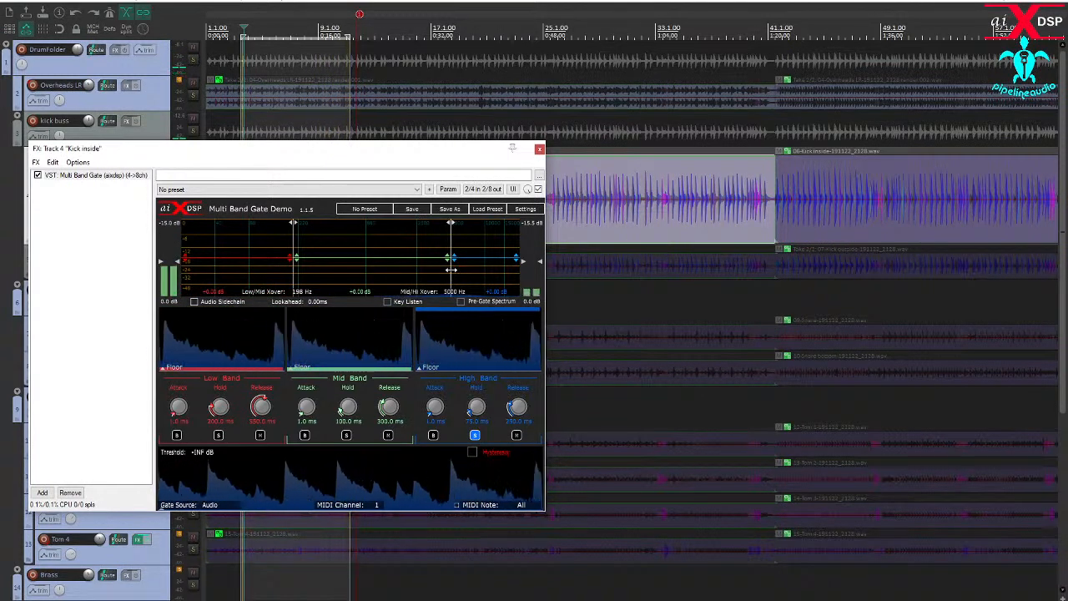
{"action": "left_click_drag", "start_coordinate": [450, 269], "coordinate": [380, 288]}
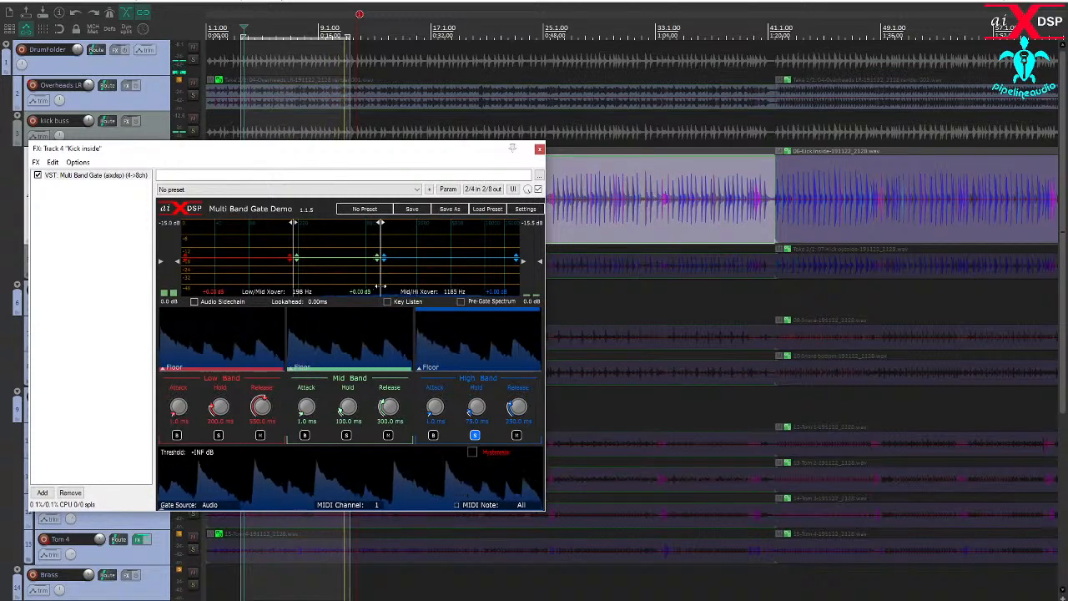
{"action": "left_click", "coordinate": [475, 434]}
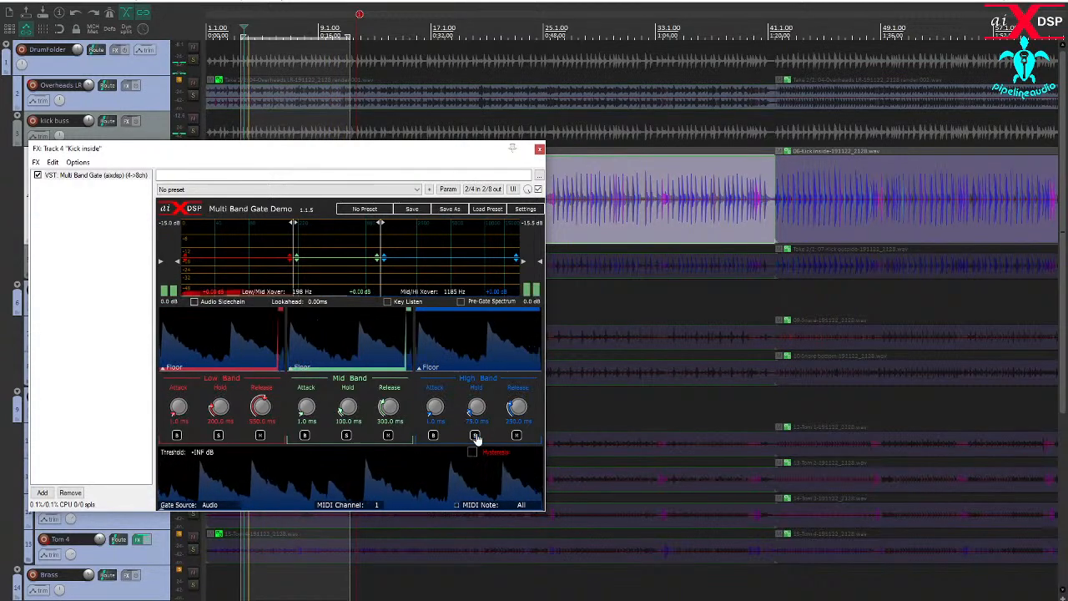
- Audition the gate's mid band by soloing it and comparing the sound with the band muted
{"action": "left_click", "coordinate": [345, 435]}
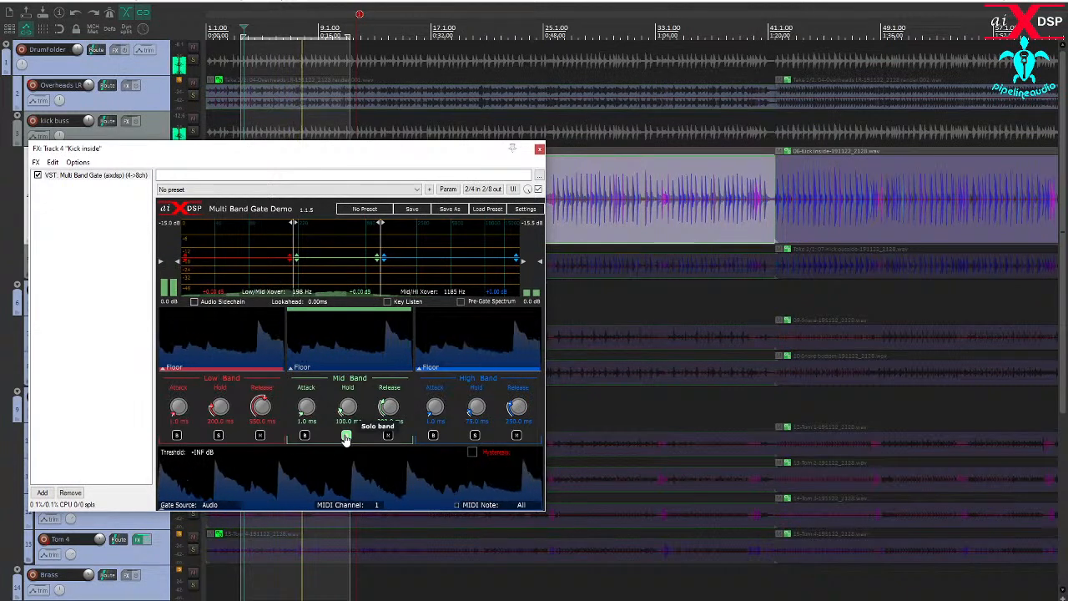
{"action": "left_click", "coordinate": [347, 435]}
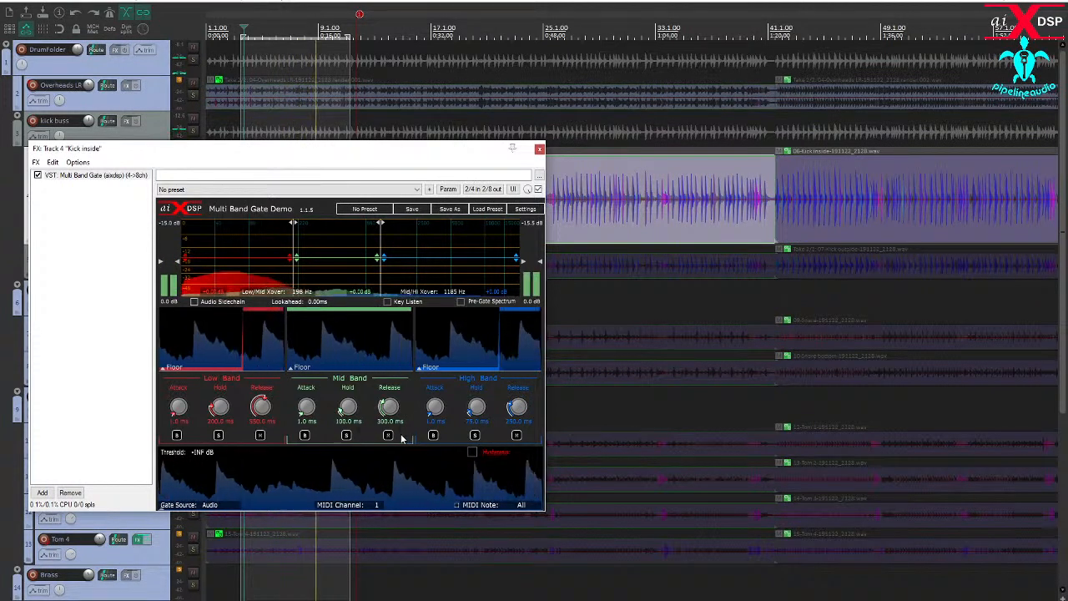
{"action": "left_click", "coordinate": [387, 436]}
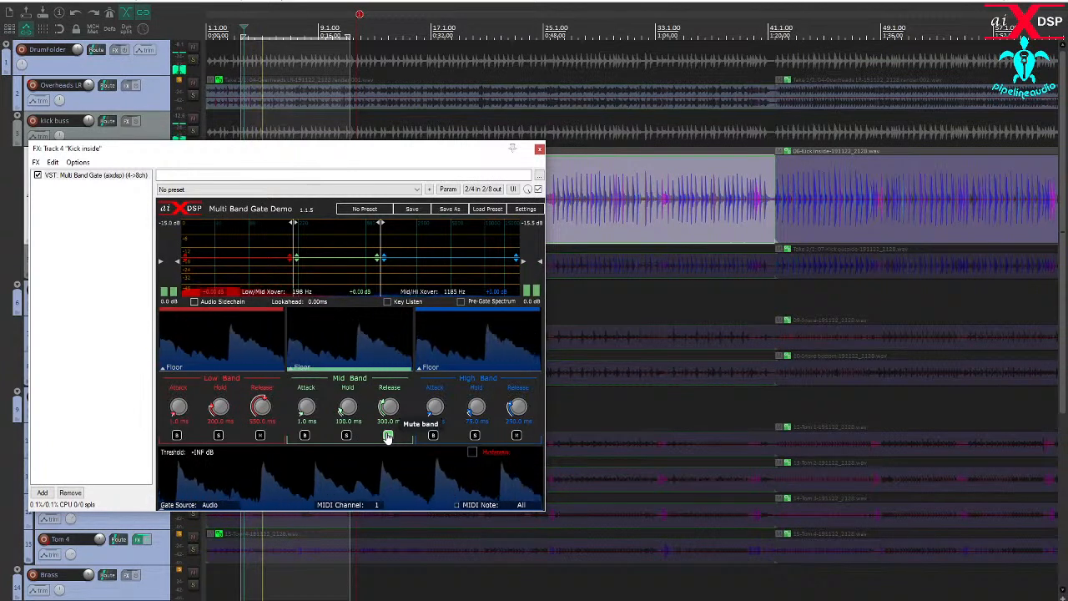
{"action": "left_click", "coordinate": [388, 435]}
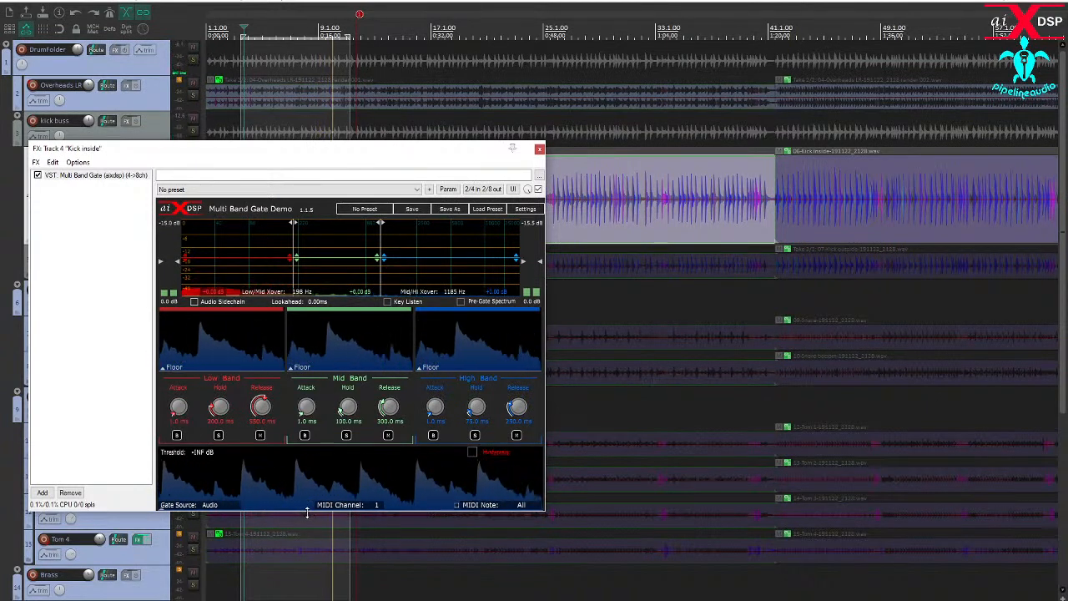
- Set the gate threshold to -33.8 dB and enable Key Listen
{"action": "left_click_drag", "start_coordinate": [307, 513], "coordinate": [309, 472]}
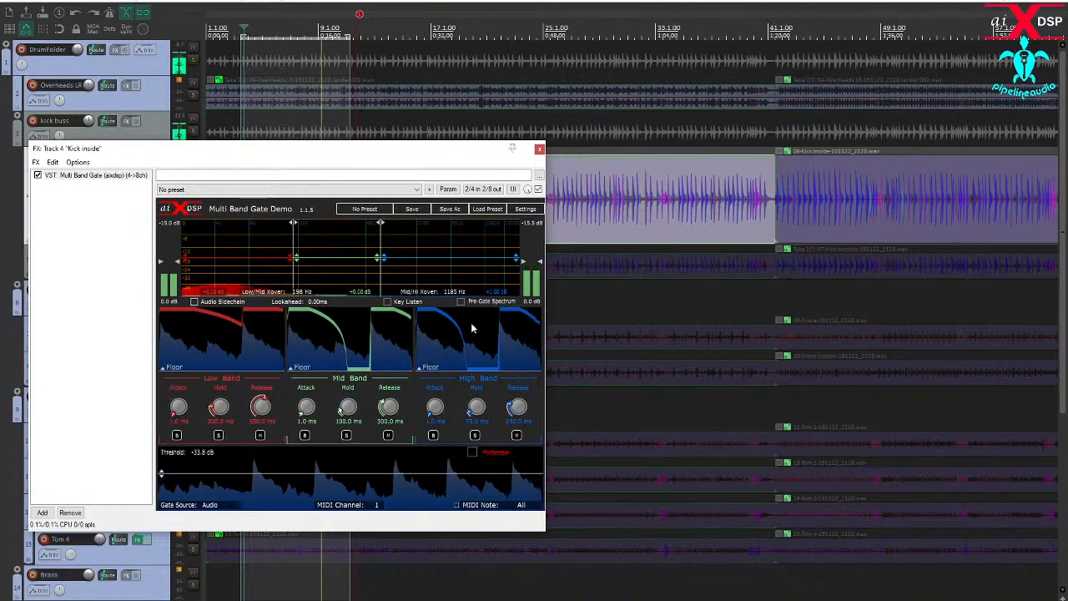
{"action": "left_click", "coordinate": [387, 302]}
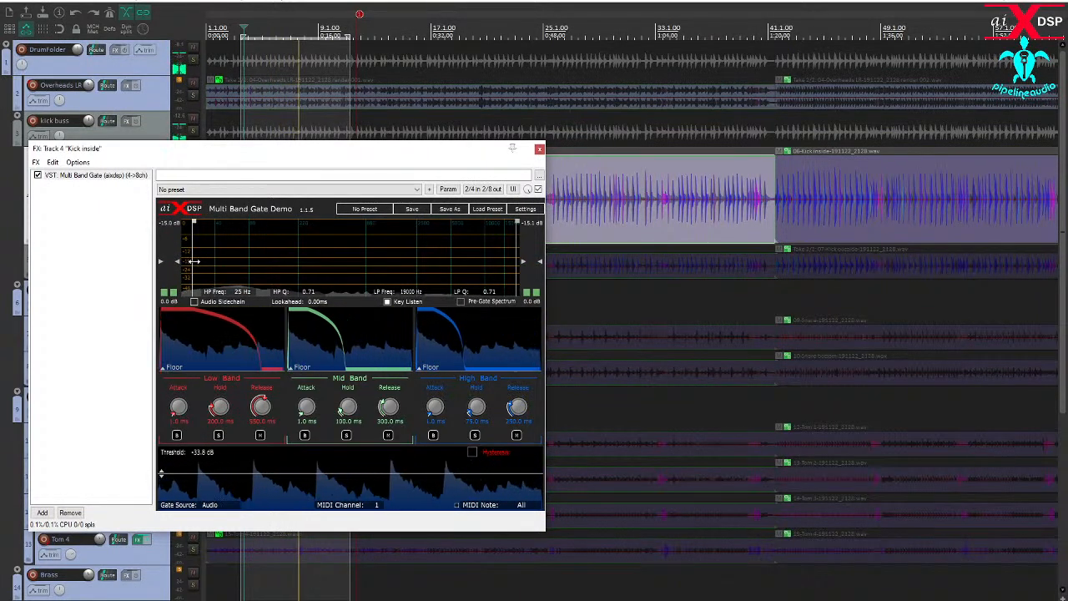
- Adjust the key filter while listening, ending with the high-pass at 20 Hz and the low-pass at about 2372 Hz
{"action": "left_click_drag", "start_coordinate": [192, 261], "coordinate": [312, 261]}
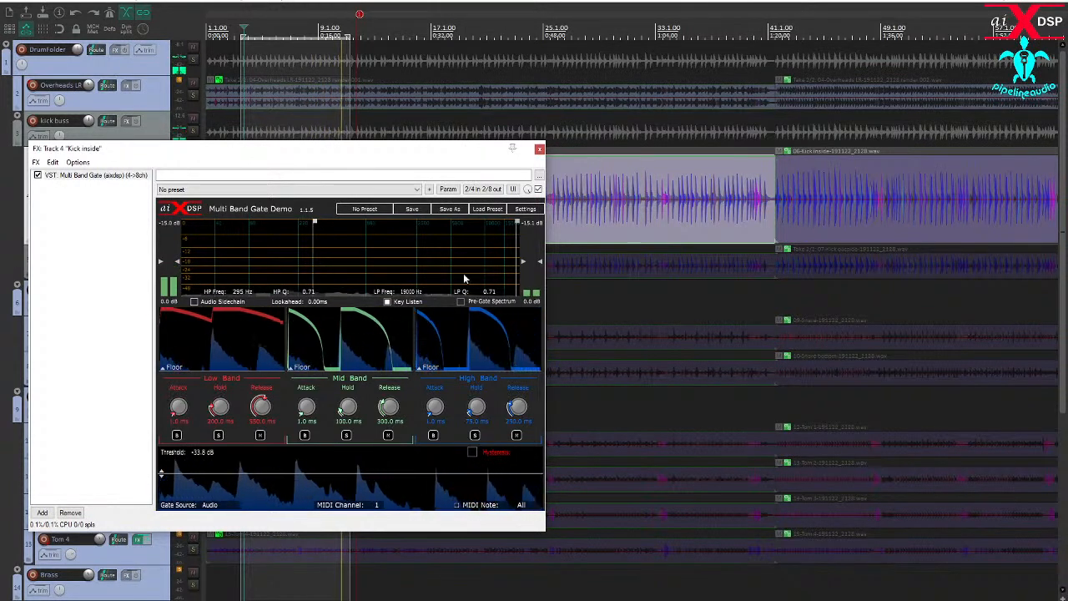
{"action": "left_click_drag", "start_coordinate": [517, 275], "coordinate": [443, 278]}
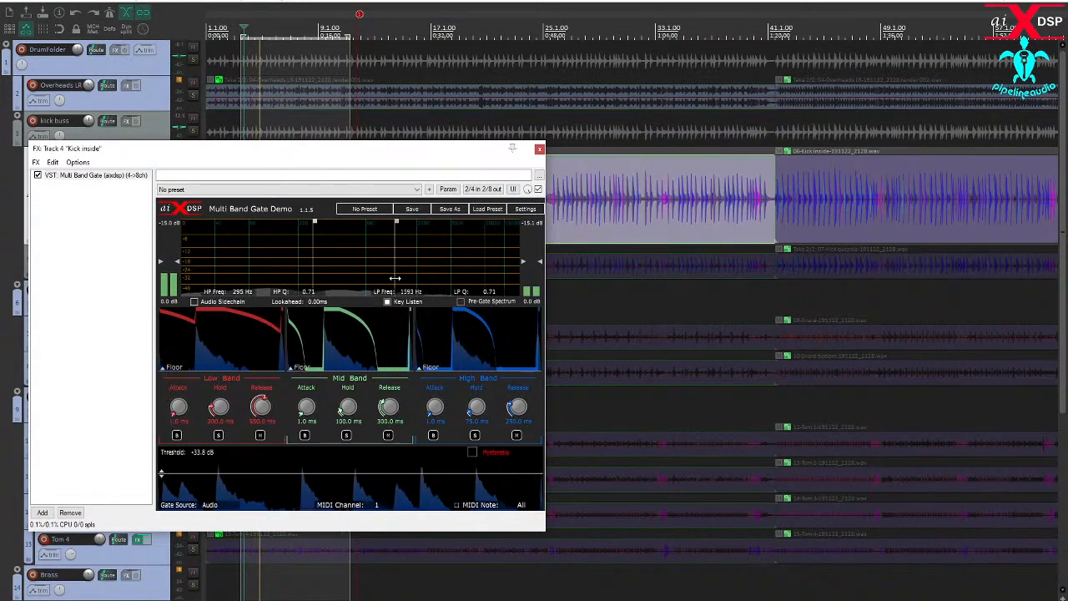
{"action": "left_click_drag", "start_coordinate": [410, 273], "coordinate": [425, 270]}
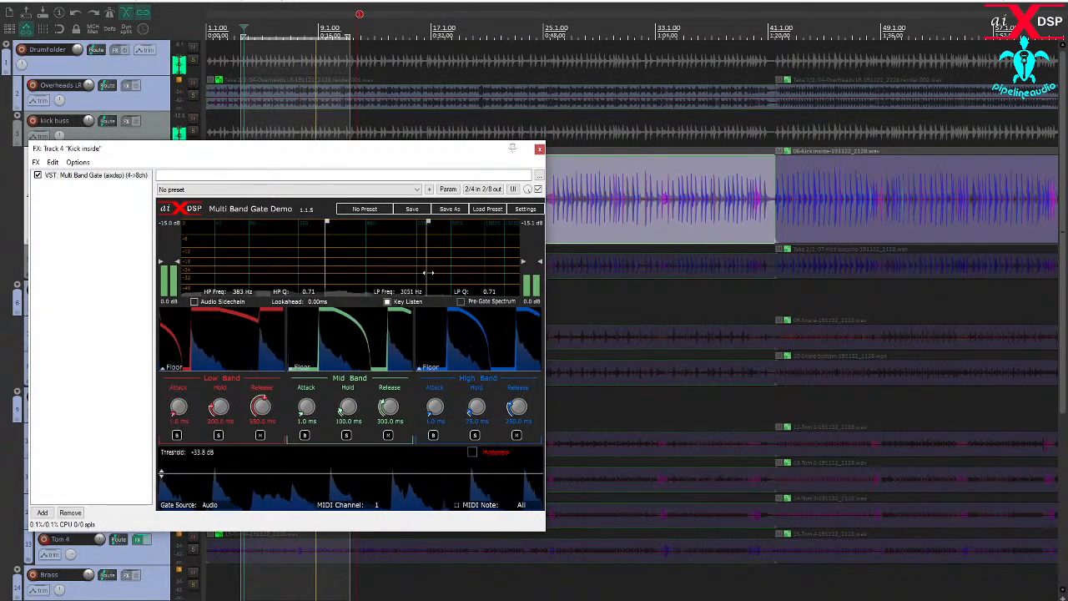
{"action": "left_click_drag", "start_coordinate": [413, 276], "coordinate": [418, 275]}
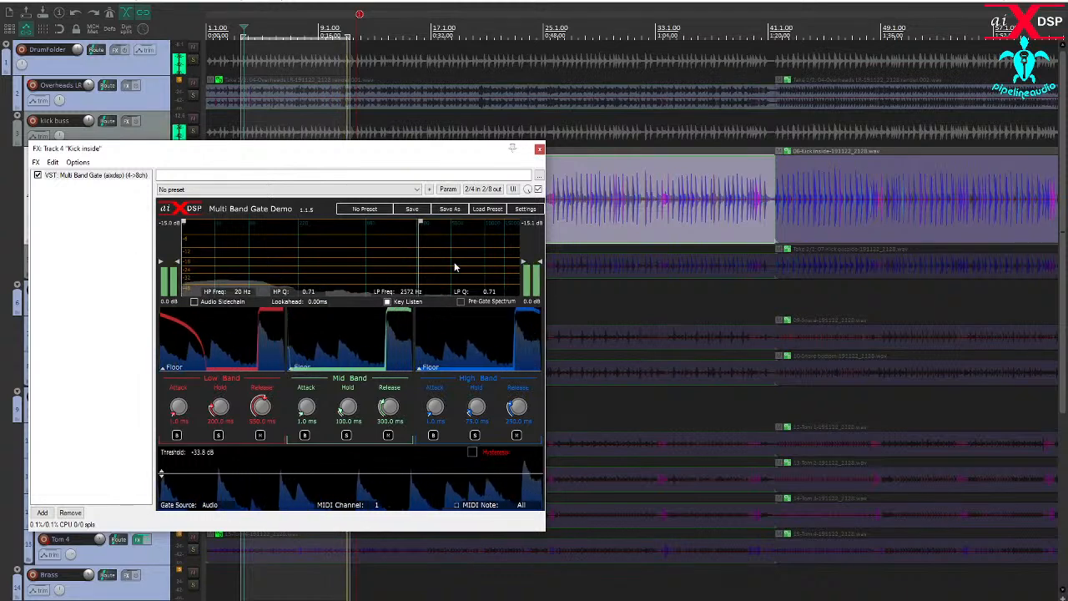
- Sweep the key filter's low-pass down to about 209 Hz and back to about 2143 Hz, and try a higher high-pass frequency
{"action": "left_click_drag", "start_coordinate": [421, 263], "coordinate": [296, 265]}
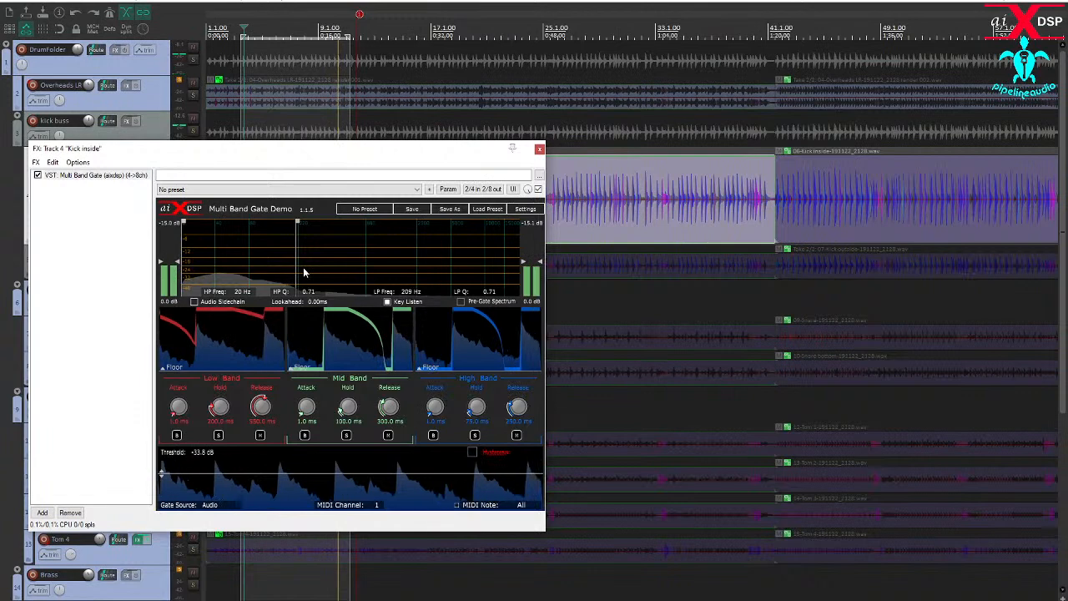
{"action": "left_click_drag", "start_coordinate": [298, 267], "coordinate": [408, 267]}
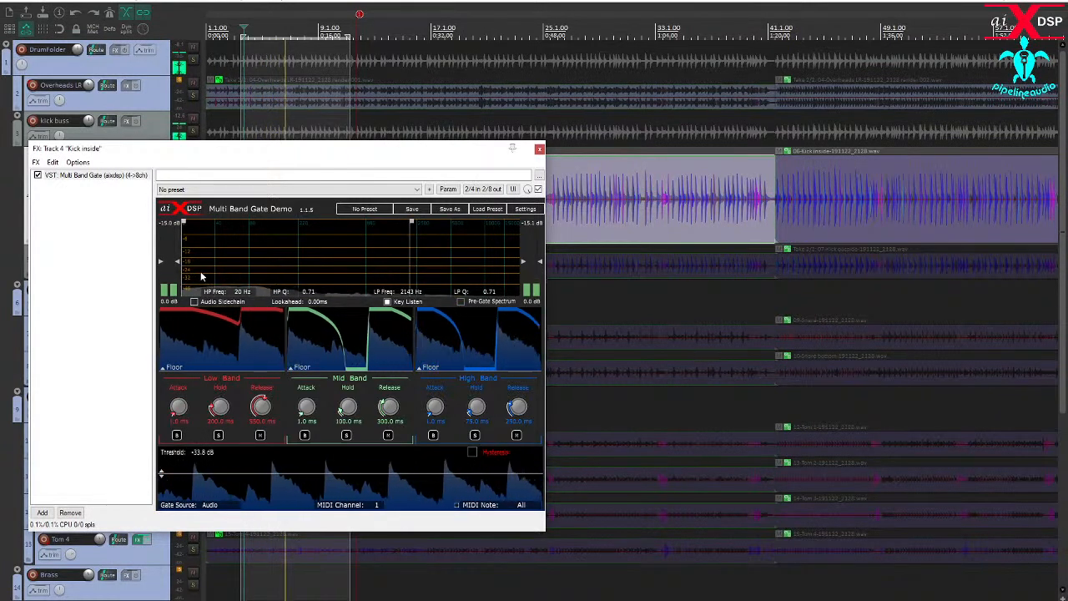
{"action": "left_click_drag", "start_coordinate": [187, 278], "coordinate": [320, 286]}
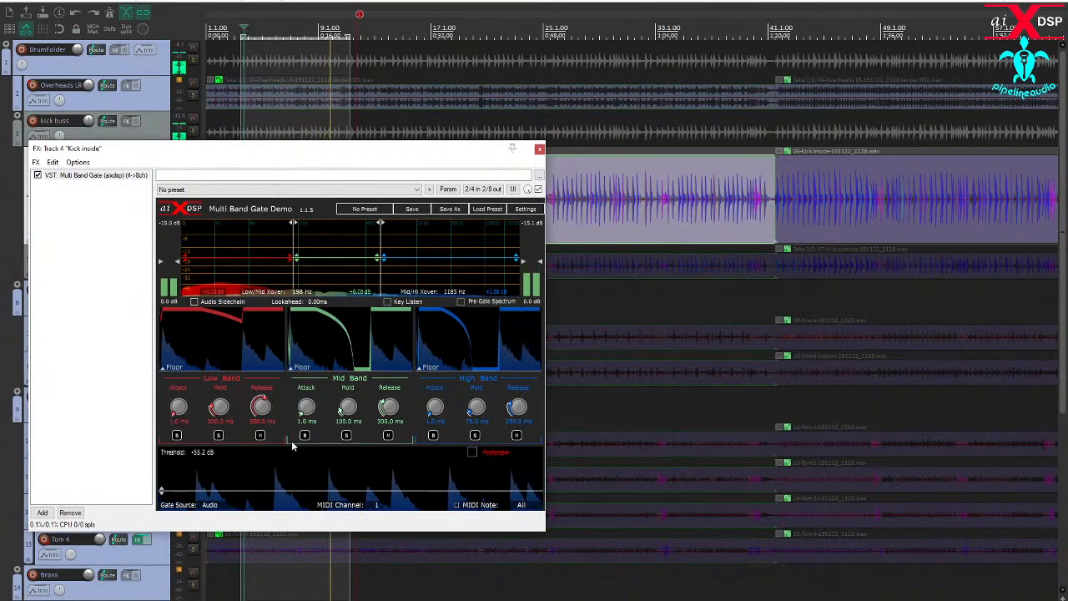
- Set the hold and release times of the gate's low, mid and high bands to 0 ms
{"action": "left_click_drag", "start_coordinate": [219, 408], "coordinate": [219, 430]}
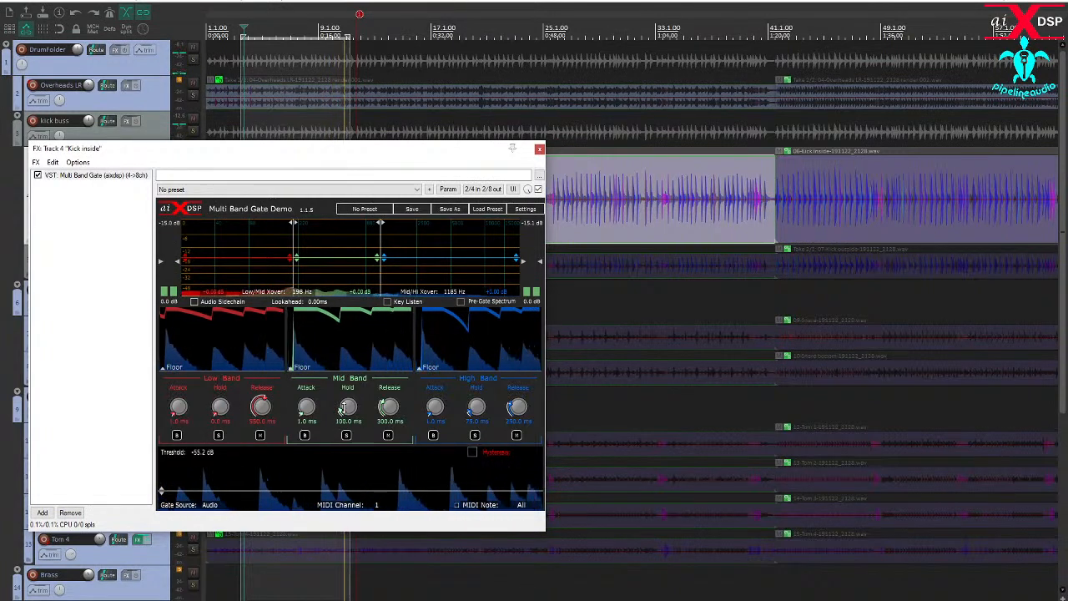
{"action": "left_click_drag", "start_coordinate": [344, 408], "coordinate": [344, 431]}
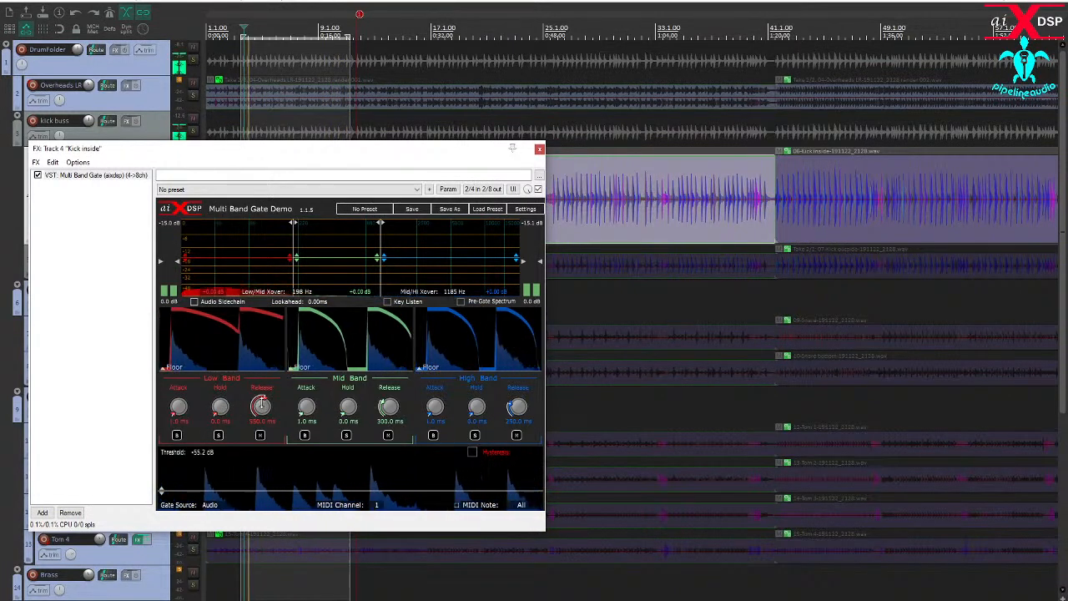
{"action": "left_click_drag", "start_coordinate": [261, 408], "coordinate": [260, 430]}
{"action": "left_click_drag", "start_coordinate": [389, 408], "coordinate": [388, 431]}
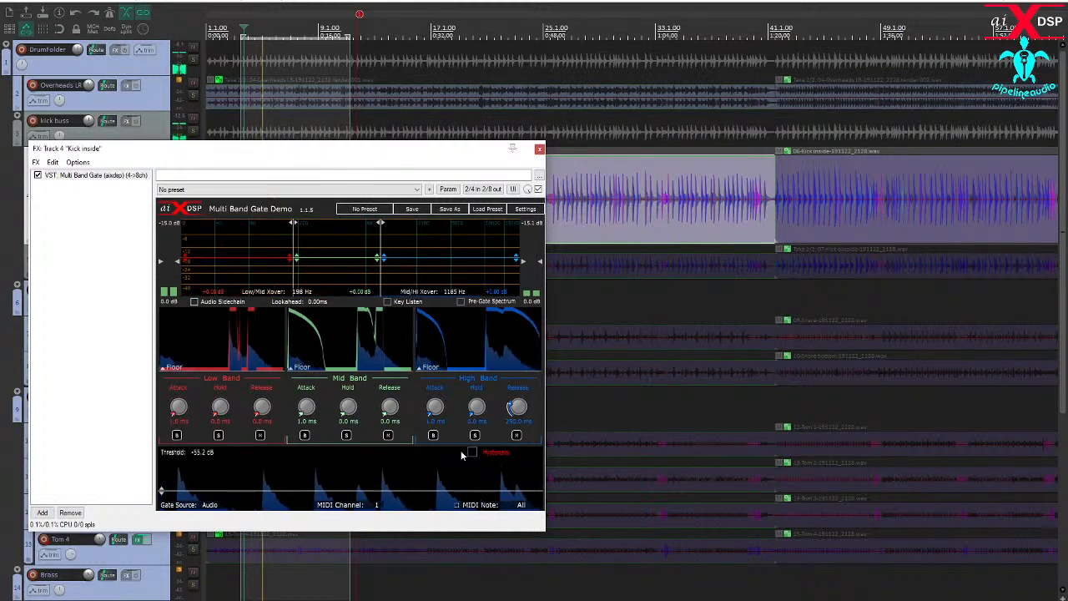
{"action": "left_click_drag", "start_coordinate": [517, 408], "coordinate": [515, 444]}
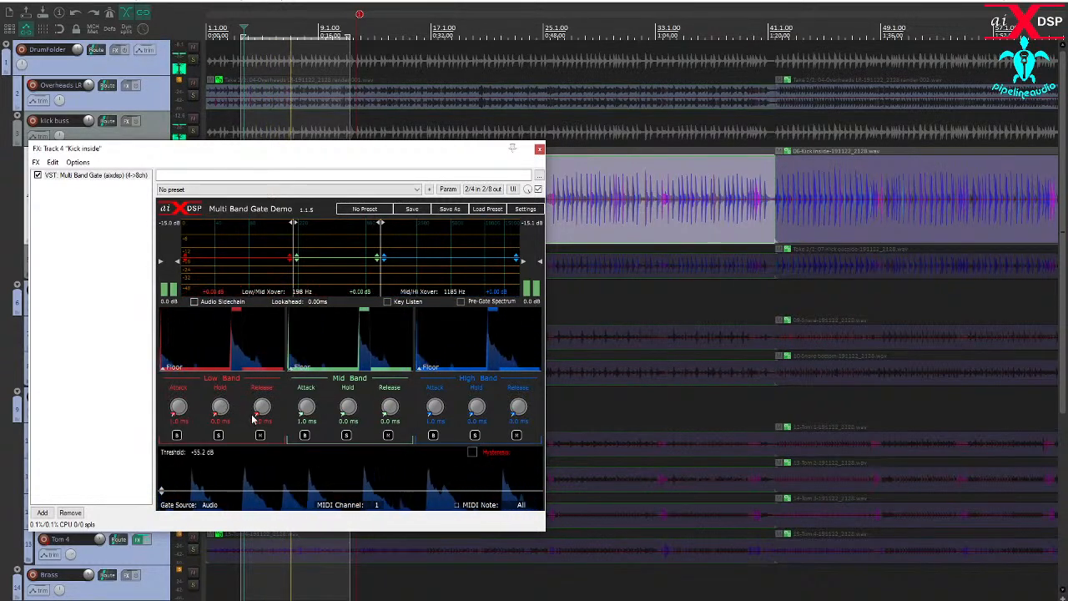
- Set the release to 36 ms on the low, 28 ms on the mid and 48 ms on the high band, with the threshold at -42.8 dB
{"action": "left_click_drag", "start_coordinate": [267, 421], "coordinate": [262, 405]}
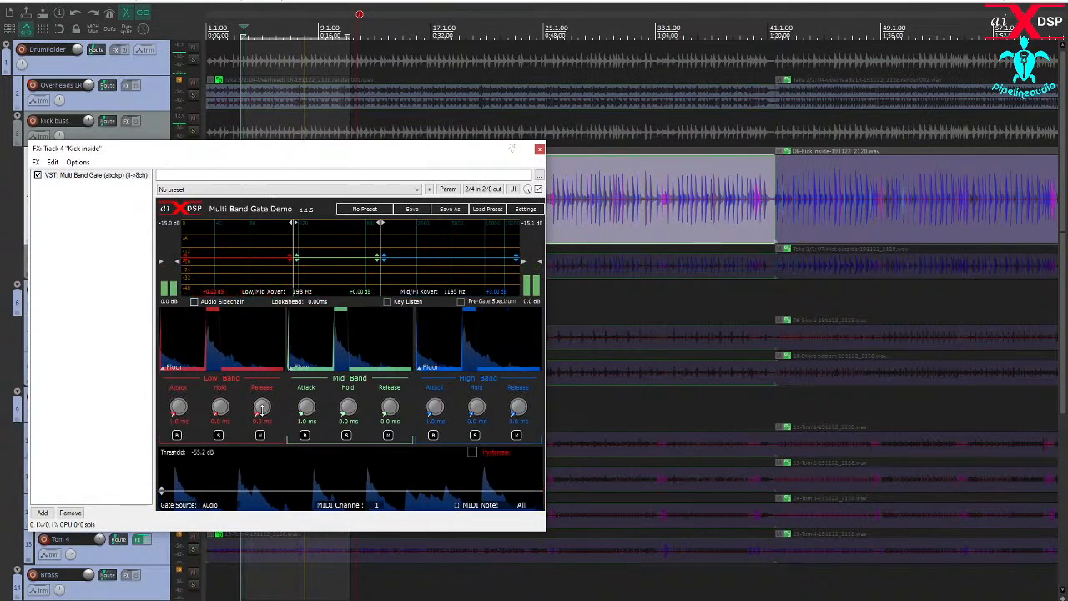
{"action": "left_click_drag", "start_coordinate": [390, 421], "coordinate": [389, 409]}
{"action": "left_click_drag", "start_coordinate": [514, 419], "coordinate": [515, 400]}
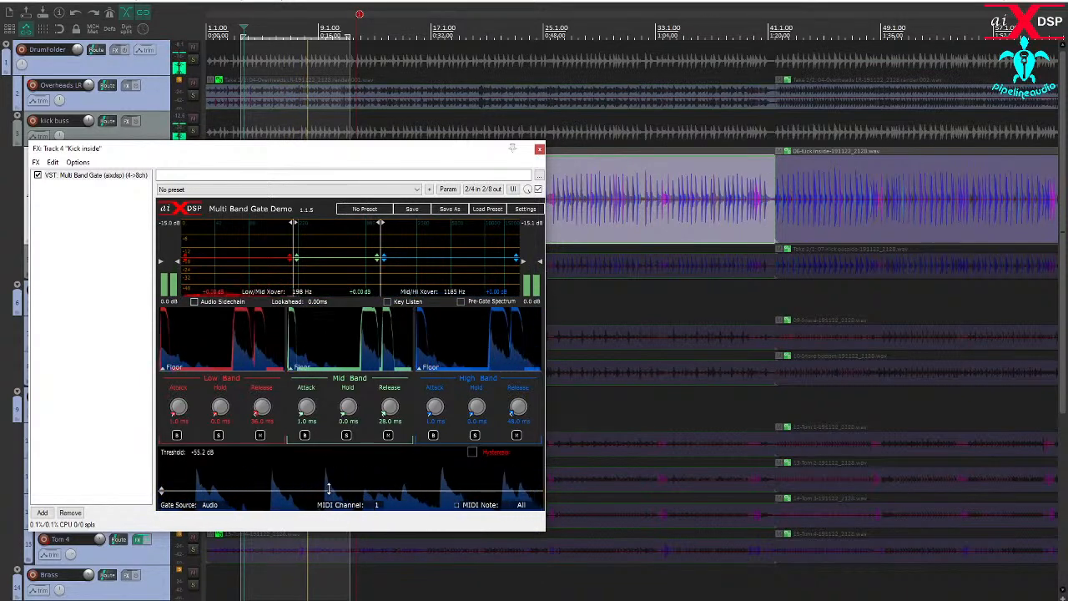
{"action": "left_click_drag", "start_coordinate": [342, 491], "coordinate": [332, 483]}
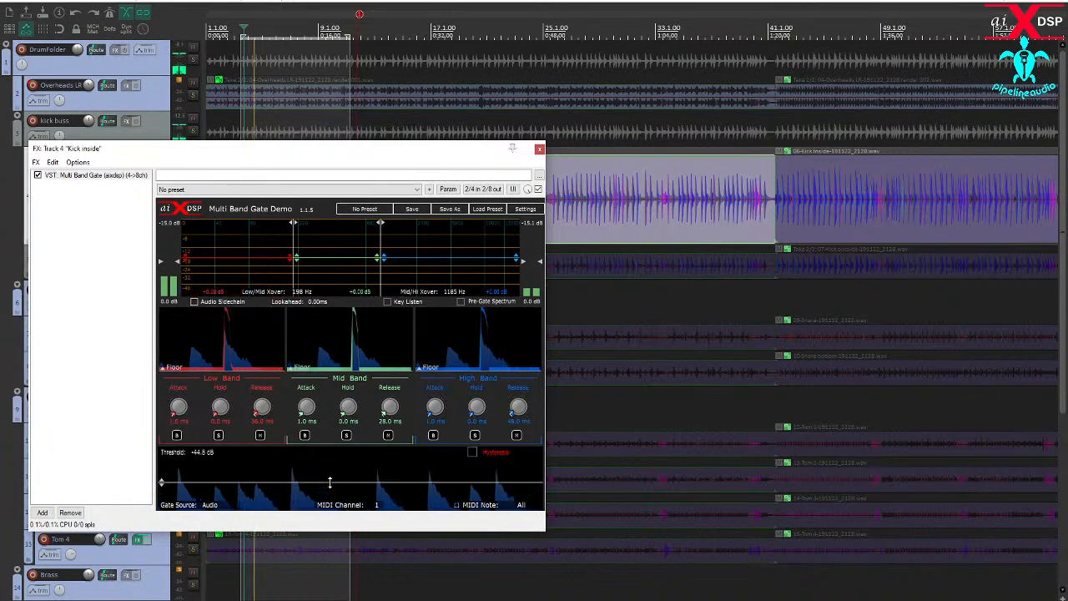
{"action": "left_click_drag", "start_coordinate": [330, 483], "coordinate": [329, 481]}
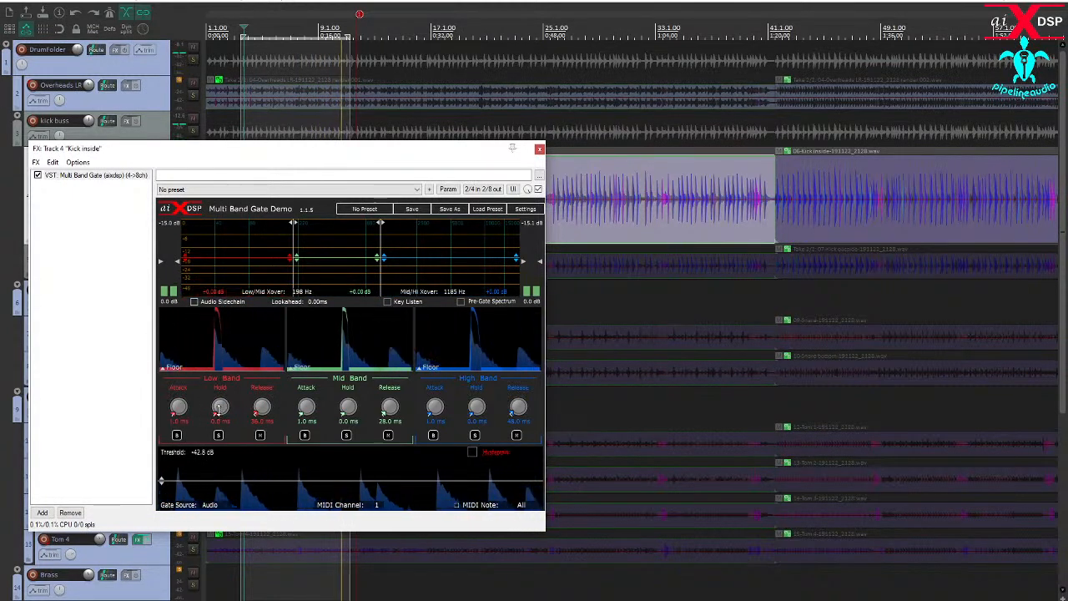
- Set the low band's hold to 236 ms and release to 228 ms, and solo the band at a raised DrumFolder volume
{"action": "left_click_drag", "start_coordinate": [223, 405], "coordinate": [210, 382]}
{"action": "left_click_drag", "start_coordinate": [261, 407], "coordinate": [217, 392]}
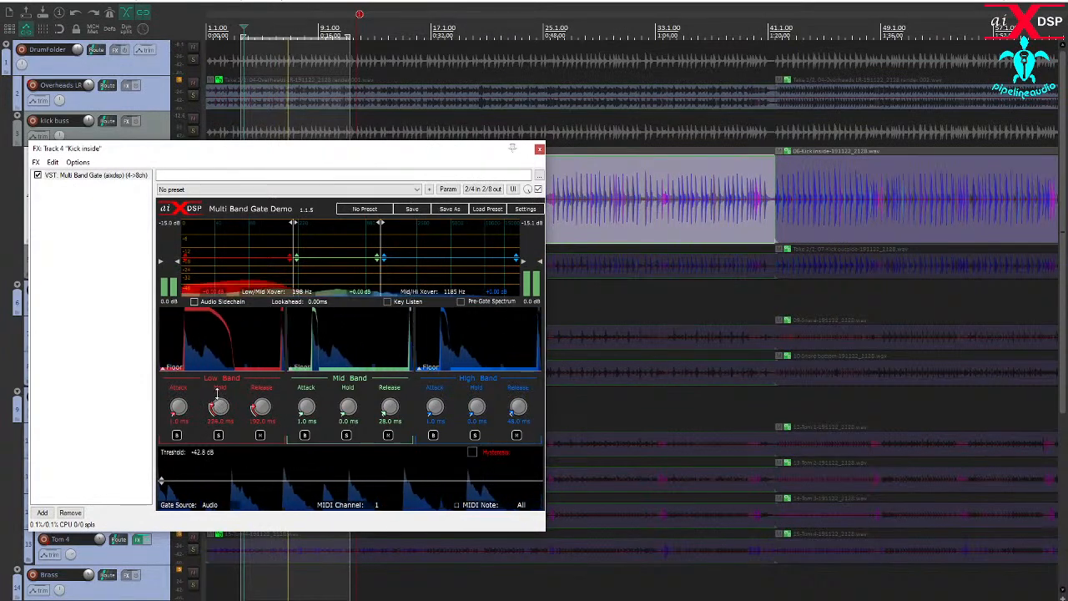
{"action": "left_click", "coordinate": [218, 435]}
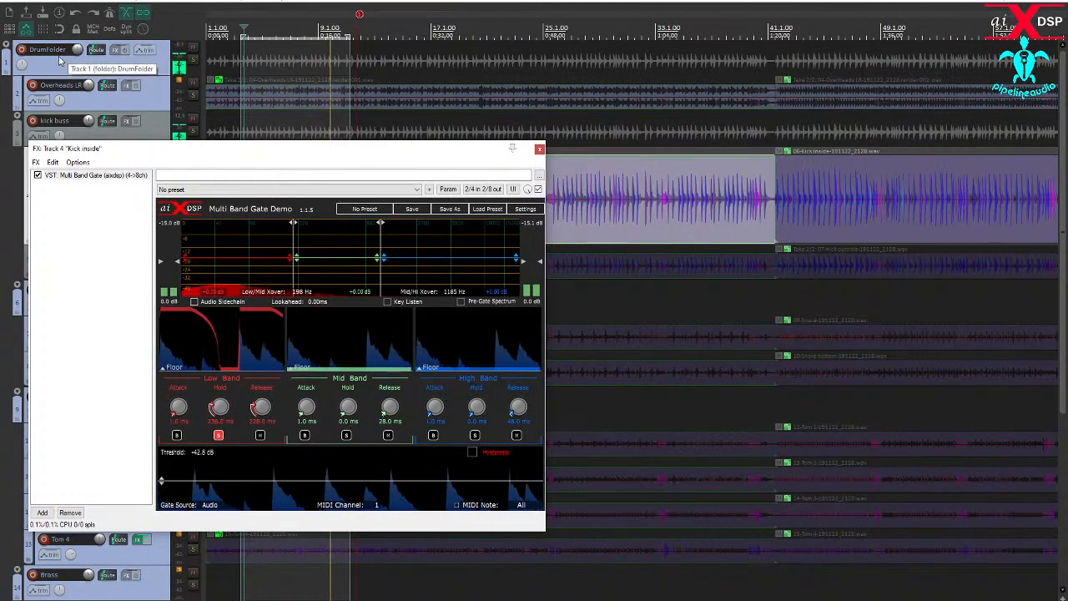
{"action": "left_click_drag", "start_coordinate": [78, 50], "coordinate": [78, 36]}
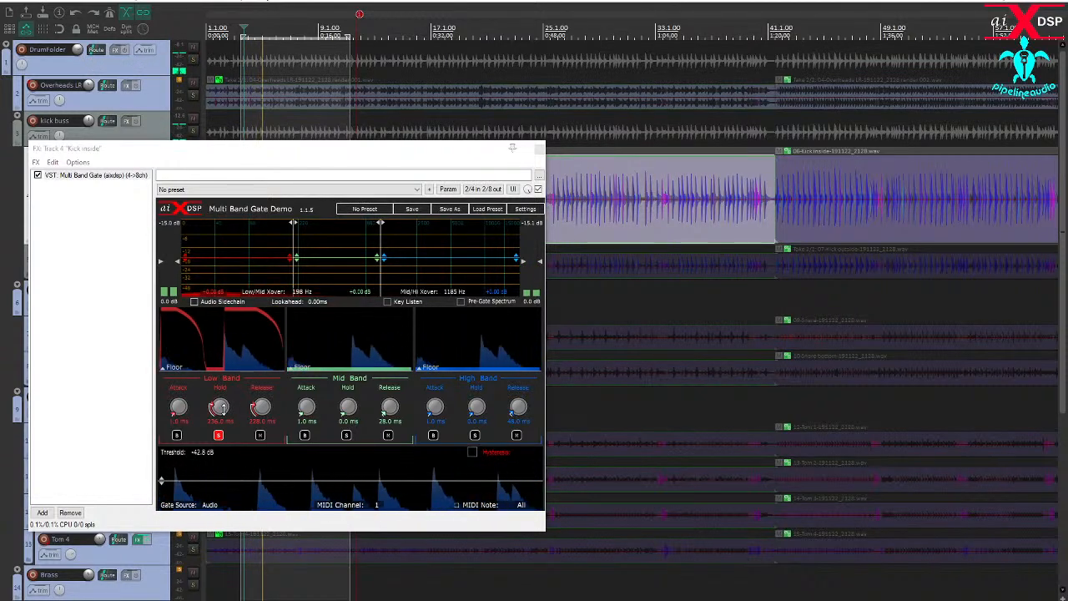
- Refine the low band's hold to 276 ms and release to 192 ms, unsolo the band and lower the DrumFolder volume
{"action": "mouse_move", "coordinate": [223, 409]}
{"action": "left_mouse_down"}
{"action": "mouse_move", "coordinate": [220, 389]}
{"action": "mouse_move", "coordinate": [214, 420]}
{"action": "left_mouse_up"}
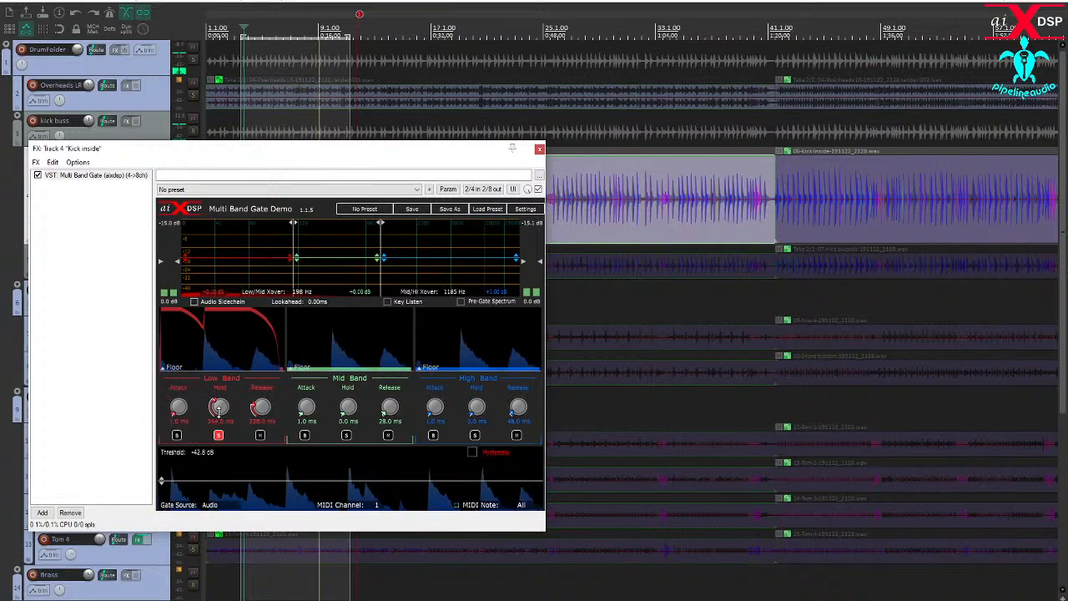
{"action": "left_click_drag", "start_coordinate": [218, 408], "coordinate": [218, 416]}
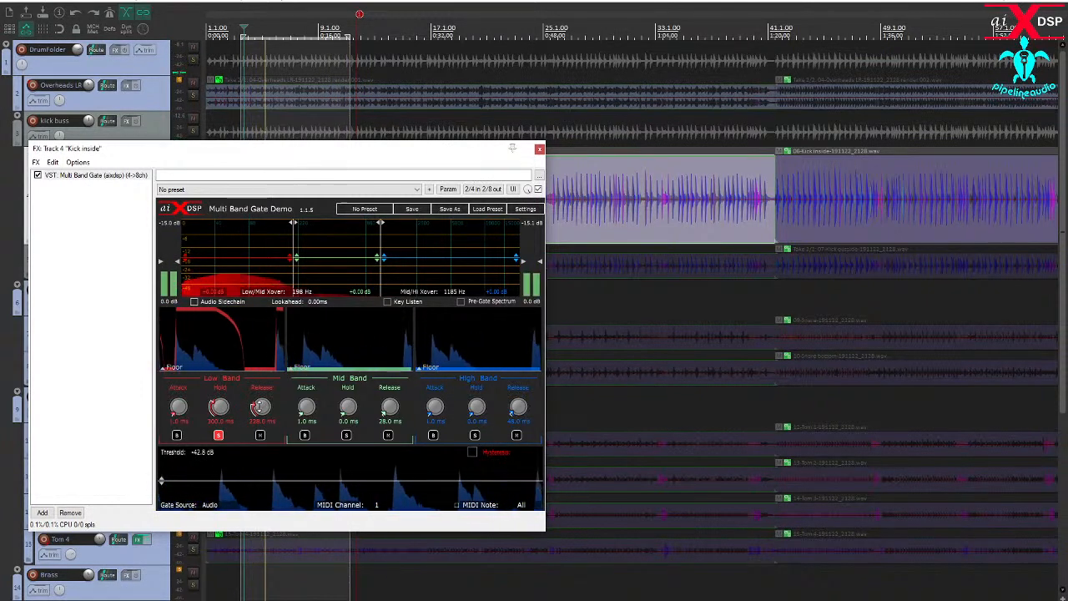
{"action": "left_click_drag", "start_coordinate": [258, 407], "coordinate": [219, 415]}
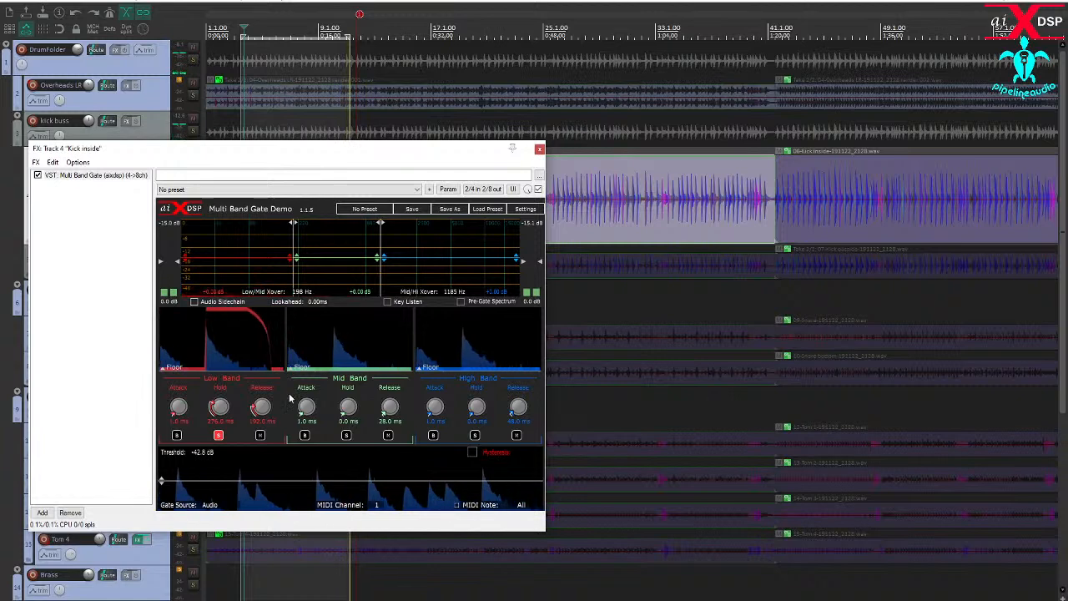
{"action": "left_click", "coordinate": [218, 435]}
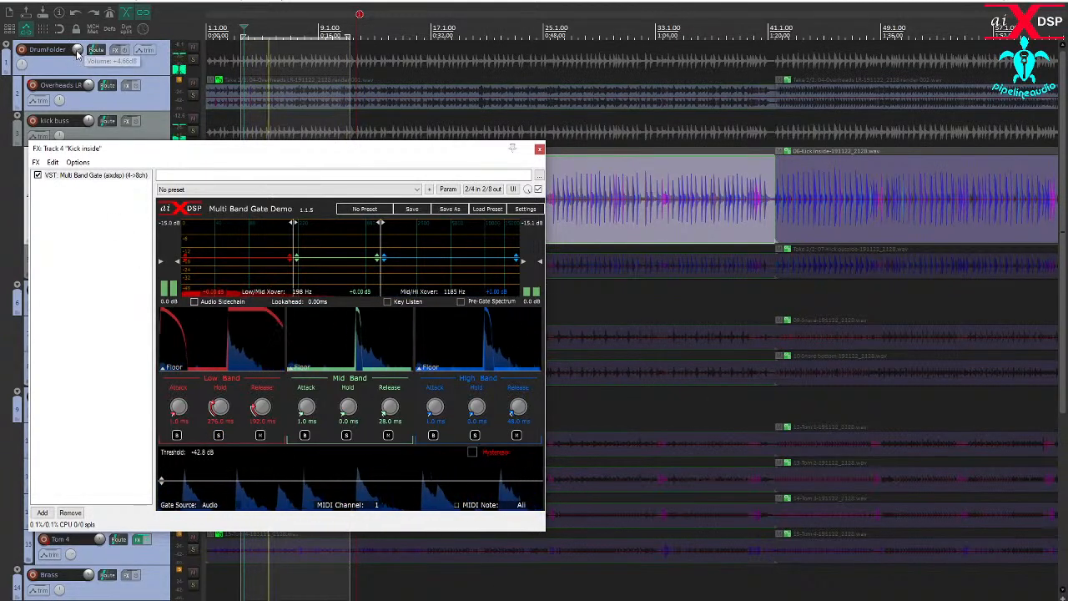
{"action": "left_click_drag", "start_coordinate": [77, 52], "coordinate": [78, 57]}
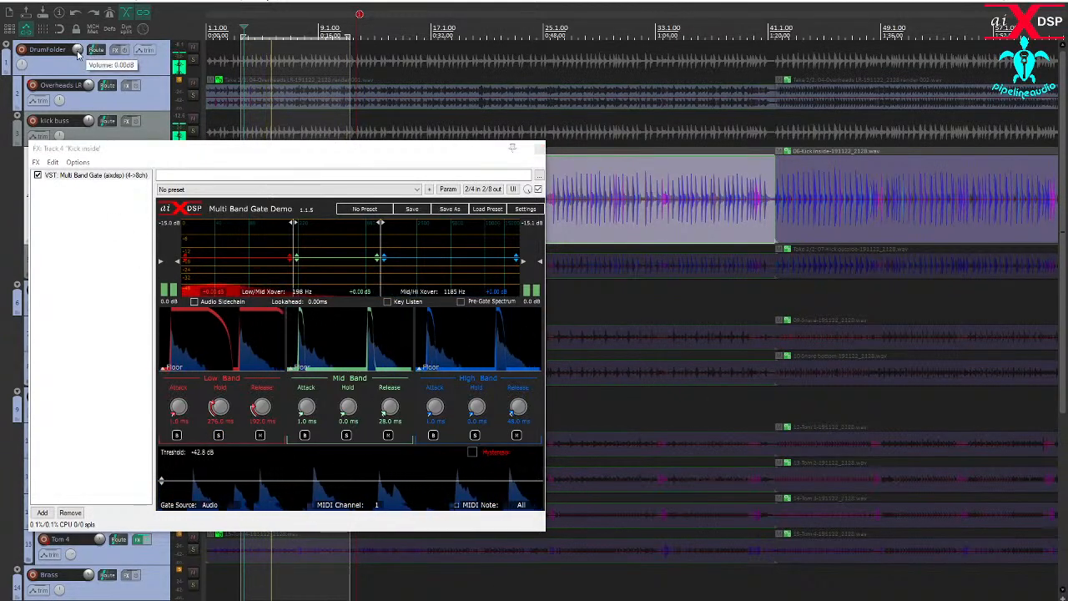
- Set the high band's attack to 0 ms and lengthen its hold and release, adjust the DrumFolder volume, and solo the mid band
{"action": "left_click", "coordinate": [434, 406]}
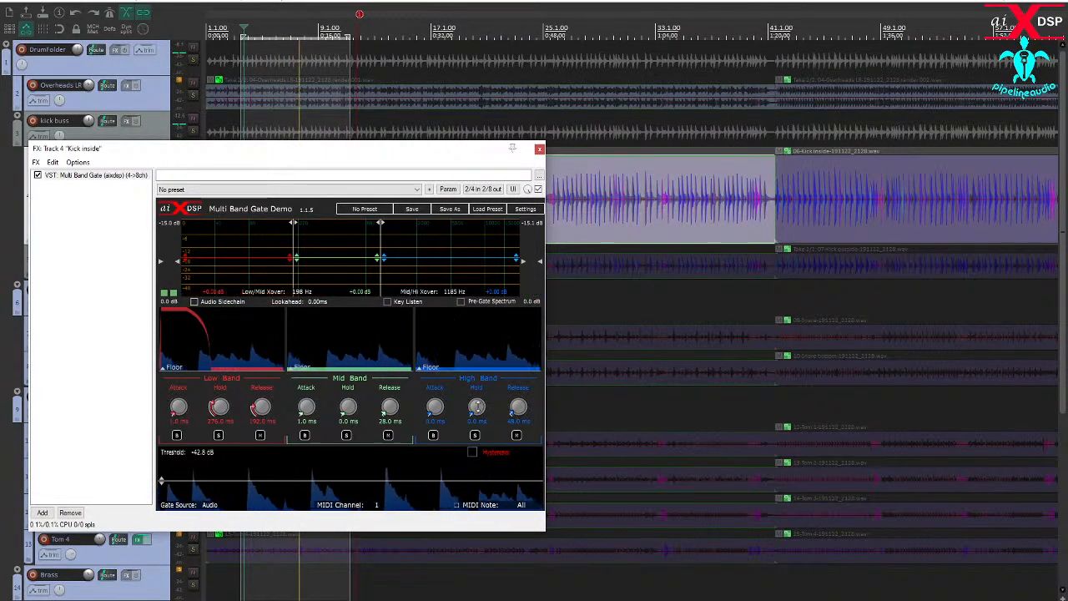
{"action": "left_click_drag", "start_coordinate": [476, 406], "coordinate": [512, 402]}
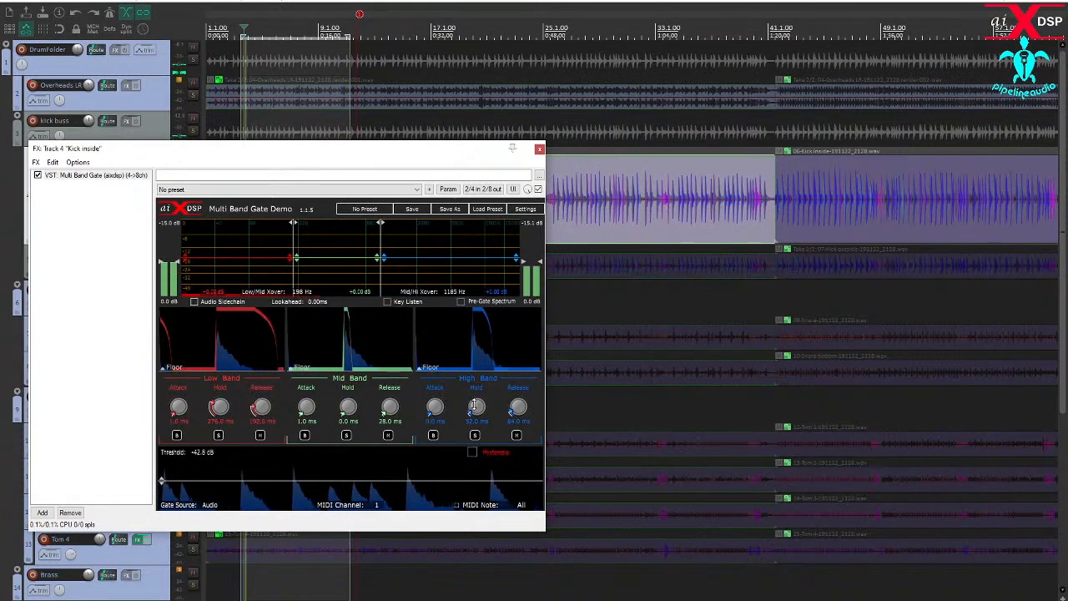
{"action": "left_click_drag", "start_coordinate": [77, 50], "coordinate": [80, 52]}
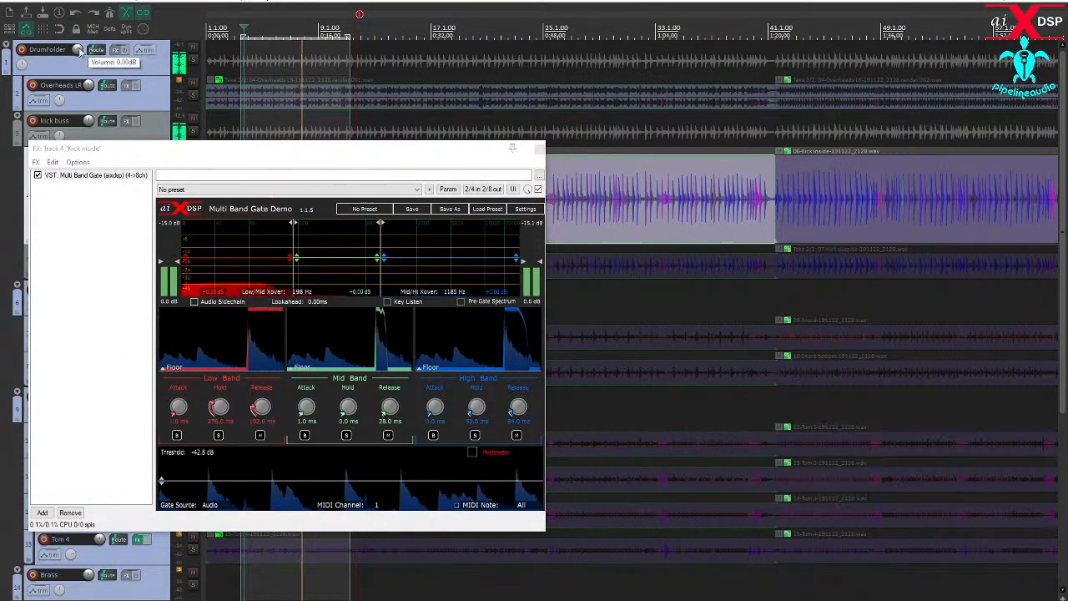
{"action": "left_click", "coordinate": [347, 435]}
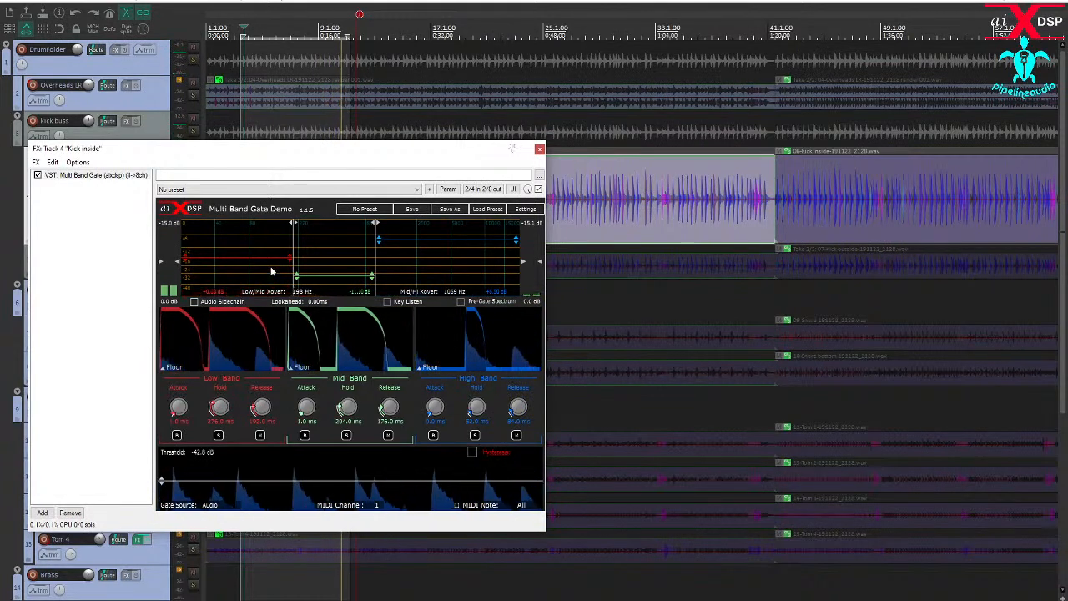
- Close the gate, solo Overheads LR and compare it with and without Kick inside, including with the kick's phase inverted
{"action": "left_click", "coordinate": [539, 149]}
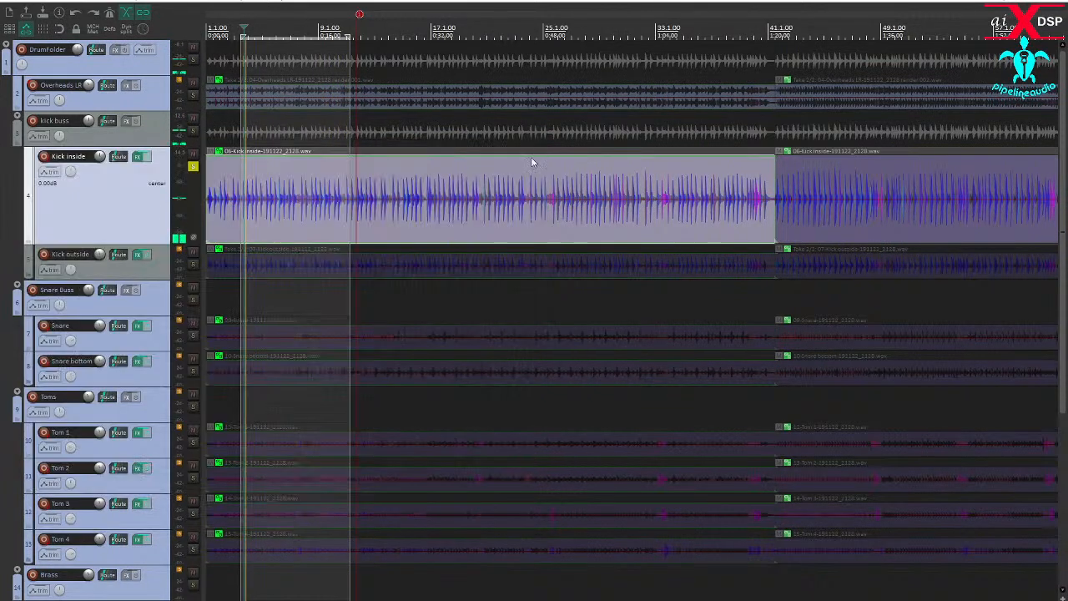
{"action": "left_click", "coordinate": [192, 94]}
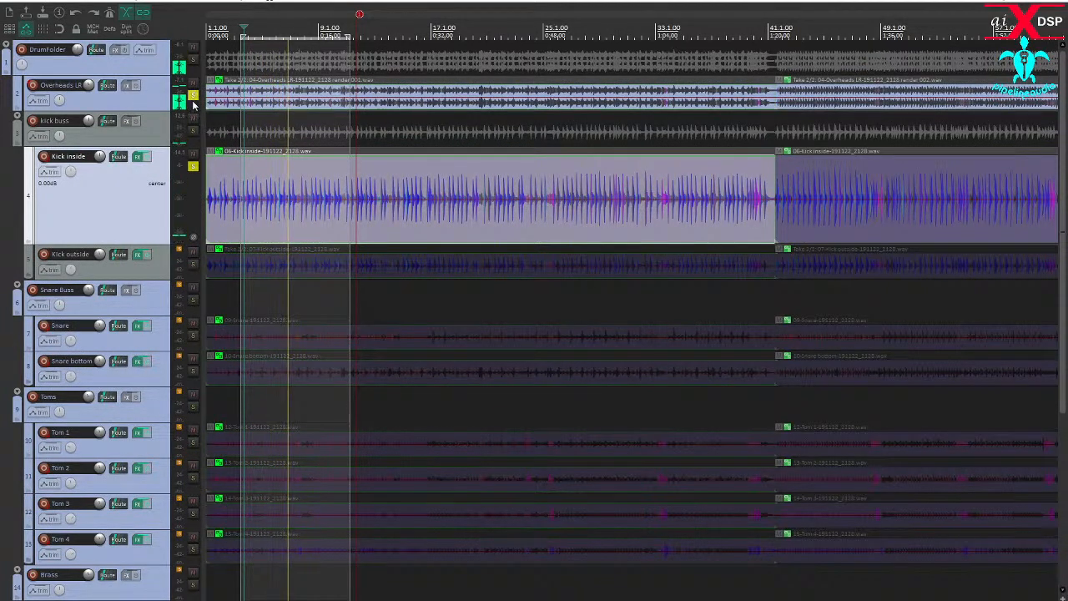
{"action": "left_click", "coordinate": [192, 166]}
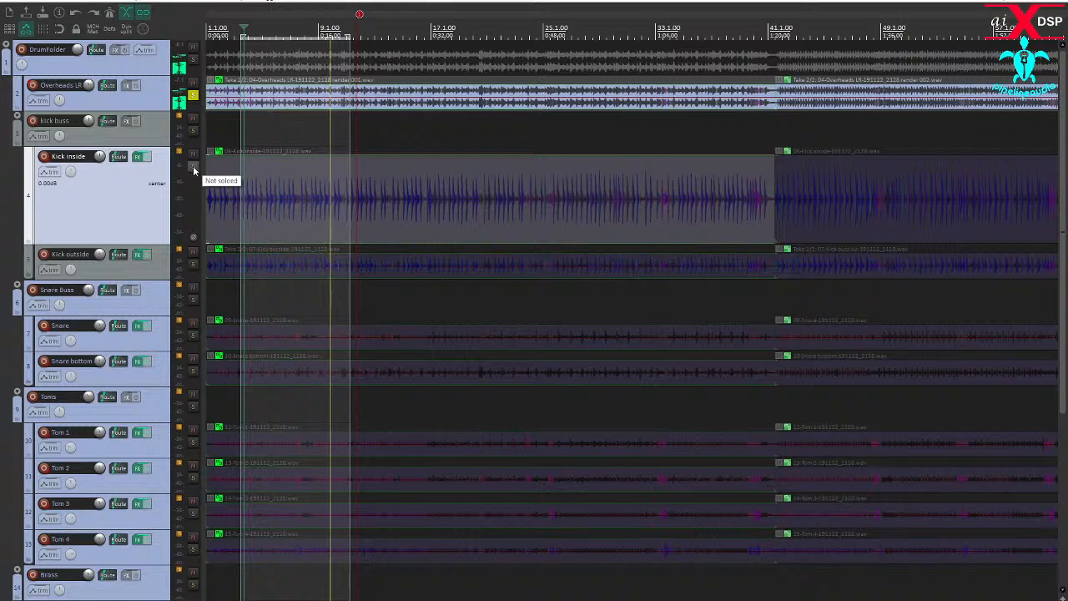
{"action": "left_click", "coordinate": [192, 166]}
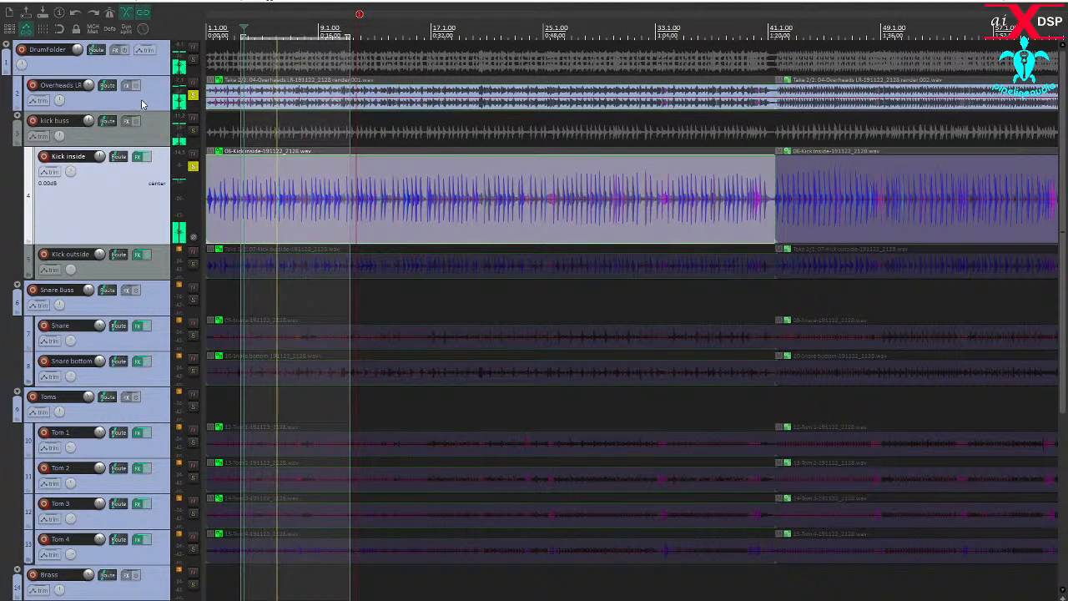
{"action": "left_click", "coordinate": [194, 239]}
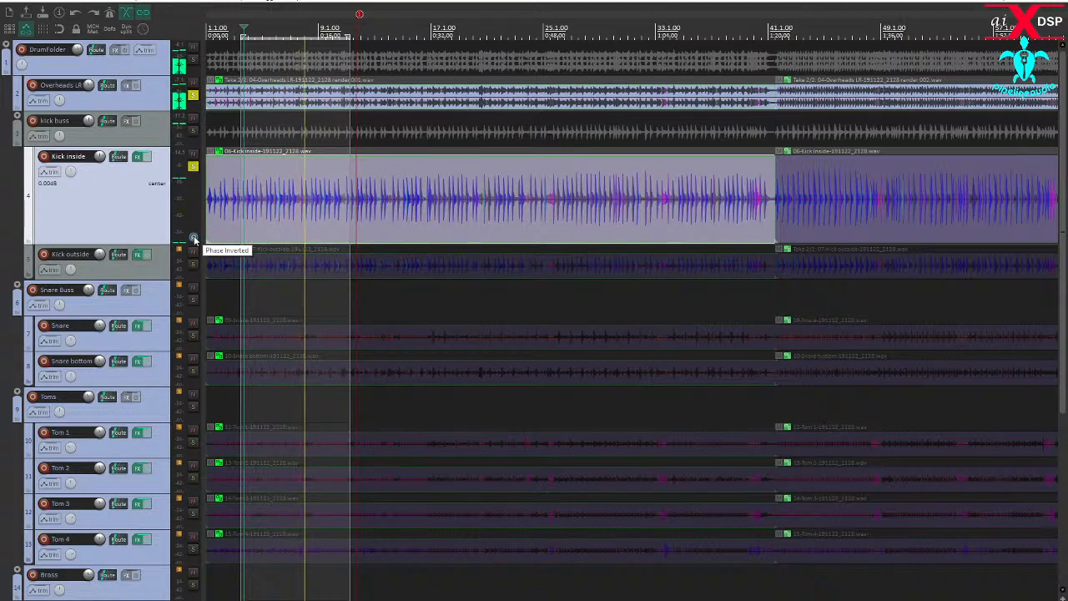
- Add a Dynamic EQ to Overheads LR, turn on its high-pass filter at about 714 Hz, and close the effect window
{"action": "left_click", "coordinate": [128, 87]}
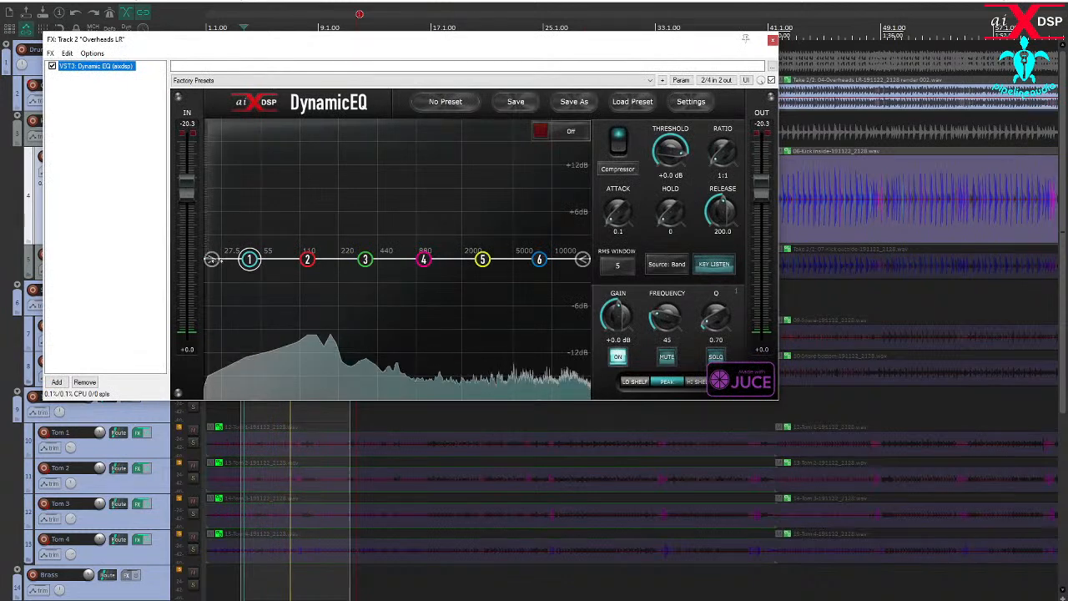
{"action": "left_click", "coordinate": [212, 260]}
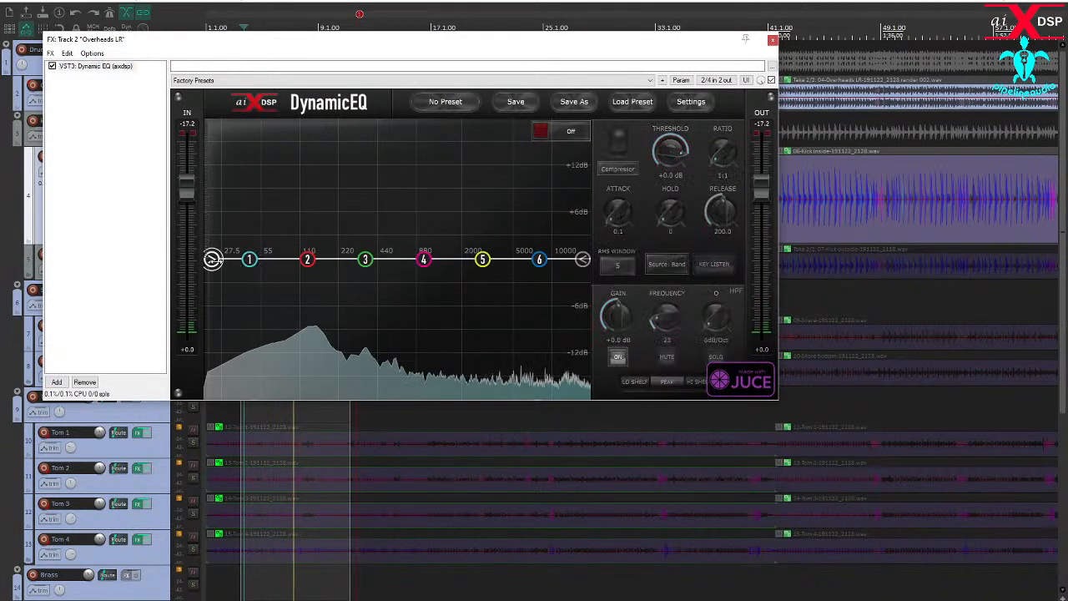
{"action": "left_click", "coordinate": [619, 357]}
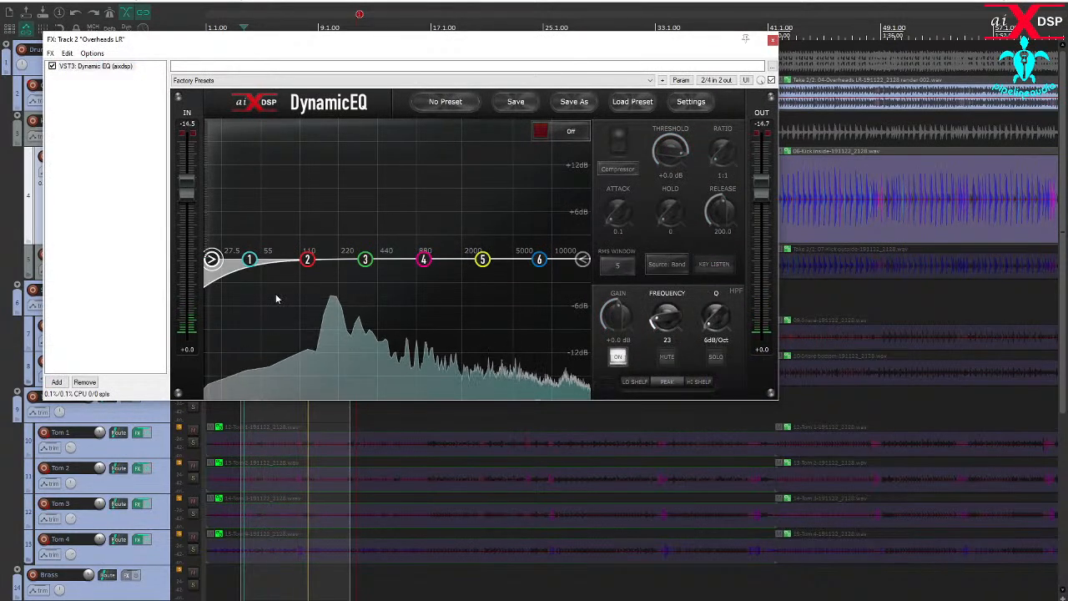
{"action": "left_click_drag", "start_coordinate": [213, 261], "coordinate": [399, 279]}
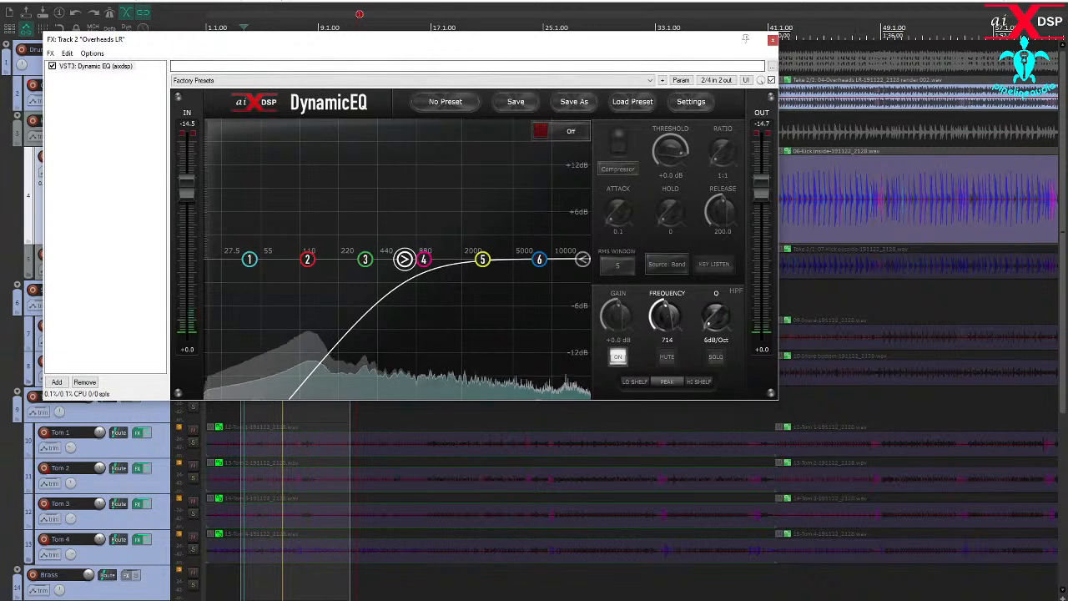
{"action": "left_click", "coordinate": [771, 39]}
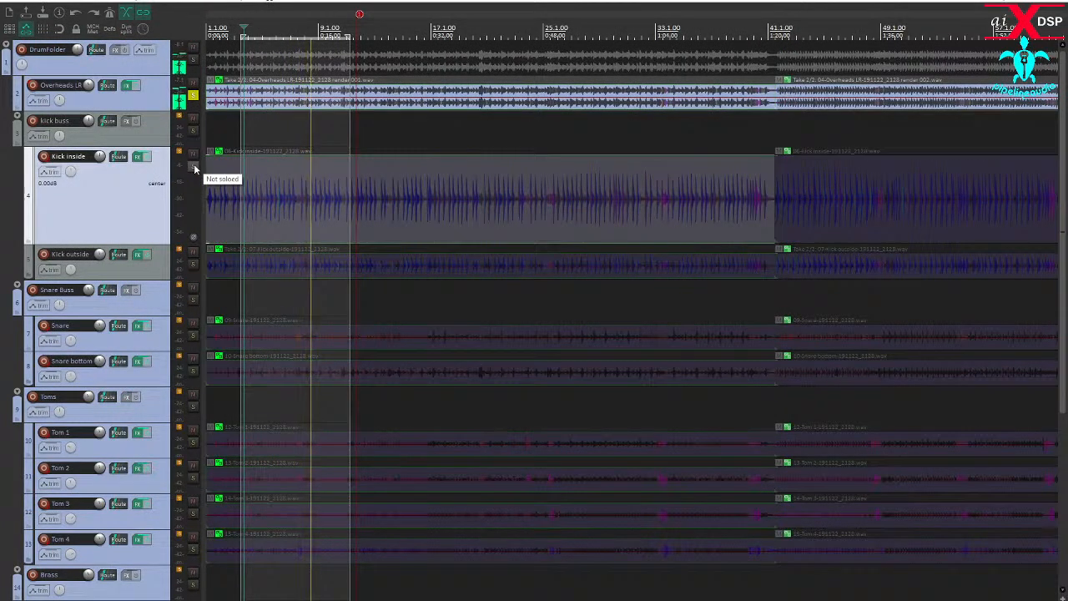
- Compare the high-passed overheads with and without the Kick inside track by toggling the kick's solo
{"action": "left_click", "coordinate": [194, 170]}
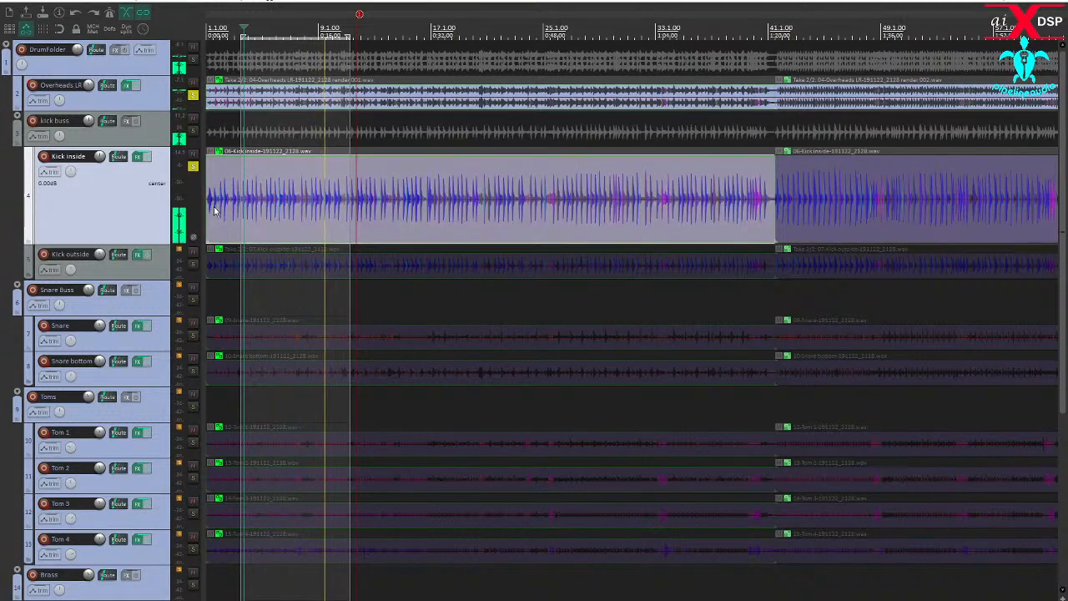
{"action": "left_click", "coordinate": [192, 167]}
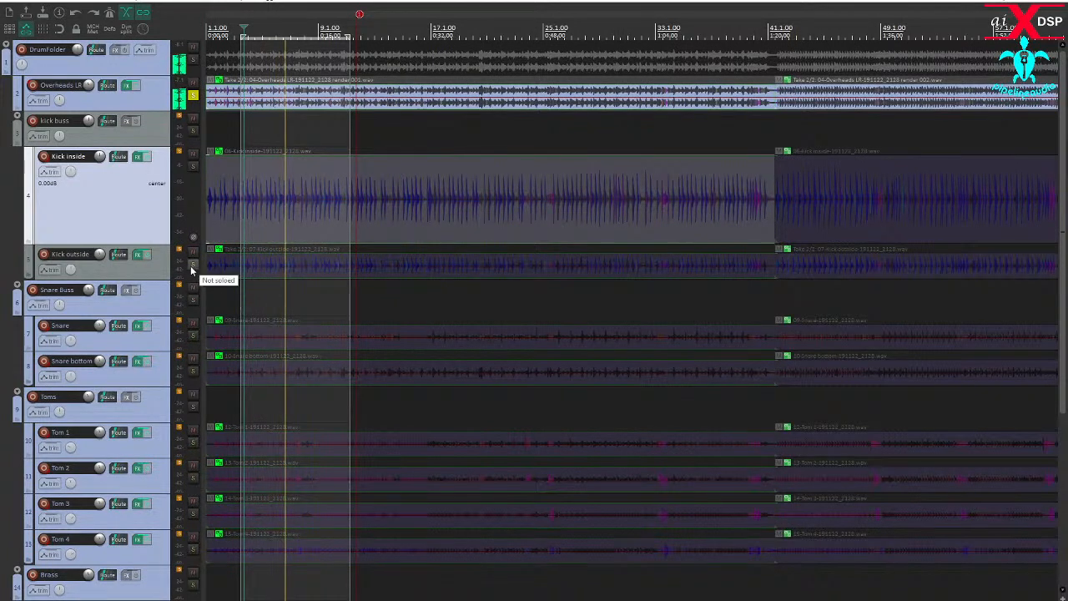
- Solo only the Kick outside track, select a loop from about 1:29 to 1:40, and increase the track's height
{"action": "left_click", "coordinate": [192, 266]}
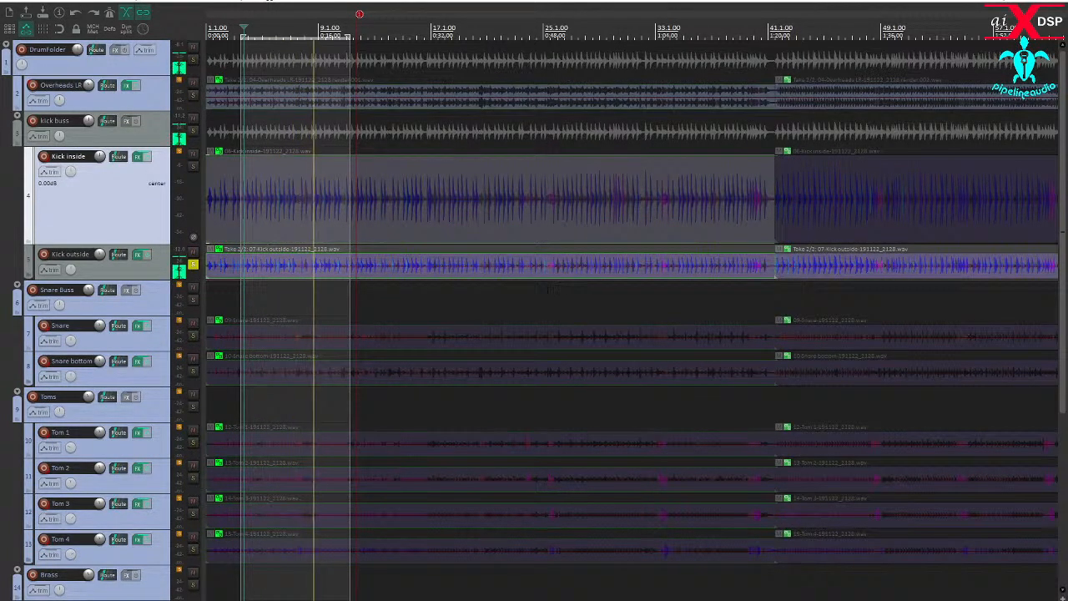
{"action": "left_click", "coordinate": [824, 294]}
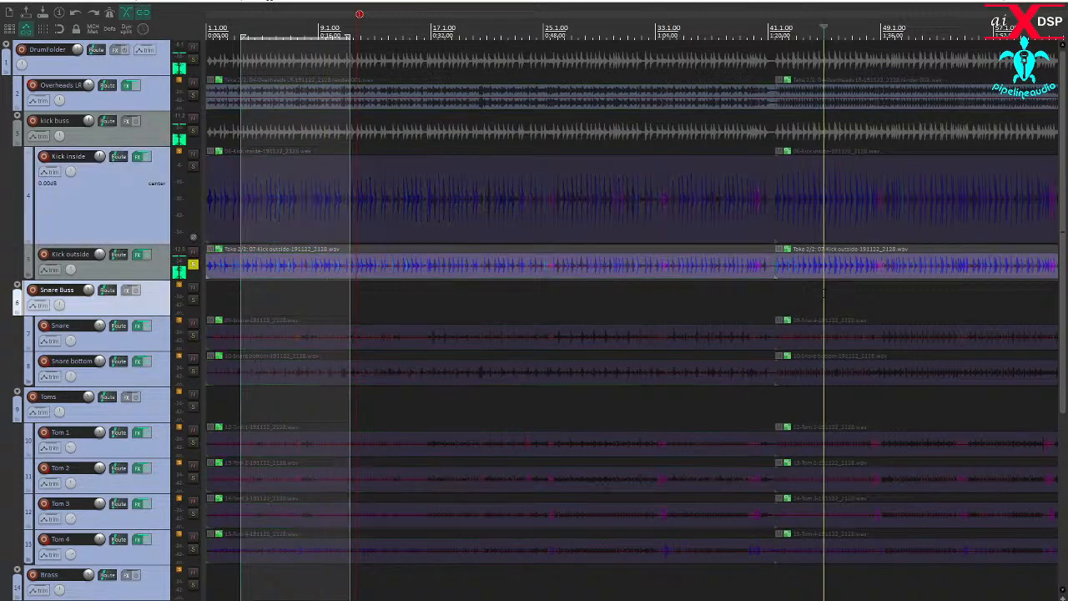
{"action": "scroll", "coordinate": [817, 296], "scroll_direction": "up", "scroll_amount": 5}
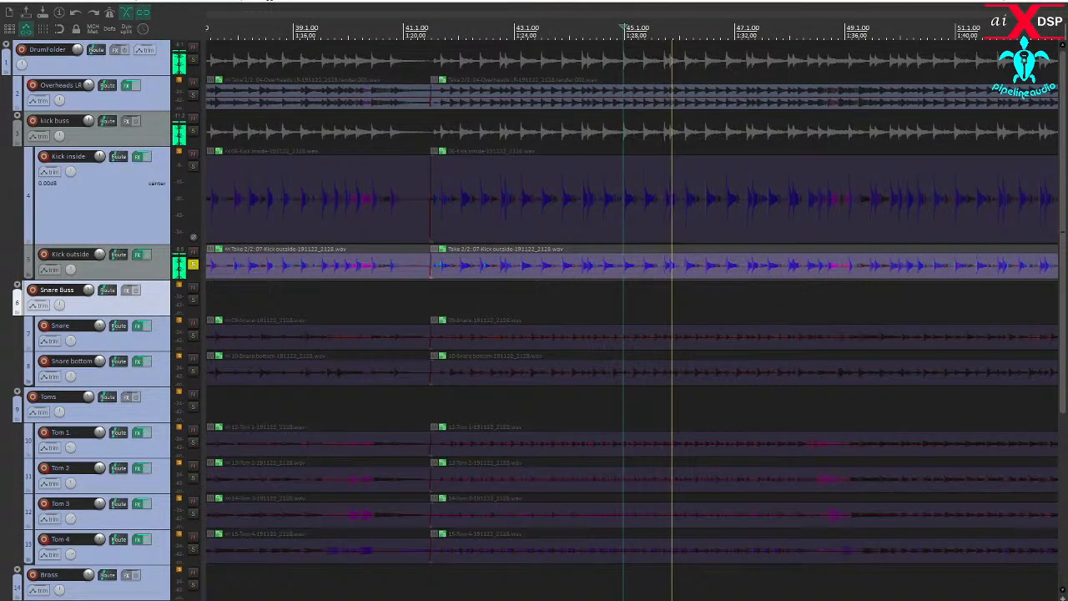
{"action": "scroll", "coordinate": [688, 299], "scroll_direction": "down", "scroll_amount": 4}
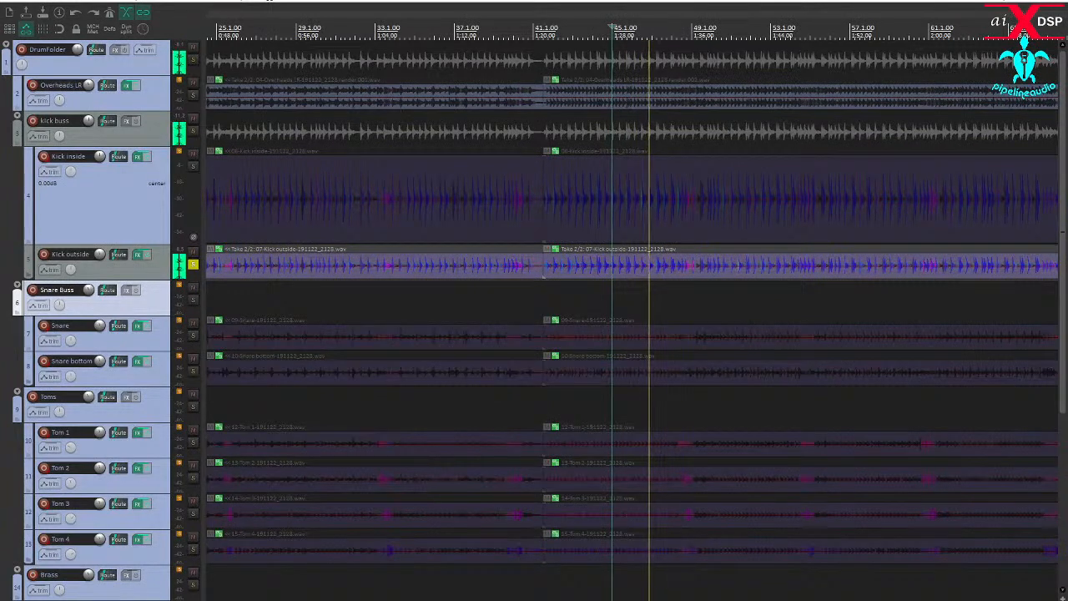
{"action": "left_click_drag", "start_coordinate": [630, 294], "coordinate": [739, 292]}
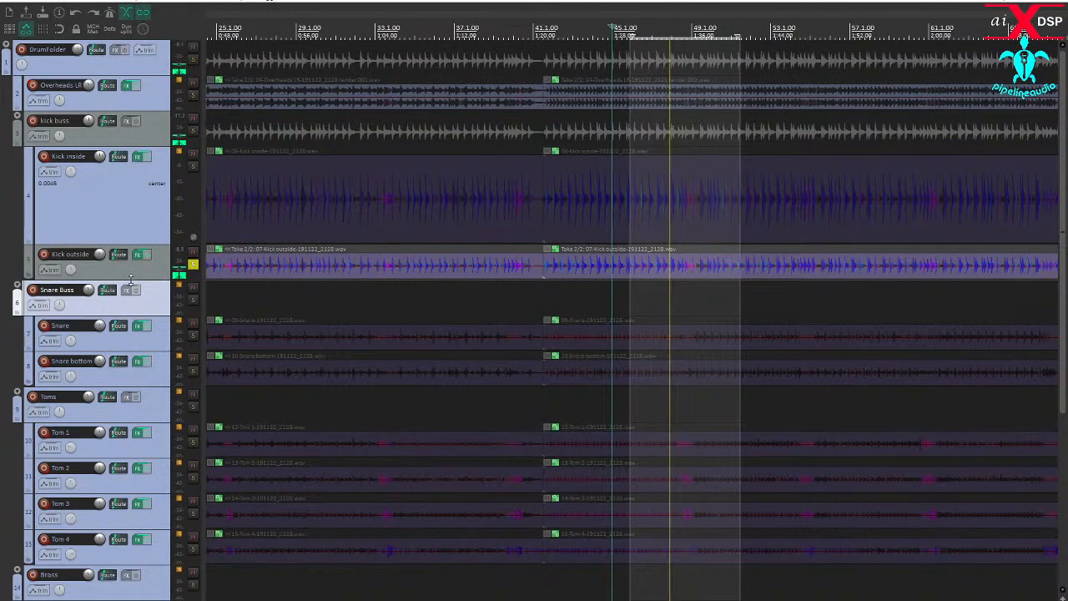
{"action": "left_click_drag", "start_coordinate": [131, 282], "coordinate": [129, 340]}
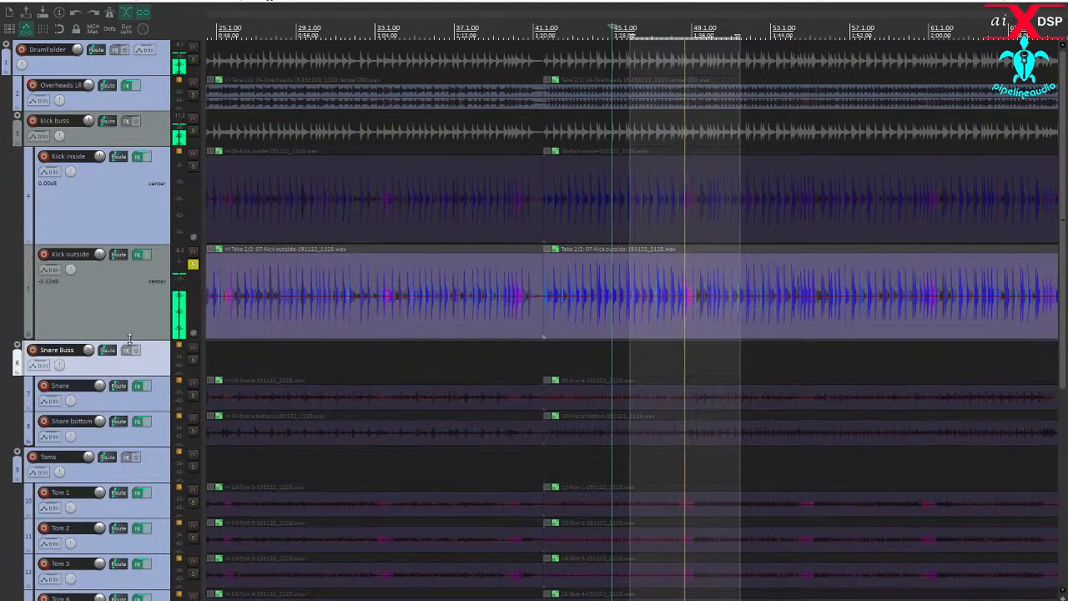
- In Kick outside's Multi Band Gate, use Key Listen to set the key filters to 370 Hz high-pass and 10572 Hz low-pass, with the threshold at -37.2 dB
{"action": "left_click", "coordinate": [138, 254]}
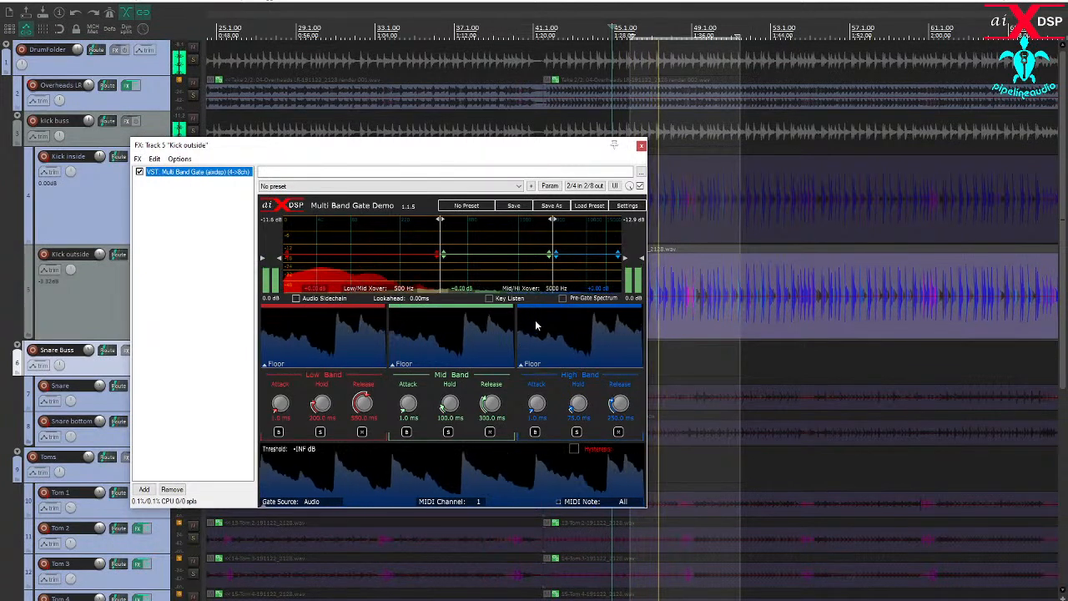
{"action": "left_click", "coordinate": [489, 298]}
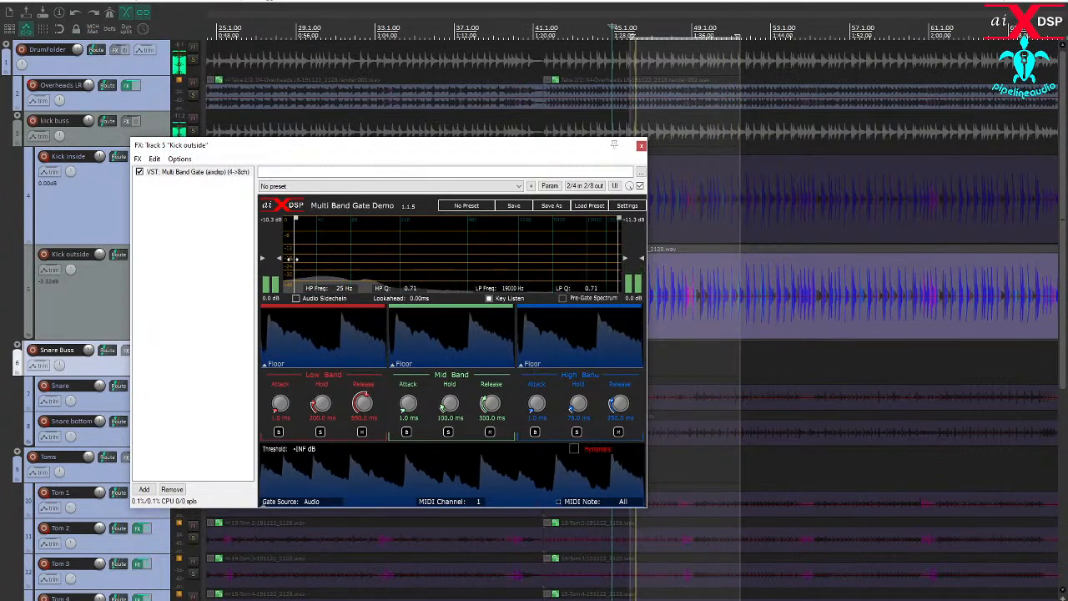
{"action": "left_click_drag", "start_coordinate": [291, 259], "coordinate": [425, 271]}
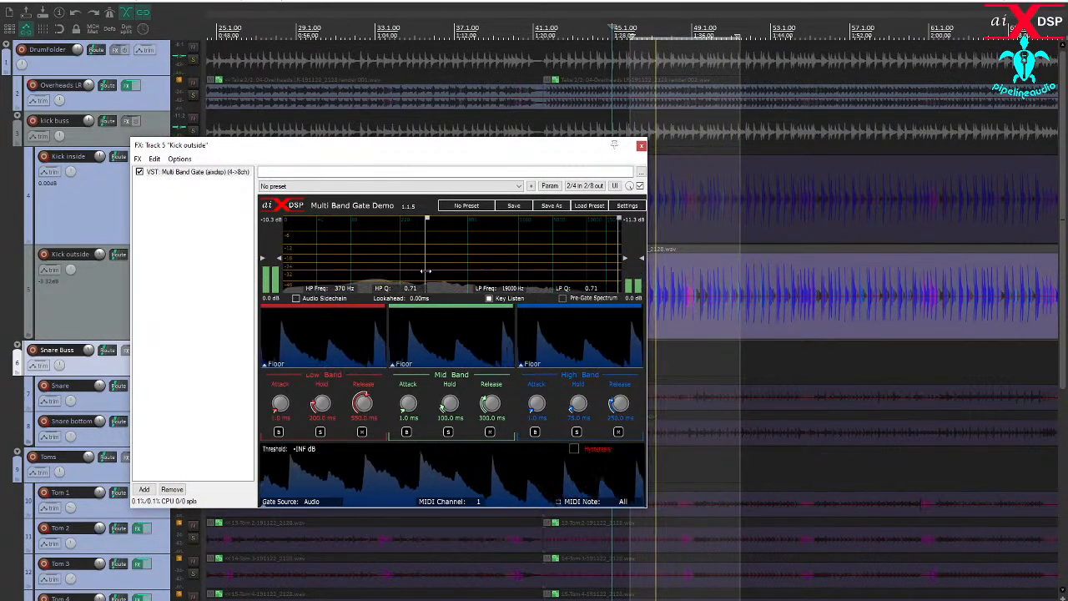
{"action": "mouse_move", "coordinate": [618, 271]}
{"action": "left_mouse_down"}
{"action": "mouse_move", "coordinate": [479, 267]}
{"action": "mouse_move", "coordinate": [589, 270]}
{"action": "left_mouse_up"}
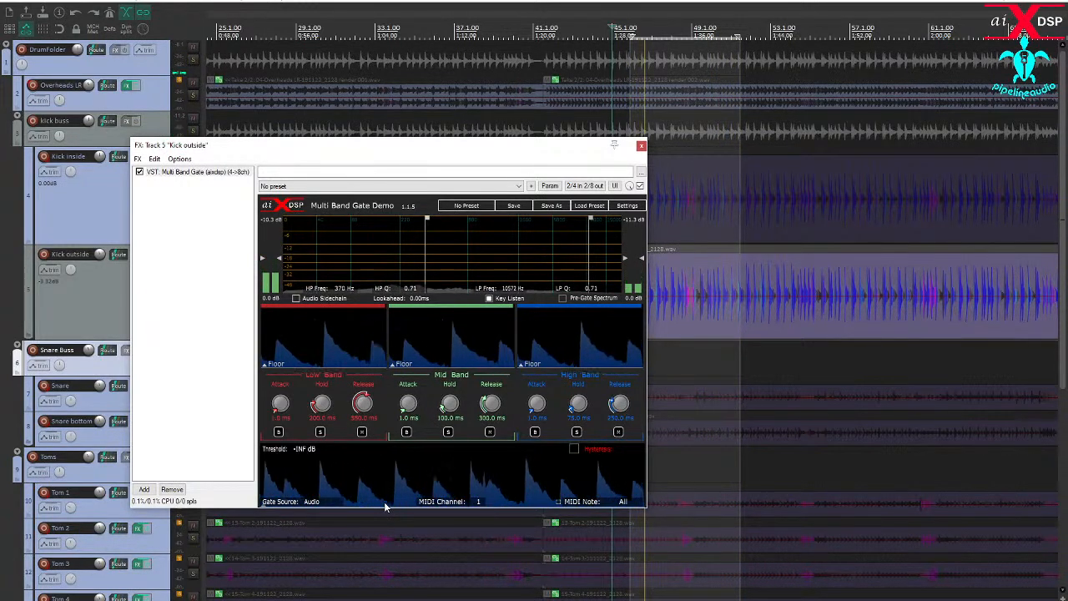
{"action": "left_click_drag", "start_coordinate": [386, 505], "coordinate": [383, 472]}
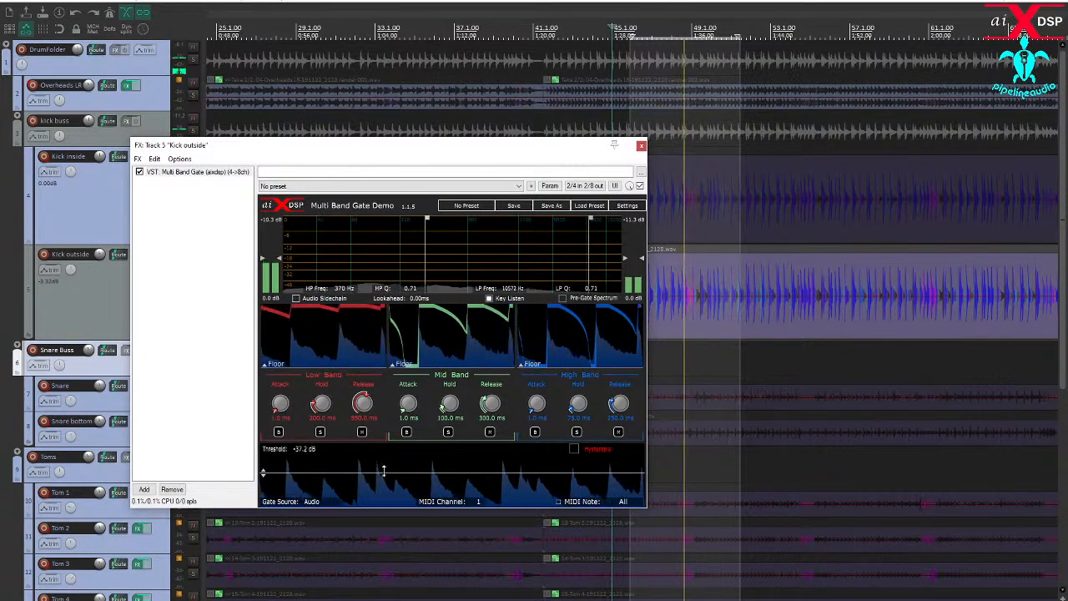
{"action": "left_click", "coordinate": [490, 299]}
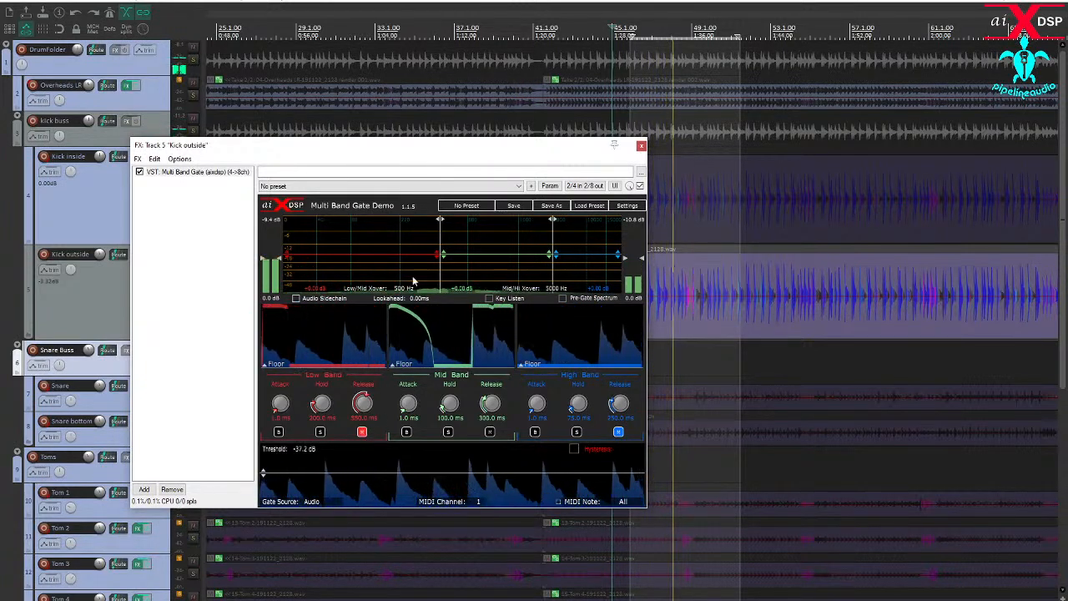
- Set the gate's crossovers to 157 Hz and 795 Hz, mid release to 208 ms, high attack to 0 ms and high release to 214 ms
{"action": "left_click_drag", "start_coordinate": [441, 272], "coordinate": [383, 273]}
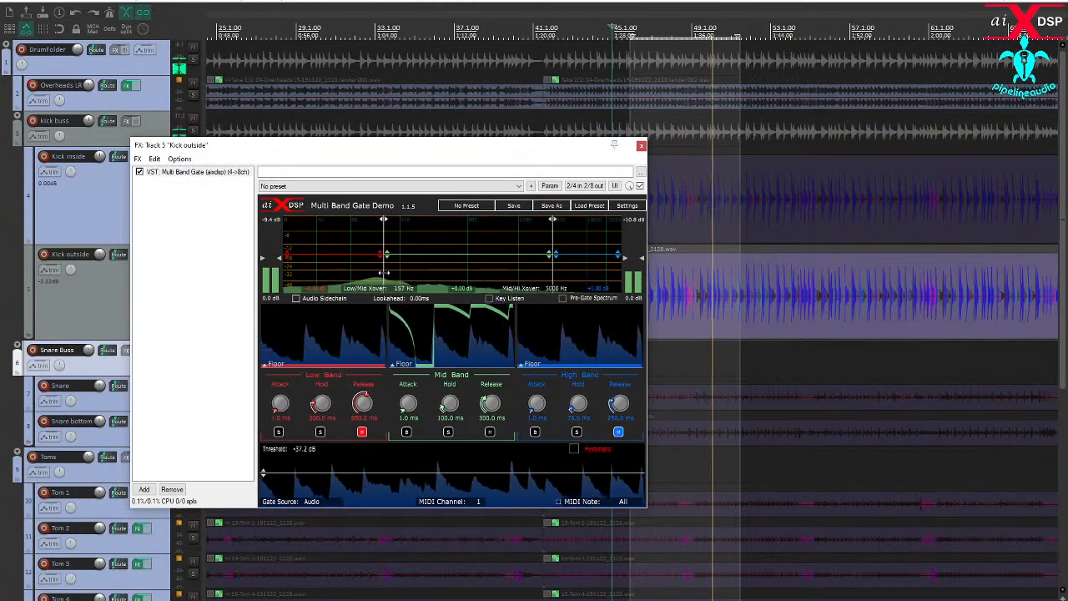
{"action": "left_click_drag", "start_coordinate": [550, 275], "coordinate": [485, 273]}
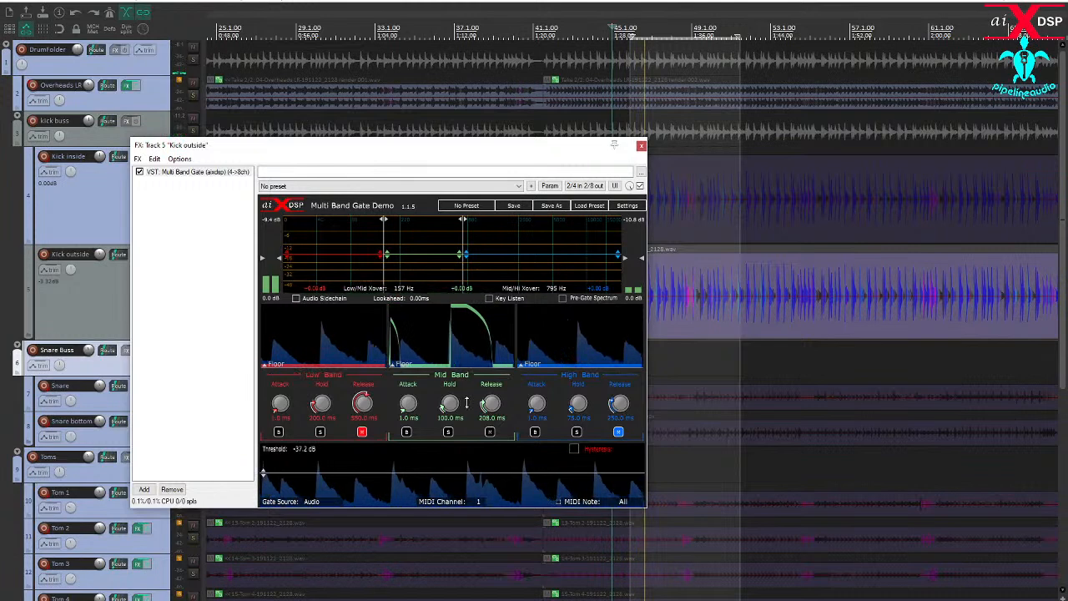
{"action": "left_click", "coordinate": [618, 432]}
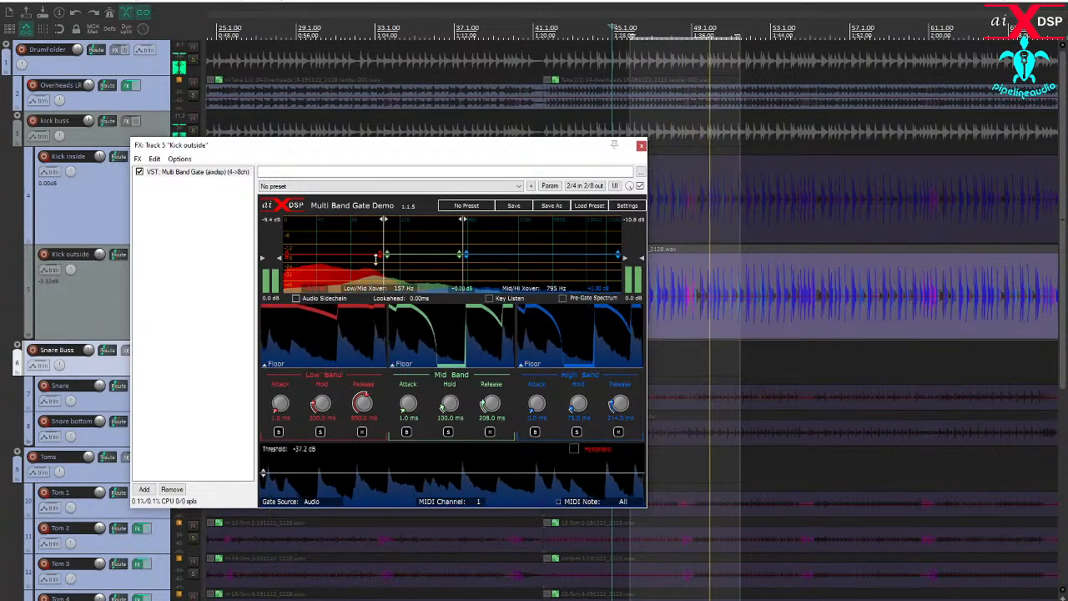
- Solo Kick inside together with Kick outside, compare Kick outside's phase settings, leave it inverted, and close the gate window
{"action": "left_click_drag", "start_coordinate": [303, 150], "coordinate": [573, 221]}
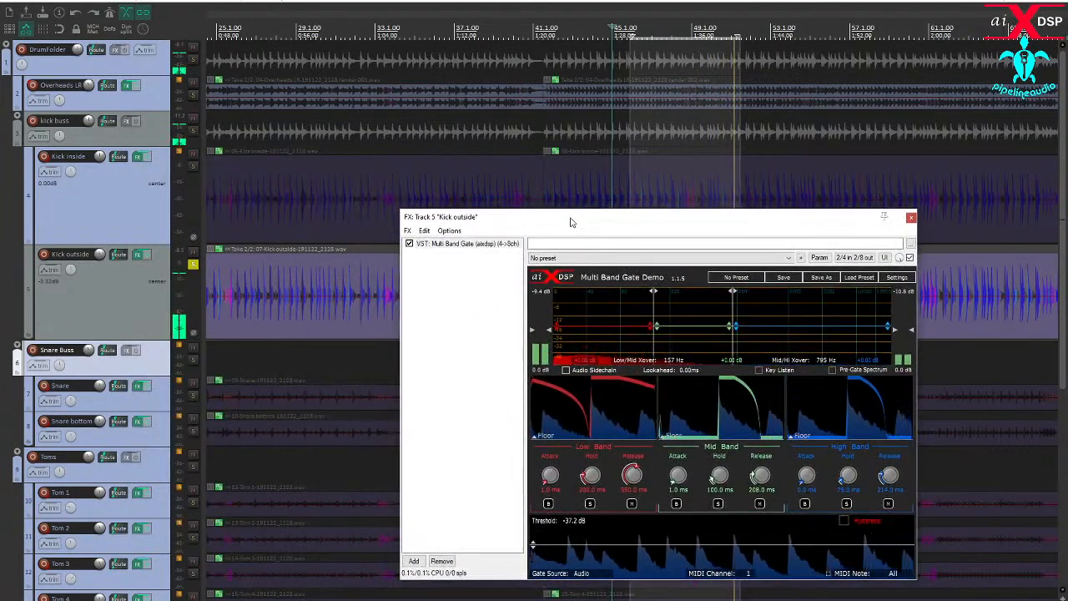
{"action": "left_click", "coordinate": [193, 166]}
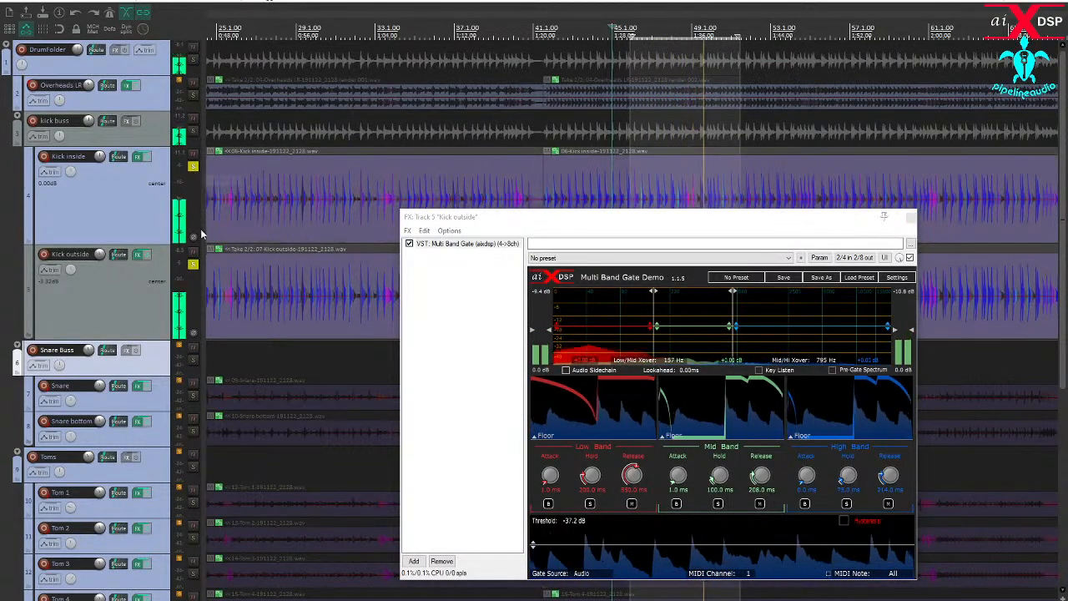
{"action": "left_click", "coordinate": [193, 334]}
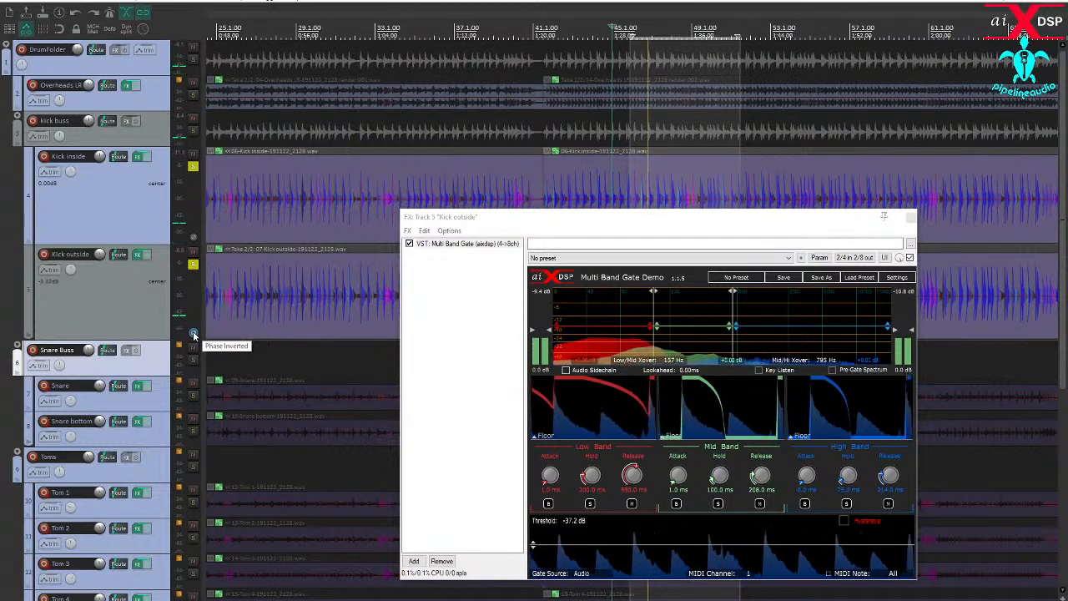
{"action": "left_click", "coordinate": [193, 334]}
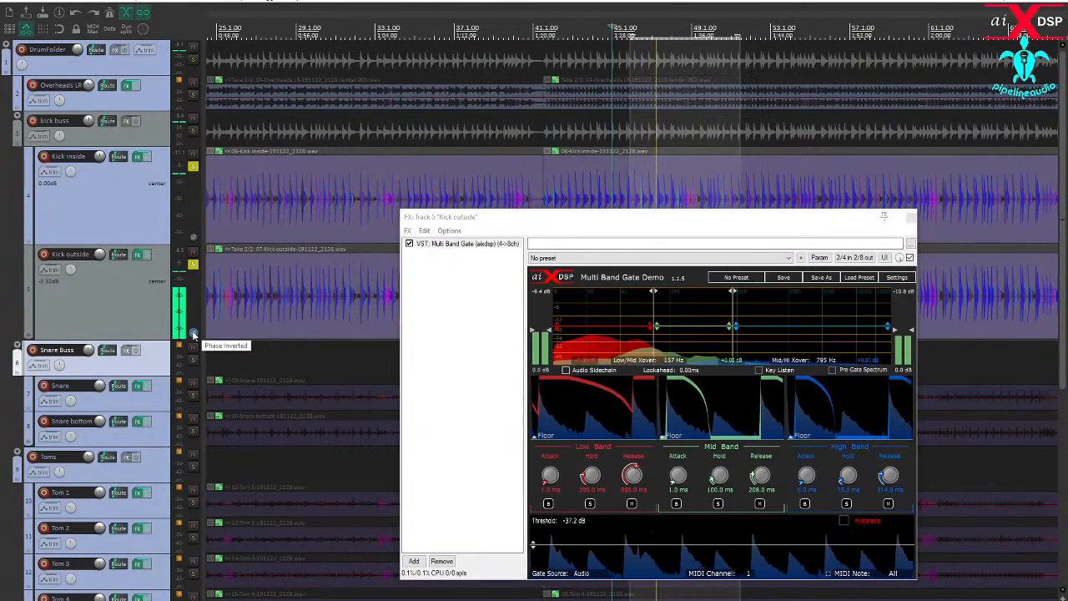
{"action": "left_click", "coordinate": [911, 218]}
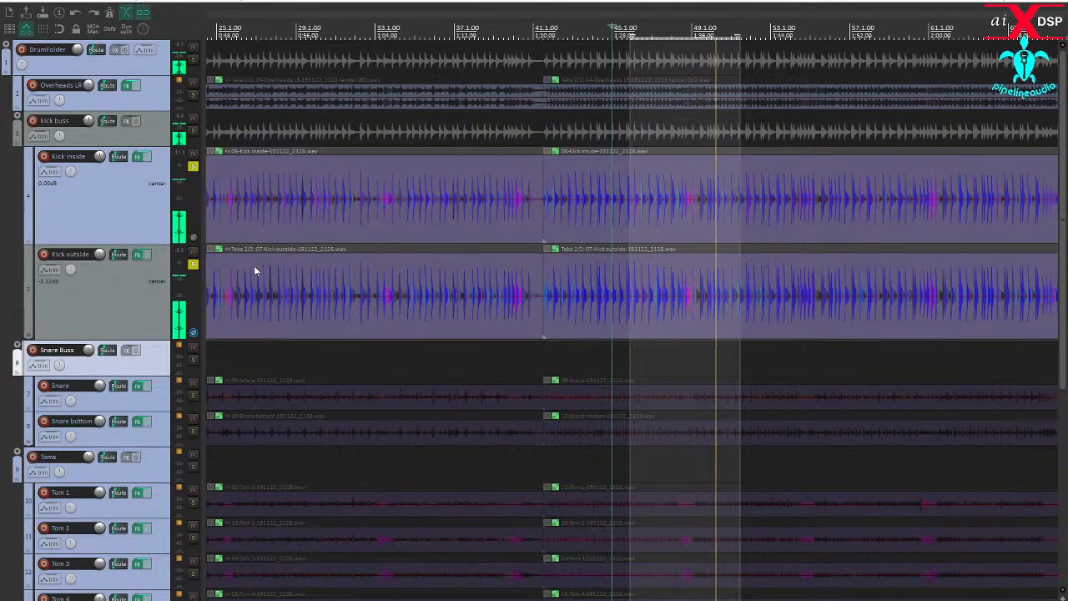
- Clear the solos on both kick tracks and mute the Snare Buss, Toms, Brass and Room tracks
{"action": "left_click", "coordinate": [193, 167]}
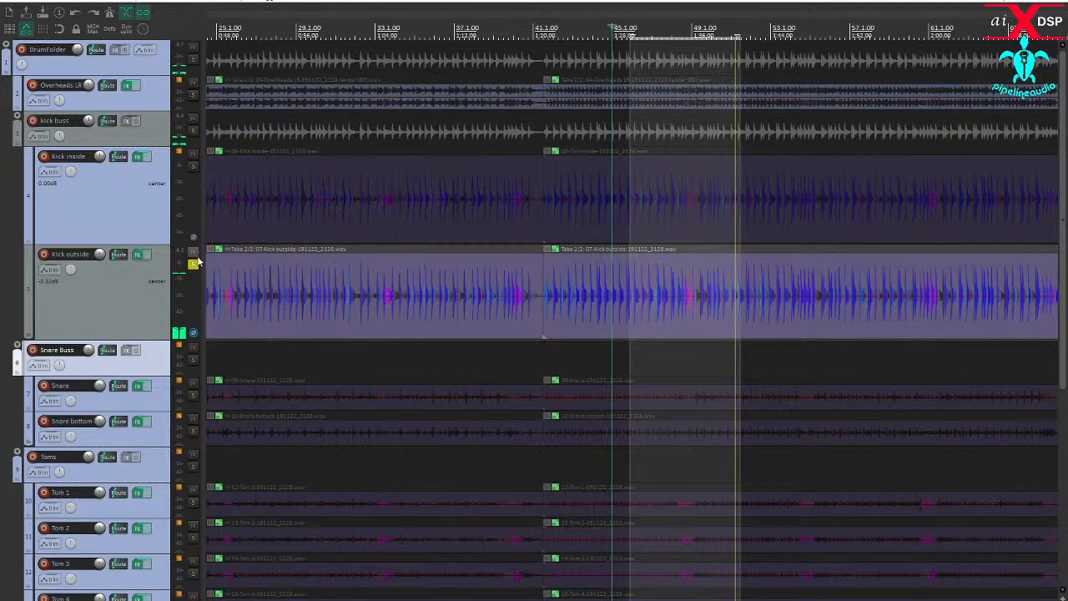
{"action": "left_click", "coordinate": [193, 265]}
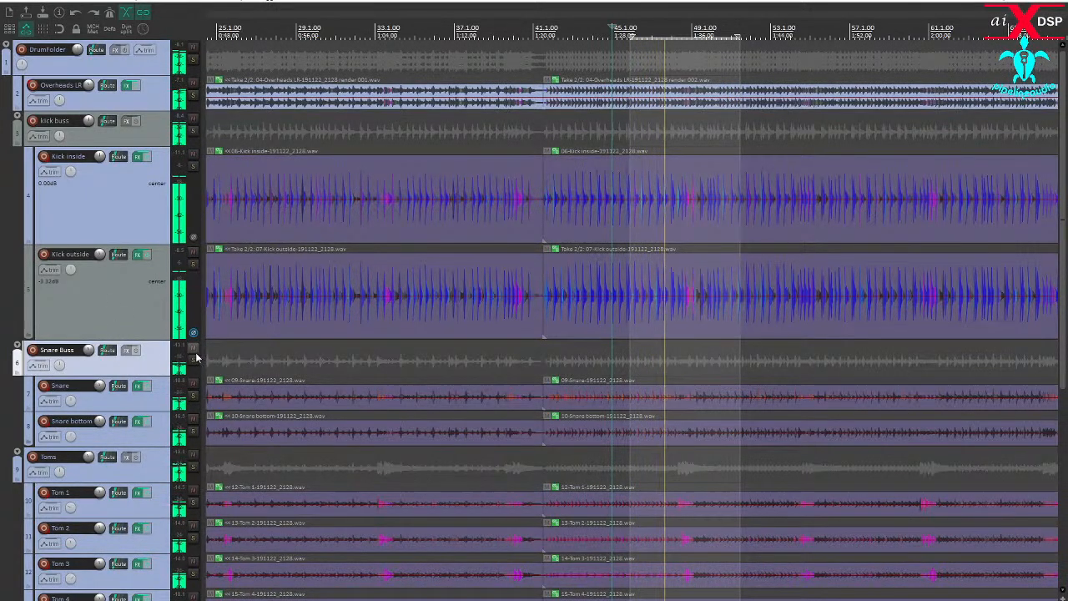
{"action": "left_click", "coordinate": [193, 347]}
{"action": "left_click", "coordinate": [192, 456]}
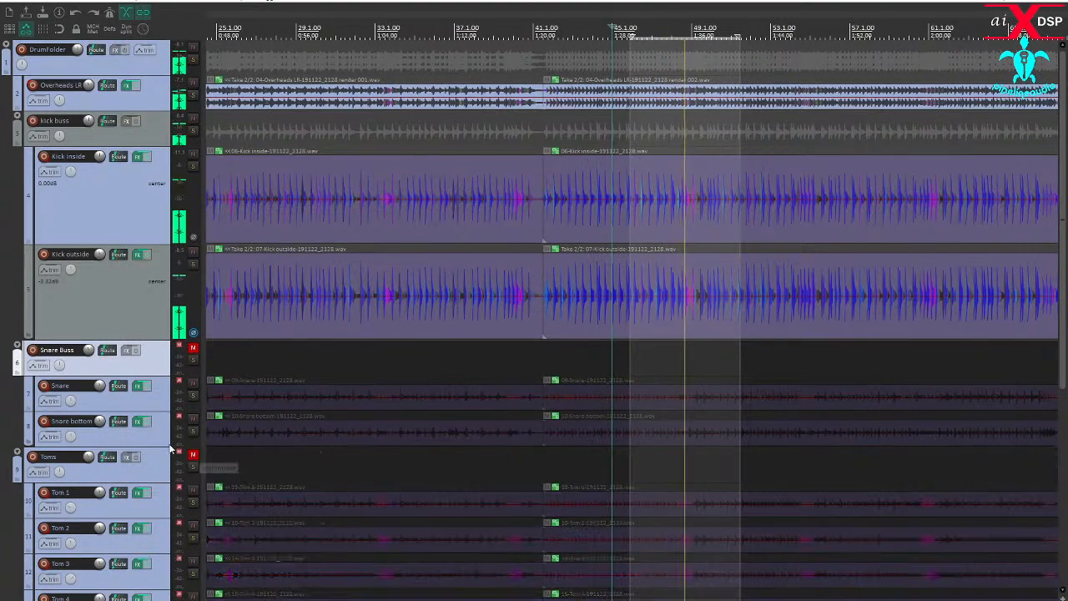
{"action": "scroll", "coordinate": [192, 458], "scroll_direction": "down", "scroll_amount": 3}
{"action": "left_click", "coordinate": [193, 529]}
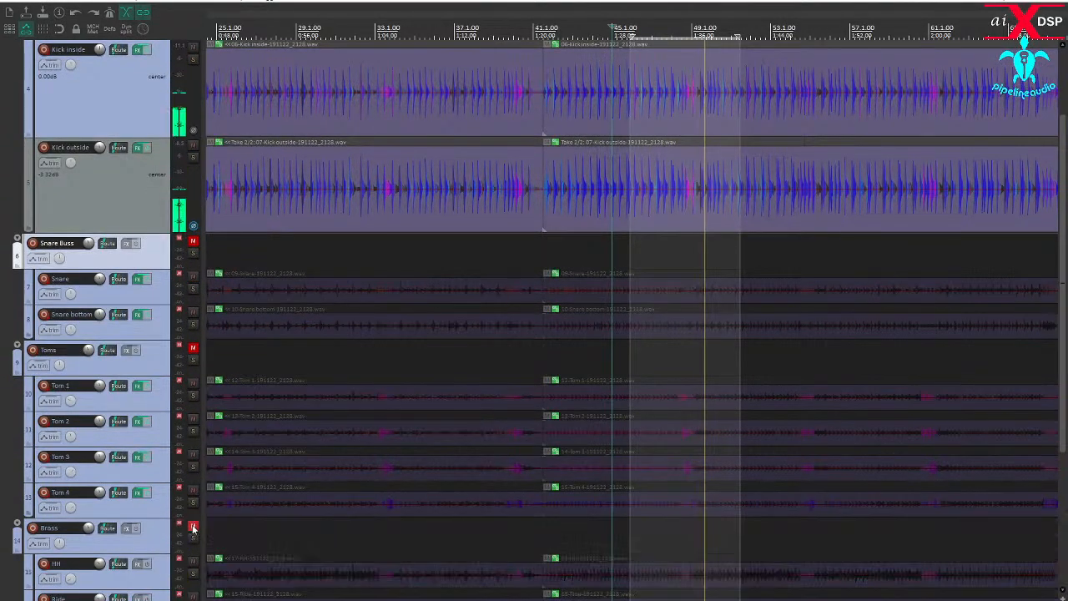
{"action": "scroll", "coordinate": [190, 529], "scroll_direction": "down", "scroll_amount": 6}
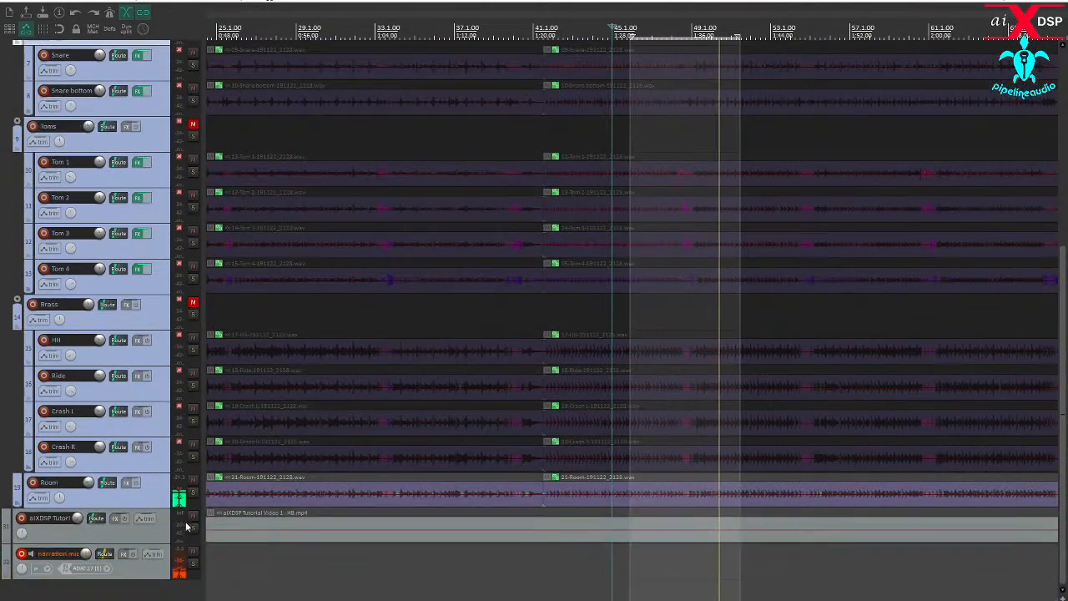
{"action": "left_click", "coordinate": [193, 479]}
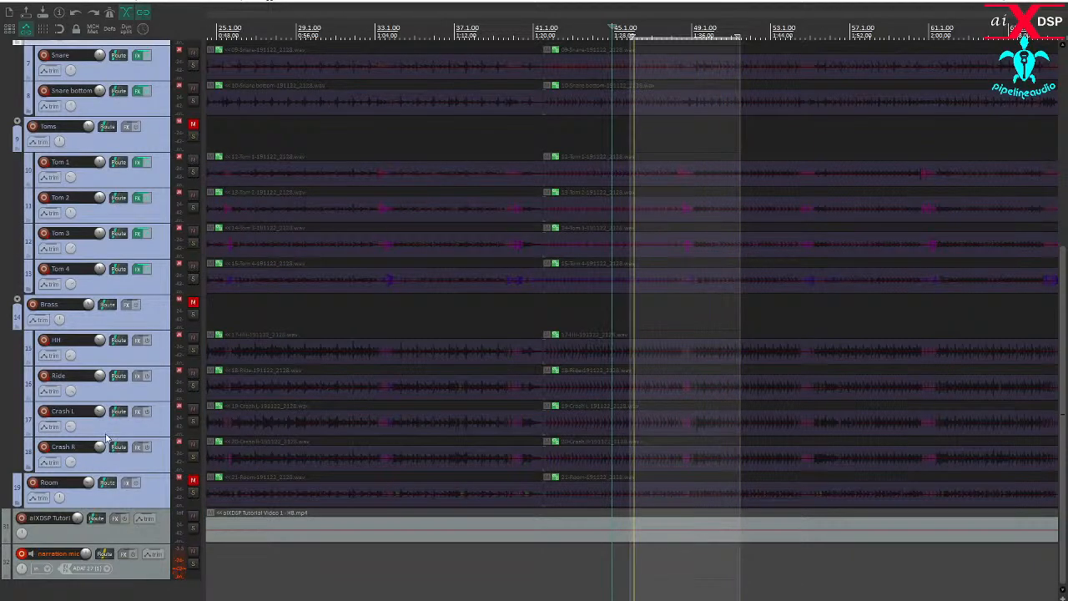
{"action": "scroll", "coordinate": [101, 434], "scroll_direction": "up", "scroll_amount": 4}
{"action": "scroll", "coordinate": [99, 431], "scroll_direction": "down", "scroll_amount": 4}
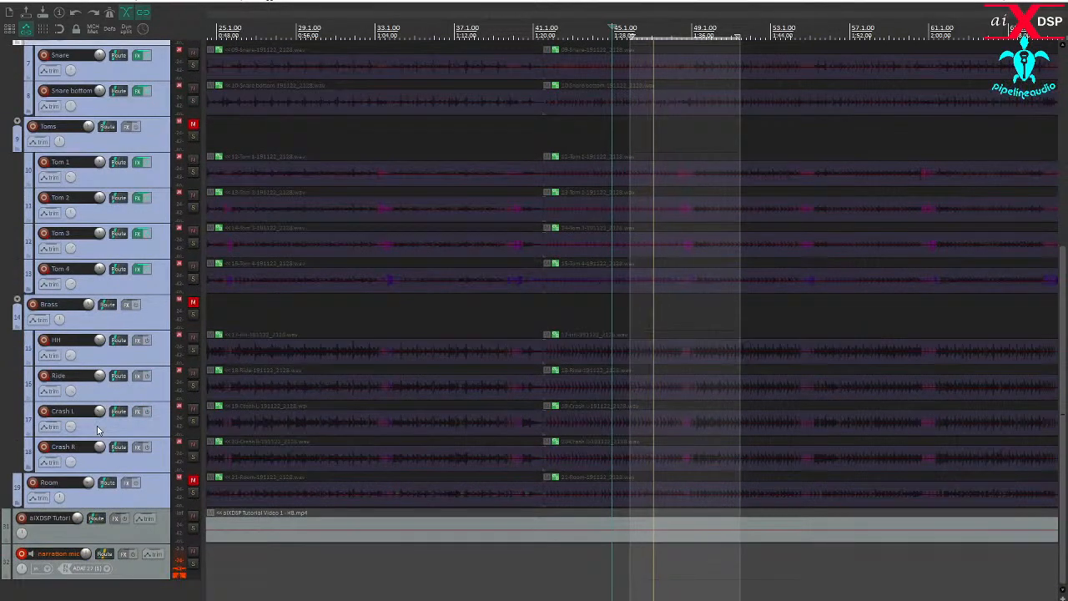
{"action": "scroll", "coordinate": [97, 429], "scroll_direction": "up", "scroll_amount": 9}
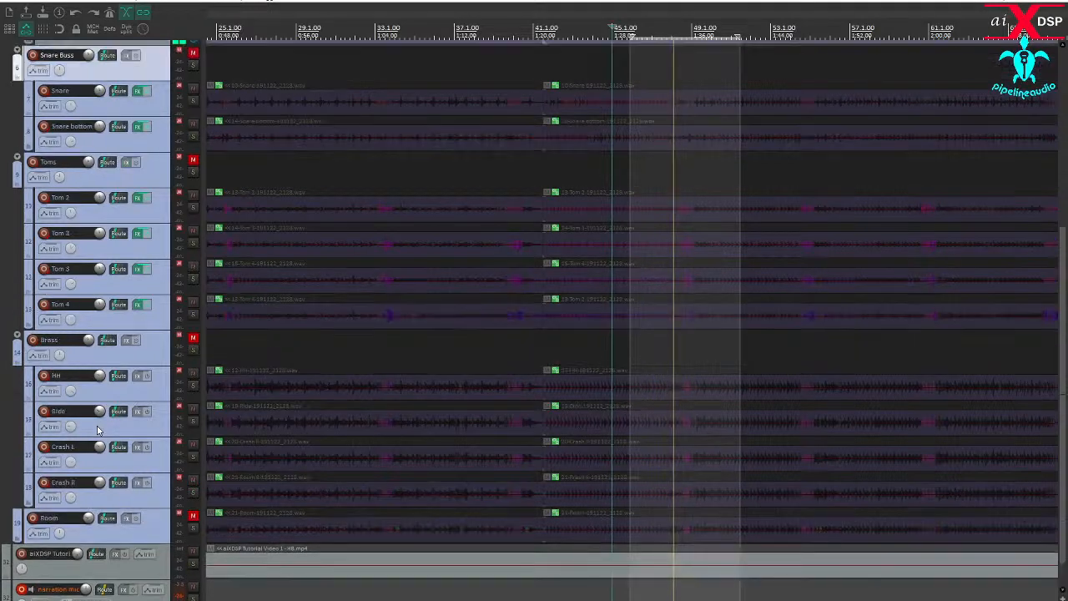
{"action": "scroll", "coordinate": [98, 430], "scroll_direction": "up", "scroll_amount": 1}
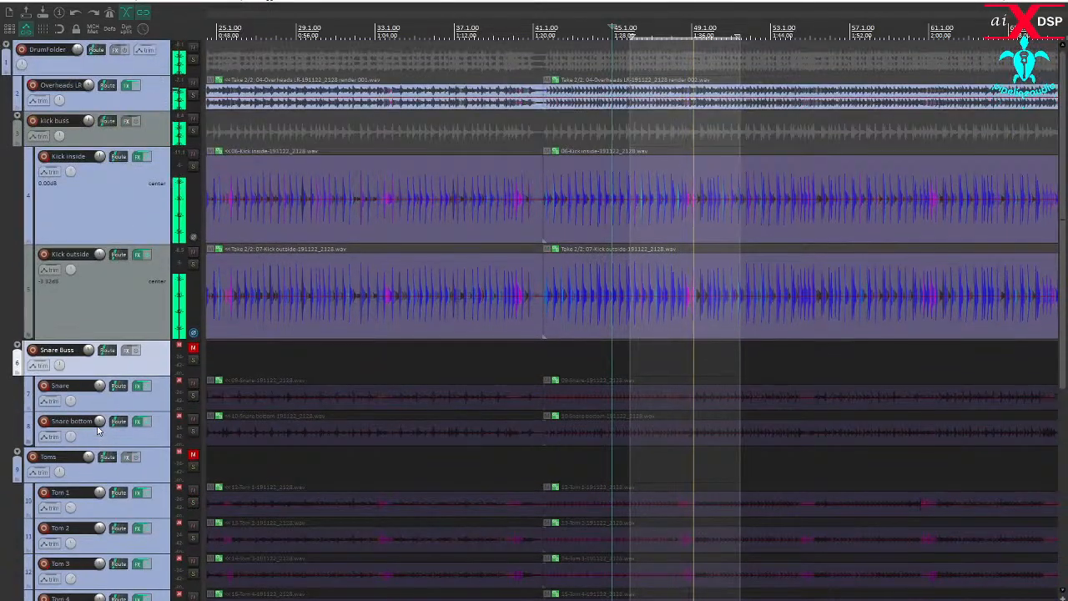
- Reset the Kick outside volume to 0 dB and compare its normal and inverted phase against the overheads
{"action": "scroll", "coordinate": [578, 300], "scroll_direction": "down", "scroll_amount": 3}
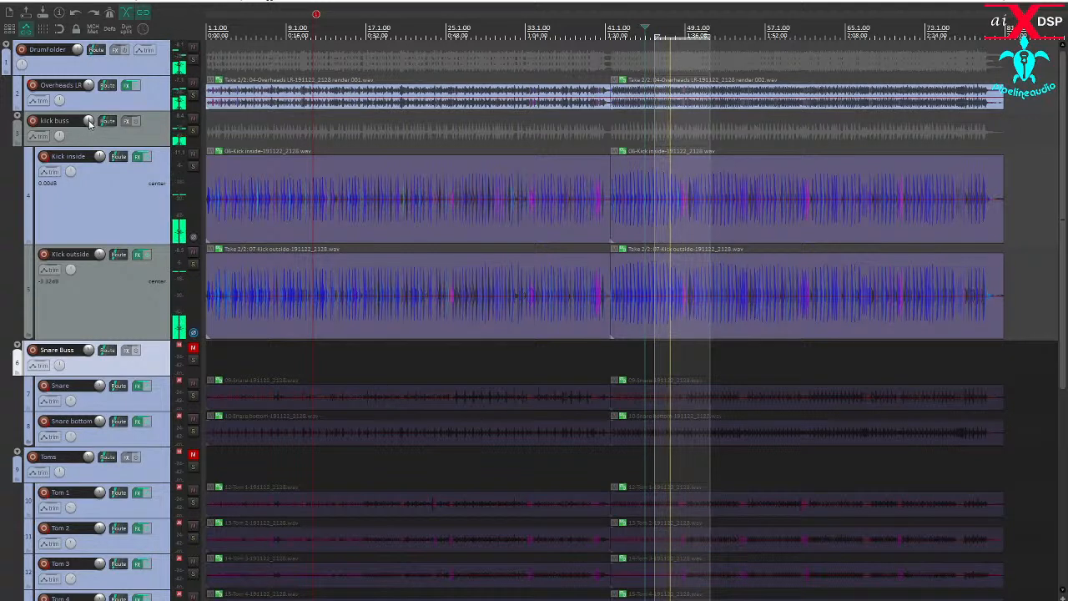
{"action": "double_click", "coordinate": [101, 255]}
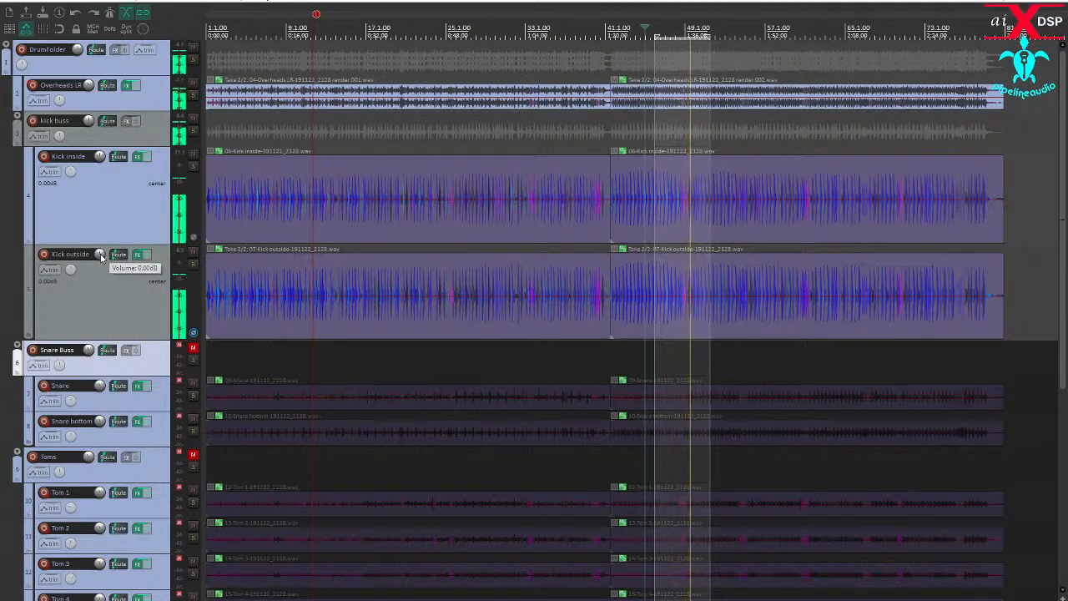
{"action": "left_click", "coordinate": [194, 334]}
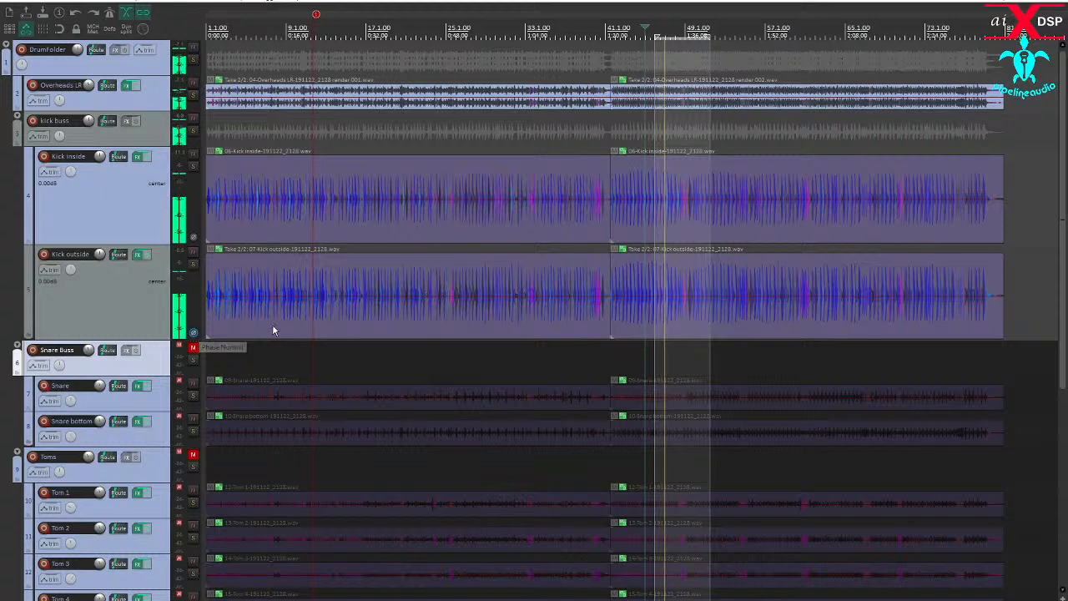
- Move the loop to the song's opening, from about 0:08 to 0:20, and play it
{"action": "scroll", "coordinate": [250, 330], "scroll_direction": "down", "scroll_amount": 3}
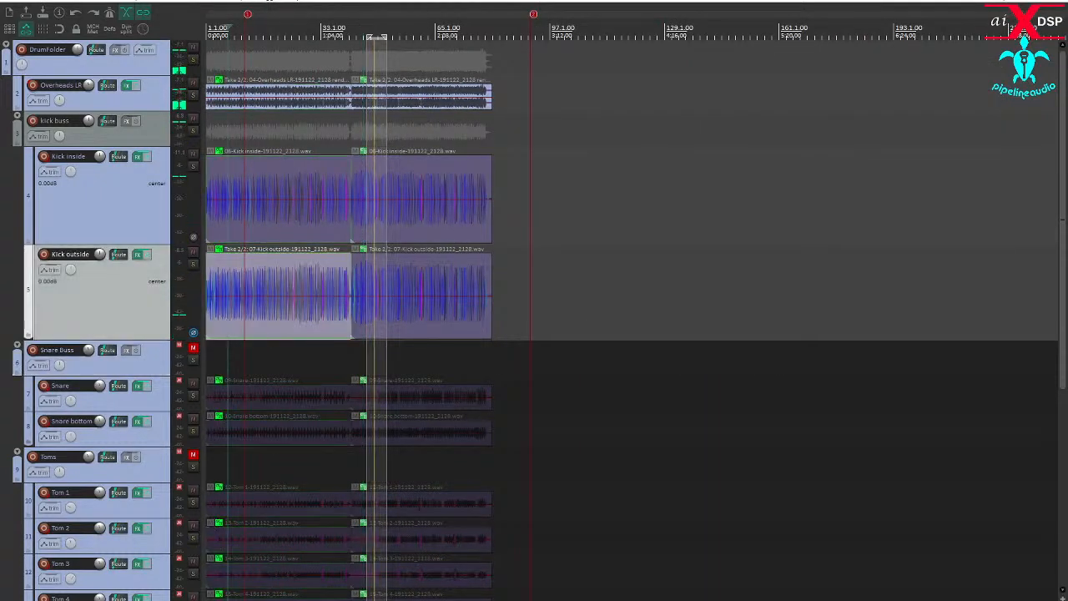
{"action": "scroll", "coordinate": [227, 327], "scroll_direction": "up", "scroll_amount": 3}
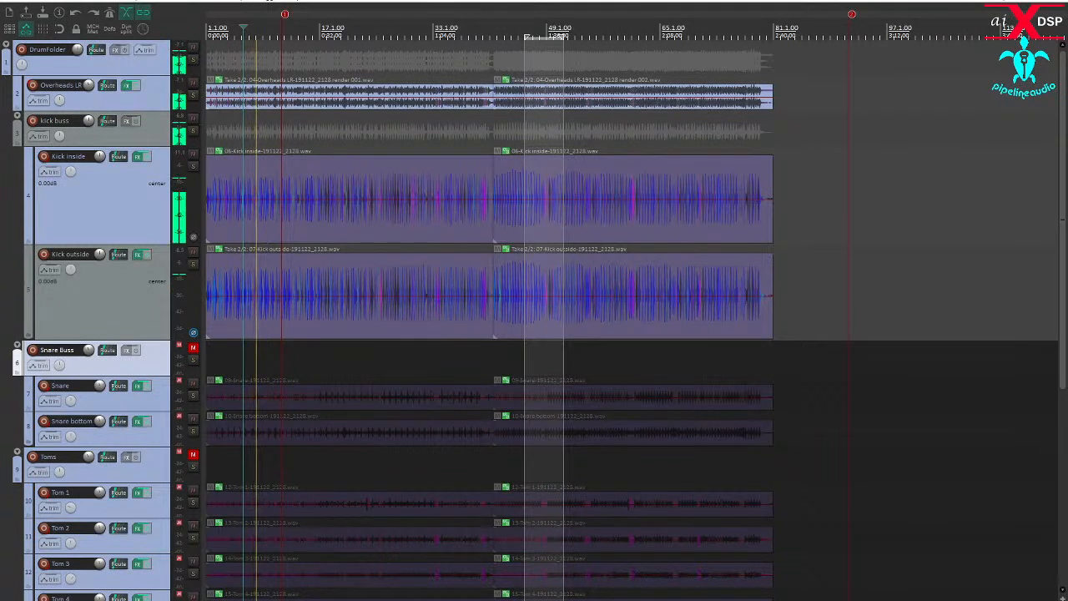
{"action": "left_click_drag", "start_coordinate": [237, 349], "coordinate": [278, 345]}
{"action": "key", "text": "space"}
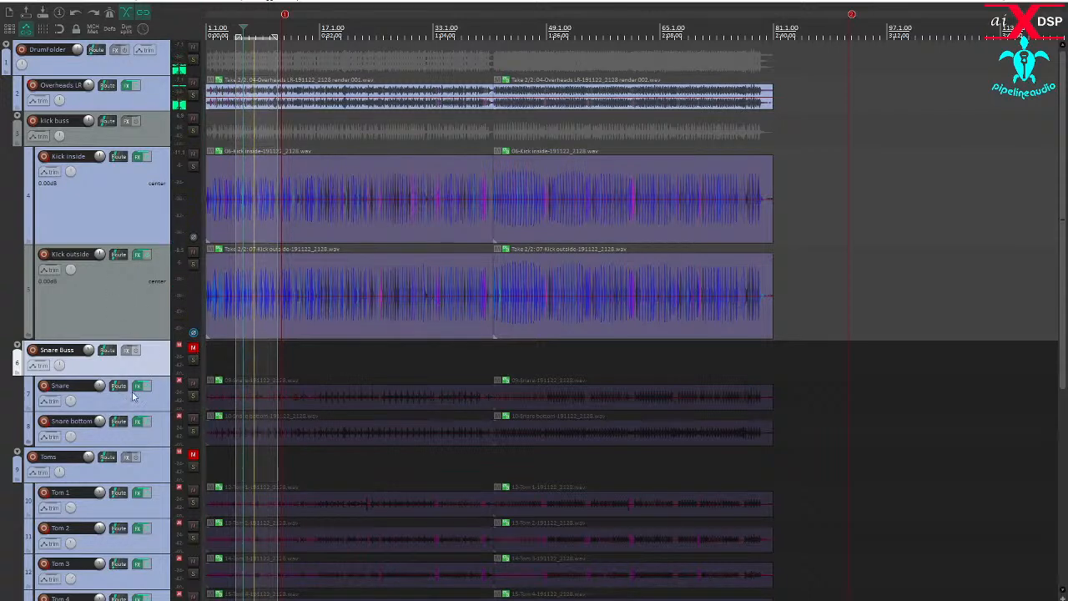
- Solo the Snare track, make it taller, and select its second clip at about 1:46
{"action": "left_click", "coordinate": [193, 394]}
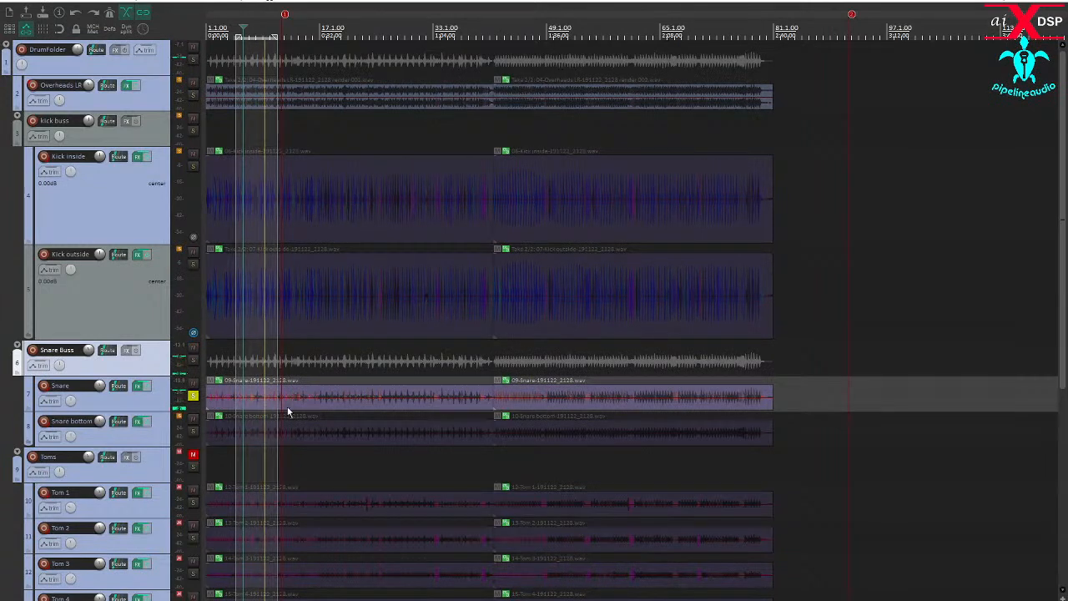
{"action": "scroll", "coordinate": [296, 404], "scroll_direction": "up", "scroll_amount": 4}
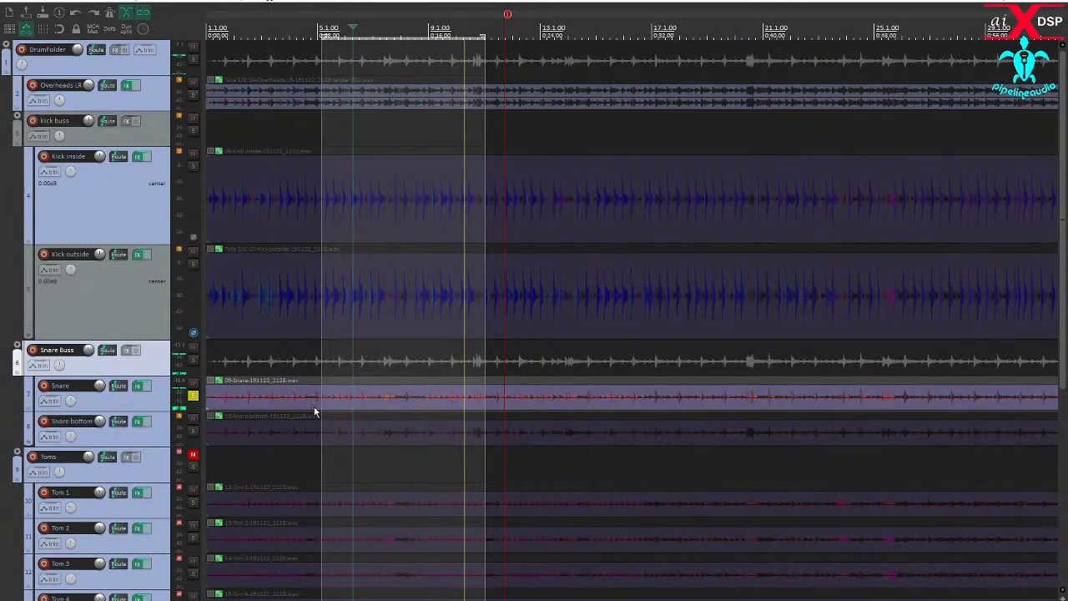
{"action": "scroll", "coordinate": [313, 405], "scroll_direction": "down", "scroll_amount": 3}
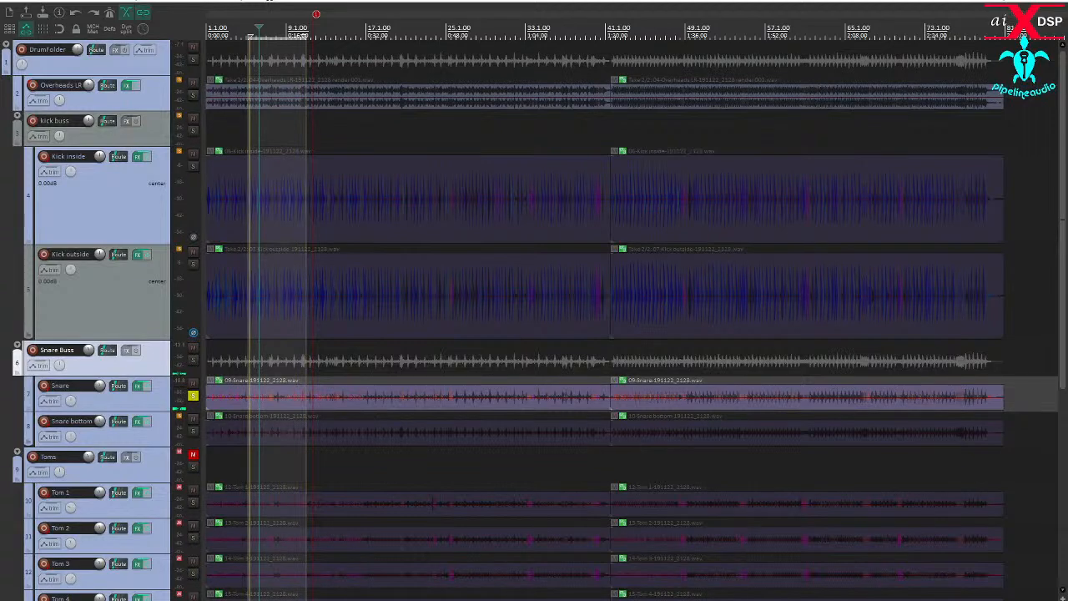
{"action": "scroll", "coordinate": [631, 459], "scroll_direction": "up", "scroll_amount": 3}
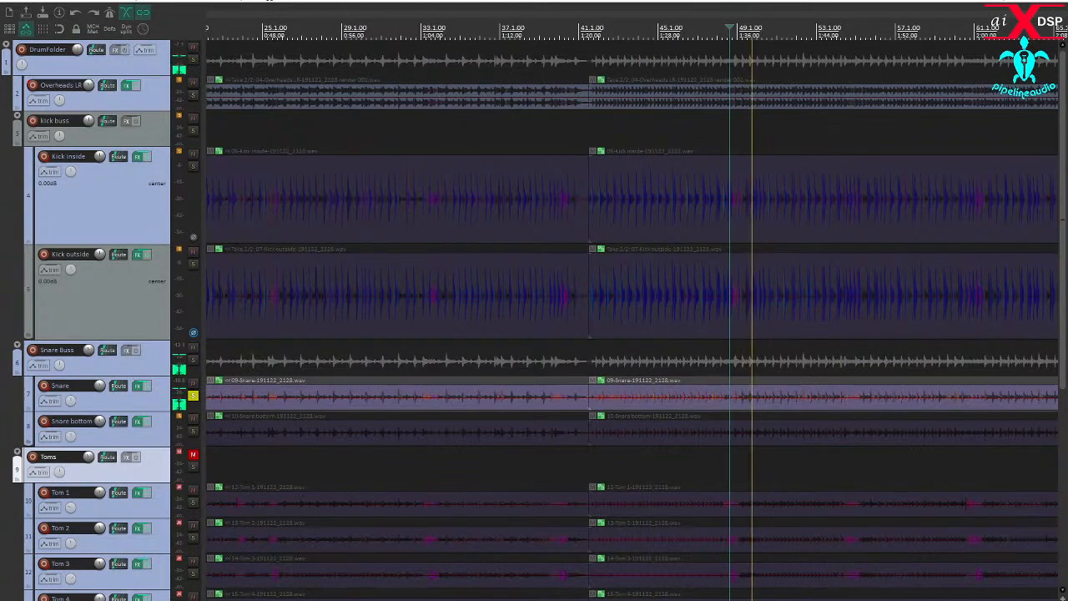
{"action": "scroll", "coordinate": [632, 459], "scroll_direction": "down", "scroll_amount": 3}
{"action": "left_click_drag", "start_coordinate": [125, 414], "coordinate": [125, 472]}
{"action": "left_click", "coordinate": [734, 469]}
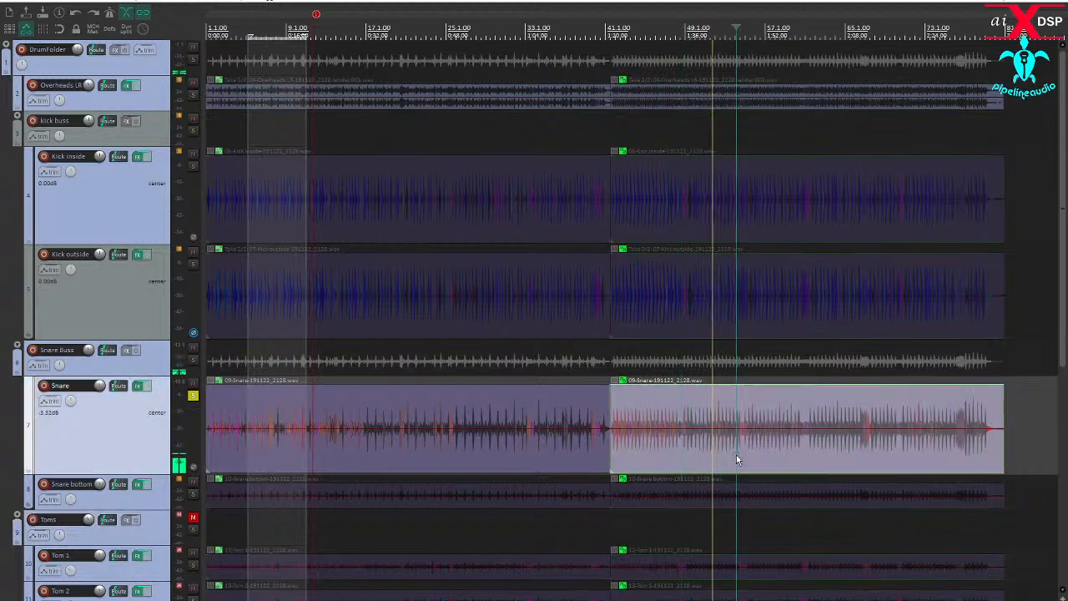
- Loop the busier second part of the Snare track from about 1:40 to 1:56
{"action": "scroll", "coordinate": [723, 454], "scroll_direction": "up", "scroll_amount": 6}
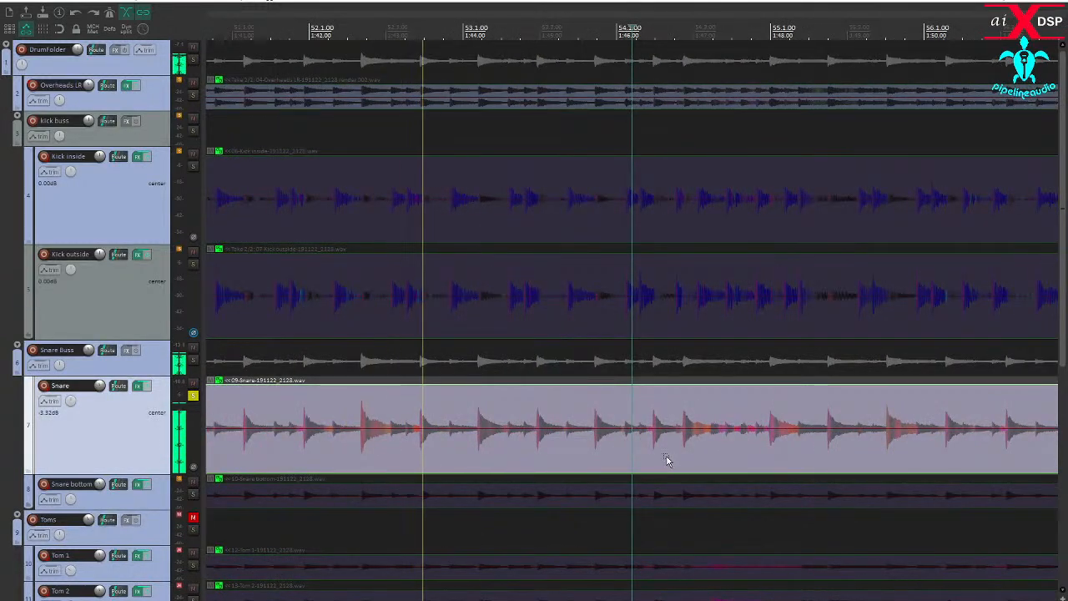
{"action": "scroll", "coordinate": [661, 458], "scroll_direction": "down", "scroll_amount": 2}
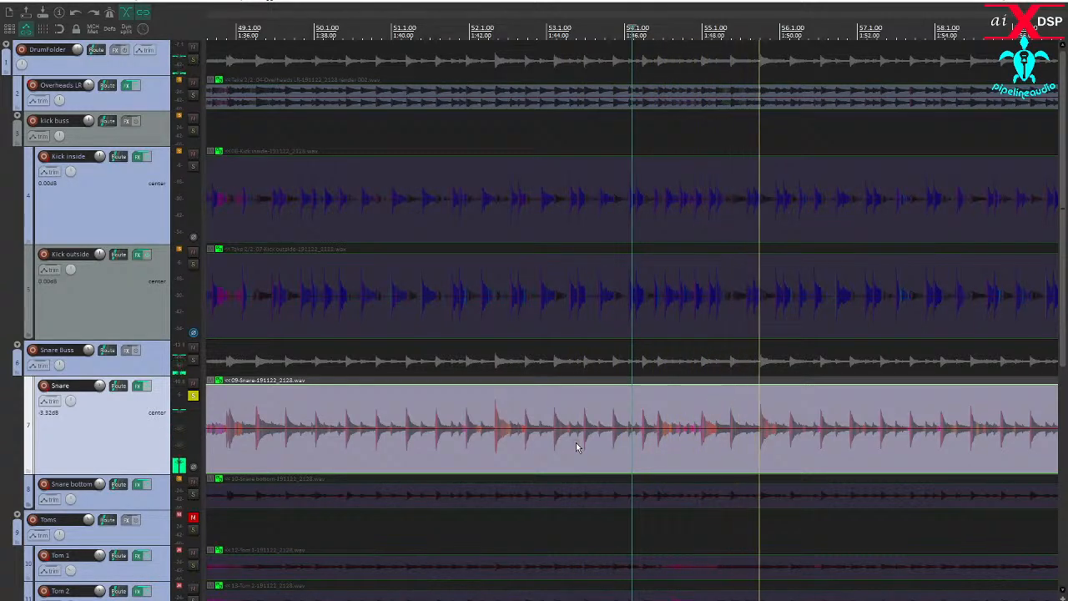
{"action": "scroll", "coordinate": [727, 424], "scroll_direction": "down", "scroll_amount": 2}
{"action": "scroll", "coordinate": [728, 423], "scroll_direction": "down", "scroll_amount": 5}
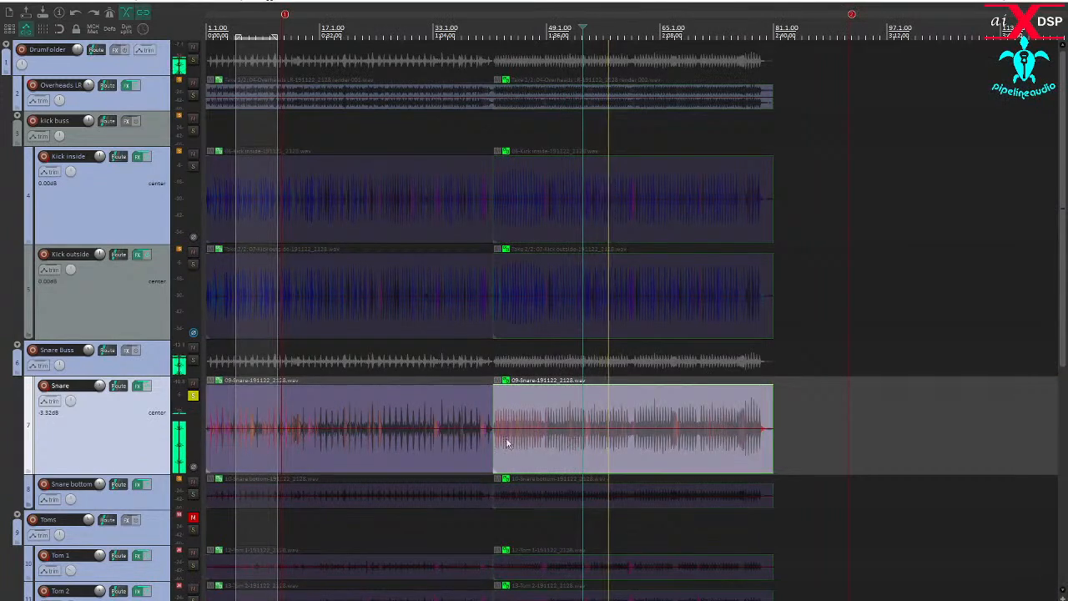
{"action": "left_click", "coordinate": [526, 446]}
{"action": "scroll", "coordinate": [526, 445], "scroll_direction": "up", "scroll_amount": 3}
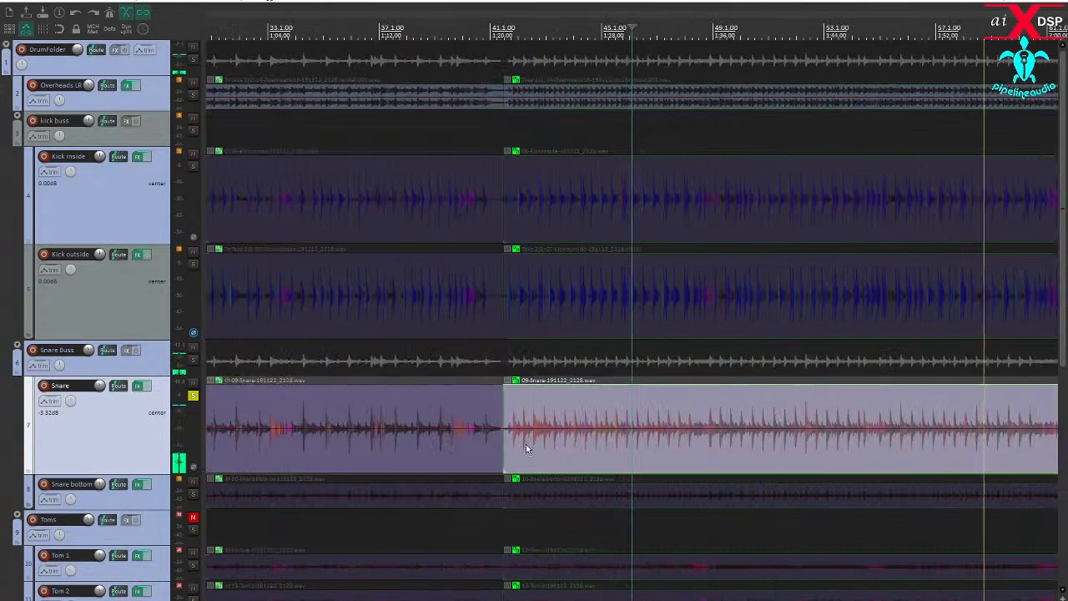
{"action": "scroll", "coordinate": [513, 449], "scroll_direction": "down", "scroll_amount": 5}
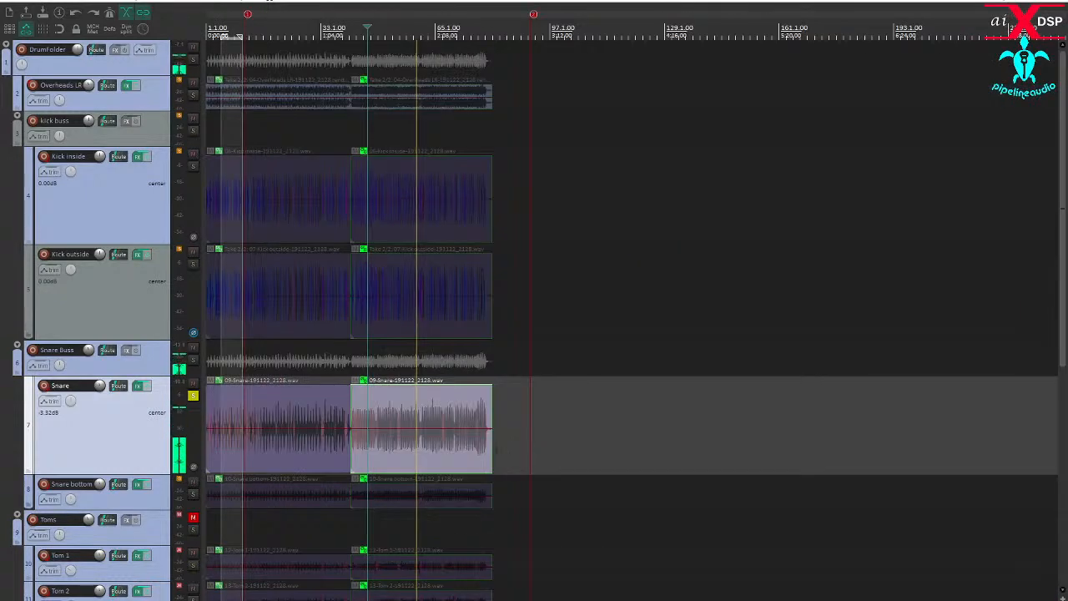
{"action": "scroll", "coordinate": [408, 456], "scroll_direction": "up", "scroll_amount": 3}
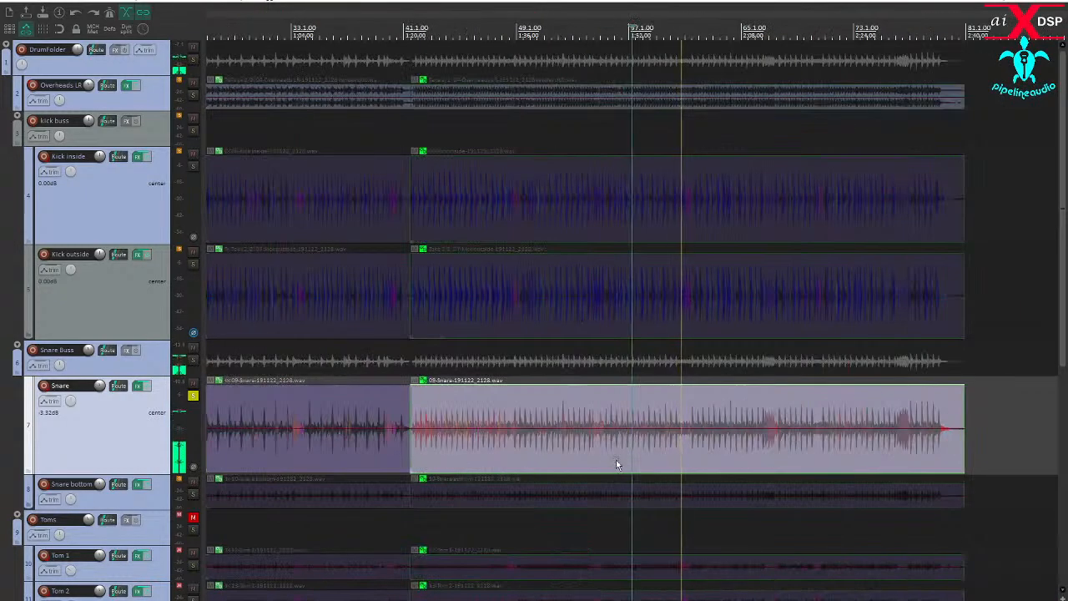
{"action": "left_click", "coordinate": [581, 451]}
{"action": "left_click_drag", "start_coordinate": [544, 467], "coordinate": [658, 459]}
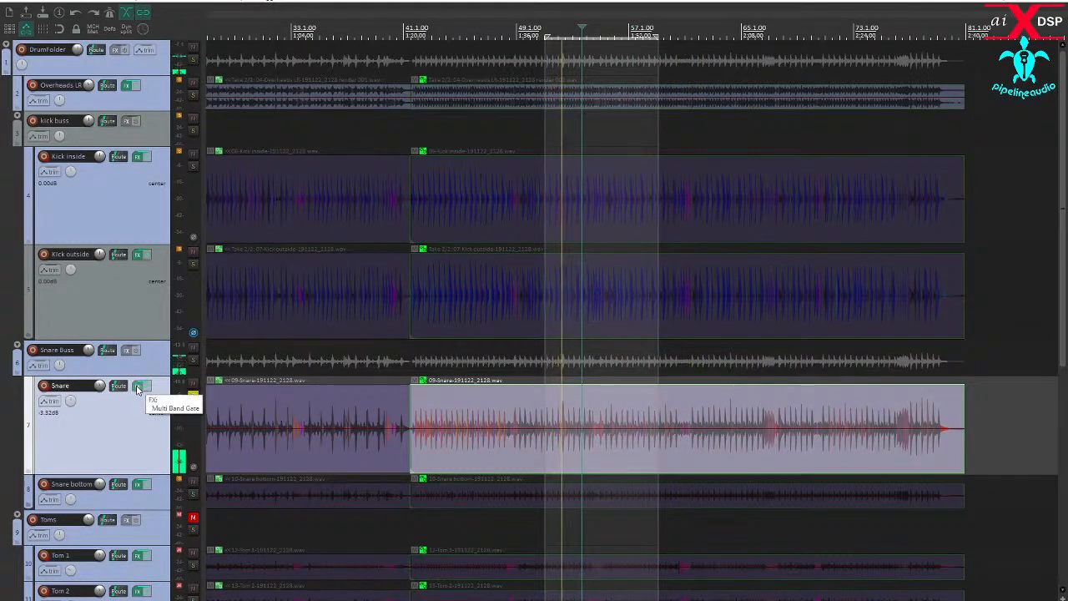
- Compare the isolated snare with the unmuted kit by clearing and restoring the Snare solo, and select the Snare Buss track
{"action": "left_click", "coordinate": [194, 395]}
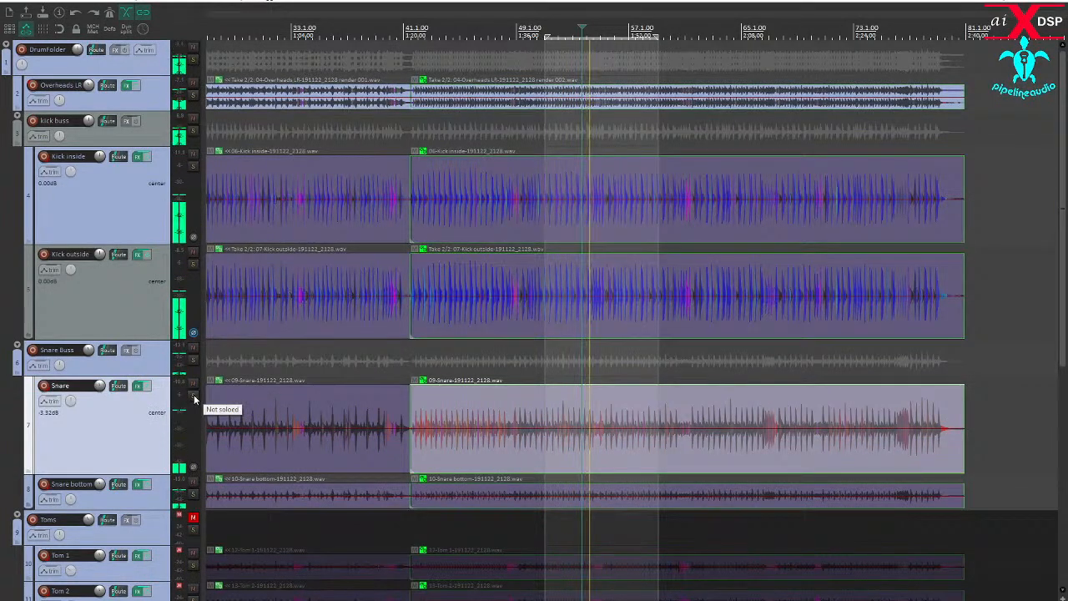
{"action": "left_click", "coordinate": [193, 397]}
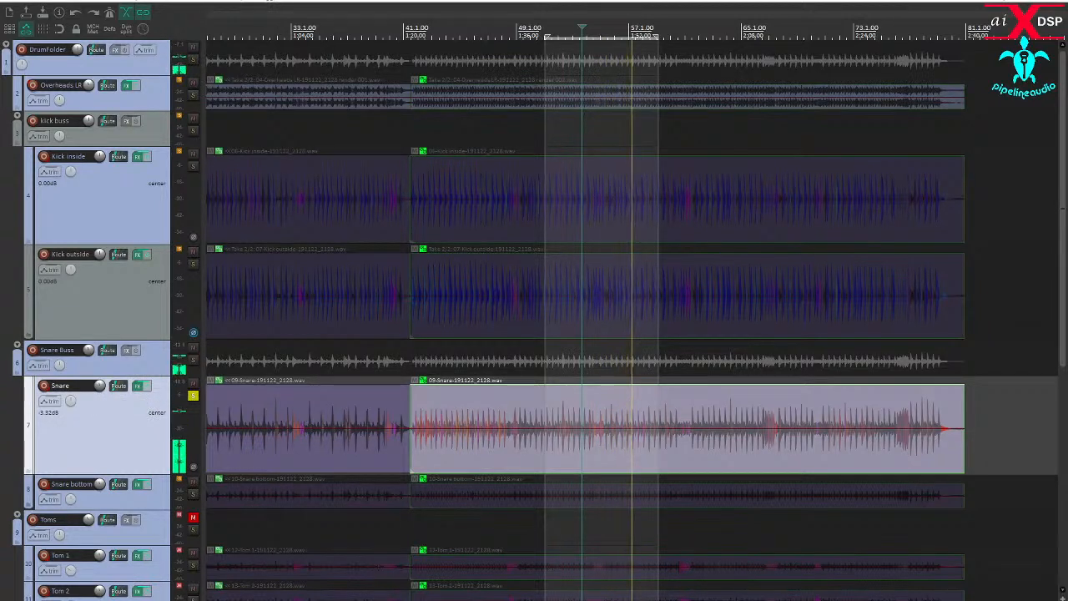
{"action": "mouse_move", "coordinate": [100, 389]}
{"action": "left_click", "coordinate": [93, 360]}
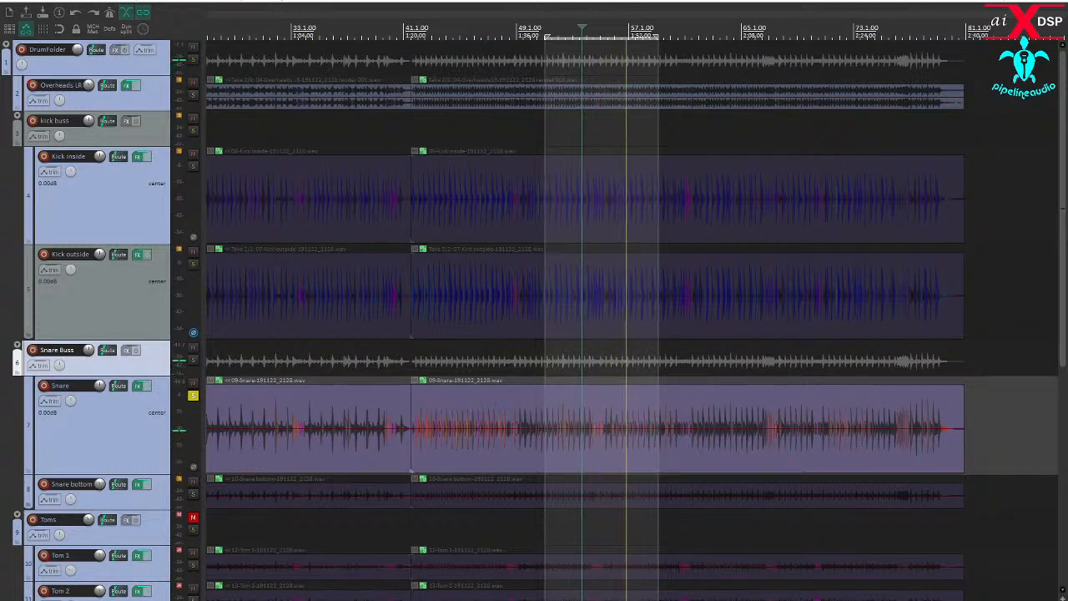
- Open the Snare's Multi Band Gate, reset it to factory default, and lower its threshold to -INF dB
{"action": "left_click_drag", "start_coordinate": [0, 237], "coordinate": [387, 159]}
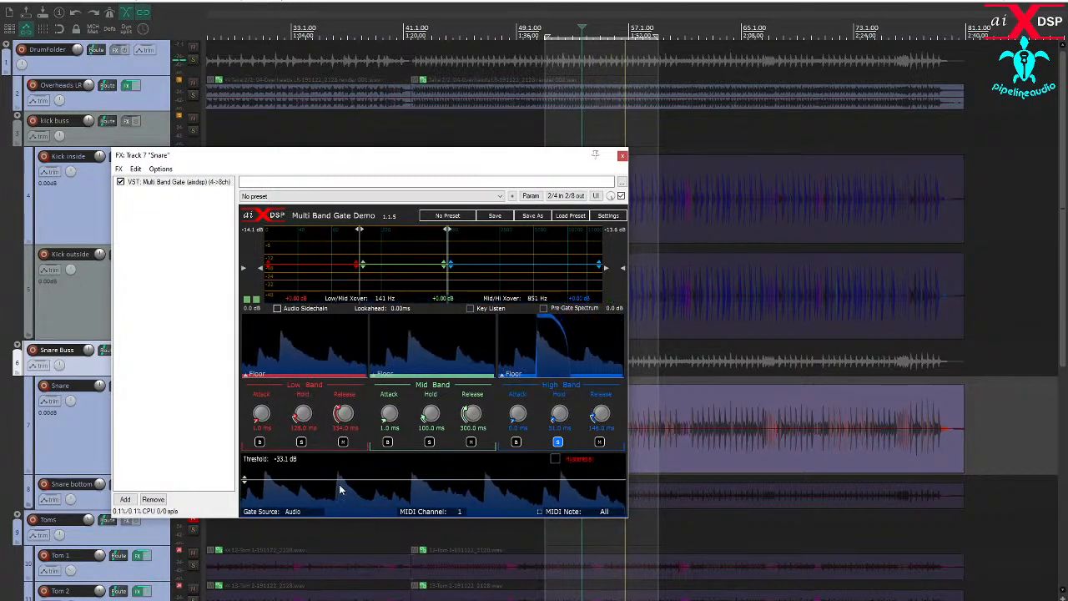
{"action": "left_click_drag", "start_coordinate": [338, 479], "coordinate": [353, 598]}
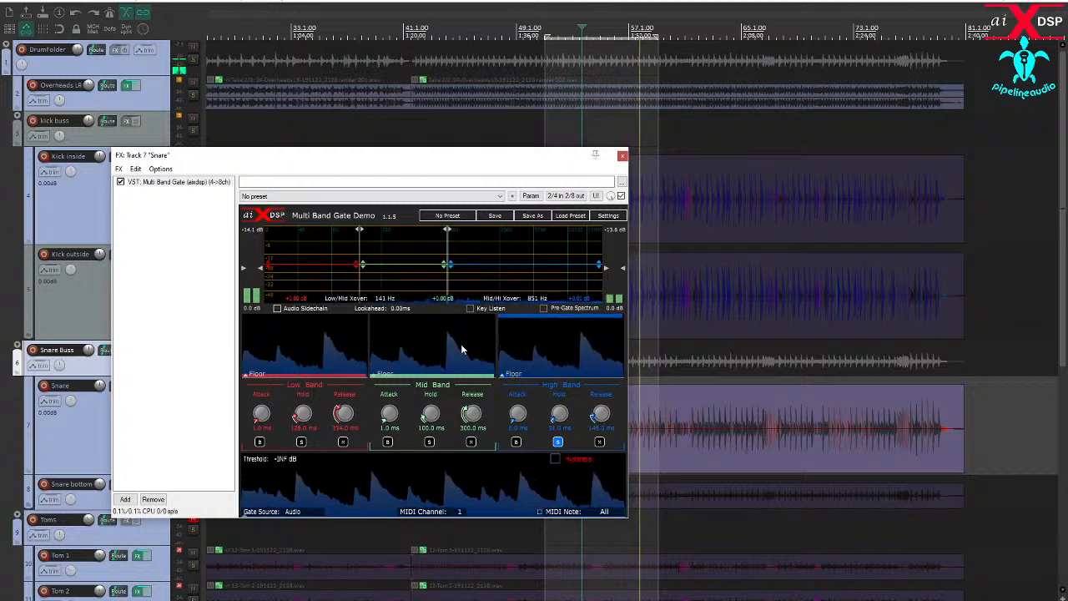
{"action": "left_click", "coordinate": [282, 198]}
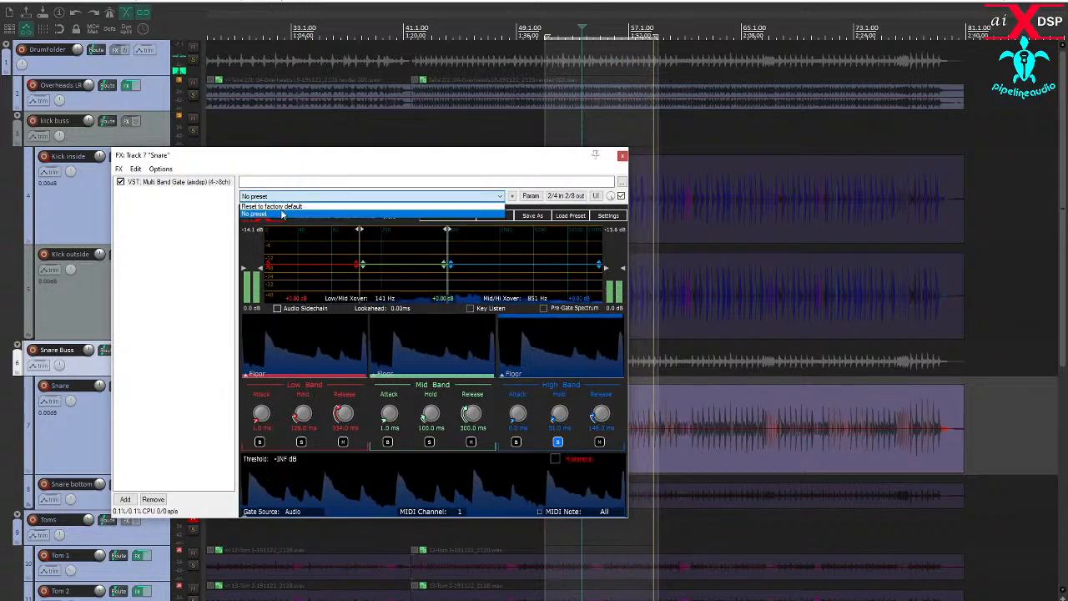
{"action": "left_click", "coordinate": [288, 208]}
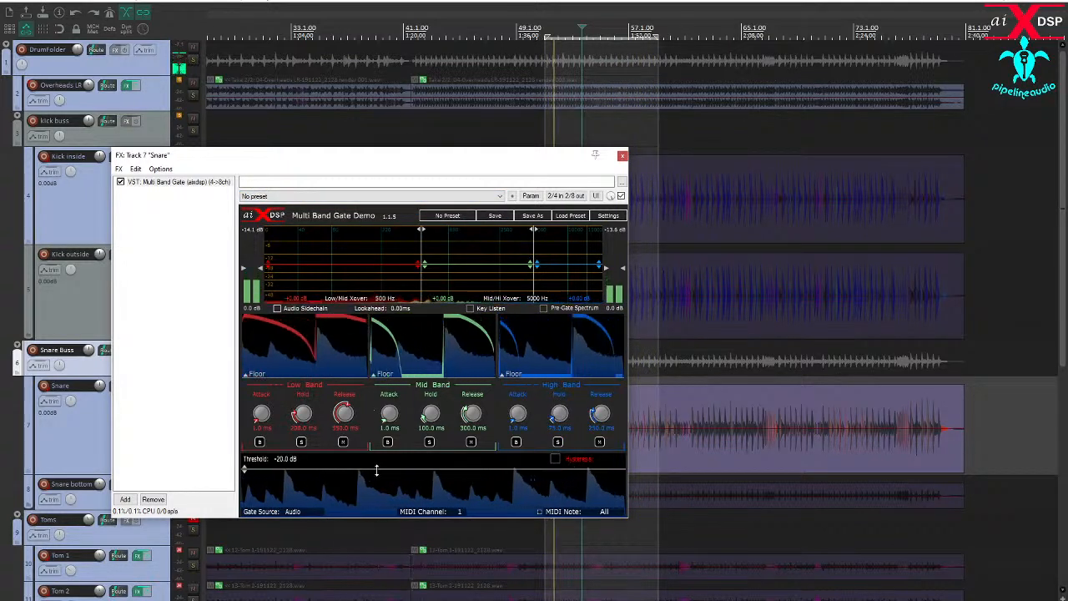
{"action": "left_click_drag", "start_coordinate": [378, 461], "coordinate": [379, 549]}
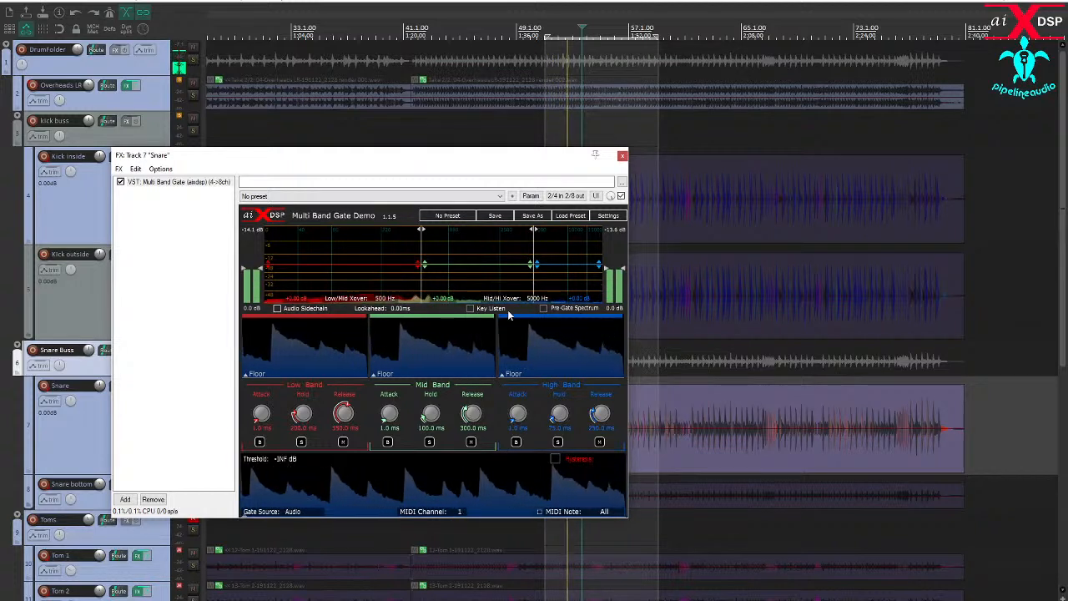
- Filter the gate's key signal with a 147 Hz high-pass and a 379 Hz low-pass, and set the threshold to -33.1 dB
{"action": "left_click", "coordinate": [470, 308]}
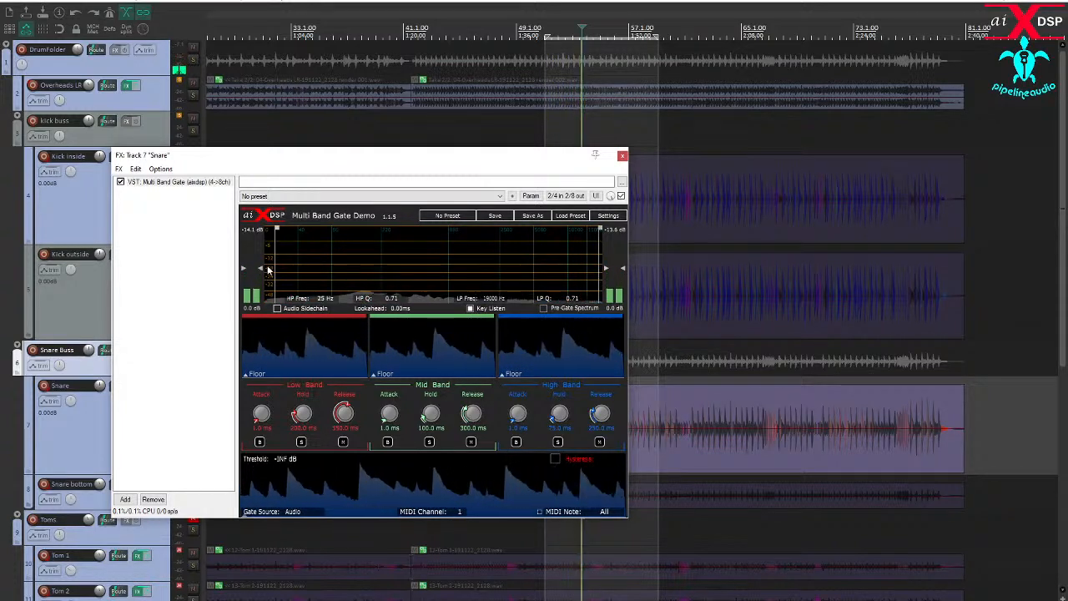
{"action": "left_click_drag", "start_coordinate": [276, 270], "coordinate": [361, 275]}
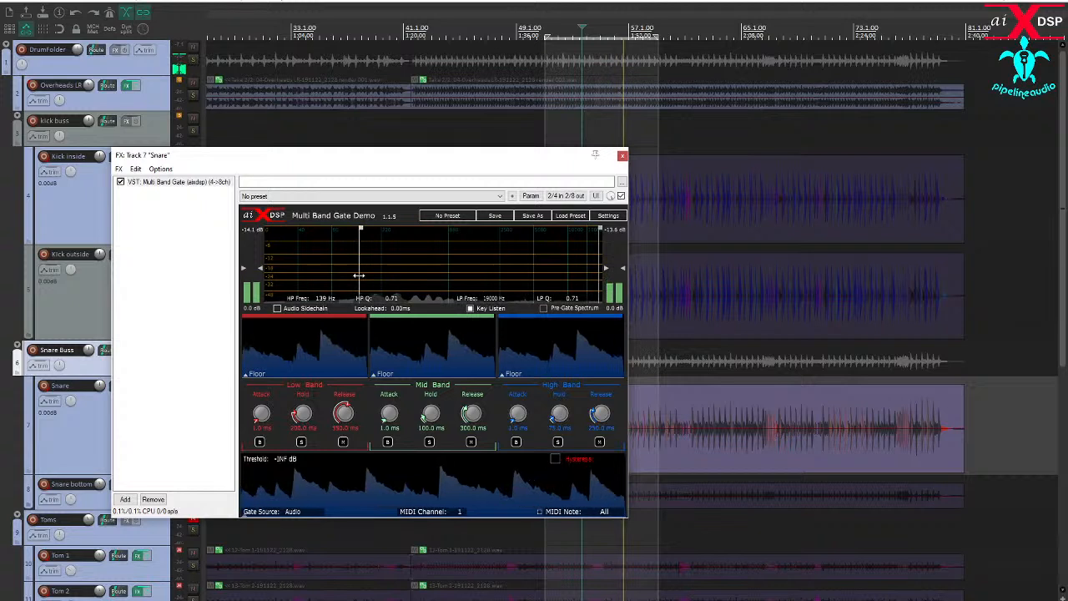
{"action": "left_click_drag", "start_coordinate": [598, 282], "coordinate": [408, 274]}
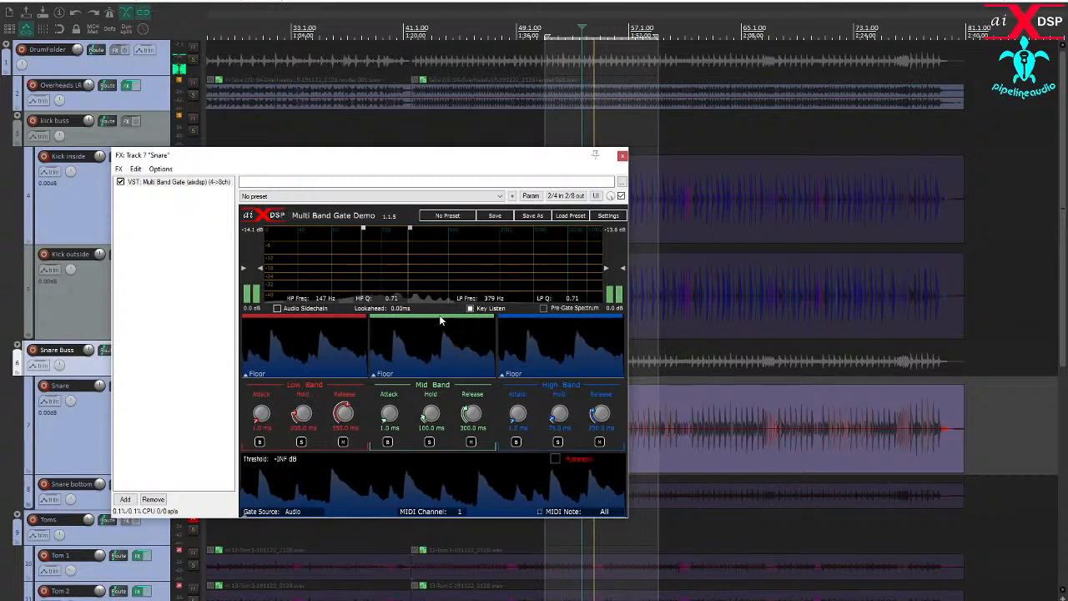
{"action": "left_click", "coordinate": [470, 308]}
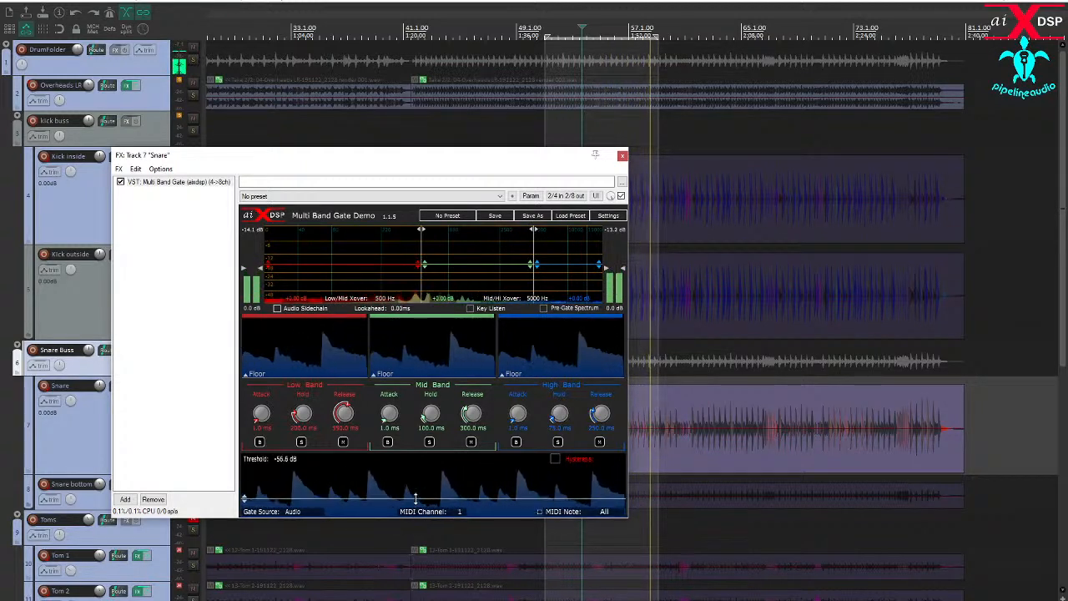
{"action": "left_click_drag", "start_coordinate": [415, 506], "coordinate": [417, 479]}
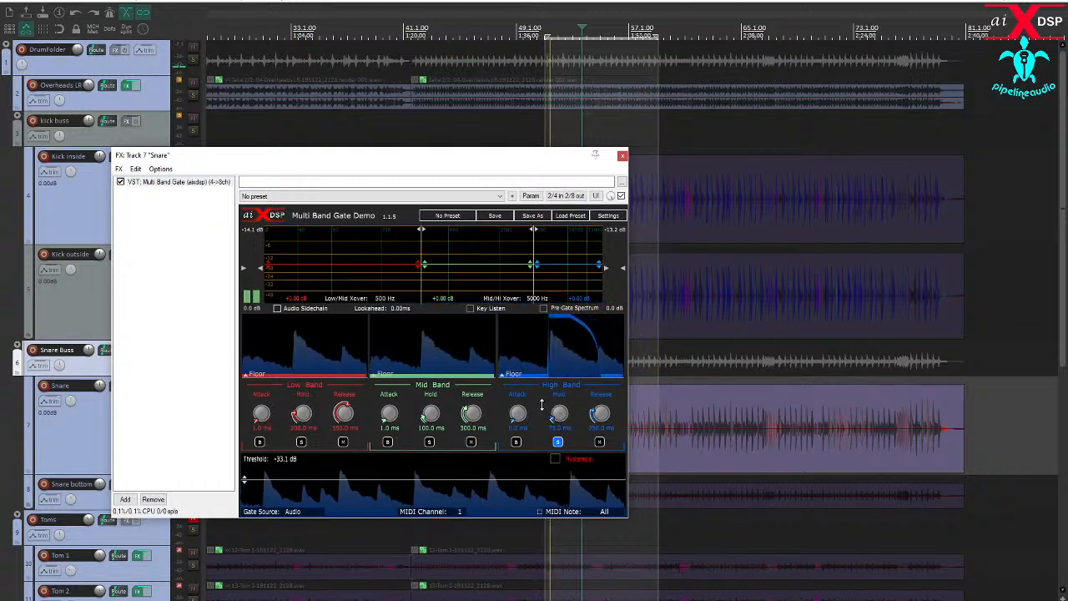
- Set the gate's crossovers to 116 Hz and 1010 Hz, and shorten the high band's hold and release
{"action": "left_click_drag", "start_coordinate": [423, 287], "coordinate": [350, 287]}
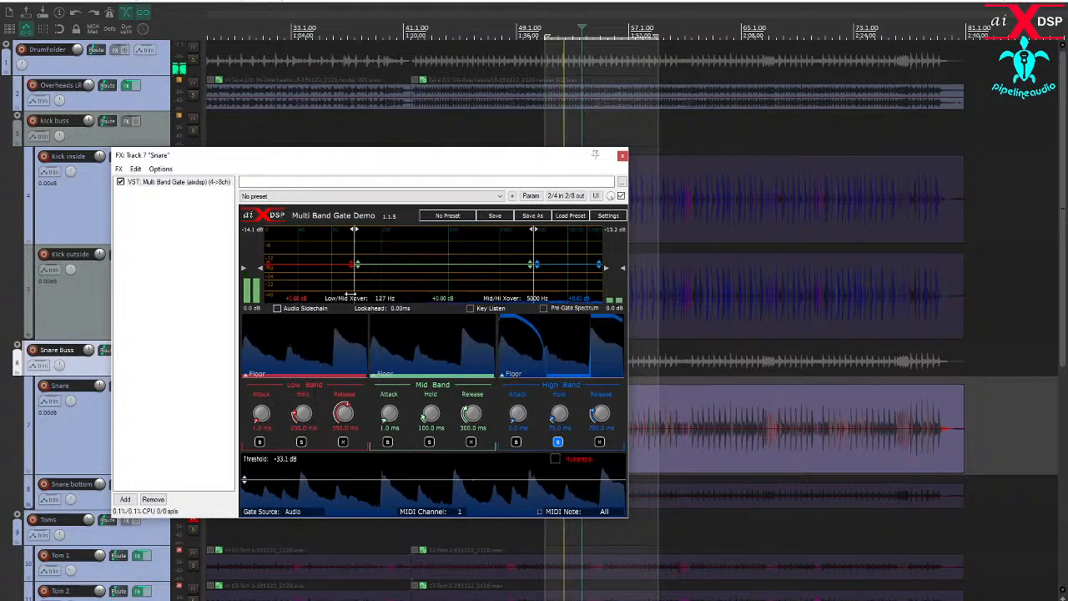
{"action": "left_click_drag", "start_coordinate": [536, 284], "coordinate": [516, 286]}
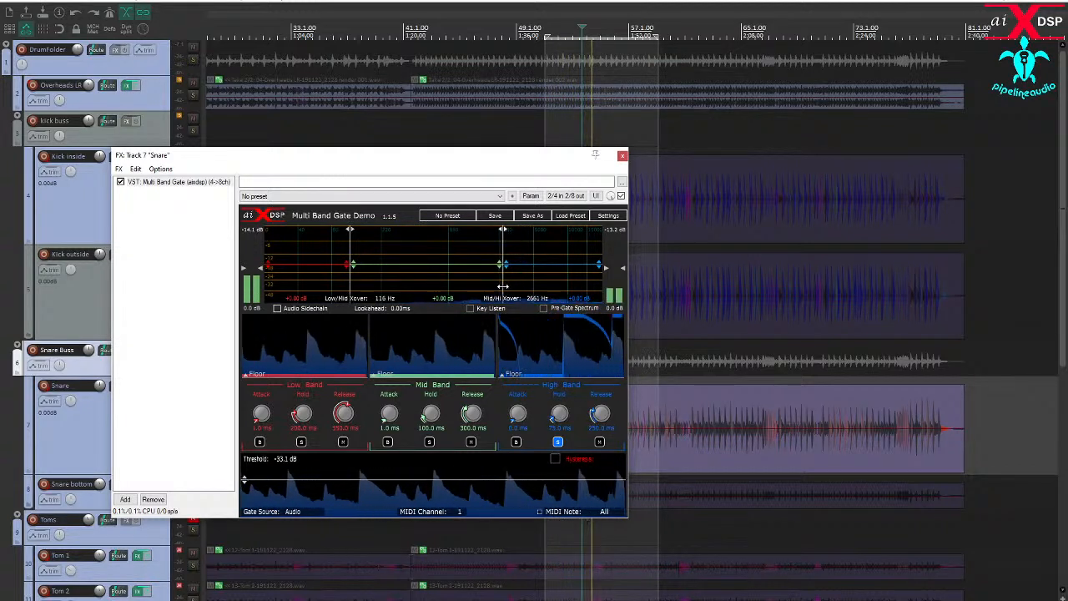
{"action": "left_click_drag", "start_coordinate": [499, 289], "coordinate": [455, 312]}
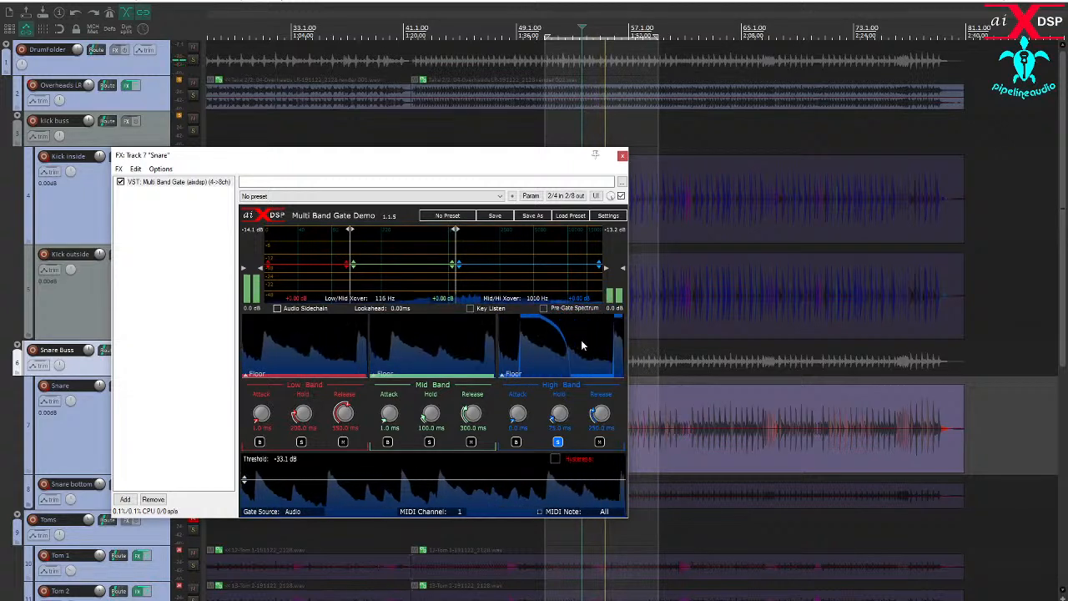
{"action": "left_click_drag", "start_coordinate": [585, 413], "coordinate": [596, 519]}
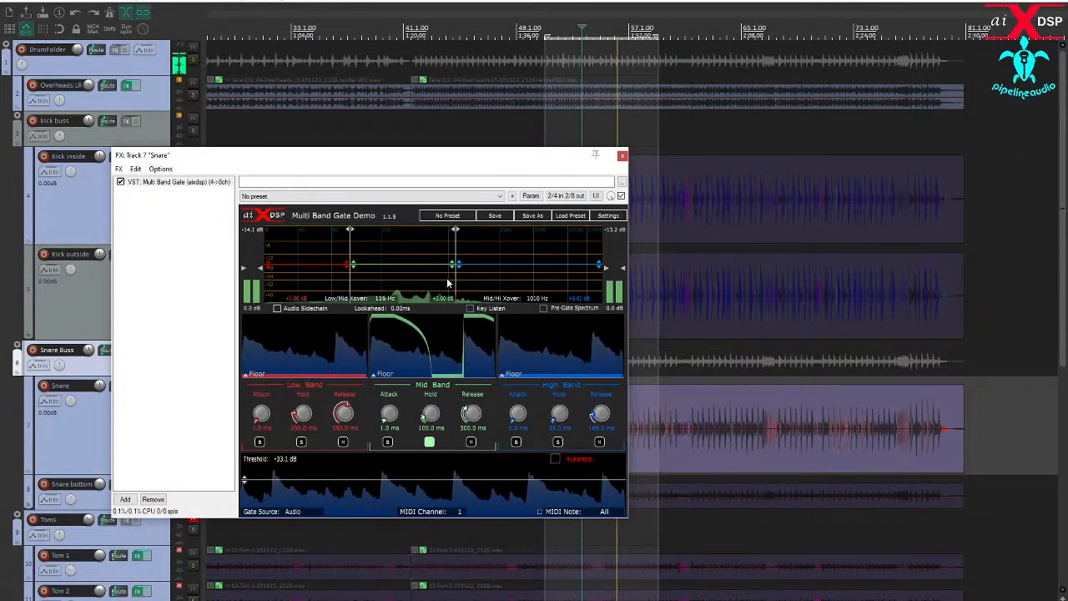
- Set the low/mid crossover to 167 Hz, mid band hold 192 ms and release 124 ms, and low band hold 44 ms and release 214 ms
{"action": "left_click_drag", "start_coordinate": [357, 281], "coordinate": [368, 280]}
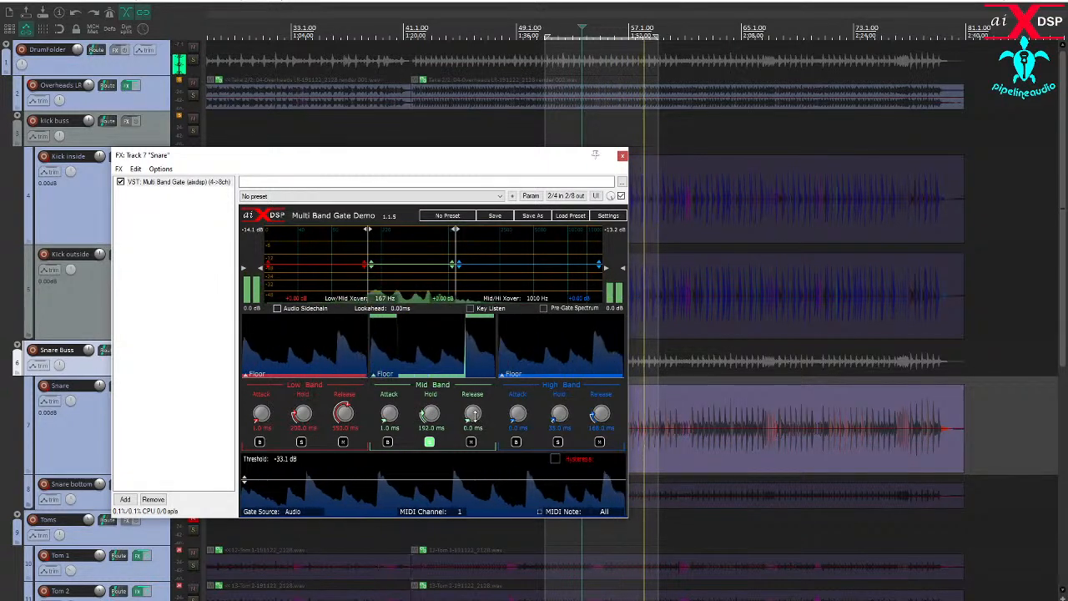
{"action": "left_click_drag", "start_coordinate": [473, 415], "coordinate": [471, 408]}
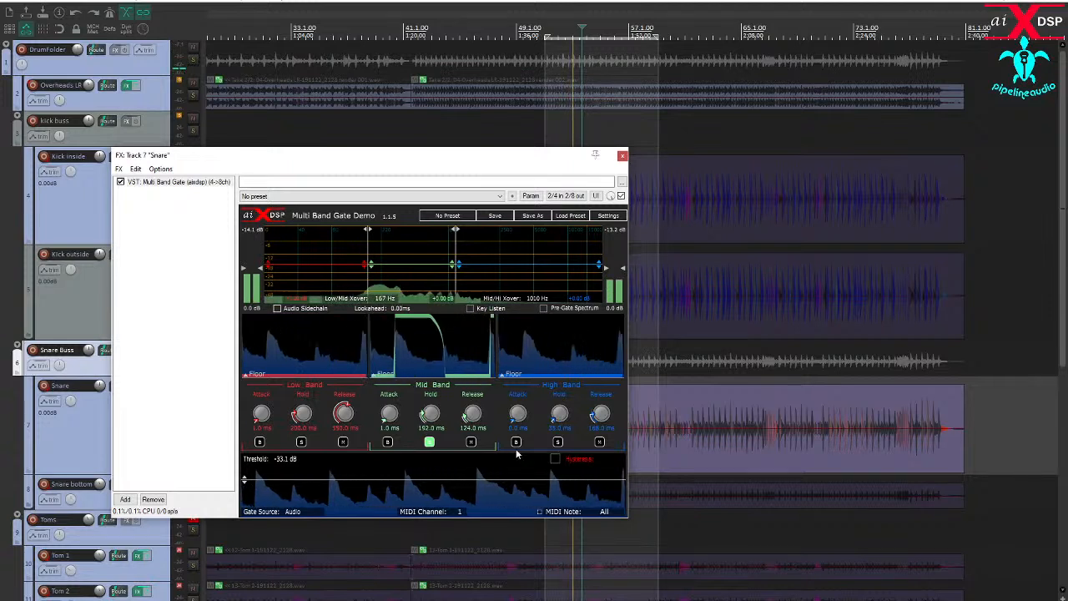
{"action": "left_click", "coordinate": [429, 442]}
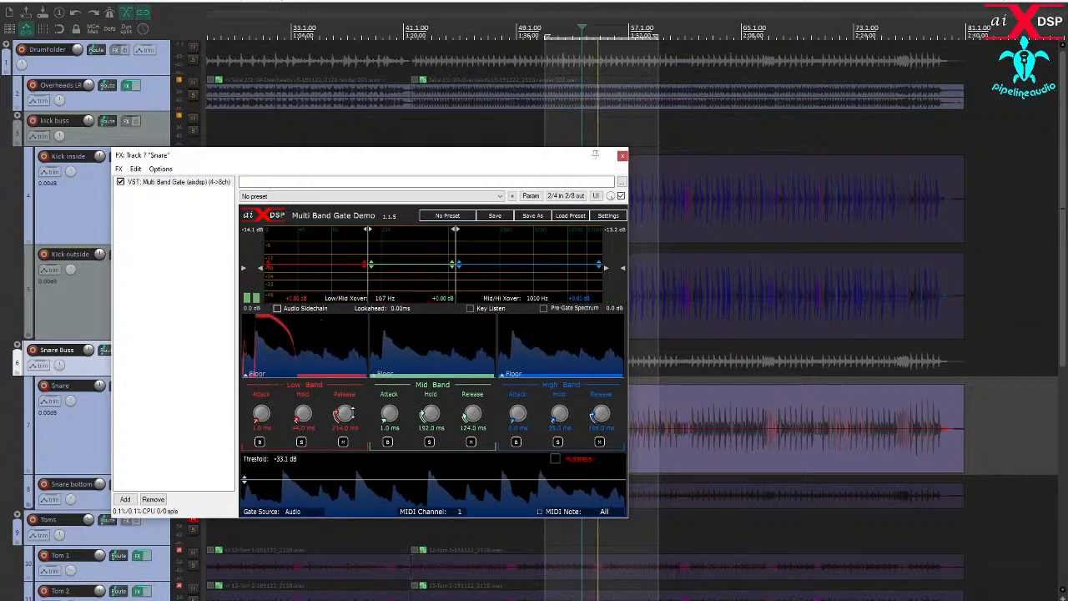
- Raise the high band's gain, close the Snare gate window, and mute the Snare bottom track
{"action": "mouse_move", "coordinate": [517, 262]}
{"action": "left_mouse_down"}
{"action": "mouse_move", "coordinate": [517, 244]}
{"action": "mouse_move", "coordinate": [517, 254]}
{"action": "left_mouse_up"}
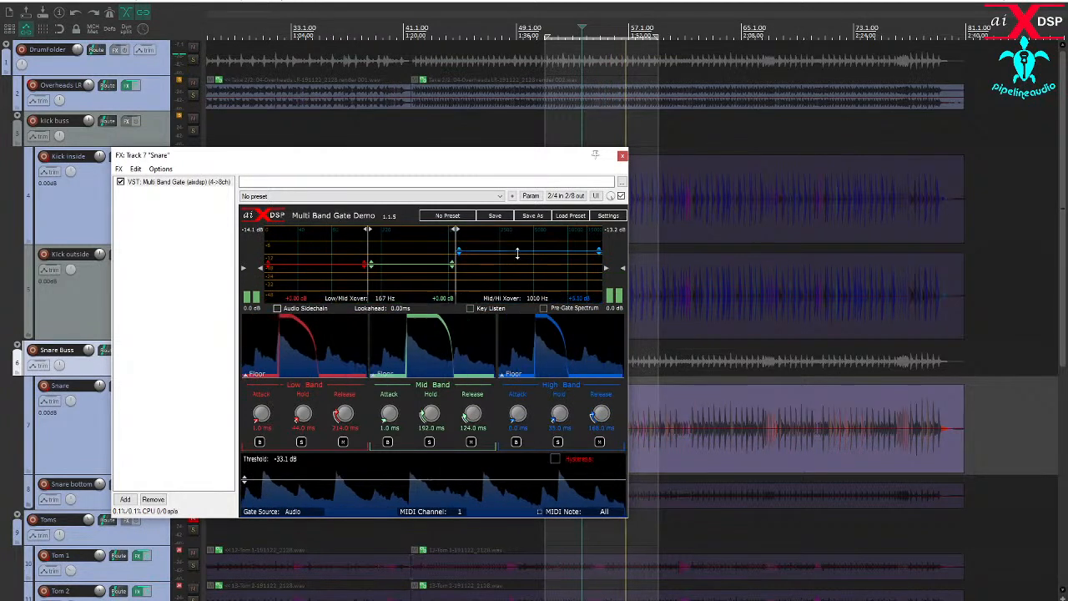
{"action": "left_click", "coordinate": [622, 155]}
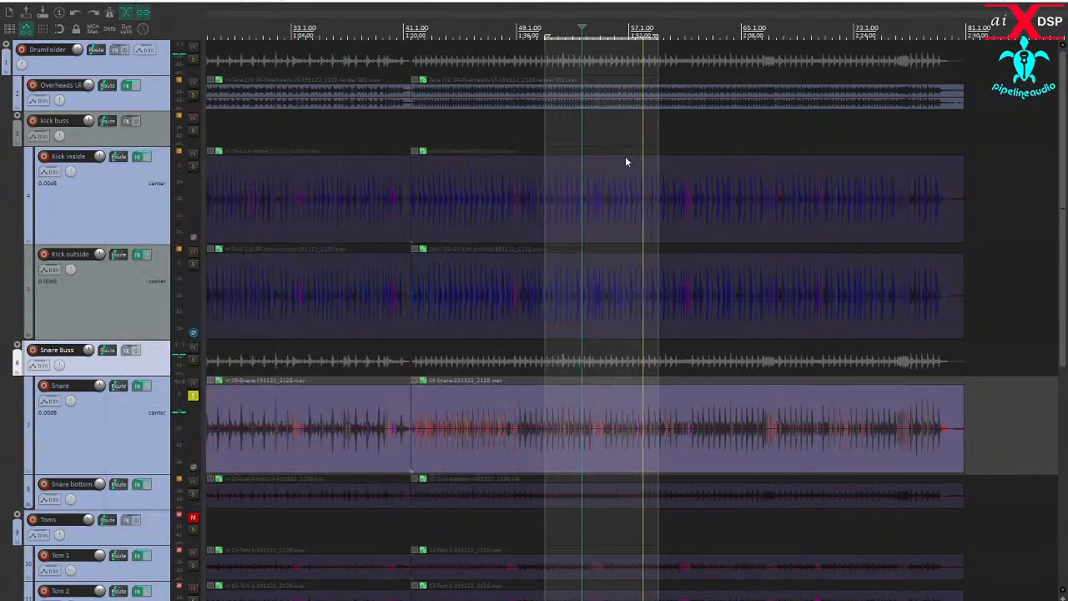
{"action": "left_click", "coordinate": [193, 483]}
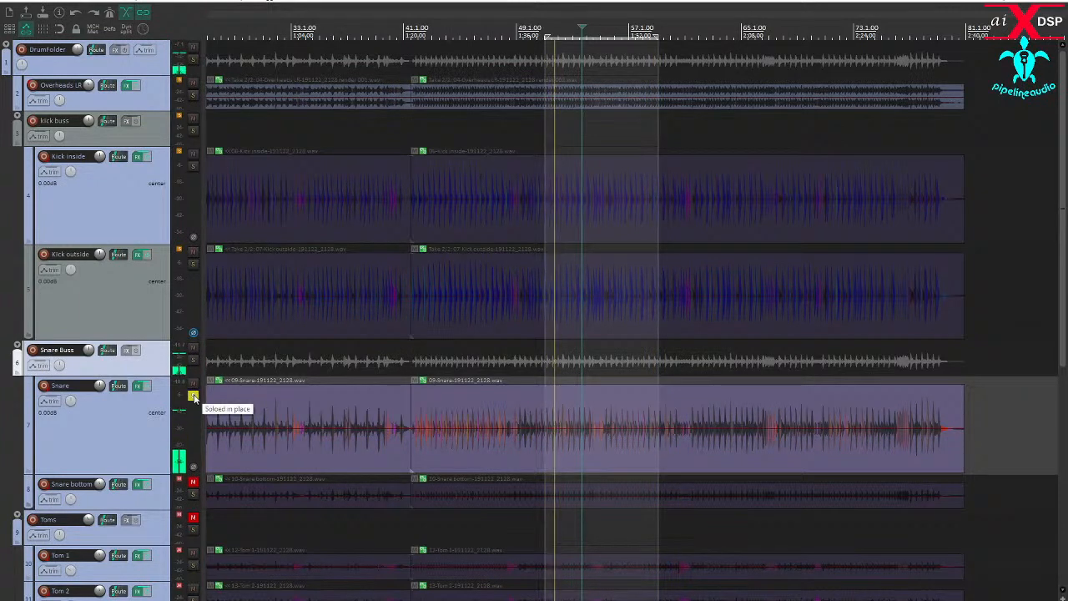
- Unsolo the Snare track and toggle its mute on and off to compare the full drum mix
{"action": "left_click", "coordinate": [193, 397]}
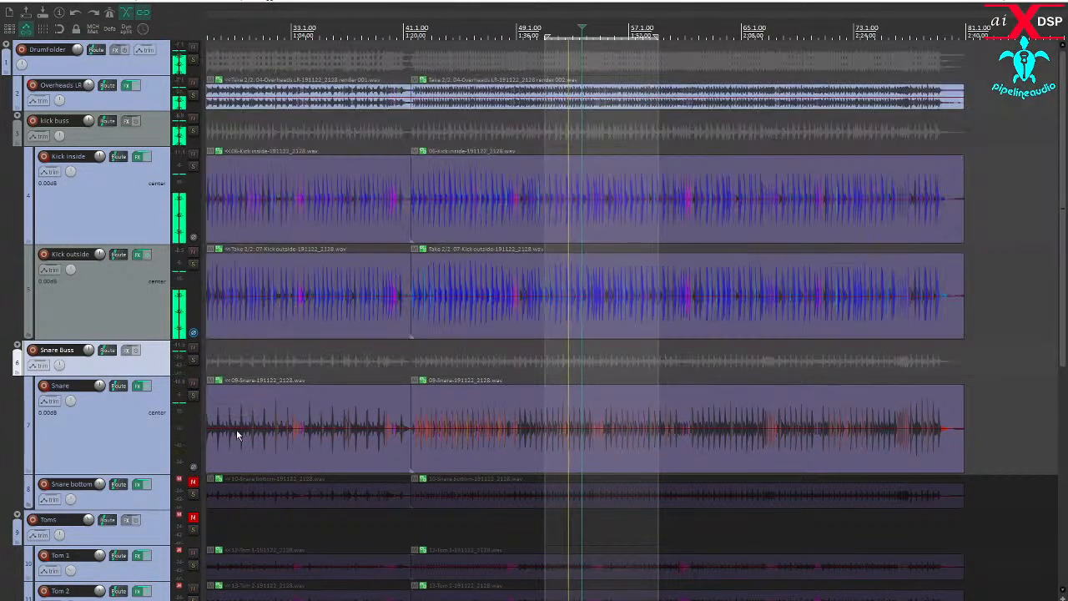
{"action": "left_click", "coordinate": [193, 384]}
{"action": "left_click", "coordinate": [192, 384]}
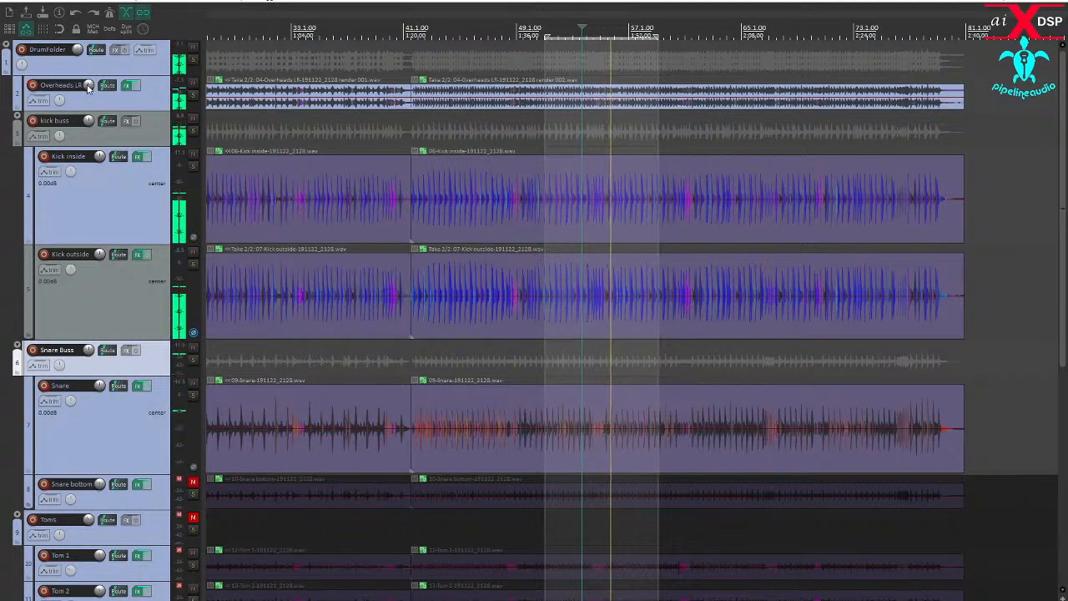
{"action": "mouse_move", "coordinate": [88, 85]}
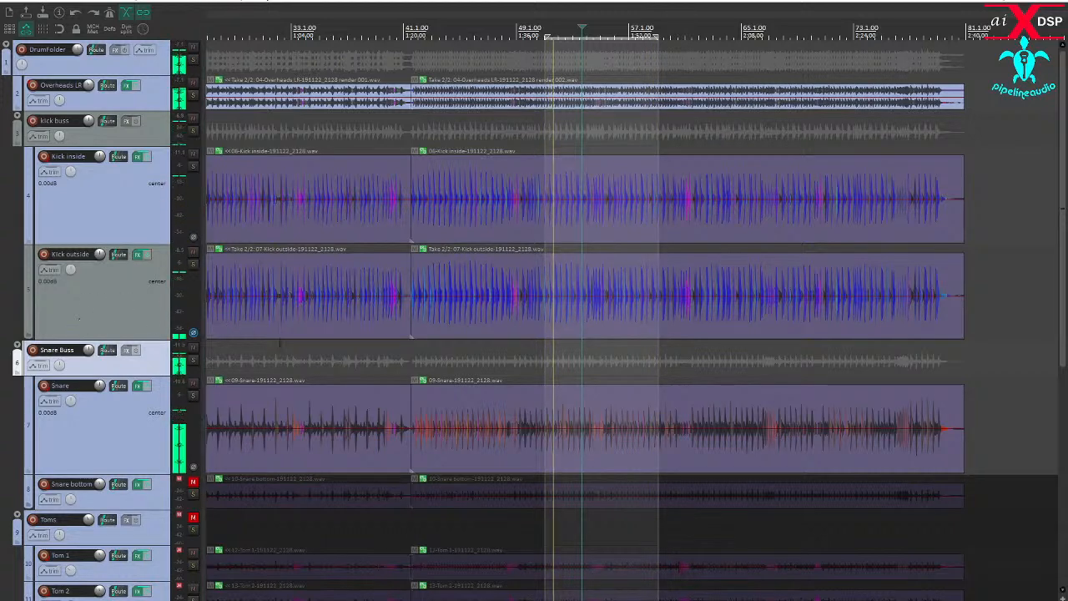
- Try the Snare track's volume at +2.28 dB, reset it to 0.00 dB, and adjust the Snare Buss volume instead
{"action": "scroll", "coordinate": [657, 391], "scroll_direction": "down", "scroll_amount": 3}
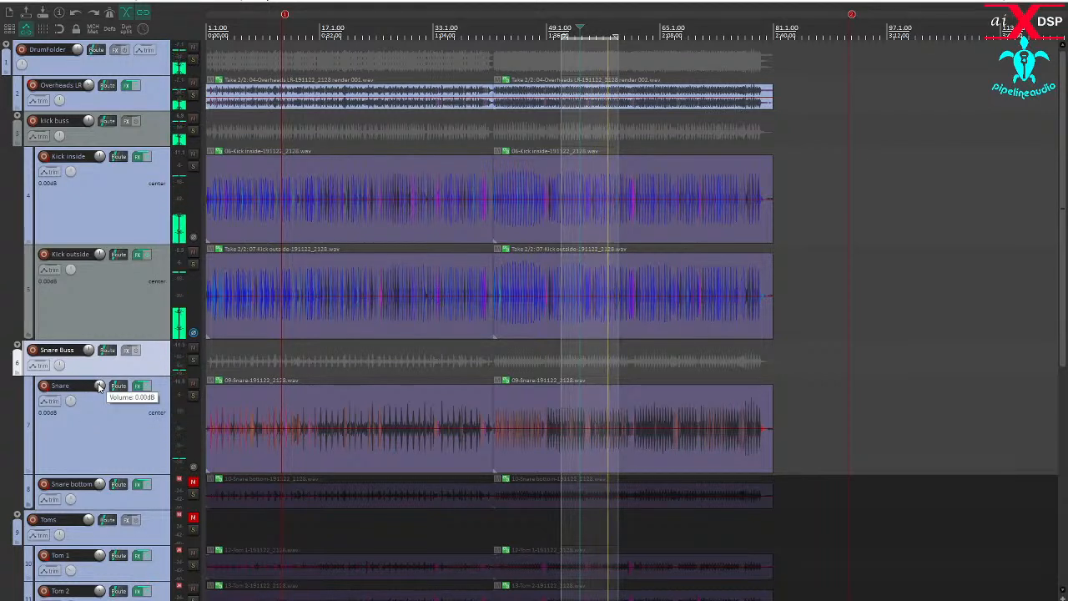
{"action": "mouse_move", "coordinate": [100, 387]}
{"action": "left_mouse_down"}
{"action": "mouse_move", "coordinate": [100, 377]}
{"action": "mouse_move", "coordinate": [100, 388]}
{"action": "left_mouse_up"}
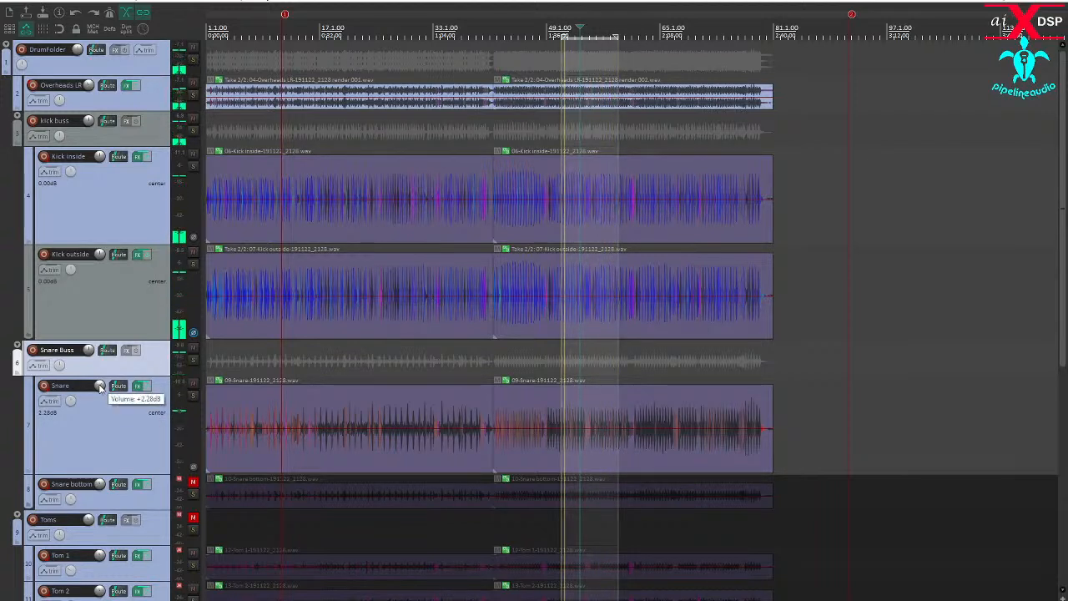
{"action": "double_click", "coordinate": [100, 387]}
{"action": "left_click_drag", "start_coordinate": [89, 352], "coordinate": [90, 365]}
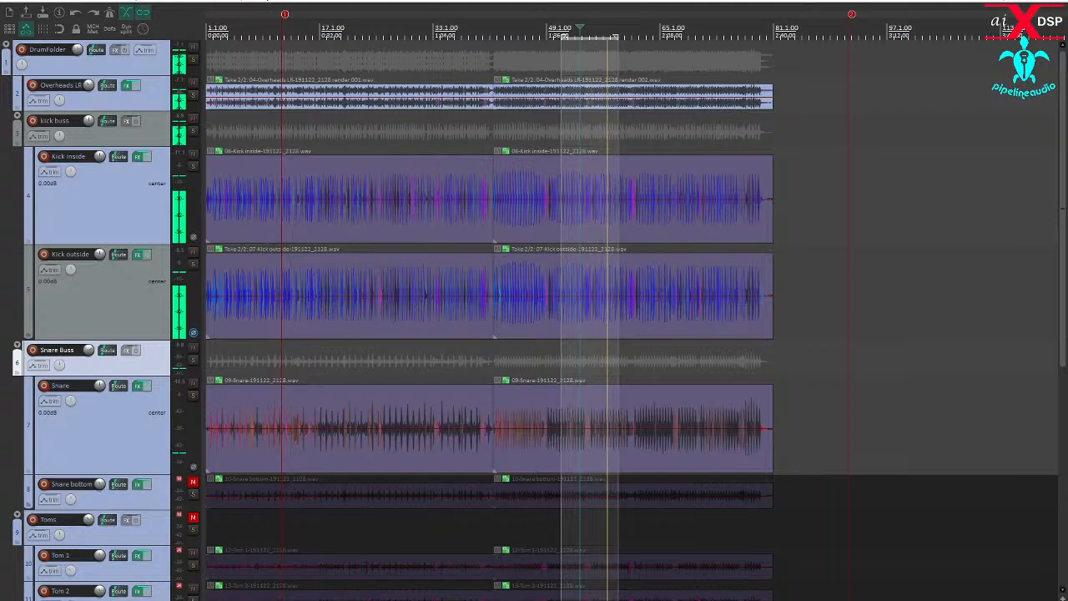
- Set the mid band release to 260 ms in the Snare track's Multi Band Gate, then close its window
{"action": "left_click", "coordinate": [138, 386]}
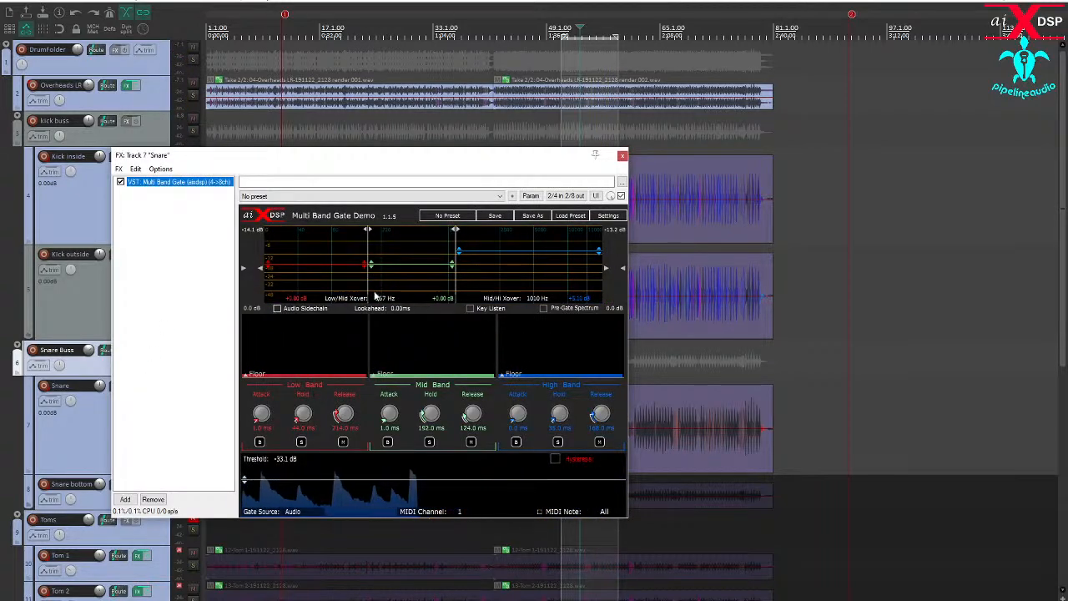
{"action": "left_click_drag", "start_coordinate": [307, 163], "coordinate": [529, 155]}
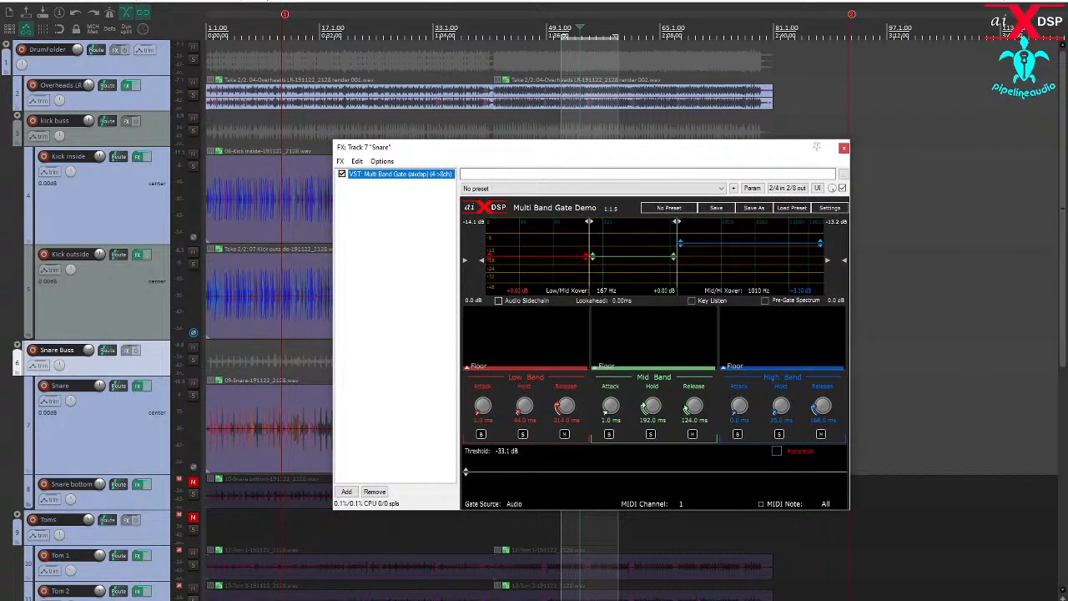
{"action": "left_click", "coordinate": [561, 534]}
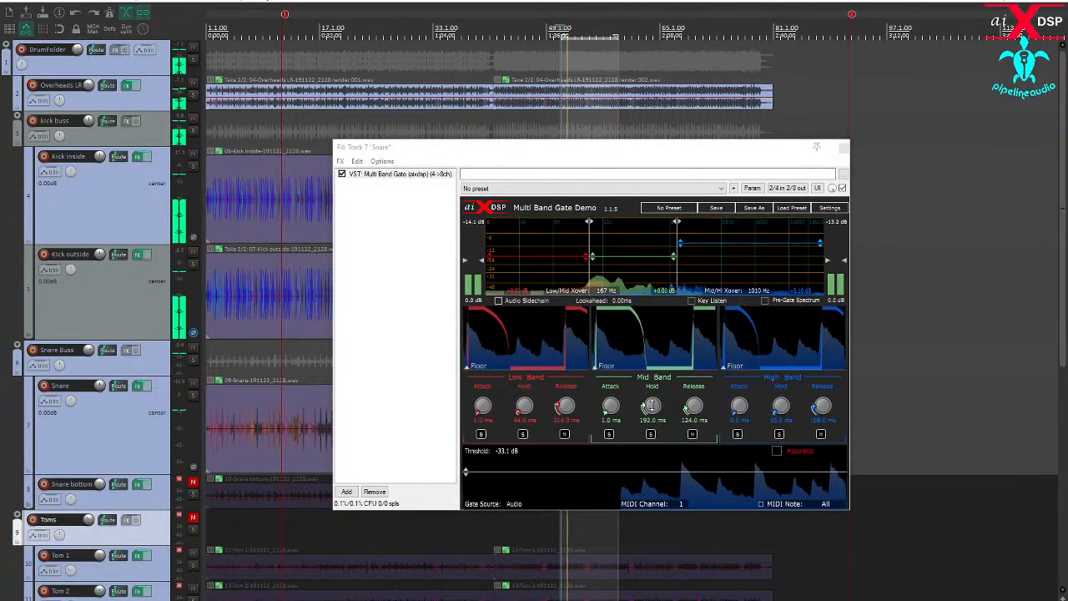
{"action": "left_click", "coordinate": [686, 407]}
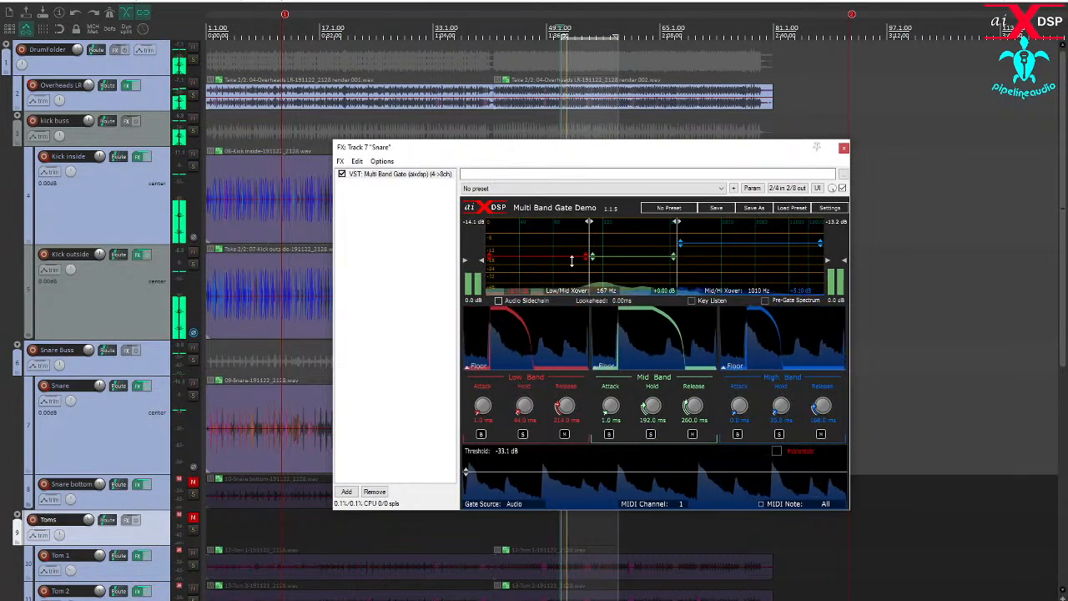
{"action": "left_click", "coordinate": [842, 148]}
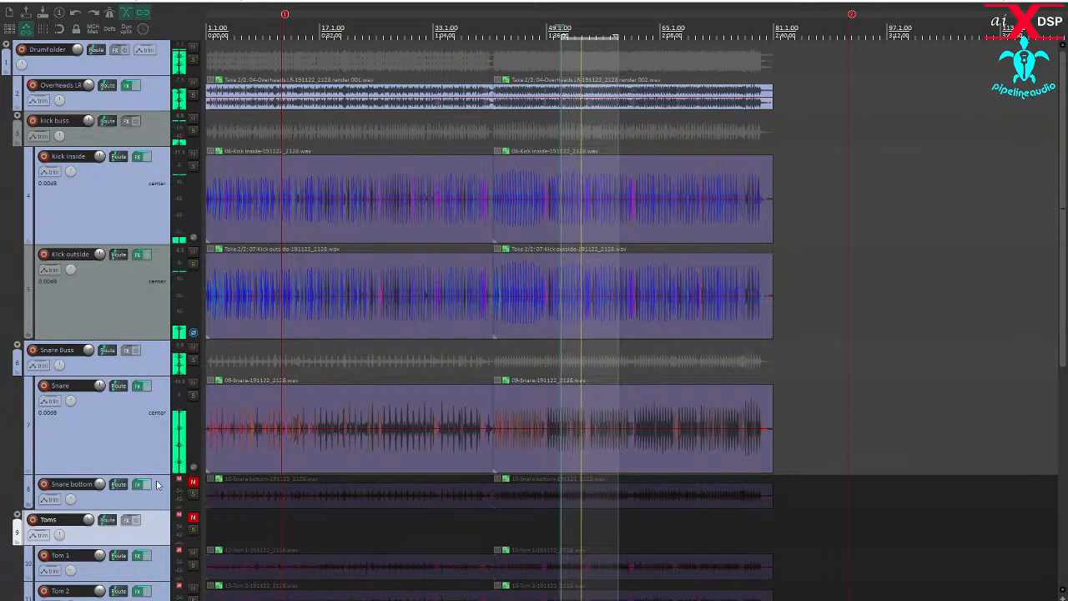
- Mute the Snare track, solo Snare bottom, and open its Multi Band Gate clear of the track controls
{"action": "left_click", "coordinate": [192, 383]}
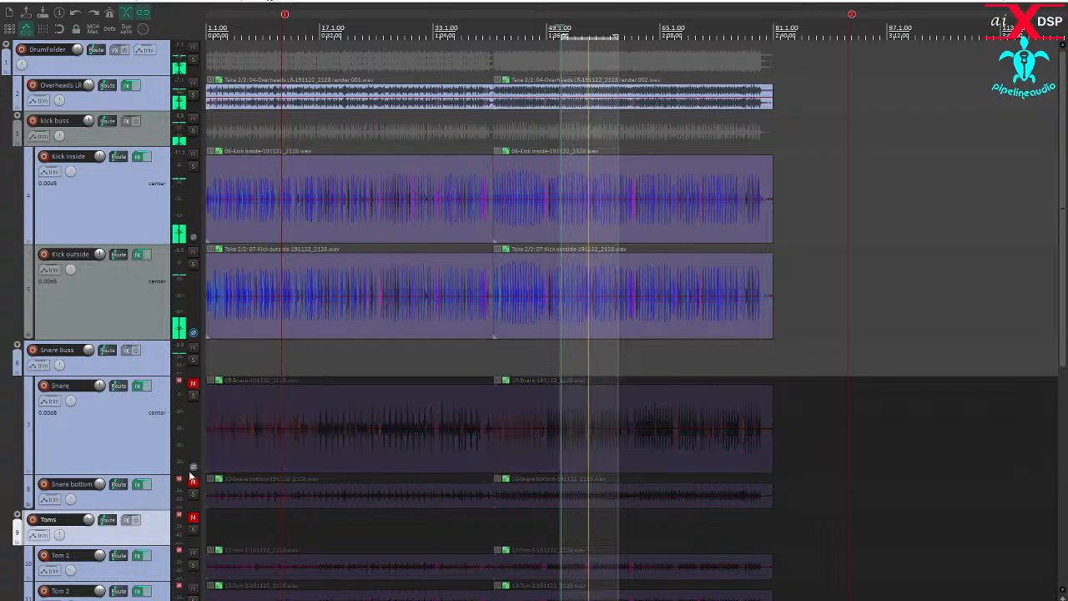
{"action": "left_click", "coordinate": [193, 494]}
{"action": "left_click", "coordinate": [139, 486]}
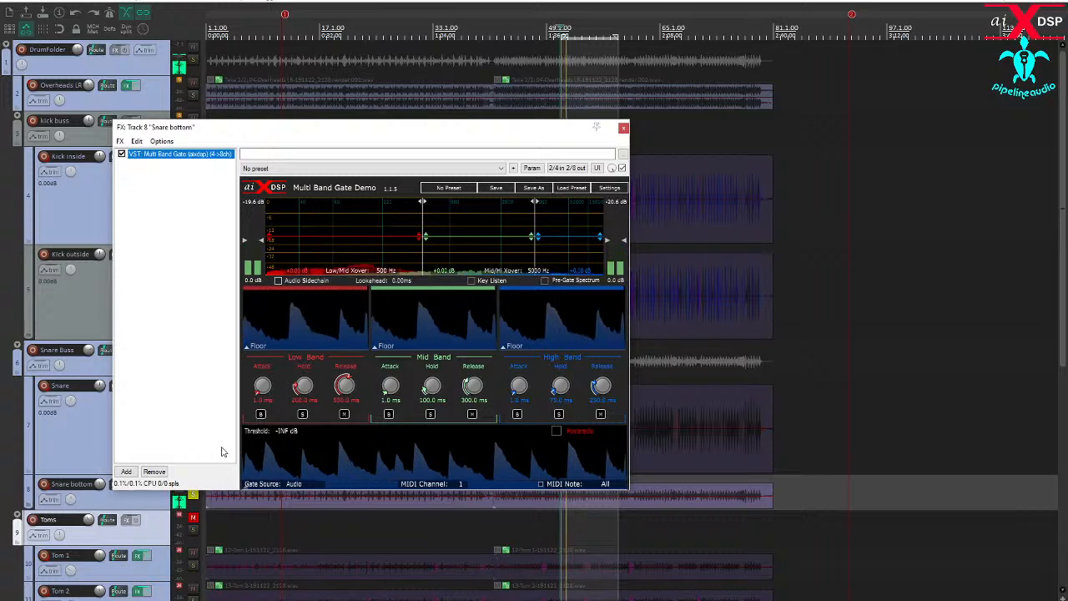
{"action": "left_click_drag", "start_coordinate": [260, 128], "coordinate": [427, 130]}
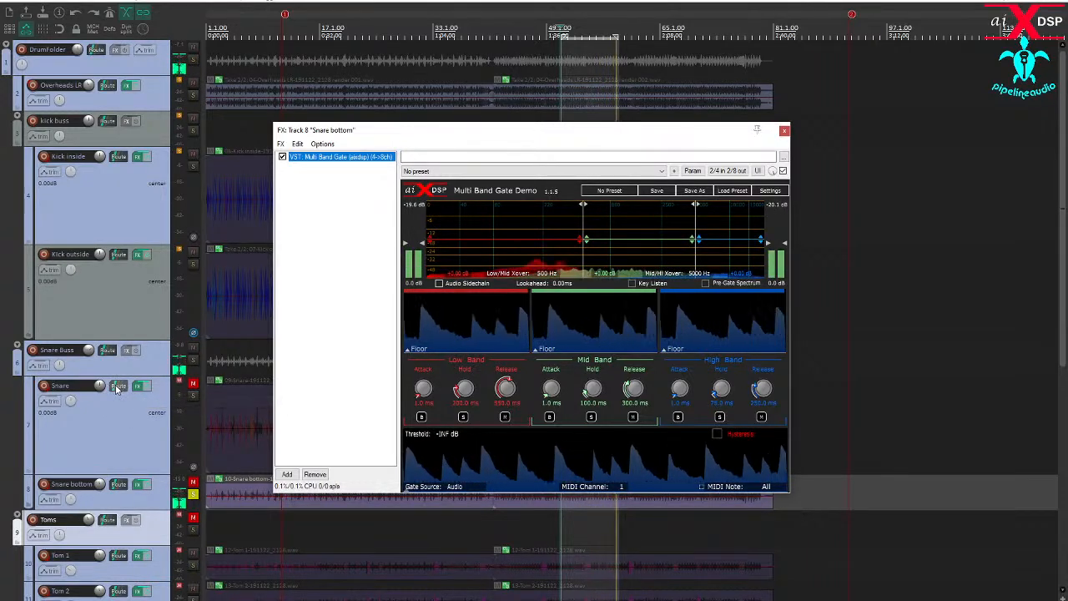
- Create a send from the Snare track to Snare bottom, routed from channels 1/2 to new channels 3/4
{"action": "left_click_drag", "start_coordinate": [116, 389], "coordinate": [124, 415]}
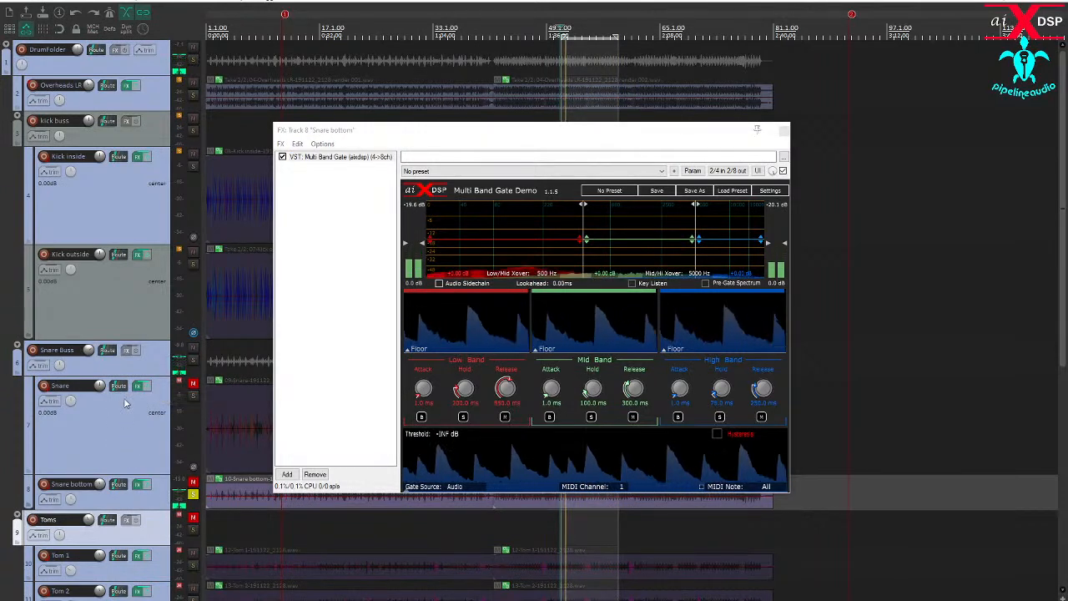
{"action": "left_click", "coordinate": [116, 390]}
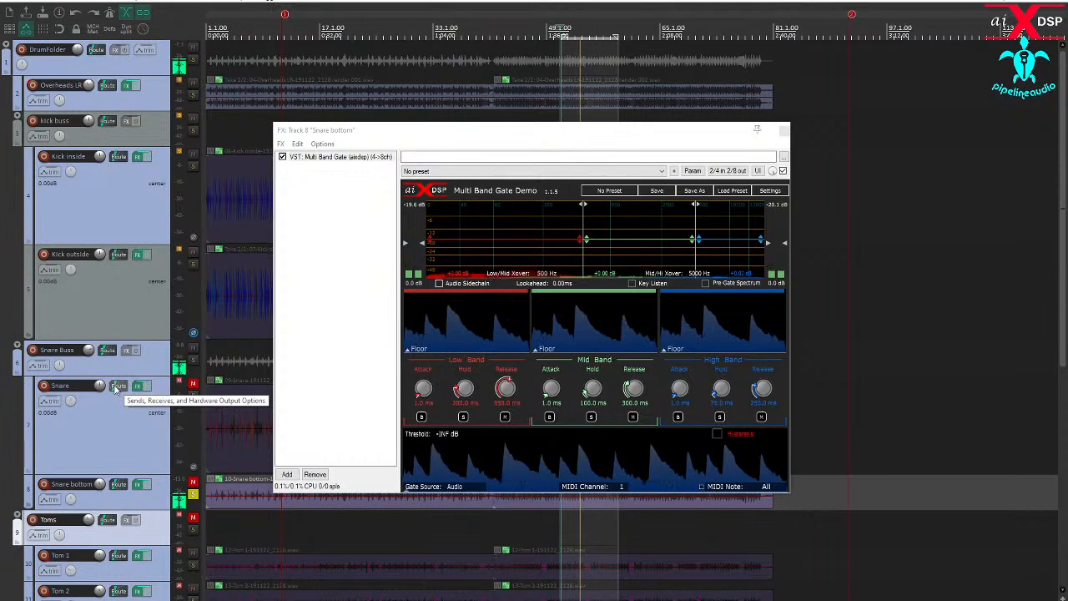
{"action": "left_click", "coordinate": [119, 488]}
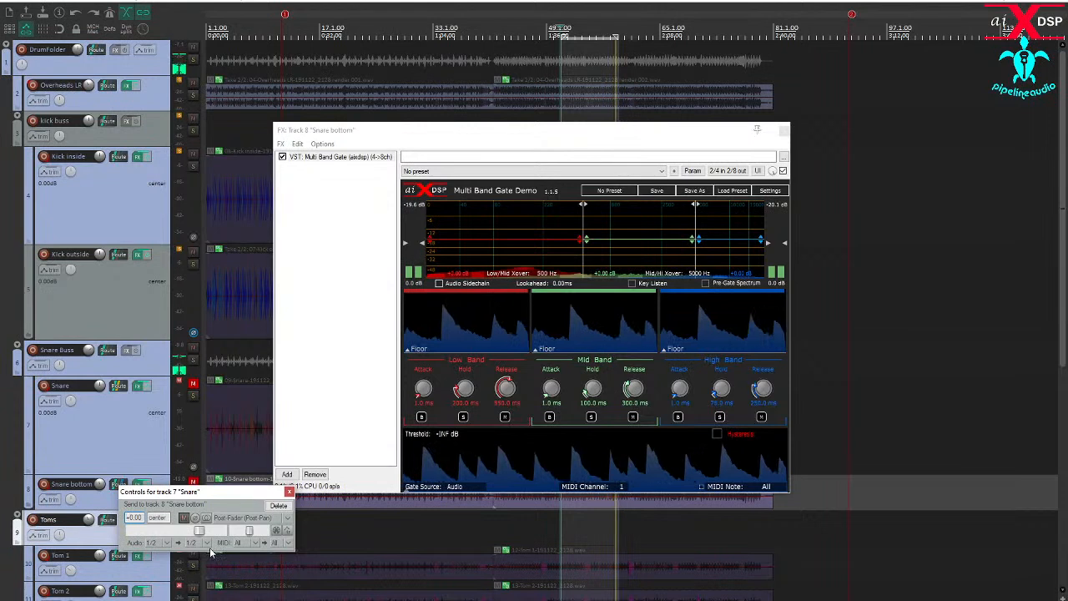
{"action": "left_click", "coordinate": [208, 546]}
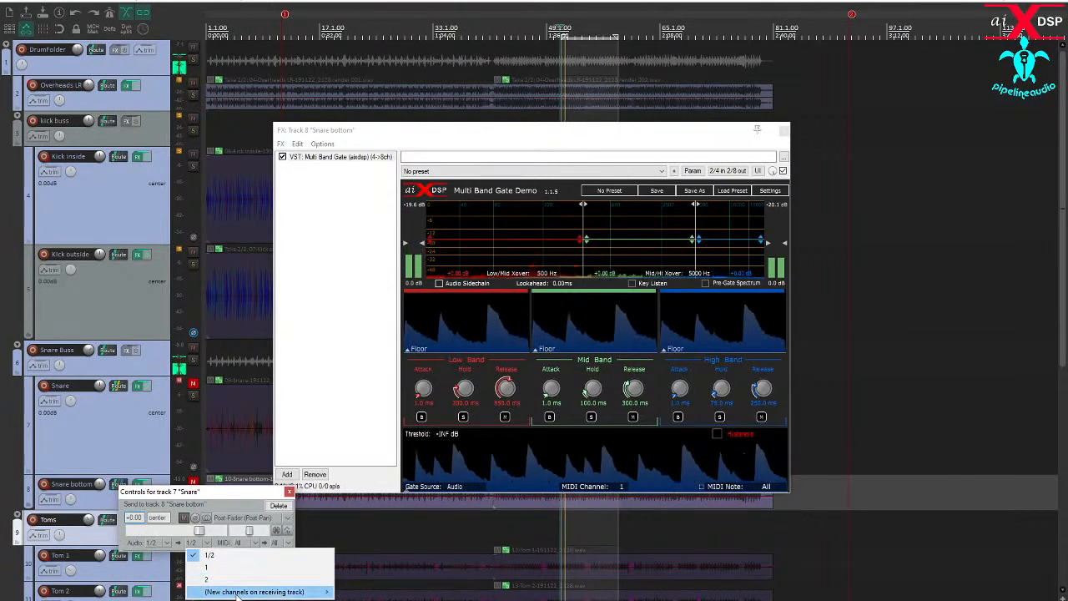
{"action": "mouse_move", "coordinate": [237, 593]}
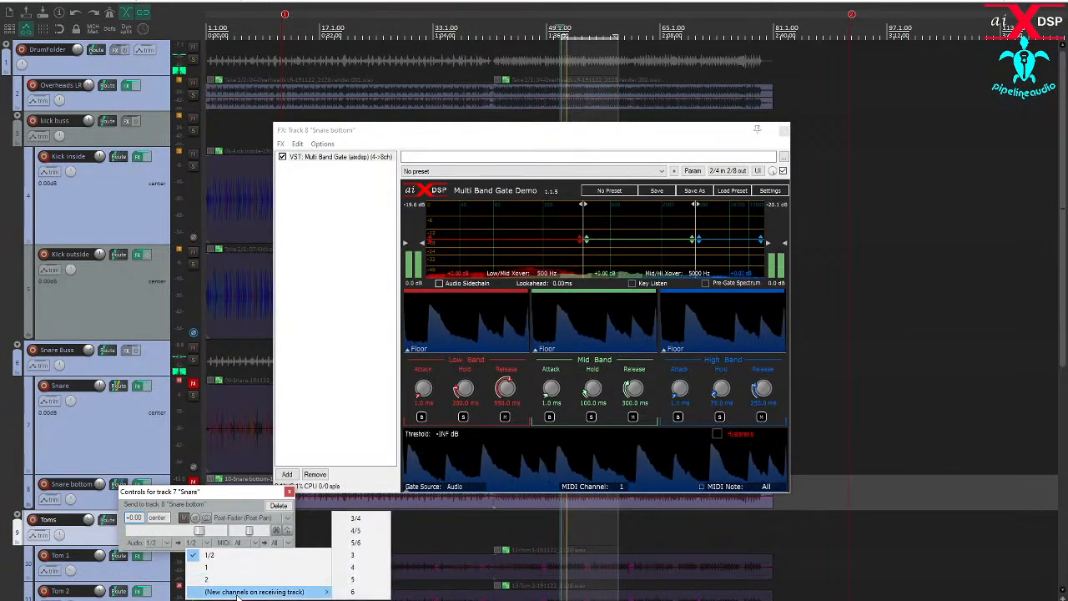
{"action": "left_click", "coordinate": [355, 519]}
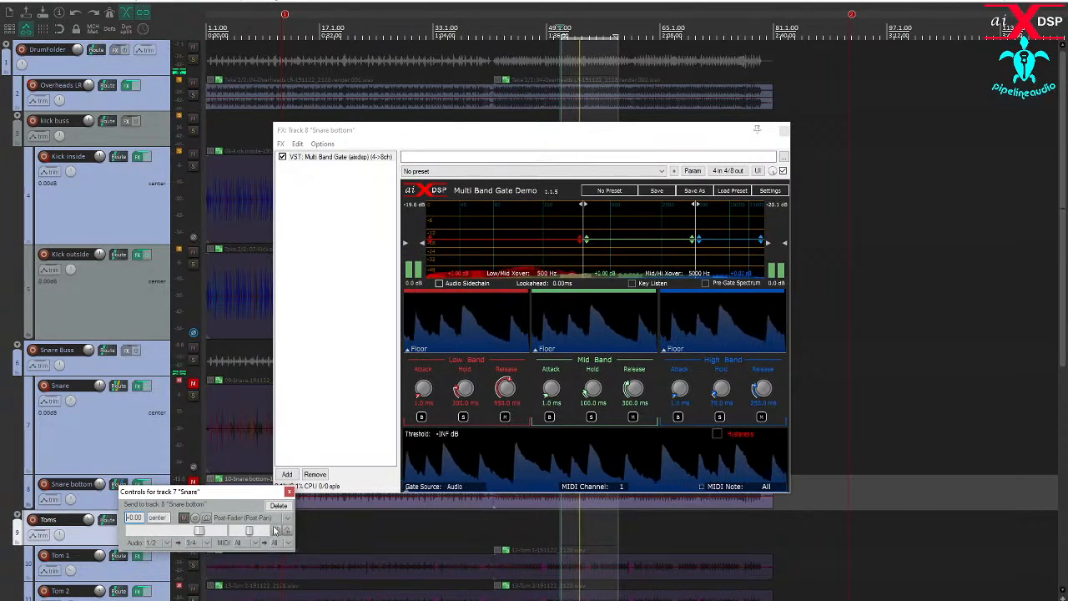
{"action": "left_click", "coordinate": [289, 492]}
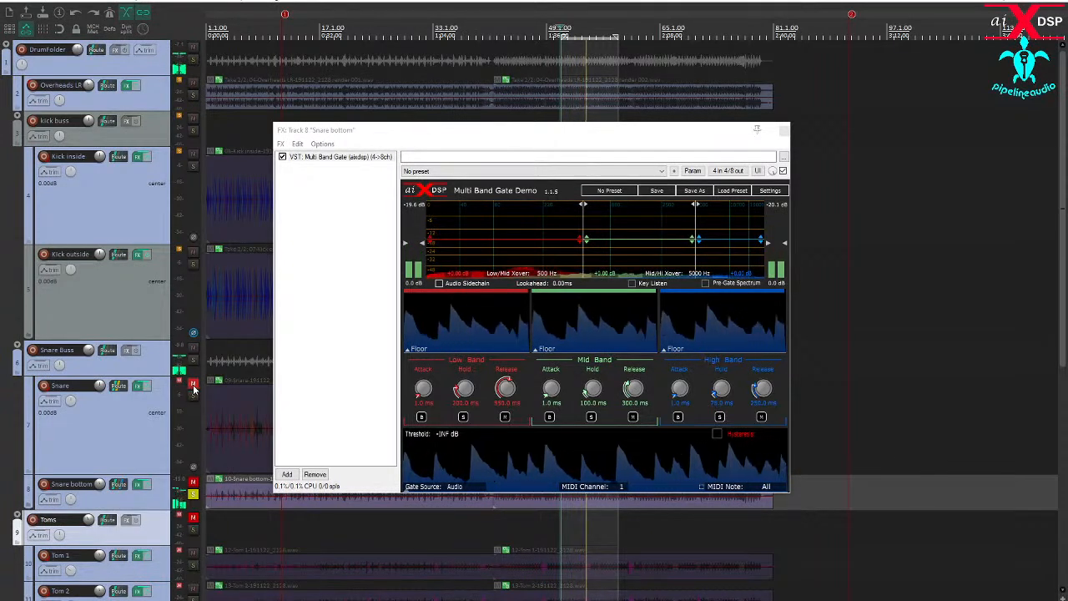
- Unmute the Snare and Snare bottom tracks so the send feeds the Snare bottom gate
{"action": "left_click", "coordinate": [183, 408]}
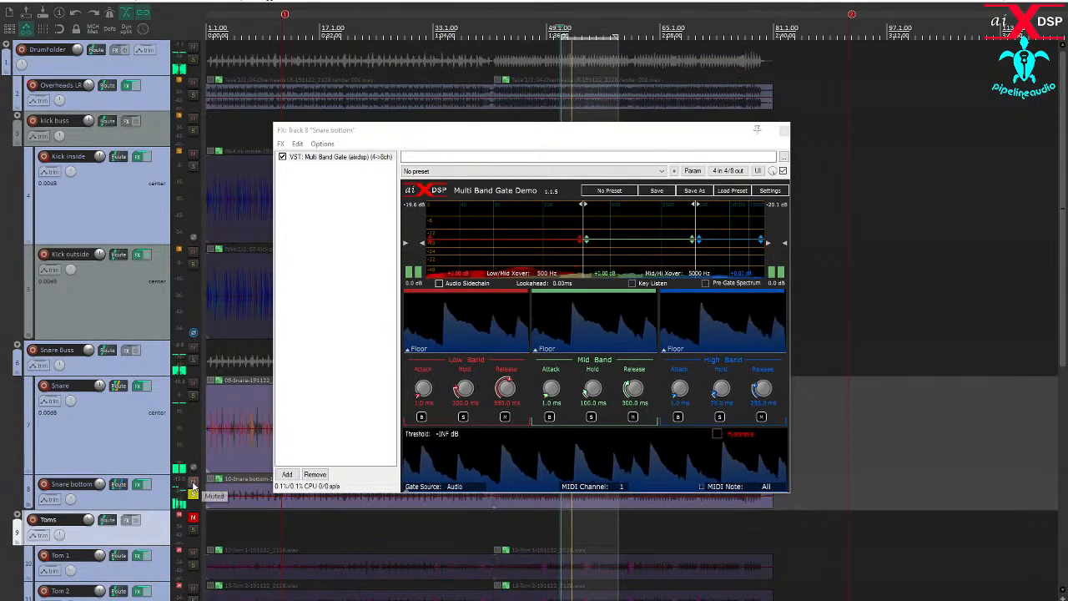
{"action": "left_click", "coordinate": [194, 385]}
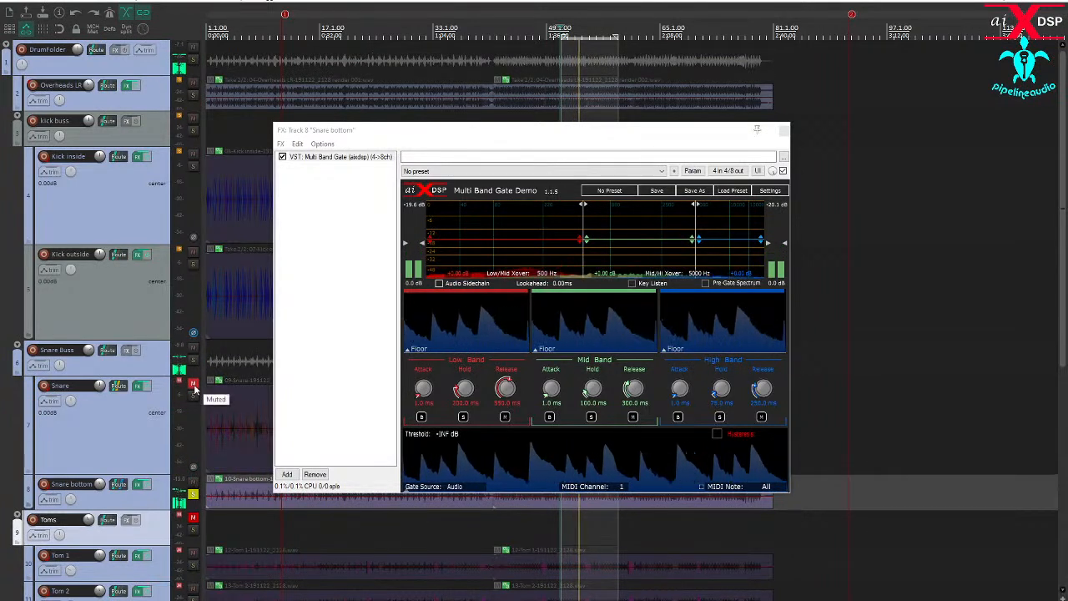
{"action": "left_click", "coordinate": [193, 385]}
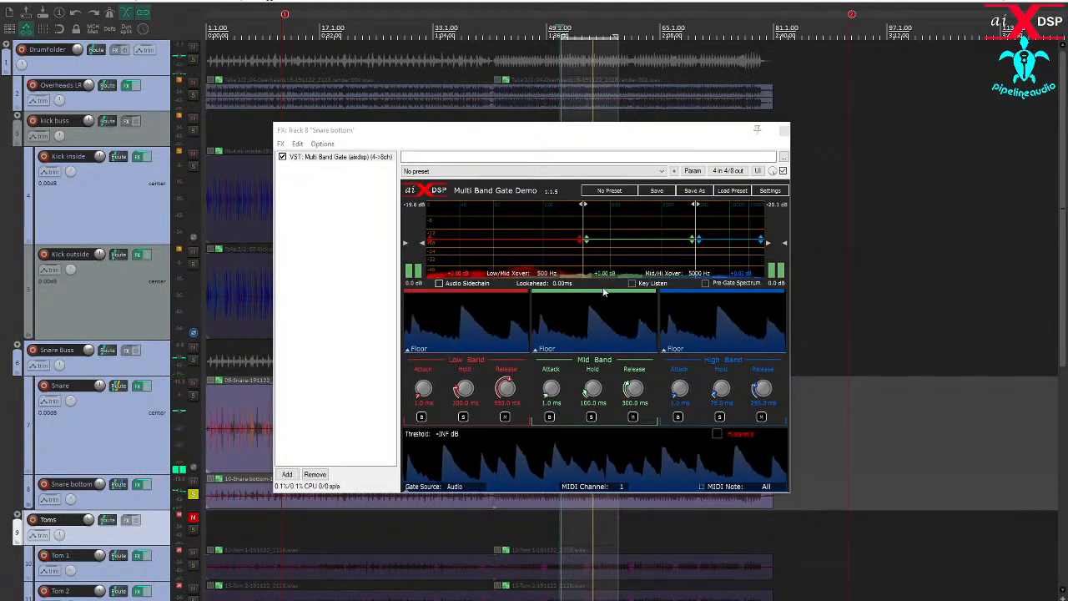
- Key the Snare bottom gate from the audio sidechain, filtered with a 121 Hz high-pass and 891 Hz low-pass, with a -35.9 dB threshold
{"action": "left_click", "coordinate": [631, 286]}
{"action": "left_click", "coordinate": [631, 285]}
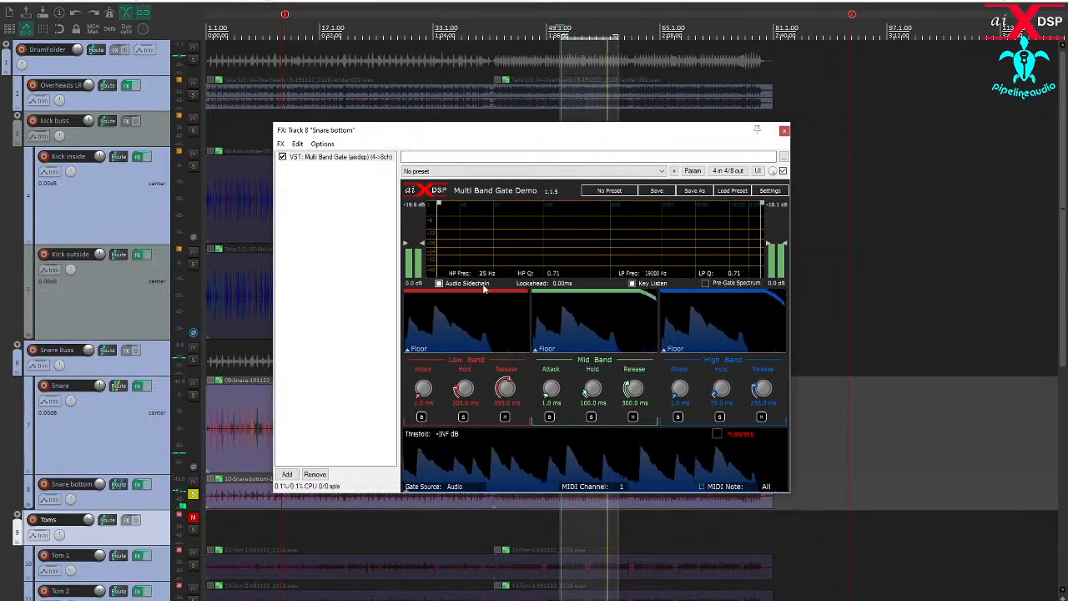
{"action": "left_click_drag", "start_coordinate": [437, 265], "coordinate": [508, 262]}
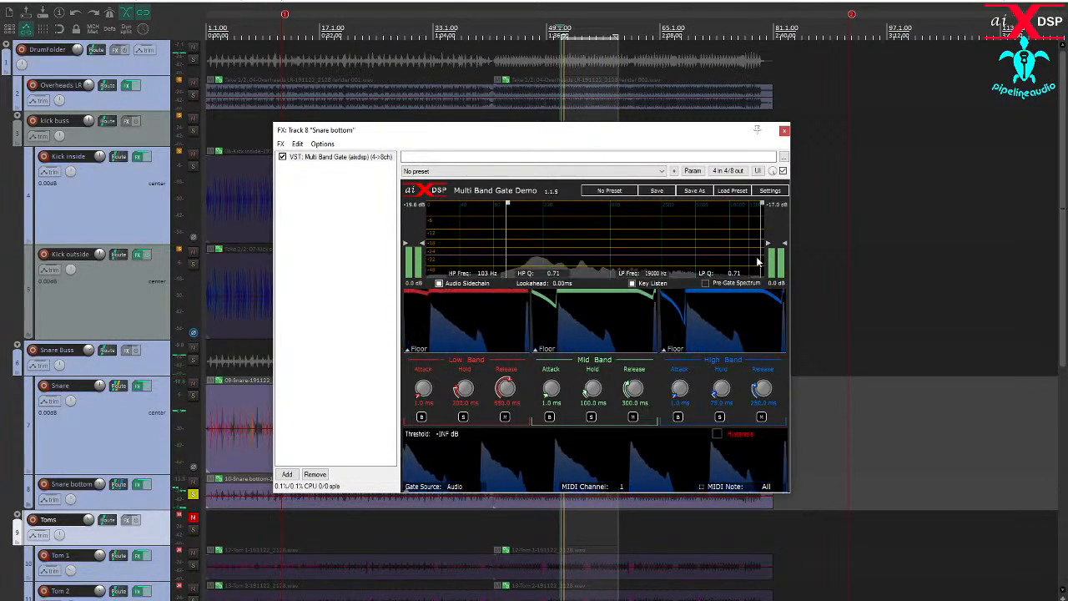
{"action": "left_click_drag", "start_coordinate": [760, 258], "coordinate": [613, 259]}
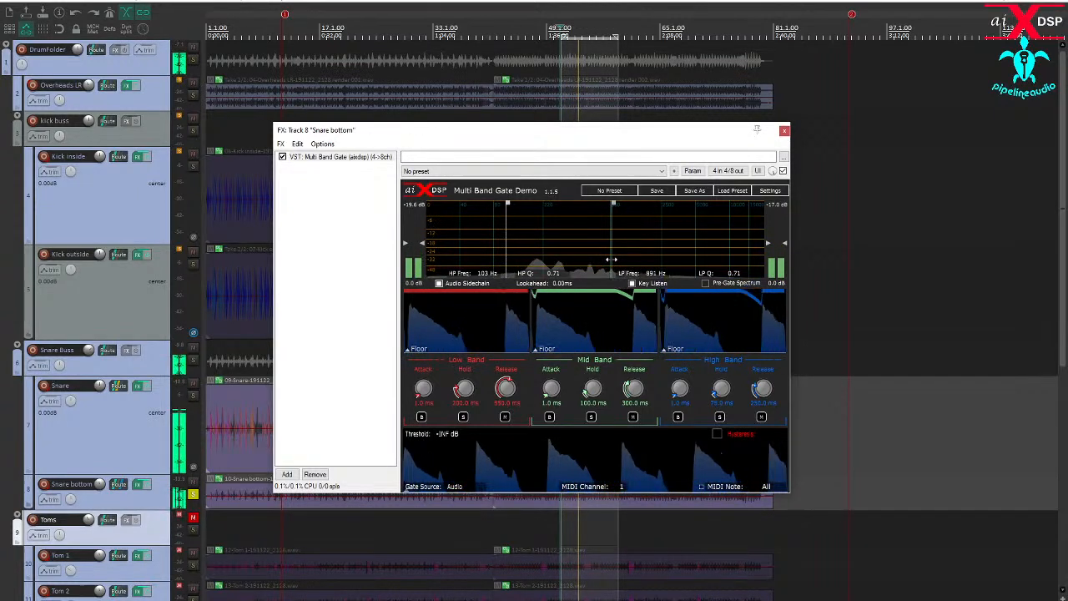
{"action": "left_click_drag", "start_coordinate": [506, 260], "coordinate": [515, 260]}
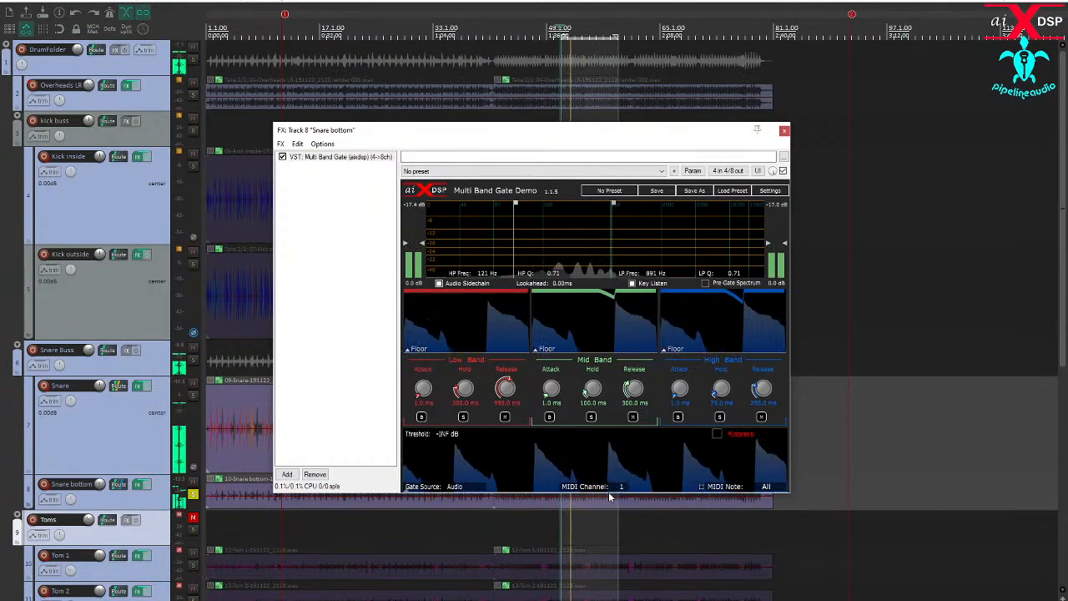
{"action": "left_click_drag", "start_coordinate": [609, 493], "coordinate": [609, 456]}
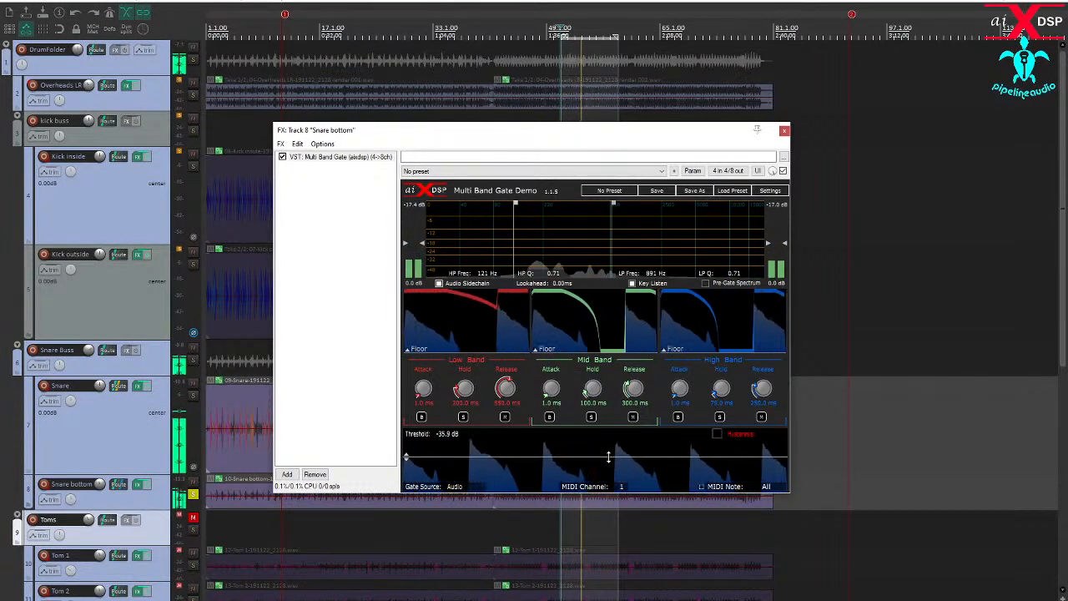
{"action": "left_click", "coordinate": [632, 283]}
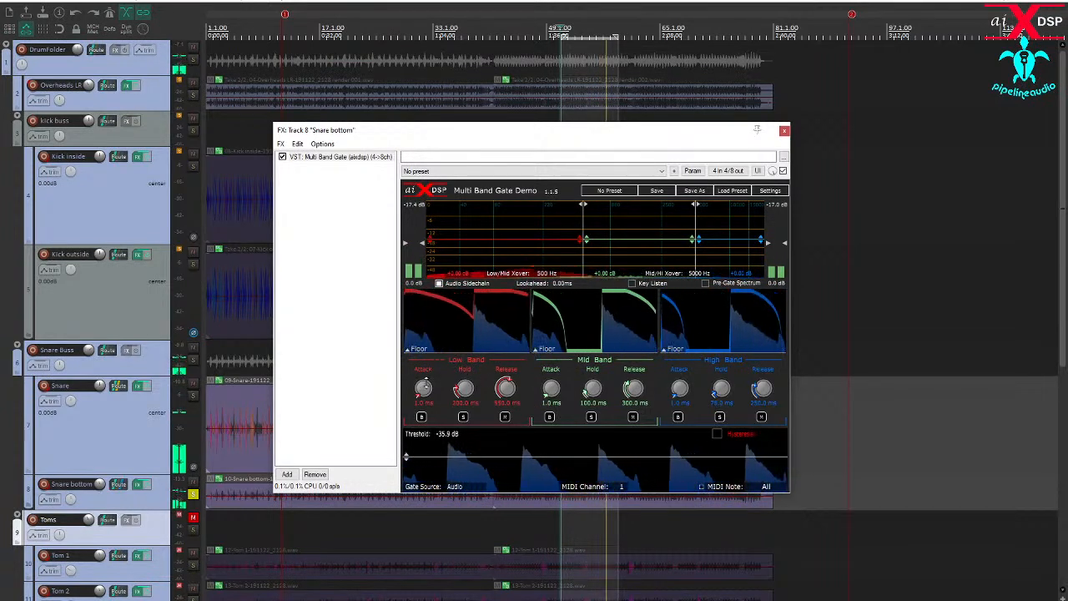
- Mute the gate's low band, set the low/mid crossover to 189 Hz, high band attack to 0.0 ms and mid band release to 180 ms
{"action": "left_click", "coordinate": [504, 416]}
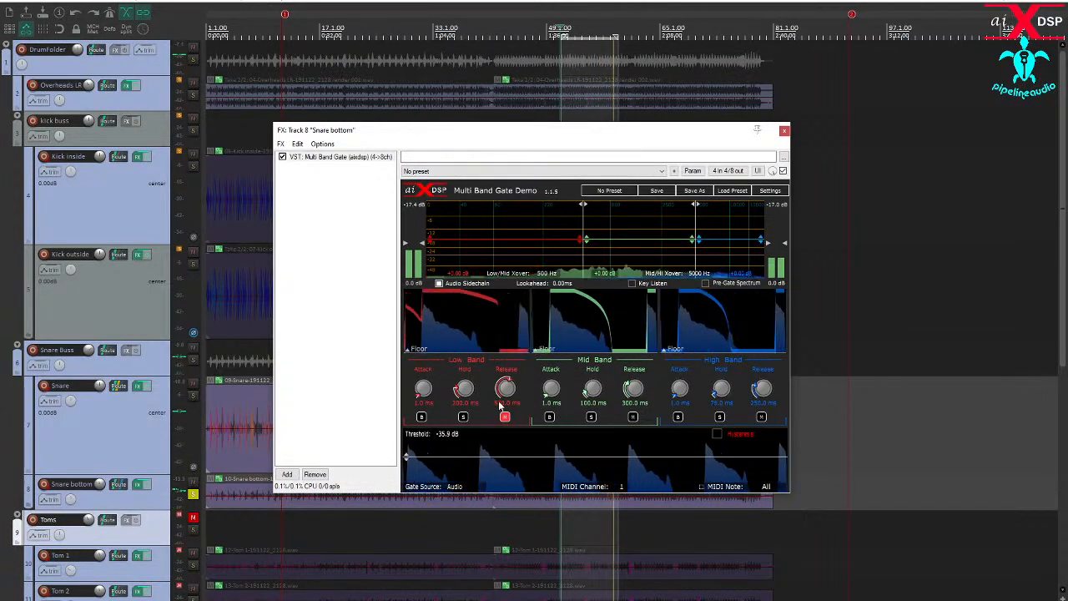
{"action": "left_click_drag", "start_coordinate": [583, 267], "coordinate": [536, 264]}
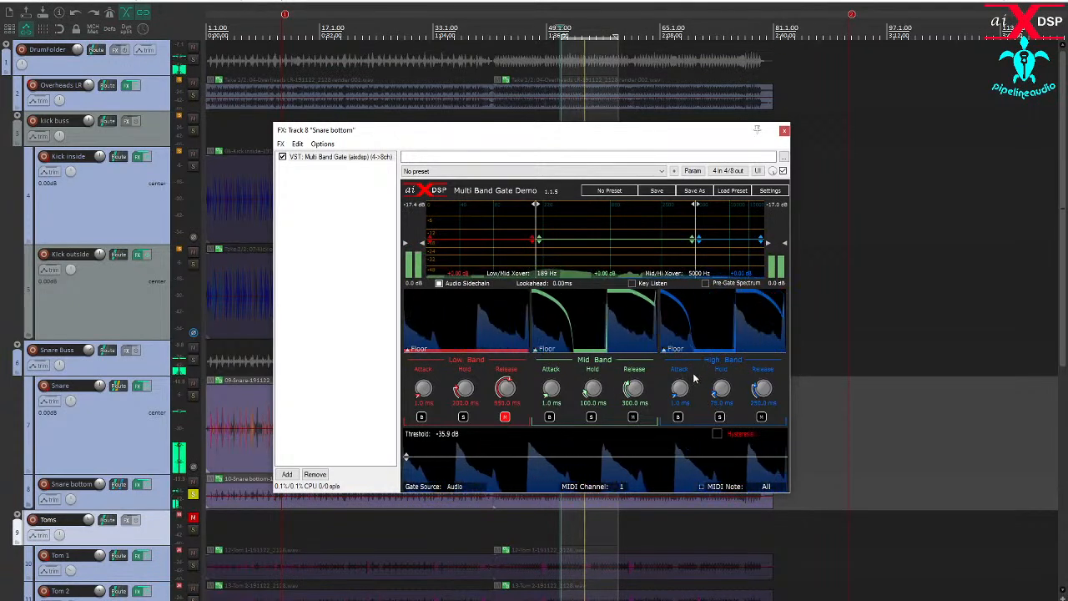
{"action": "left_click_drag", "start_coordinate": [677, 393], "coordinate": [673, 390]}
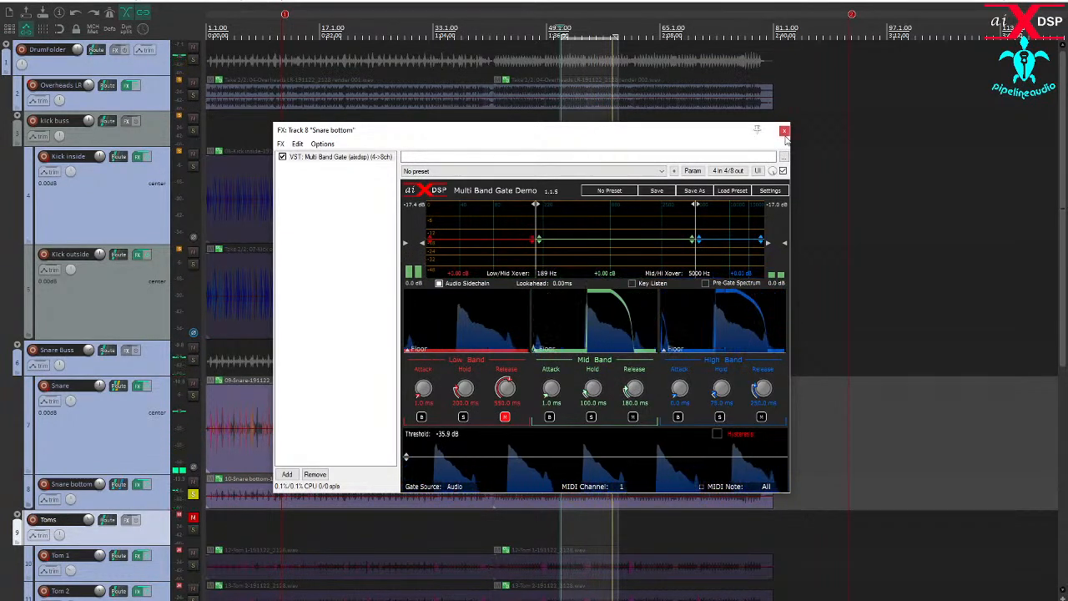
- Close the Snare bottom gate window, unsolo Snare bottom, and solo the Snare Buss
{"action": "left_click", "coordinate": [784, 131]}
{"action": "left_click", "coordinate": [193, 496]}
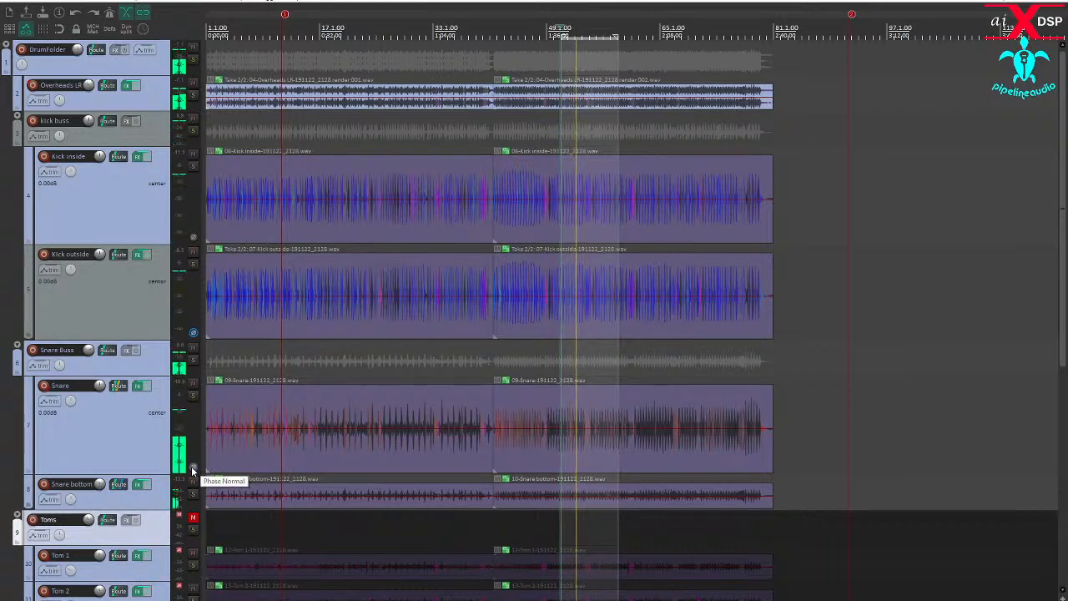
{"action": "left_click", "coordinate": [192, 360]}
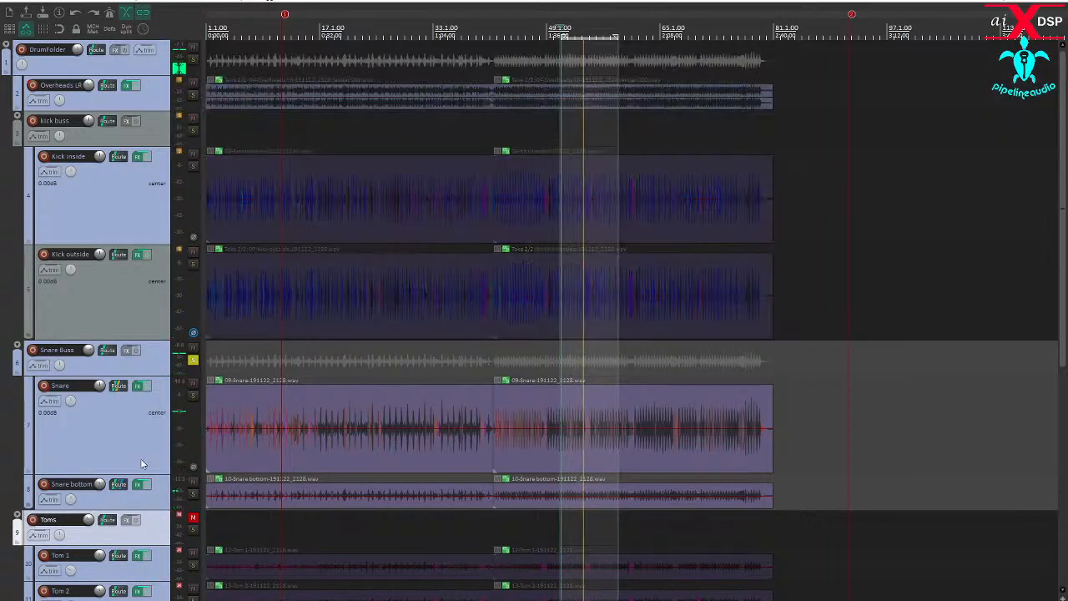
- Enlarge the Snare bottom track's height and invert its phase
{"action": "left_click_drag", "start_coordinate": [127, 472], "coordinate": [125, 448]}
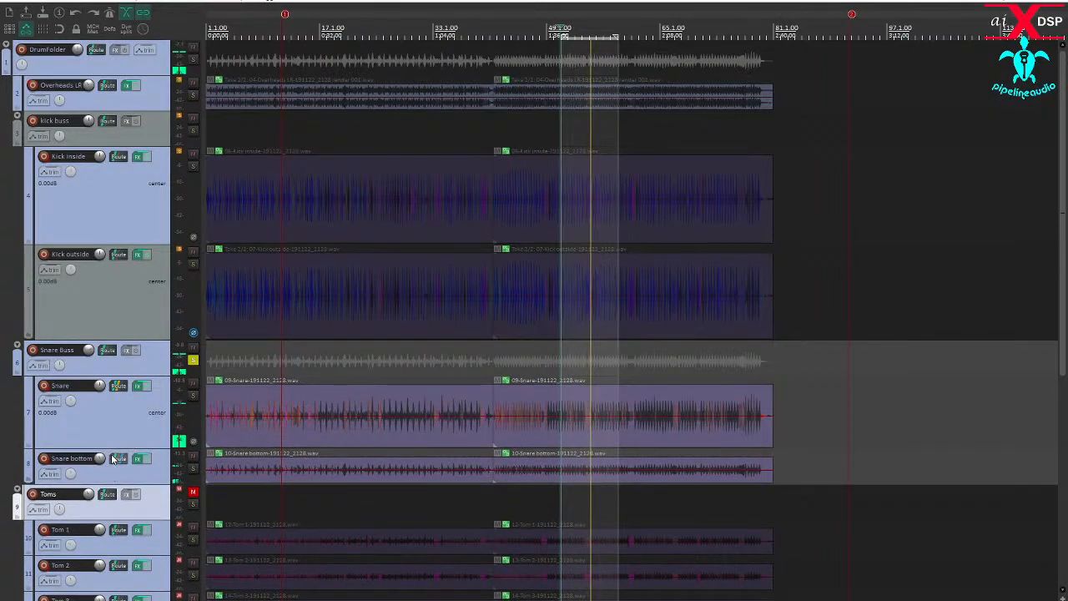
{"action": "left_click_drag", "start_coordinate": [94, 481], "coordinate": [92, 511]}
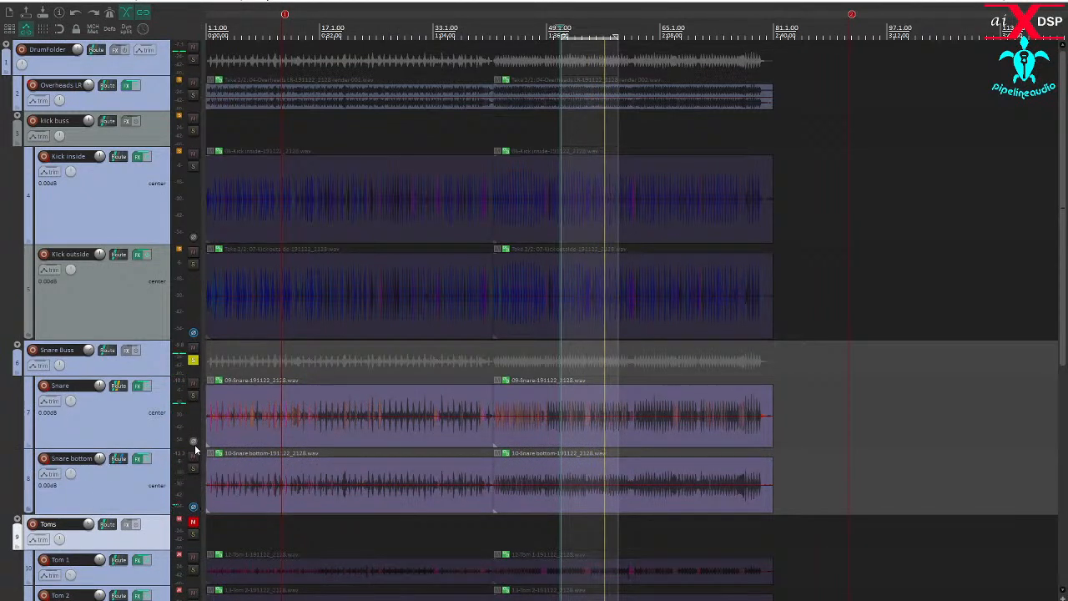
{"action": "left_click", "coordinate": [193, 508]}
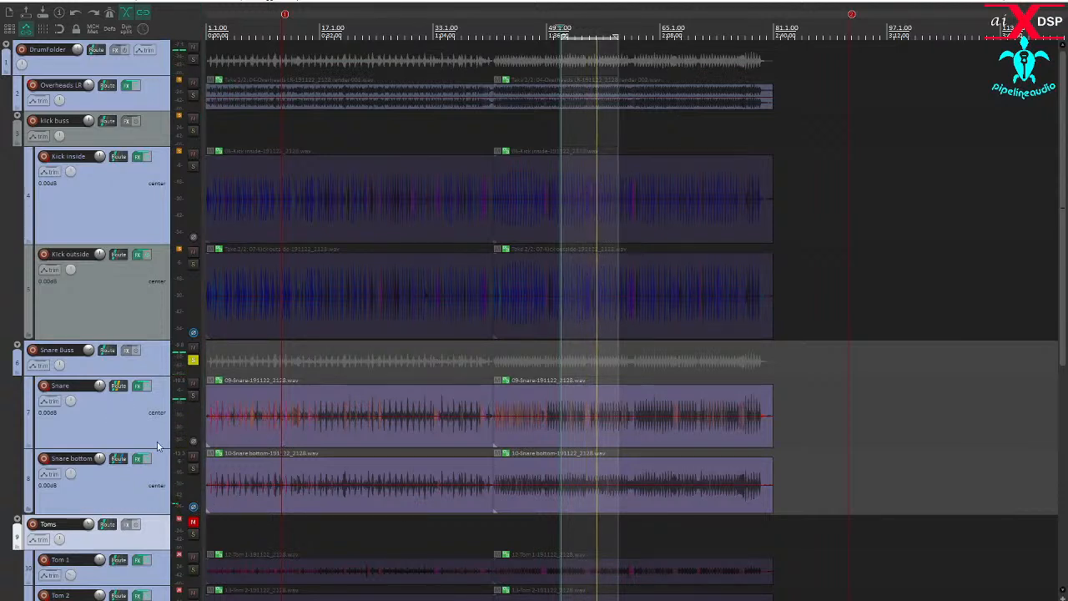
- Compare the snare with Snare bottom muted and unmuted, then unsolo the Snare Buss to hear the full kit
{"action": "left_click", "coordinate": [191, 457]}
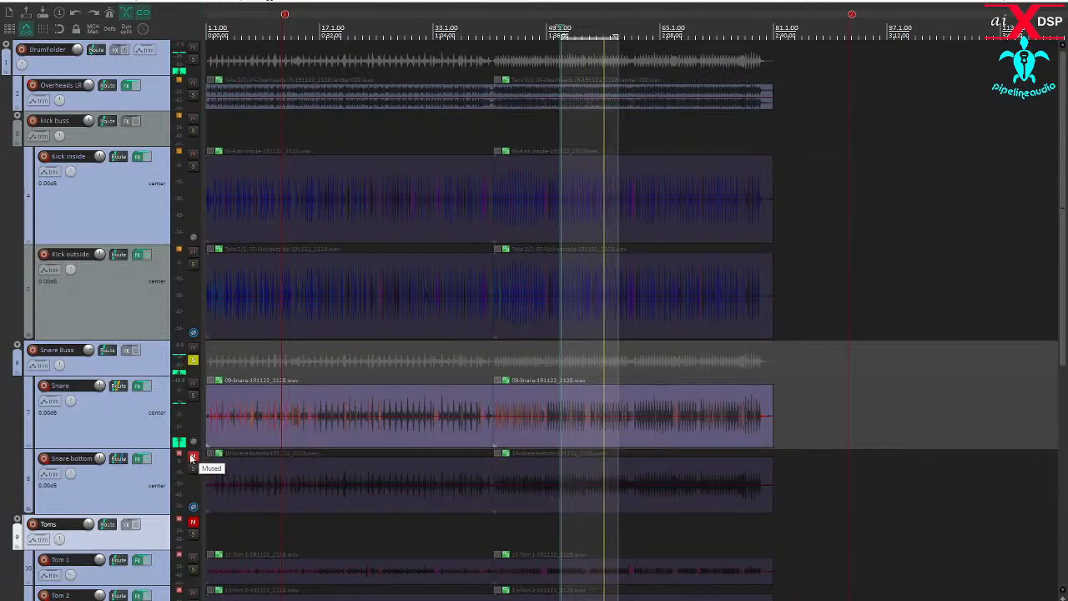
{"action": "left_click", "coordinate": [191, 457]}
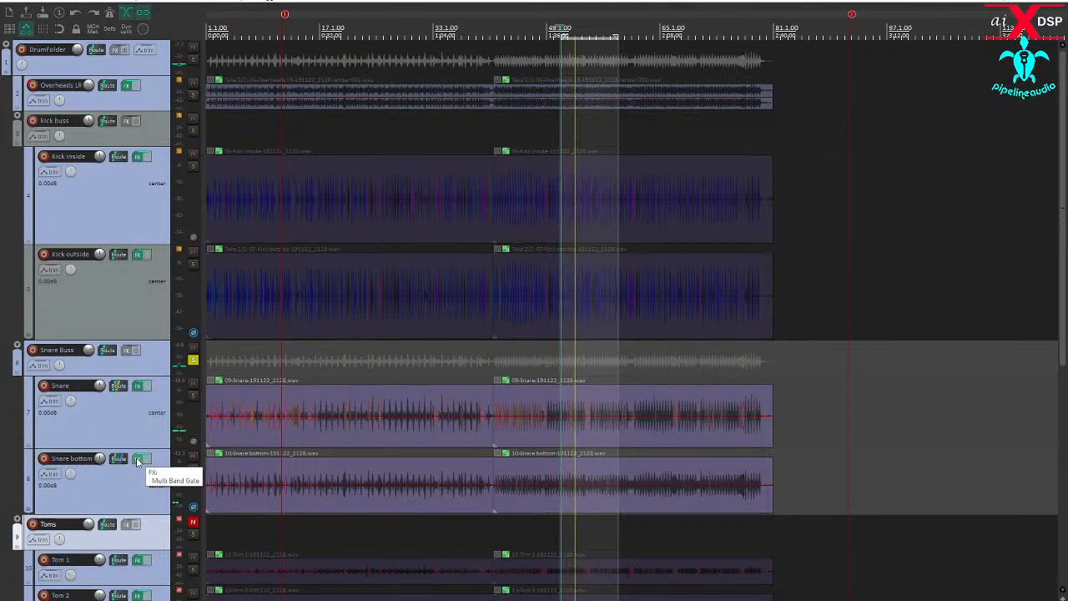
{"action": "left_click", "coordinate": [192, 361]}
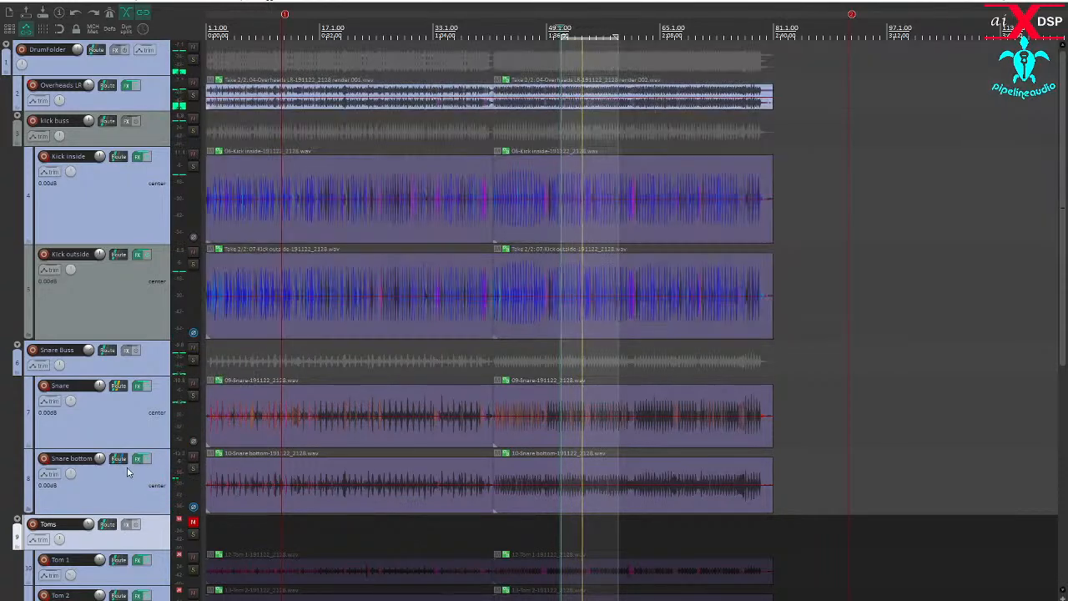
- Add the XCTR (AudioAssault) plugin after the gate on Snare bottom and raise its Treble drive slightly
{"action": "left_click", "coordinate": [140, 459]}
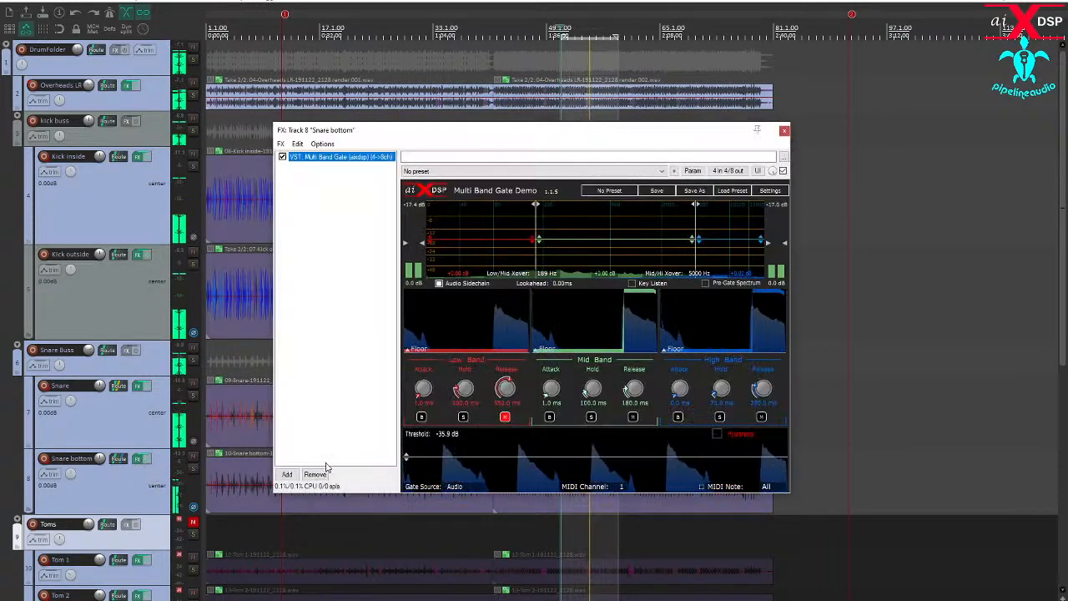
{"action": "left_click", "coordinate": [290, 477]}
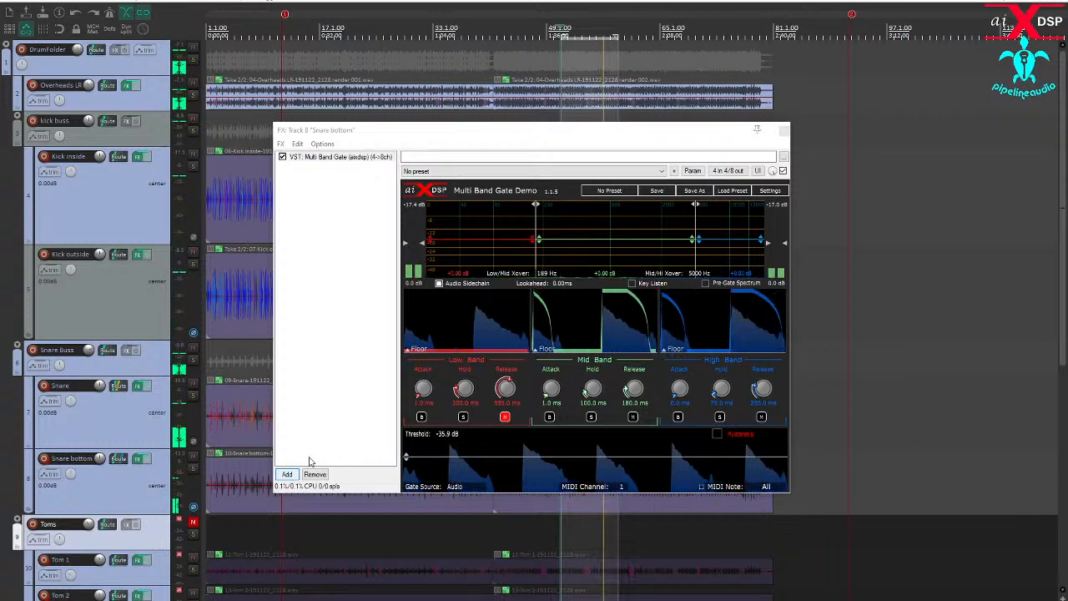
{"action": "double_click", "coordinate": [117, 301]}
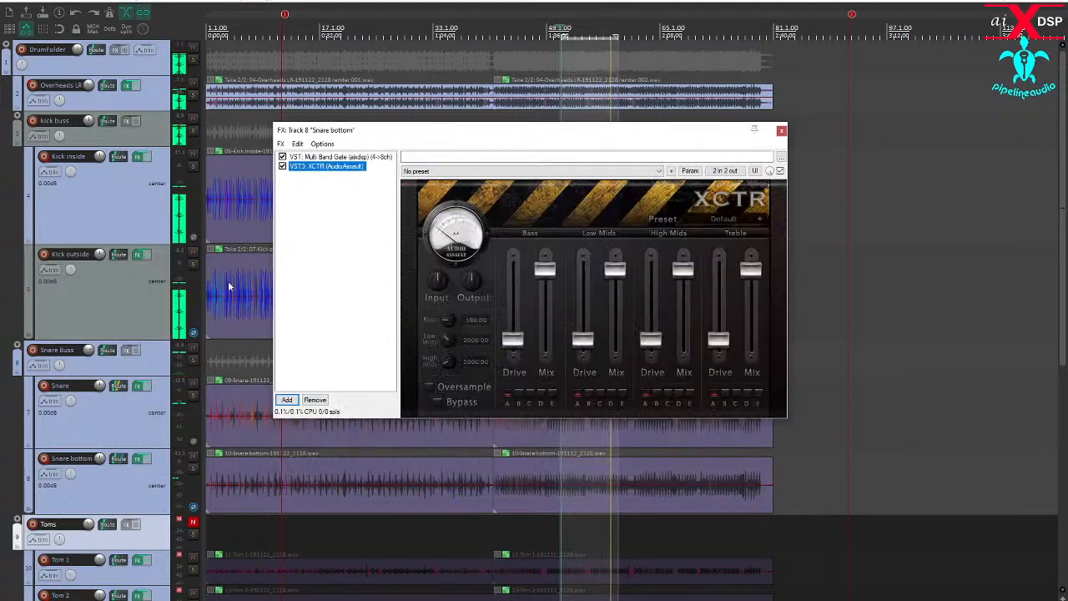
{"action": "left_click_drag", "start_coordinate": [715, 340], "coordinate": [718, 335]}
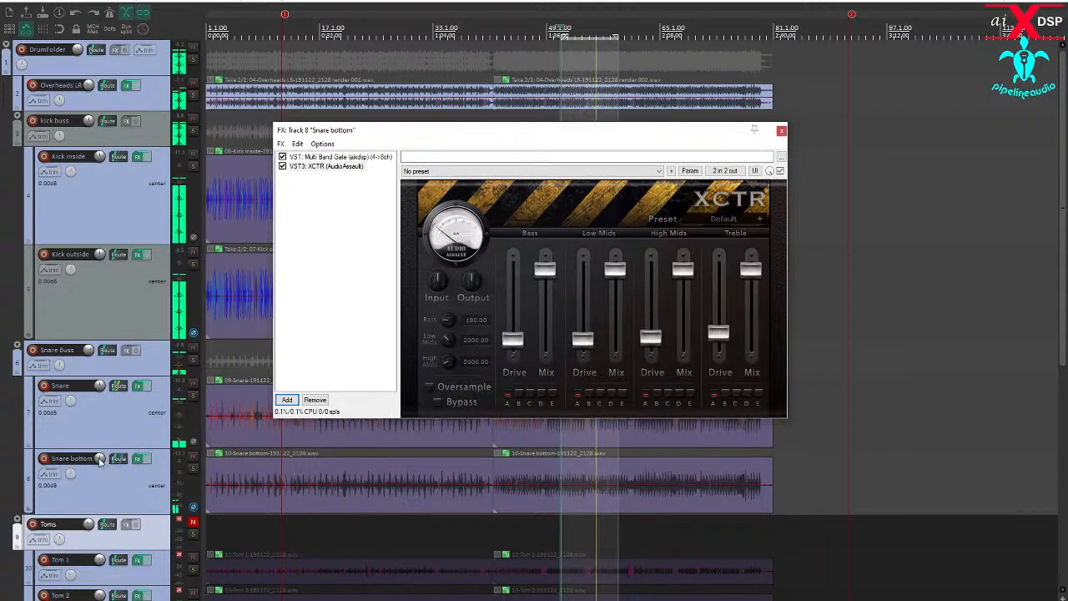
- Lower the Snare bottom volume to -4.27 dB, bypass the XCTR plugin and close the effects window
{"action": "left_click_drag", "start_coordinate": [100, 458], "coordinate": [99, 461]}
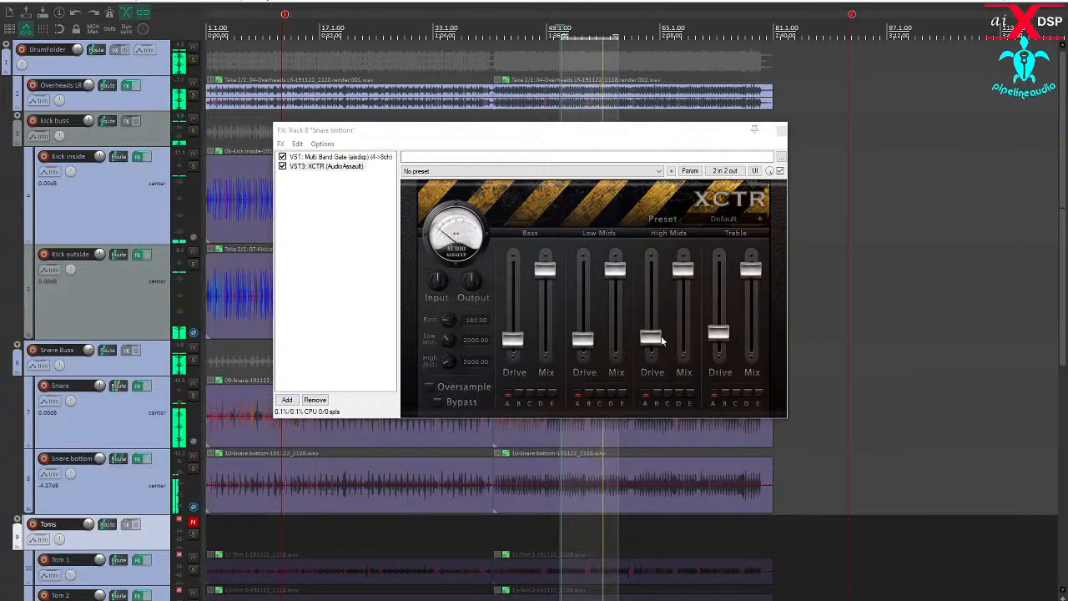
{"action": "left_click", "coordinate": [282, 166]}
{"action": "left_click", "coordinate": [781, 130]}
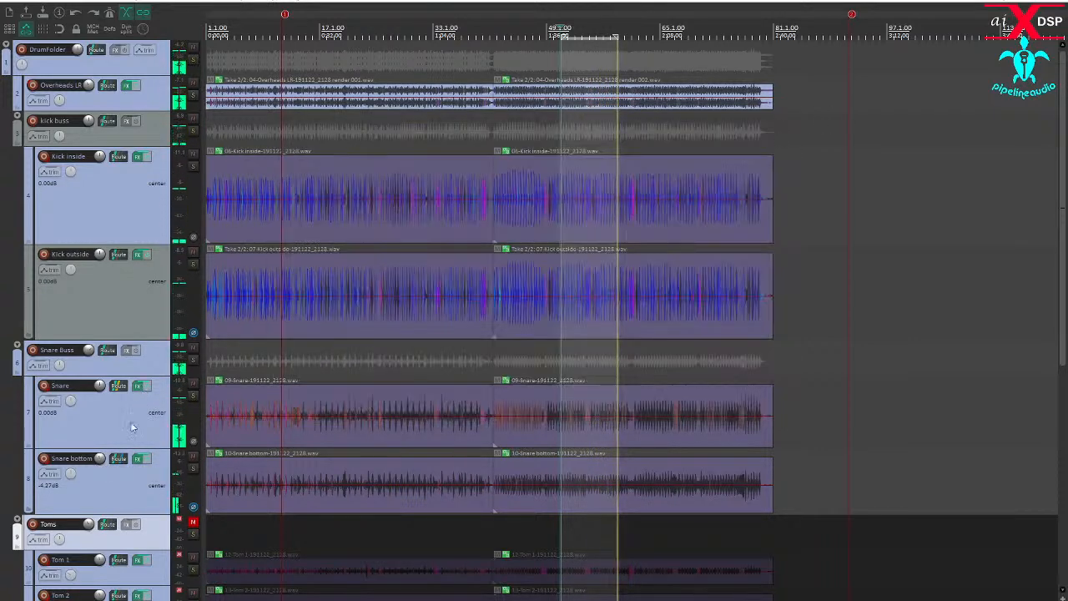
- Audition a different Snare bottom volume, reset it to 0.00 dB, and lower the Overheads LR volume slightly
{"action": "double_click", "coordinate": [100, 459]}
{"action": "left_click_drag", "start_coordinate": [101, 461], "coordinate": [101, 472]}
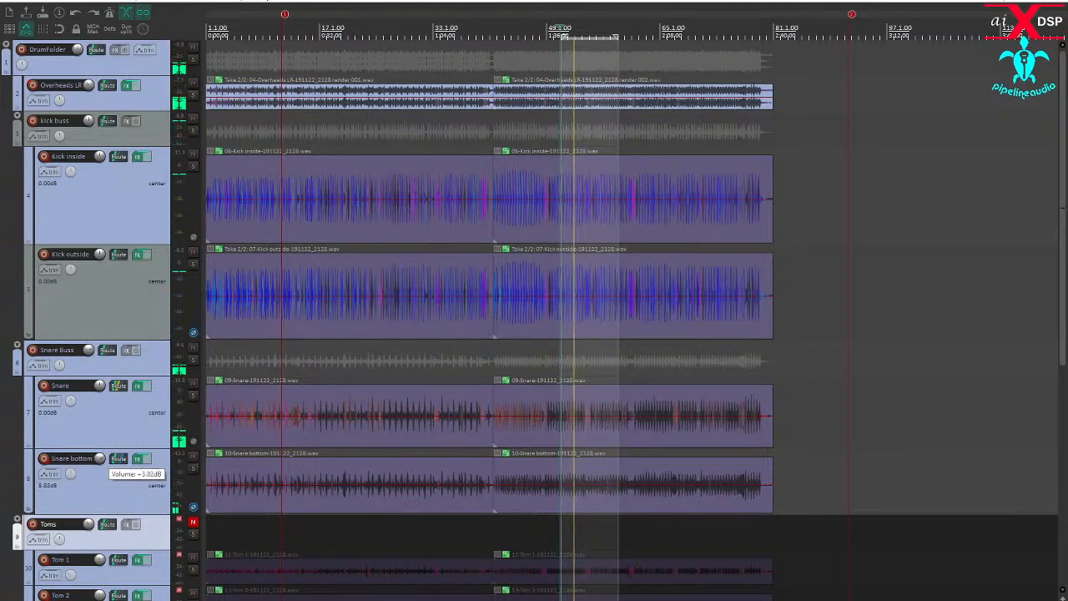
{"action": "double_click", "coordinate": [101, 459]}
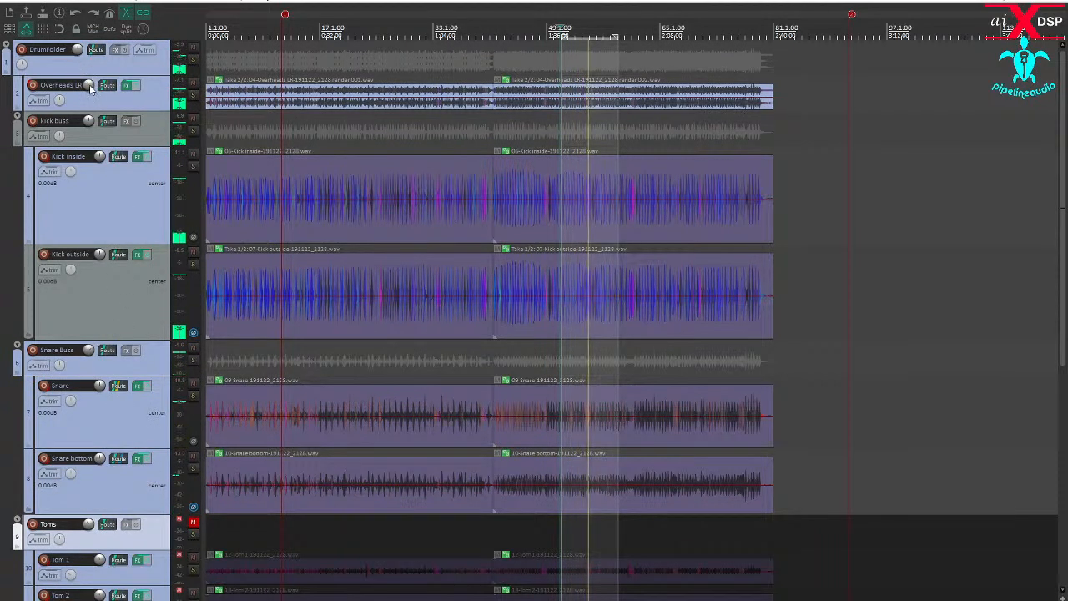
{"action": "left_click_drag", "start_coordinate": [89, 85], "coordinate": [89, 99]}
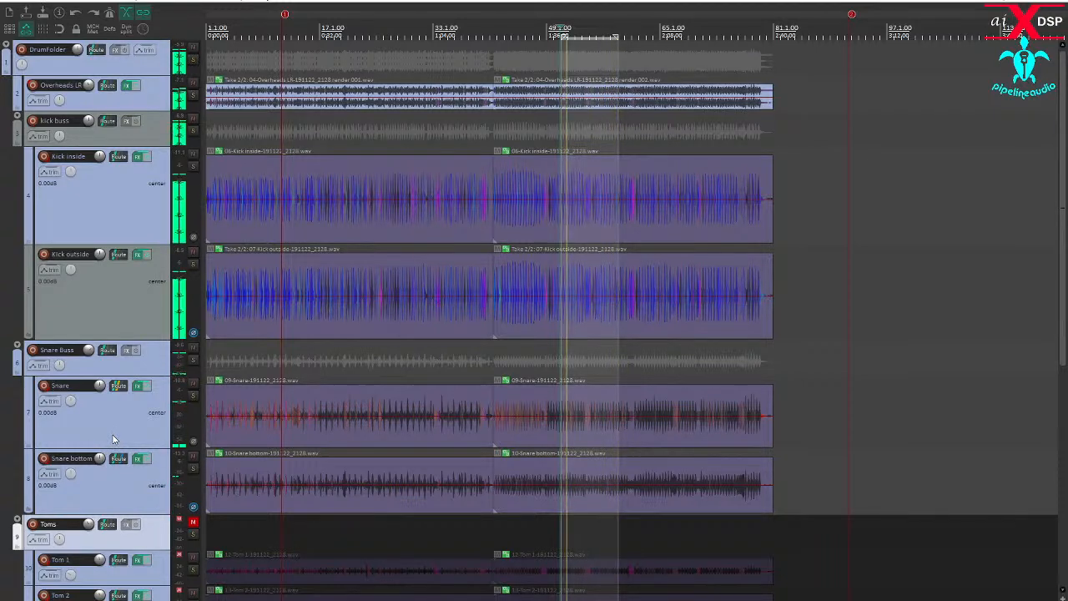
- Stop playback, enlarge the track heights around the toms and unmute the Toms folder track
{"action": "scroll", "coordinate": [113, 439], "scroll_direction": "down", "scroll_amount": 3}
{"action": "scroll", "coordinate": [113, 438], "scroll_direction": "down", "scroll_amount": 3}
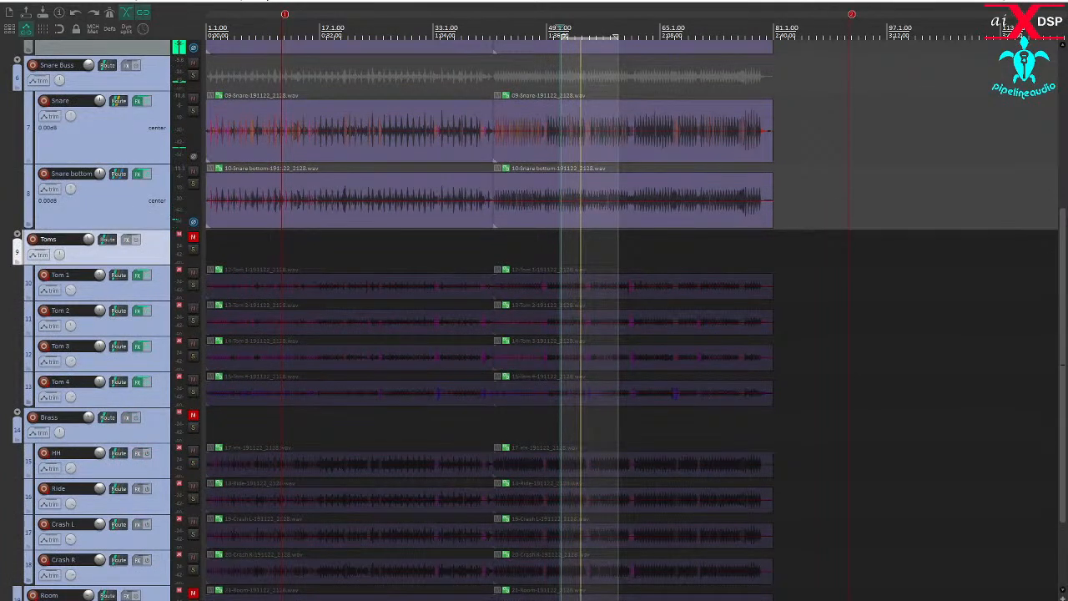
{"action": "left_click", "coordinate": [597, 402]}
{"action": "scroll", "coordinate": [597, 399], "scroll_direction": "up", "scroll_amount": 5}
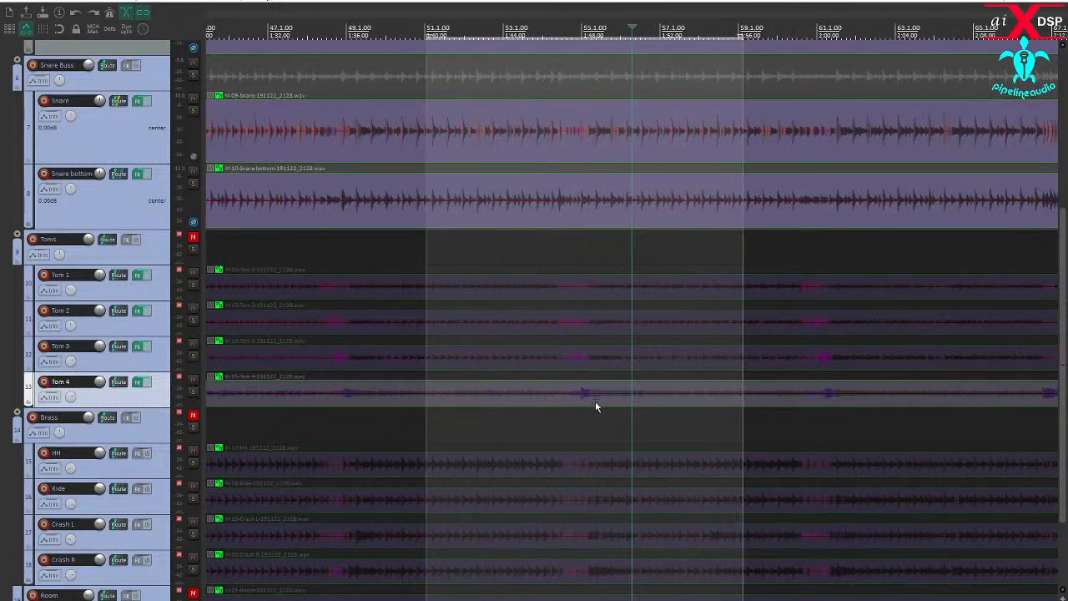
{"action": "scroll", "coordinate": [595, 402], "scroll_direction": "up", "scroll_amount": 1}
{"action": "scroll", "coordinate": [595, 406], "scroll_direction": "down", "scroll_amount": 1}
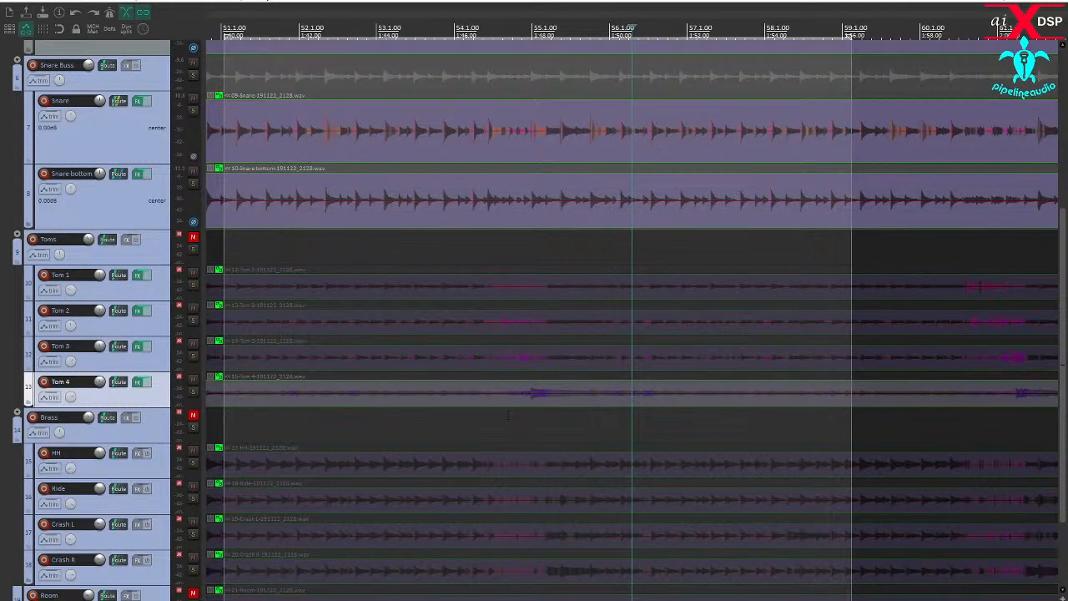
{"action": "scroll", "coordinate": [506, 418], "scroll_direction": "up", "scroll_amount": 4}
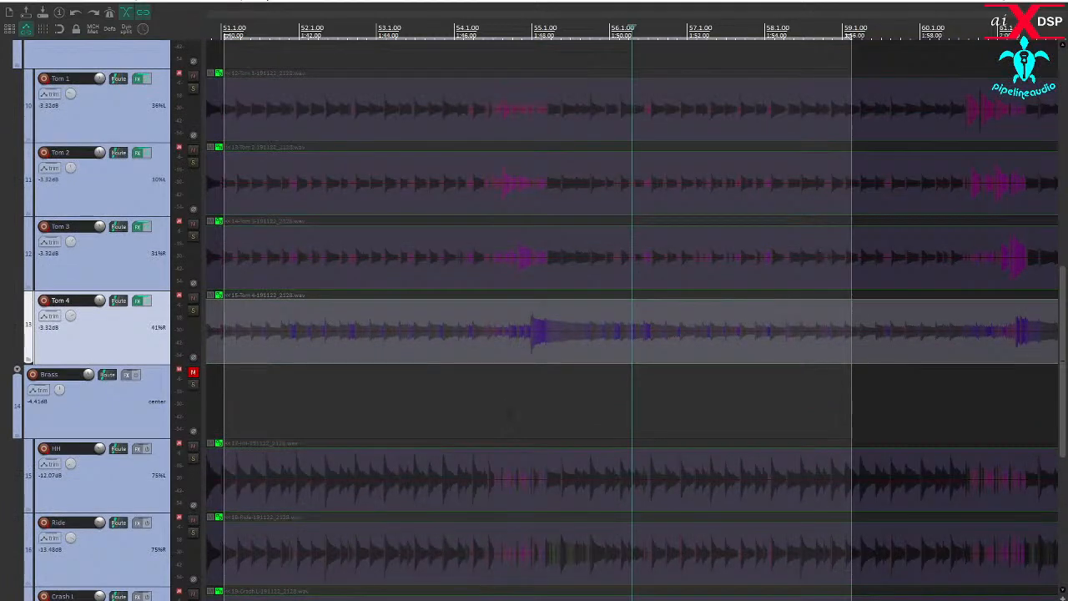
{"action": "scroll", "coordinate": [113, 304], "scroll_direction": "up", "scroll_amount": 2}
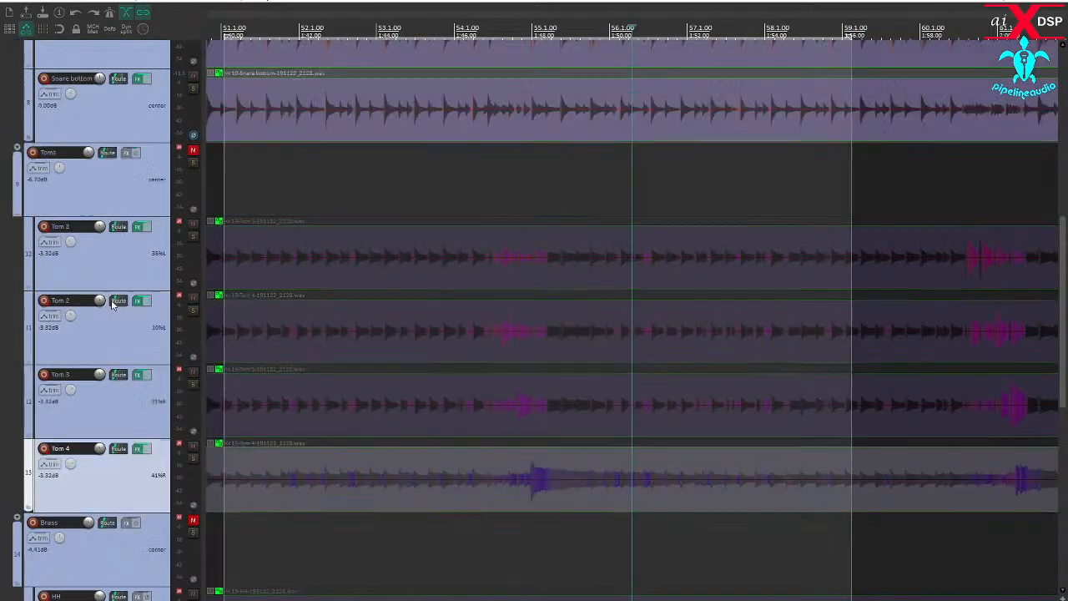
{"action": "left_click", "coordinate": [191, 151]}
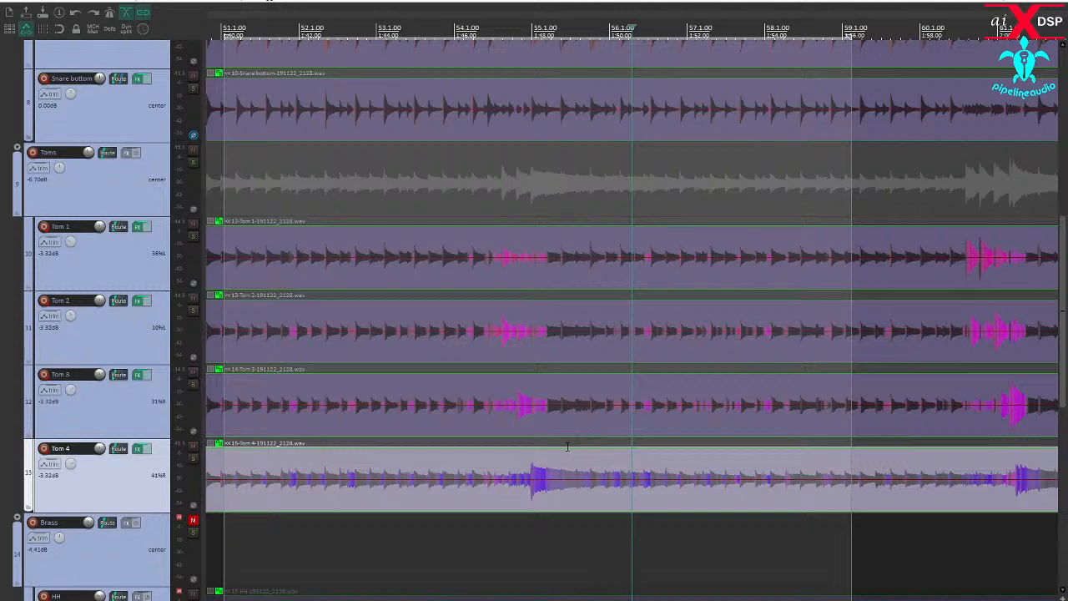
- Make a time selection around the tom fill, from just before bar 60 to just past bar 62
{"action": "scroll", "coordinate": [703, 440], "scroll_direction": "down", "scroll_amount": 2}
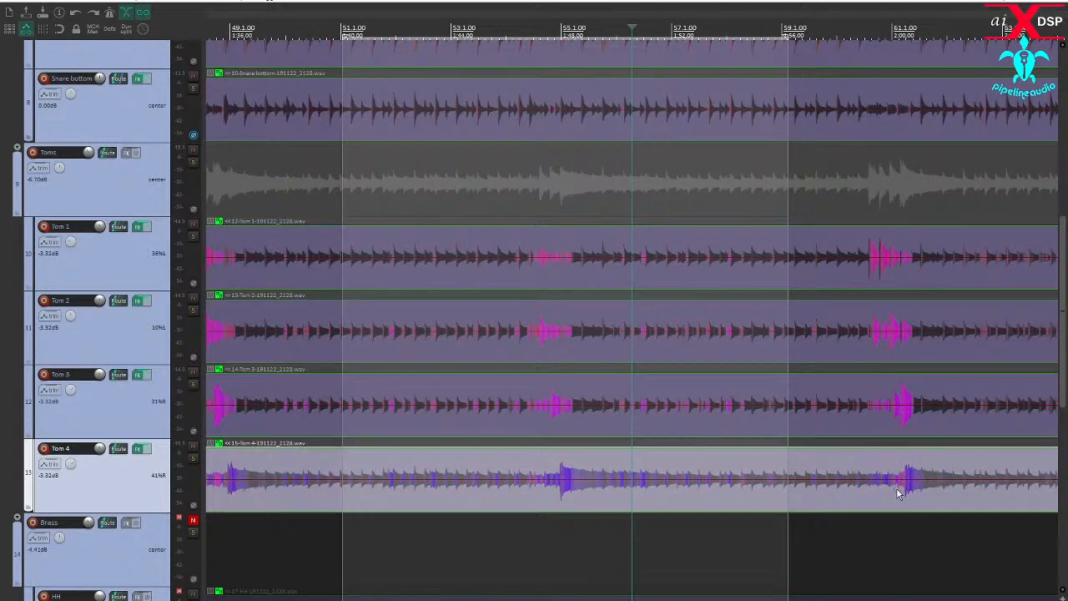
{"action": "scroll", "coordinate": [896, 487], "scroll_direction": "up", "scroll_amount": 4}
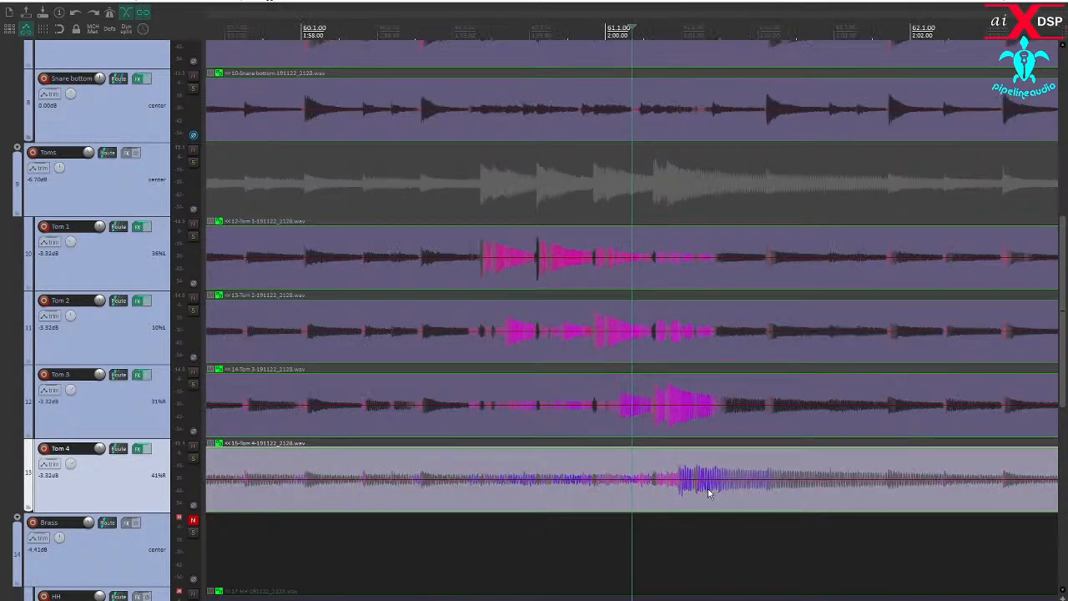
{"action": "scroll", "coordinate": [708, 489], "scroll_direction": "down", "scroll_amount": 1}
{"action": "left_click_drag", "start_coordinate": [442, 539], "coordinate": [818, 512]}
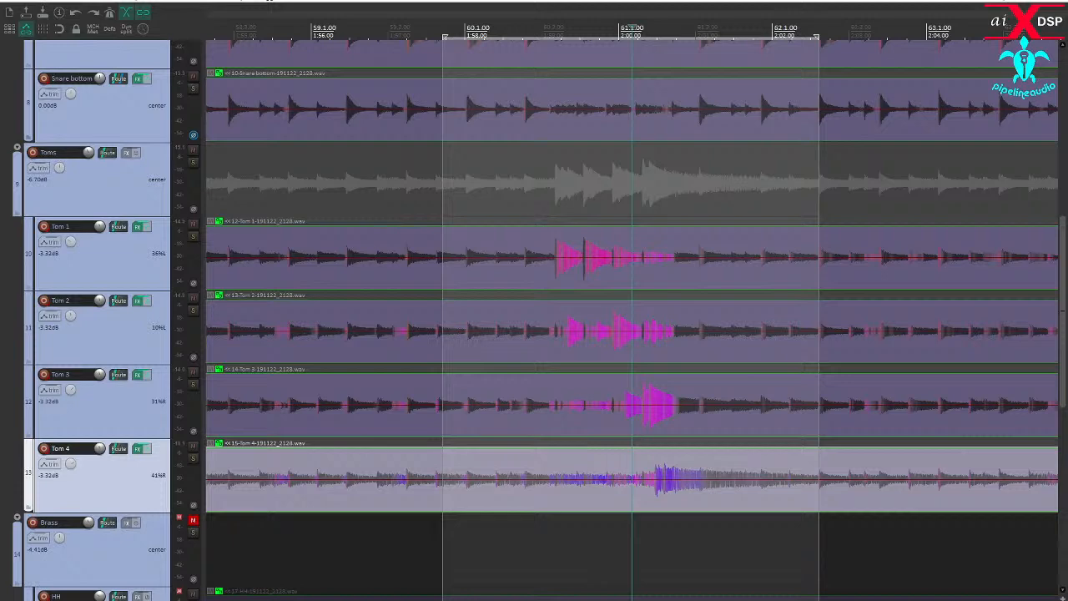
{"action": "left_click_drag", "start_coordinate": [442, 537], "coordinate": [451, 537]}
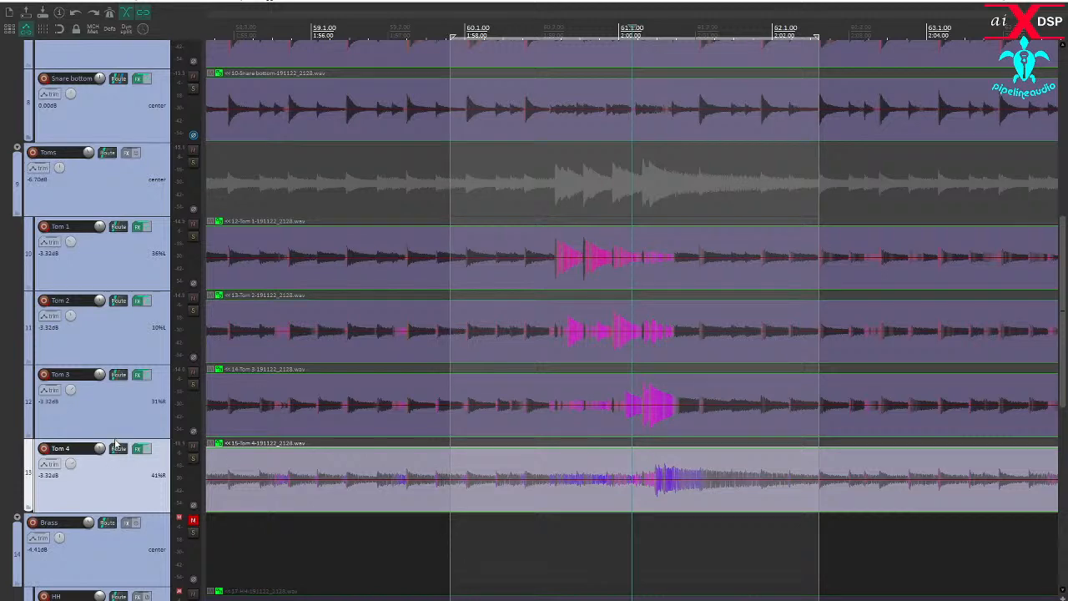
{"action": "scroll", "coordinate": [117, 448], "scroll_direction": "up", "scroll_amount": 5}
{"action": "scroll", "coordinate": [115, 438], "scroll_direction": "down", "scroll_amount": 6}
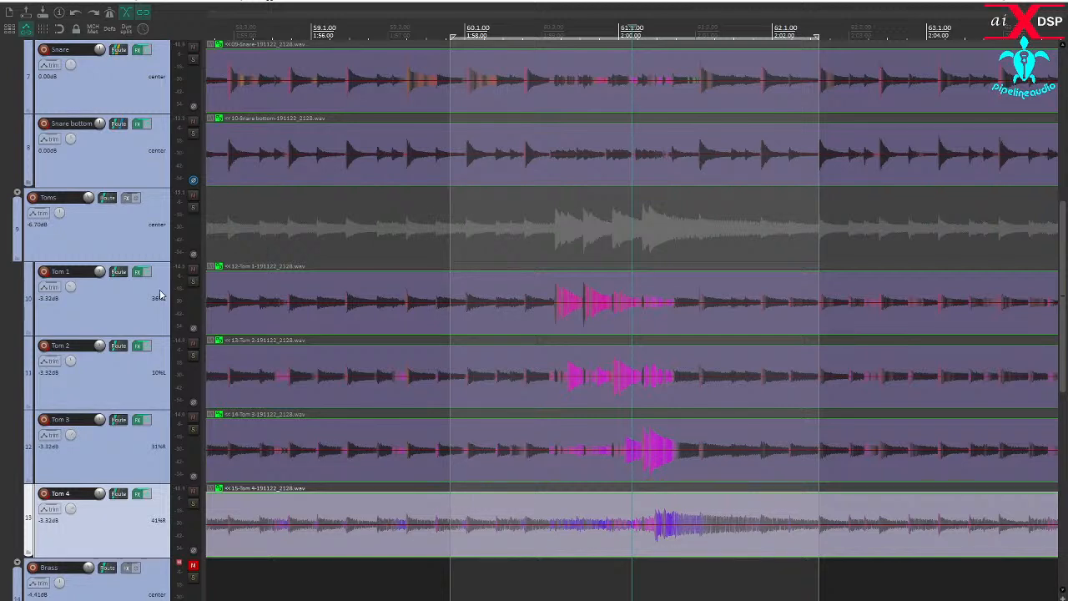
- Solo the Tom 1 track and audition its hits from the start of the tom fill
{"action": "left_click", "coordinate": [192, 283]}
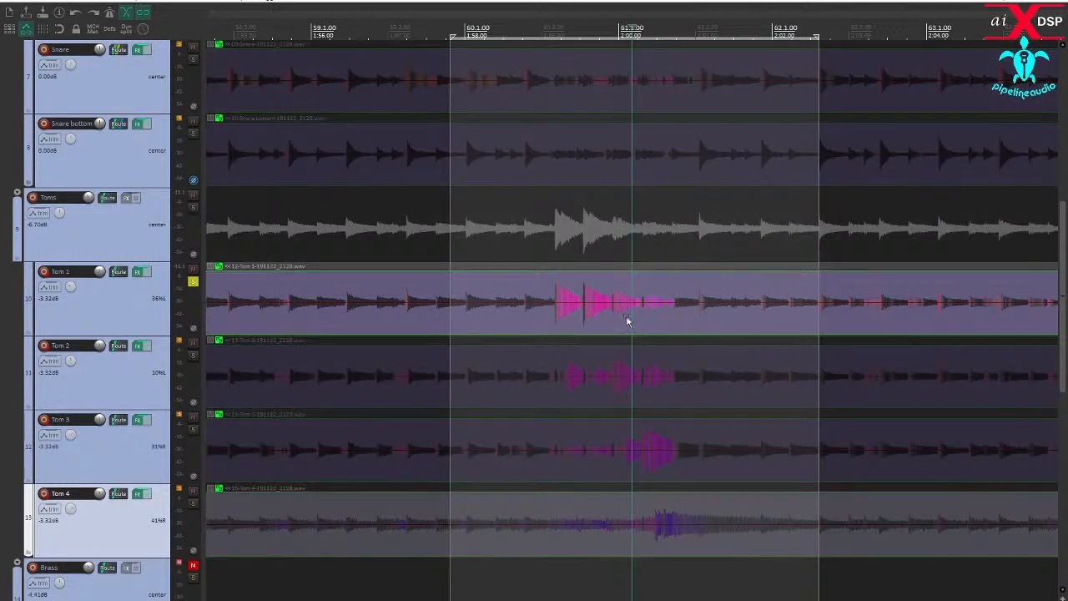
{"action": "left_click", "coordinate": [552, 322]}
{"action": "key", "text": "space"}
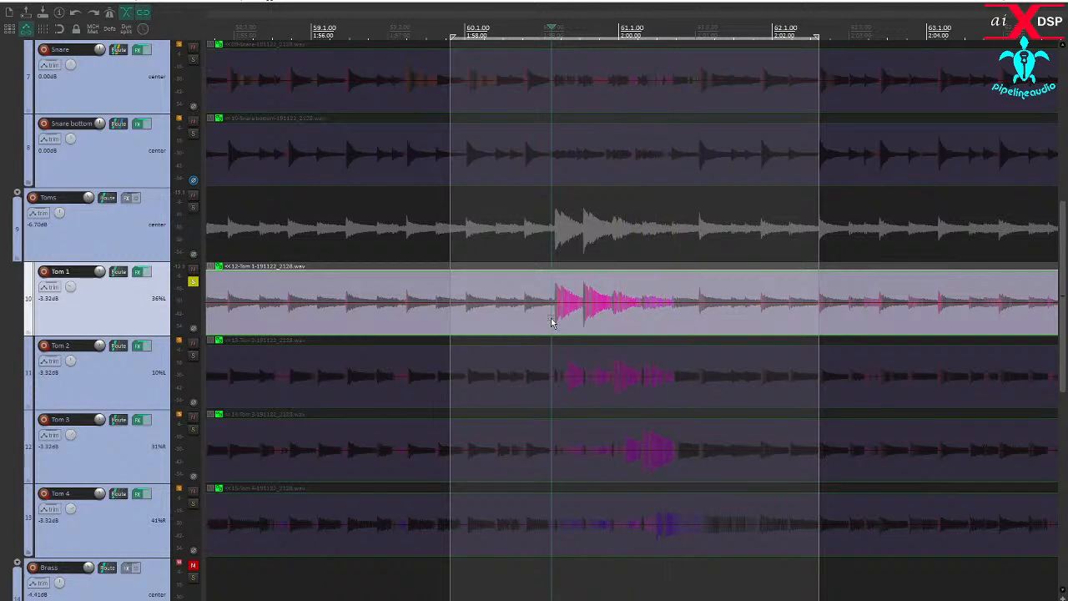
{"action": "key", "text": "space"}
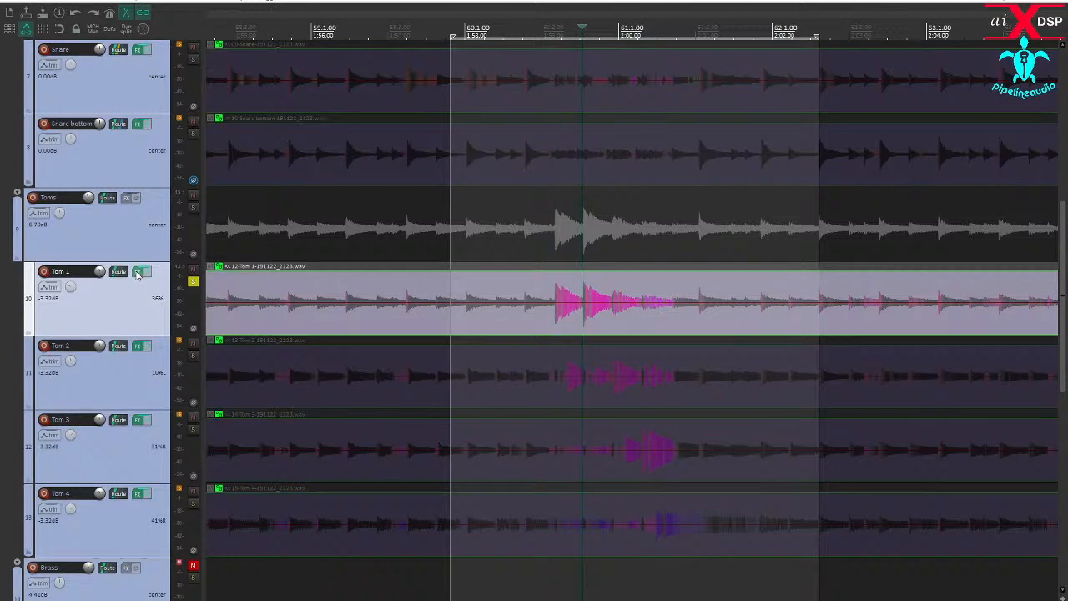
- During playback, use Key Listen in Tom 1's Multi Band Gate to set the key high-pass to 130 Hz and low-pass to 237 Hz
{"action": "left_click_drag", "start_coordinate": [2, 267], "coordinate": [325, 6]}
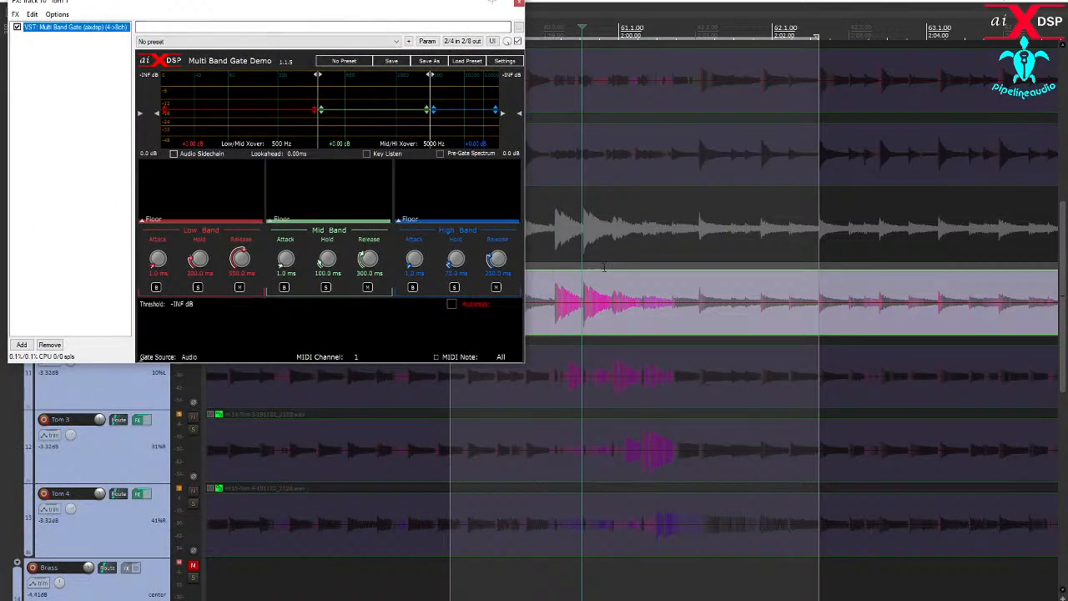
{"action": "key", "text": "space"}
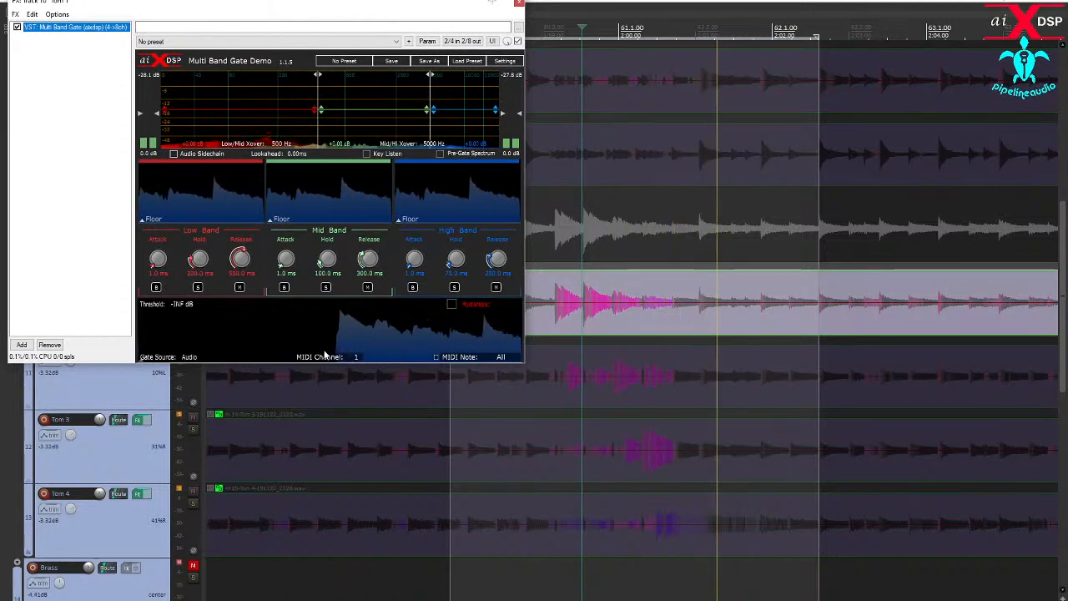
{"action": "left_click", "coordinate": [366, 155]}
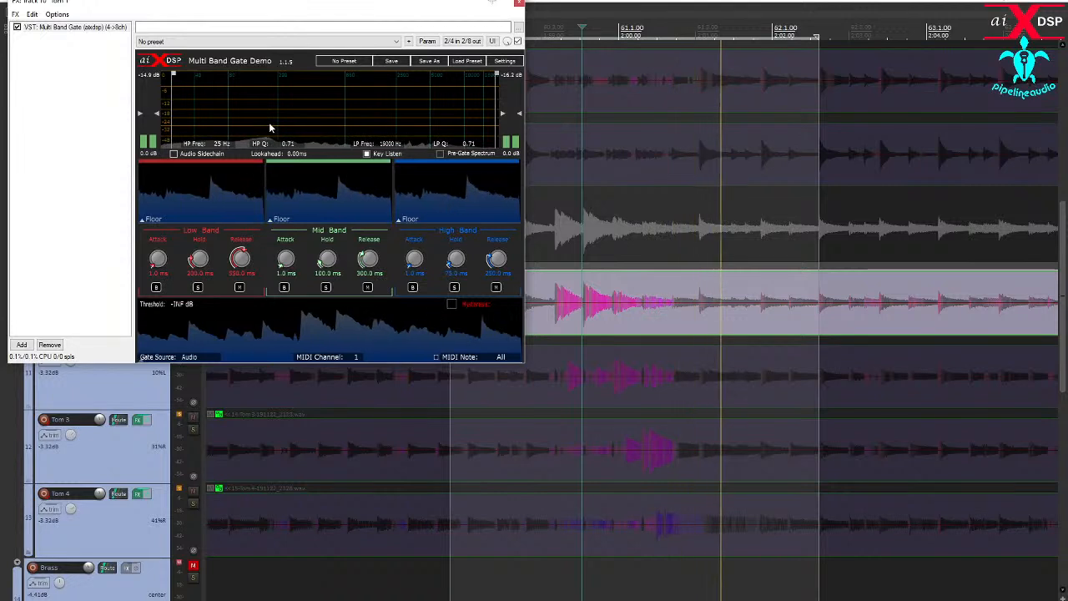
{"action": "left_click_drag", "start_coordinate": [176, 120], "coordinate": [253, 120]}
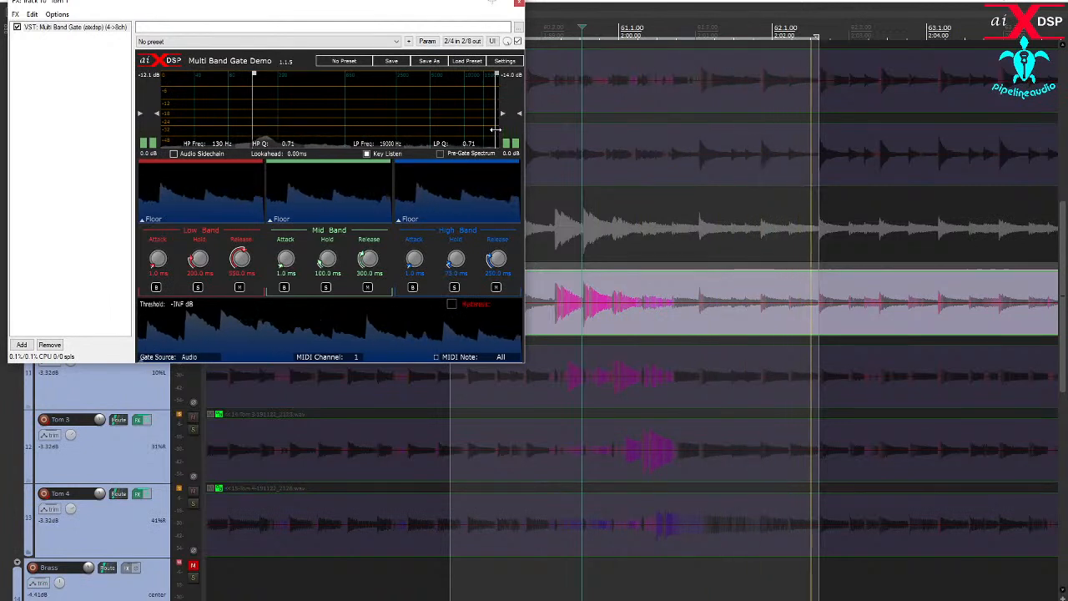
{"action": "left_click_drag", "start_coordinate": [496, 129], "coordinate": [283, 129]}
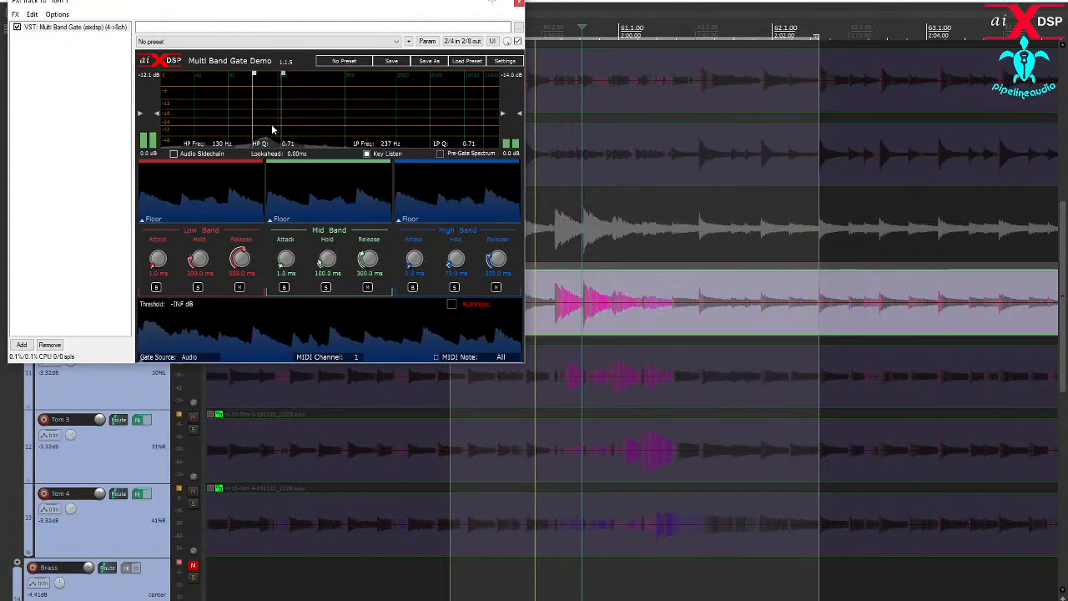
{"action": "left_click", "coordinate": [366, 154]}
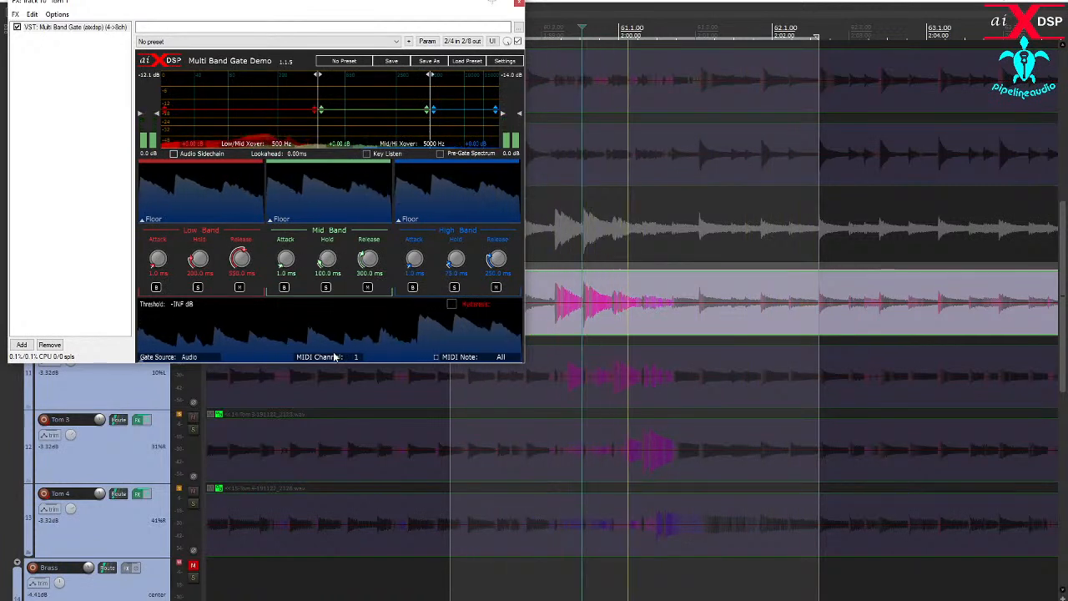
- Set Tom 1's gate threshold to -23.4 dB and widen the key filter's low-pass to 2429 Hz with Key Listen on
{"action": "mouse_move", "coordinate": [306, 364]}
{"action": "left_mouse_down"}
{"action": "mouse_move", "coordinate": [307, 326]}
{"action": "mouse_move", "coordinate": [303, 380]}
{"action": "left_mouse_up"}
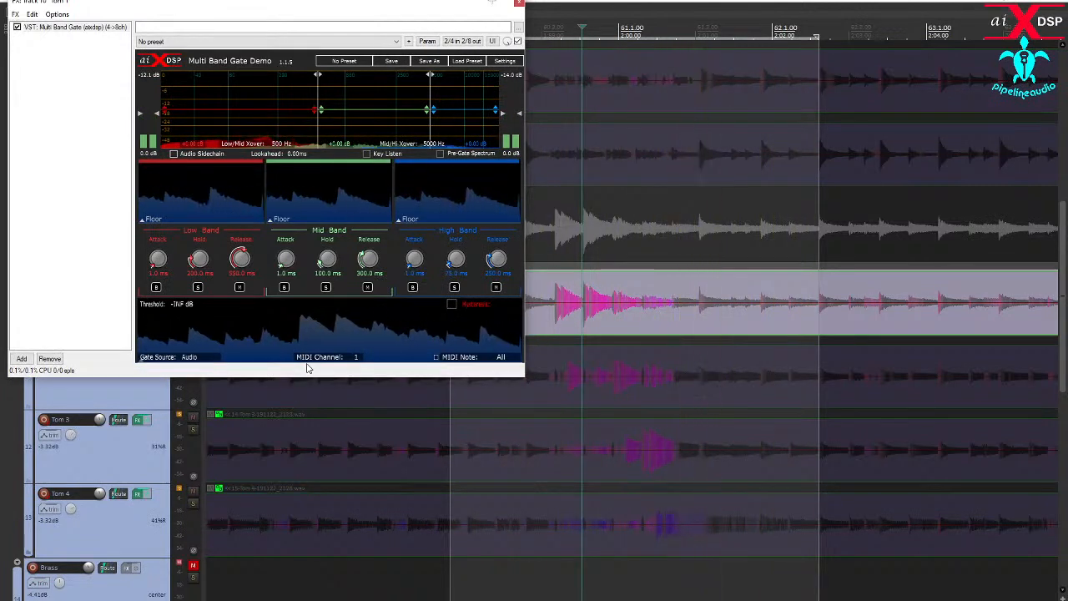
{"action": "left_click_drag", "start_coordinate": [309, 352], "coordinate": [320, 322]}
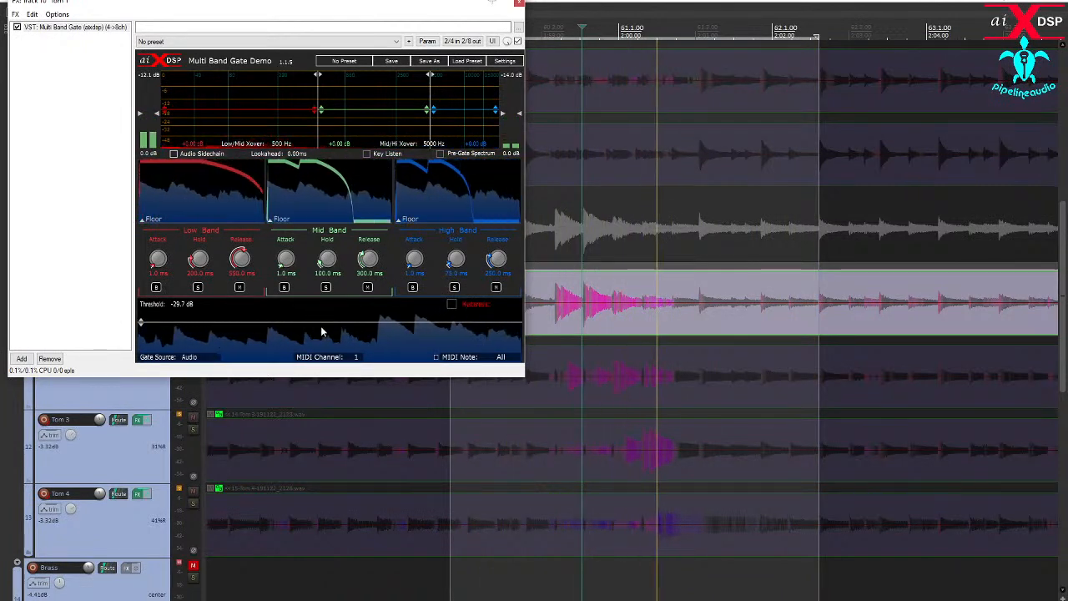
{"action": "left_click_drag", "start_coordinate": [319, 324], "coordinate": [321, 321]}
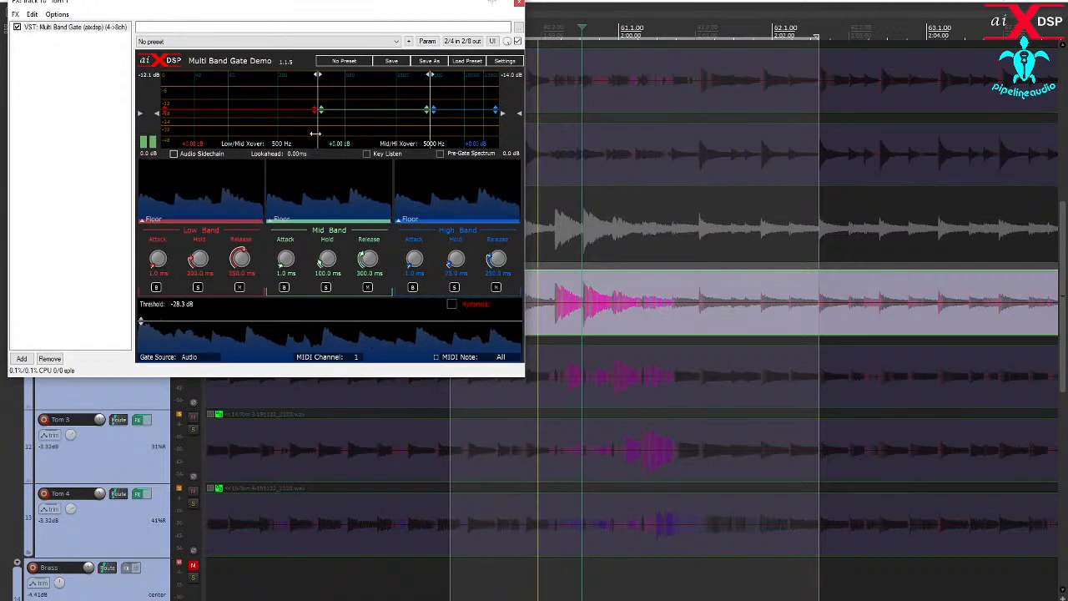
{"action": "left_click", "coordinate": [367, 153]}
{"action": "left_click_drag", "start_coordinate": [285, 132], "coordinate": [330, 130]}
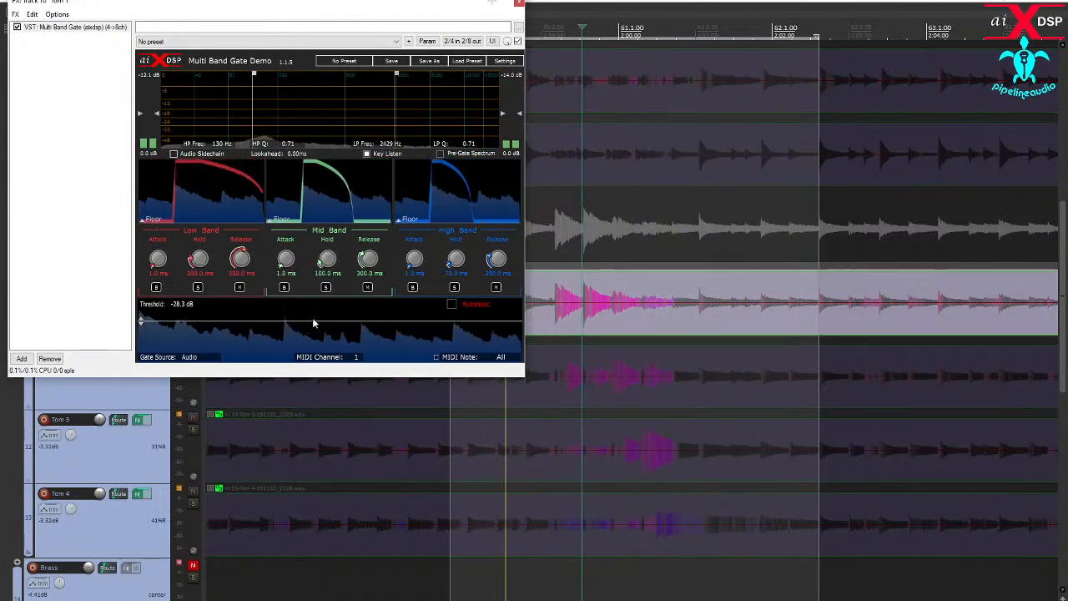
{"action": "left_click_drag", "start_coordinate": [305, 322], "coordinate": [305, 317]}
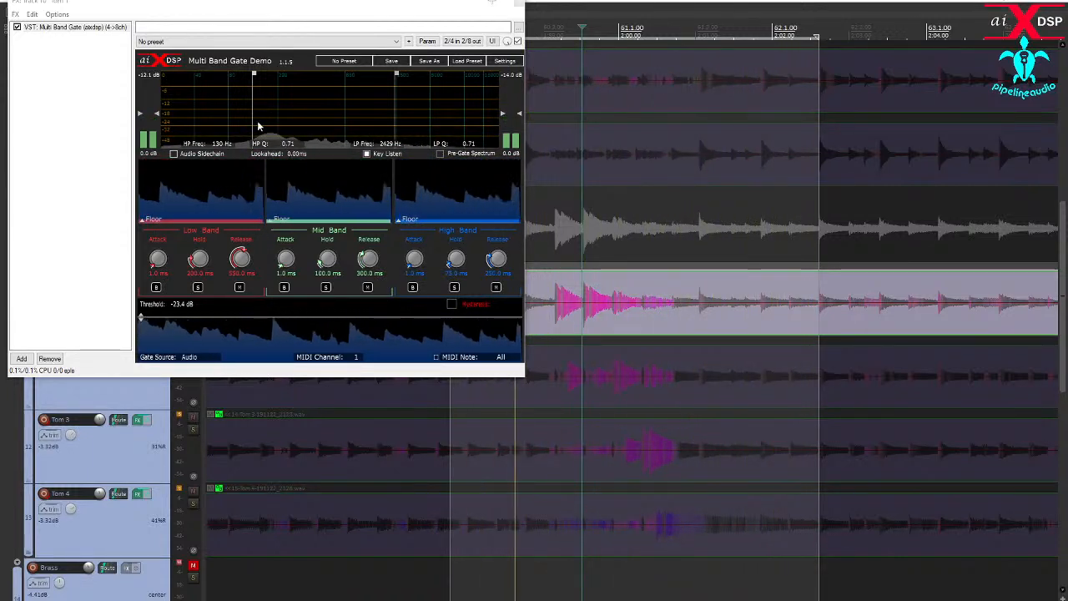
- Set Tom 1's key high-pass to 147 Hz, turn off Key Listen and shorten the High Band release to about 122 ms
{"action": "left_click_drag", "start_coordinate": [253, 113], "coordinate": [276, 108]}
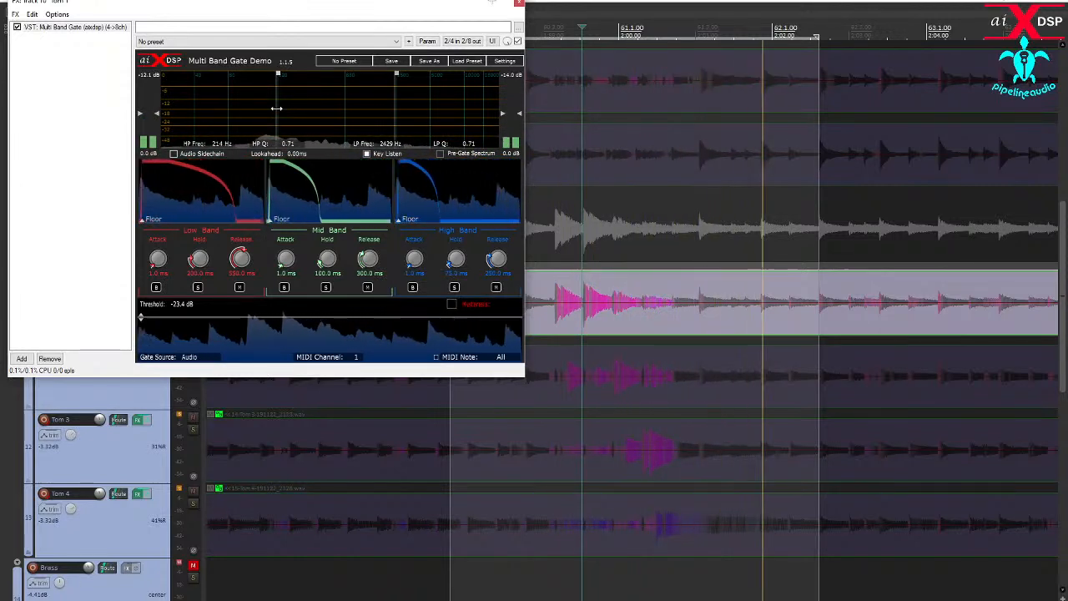
{"action": "left_click_drag", "start_coordinate": [273, 110], "coordinate": [260, 113]}
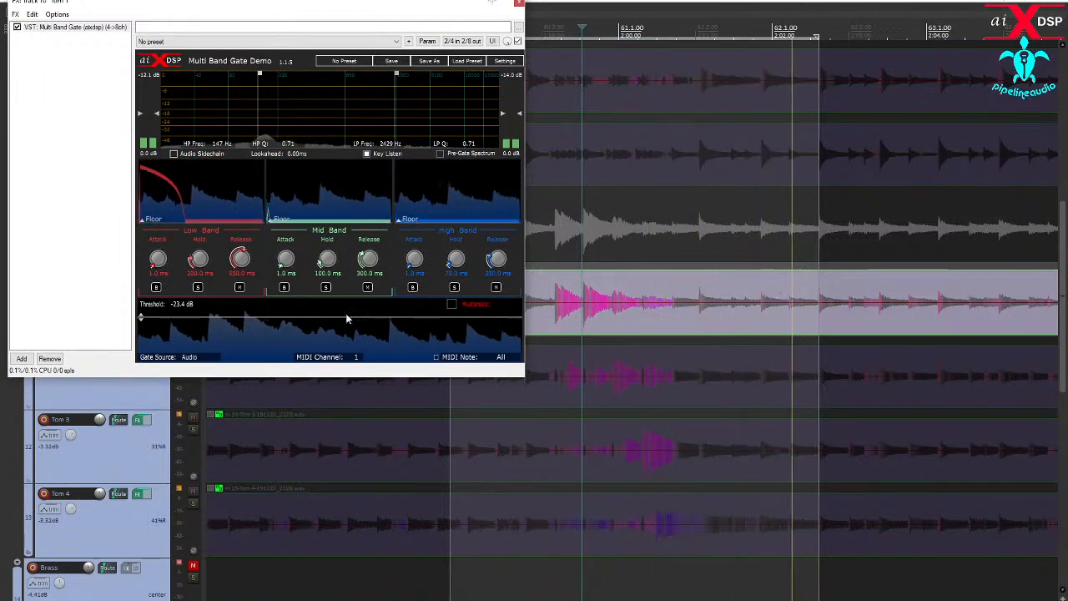
{"action": "left_click_drag", "start_coordinate": [338, 316], "coordinate": [338, 317]}
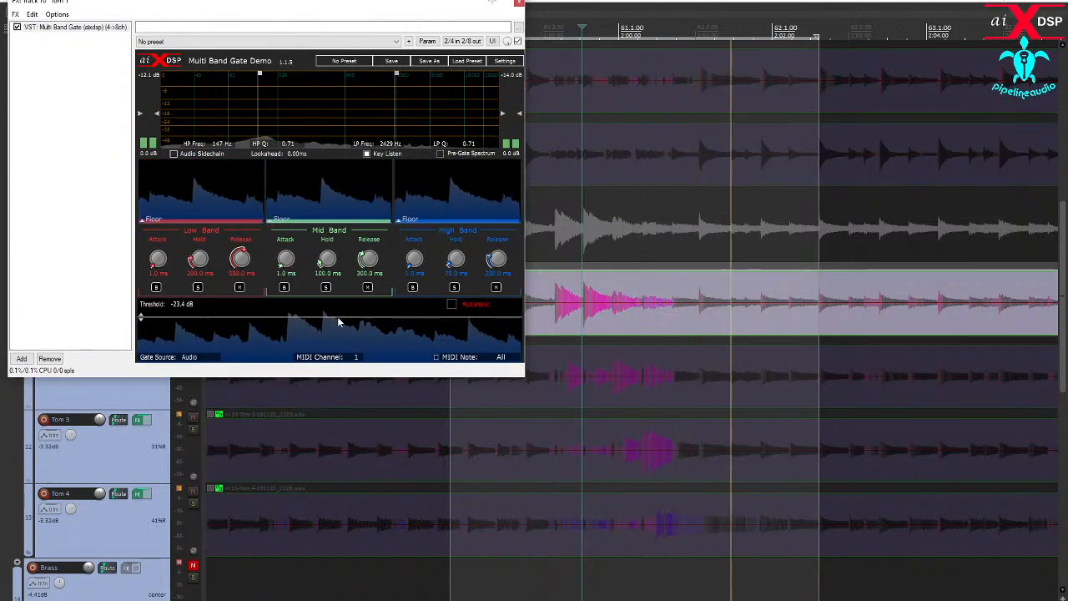
{"action": "left_click", "coordinate": [366, 154]}
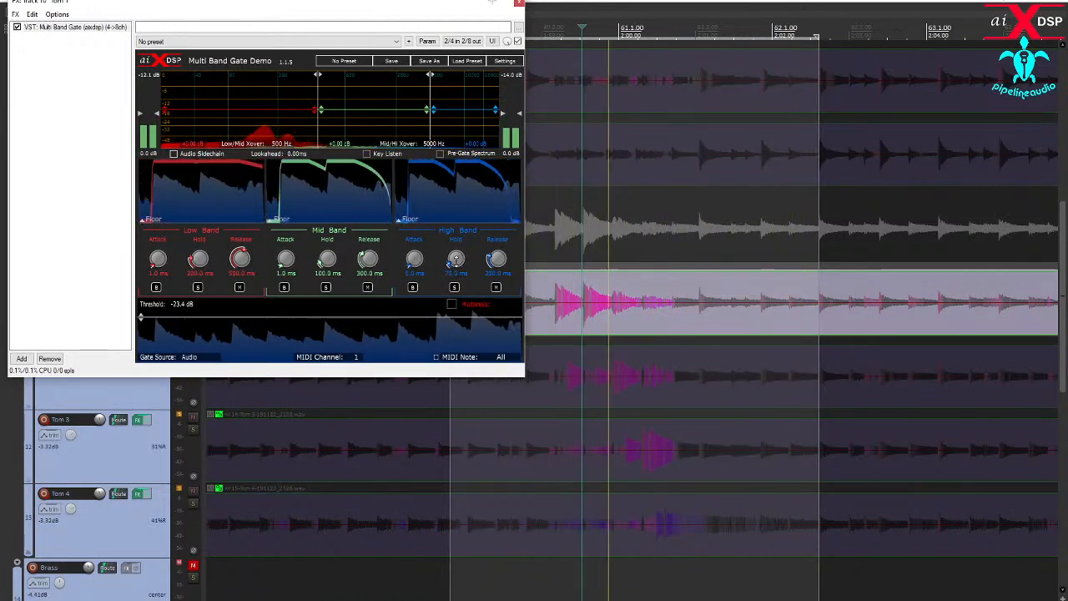
{"action": "left_click_drag", "start_coordinate": [496, 259], "coordinate": [499, 282]}
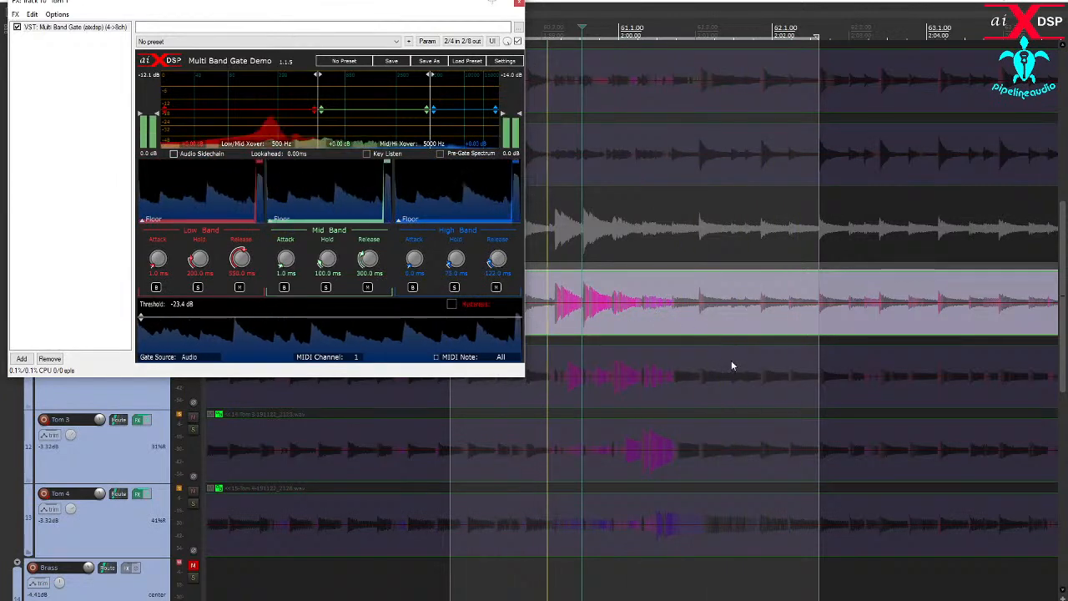
- Close the Tom 1 effects window and unsolo the Tom 1 track
{"action": "scroll", "coordinate": [739, 368], "scroll_direction": "down", "scroll_amount": 3}
{"action": "scroll", "coordinate": [736, 373], "scroll_direction": "down", "scroll_amount": 4}
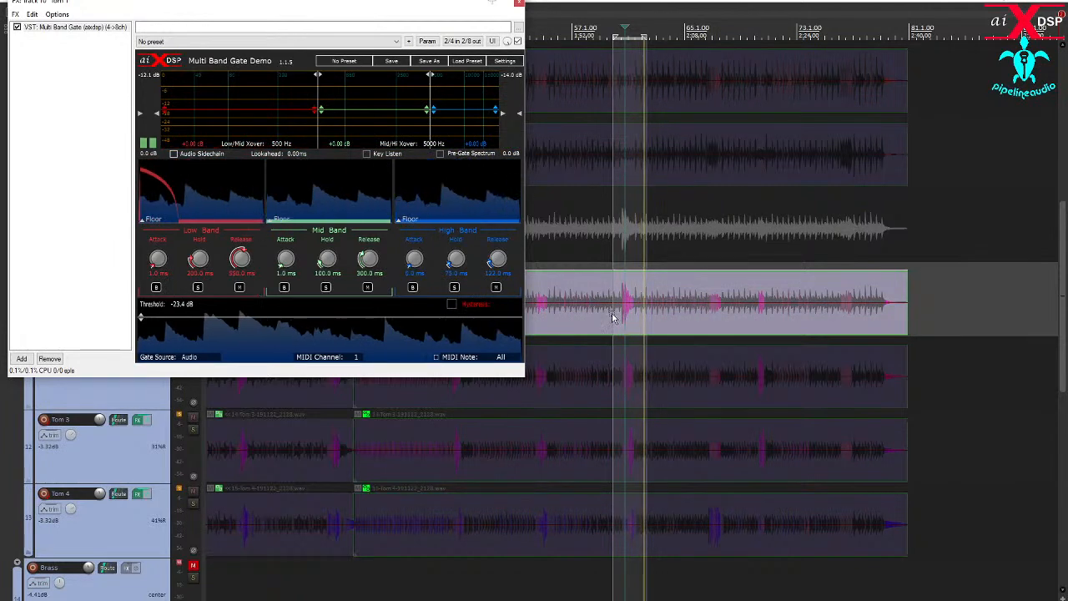
{"action": "scroll", "coordinate": [620, 319], "scroll_direction": "up", "scroll_amount": 7}
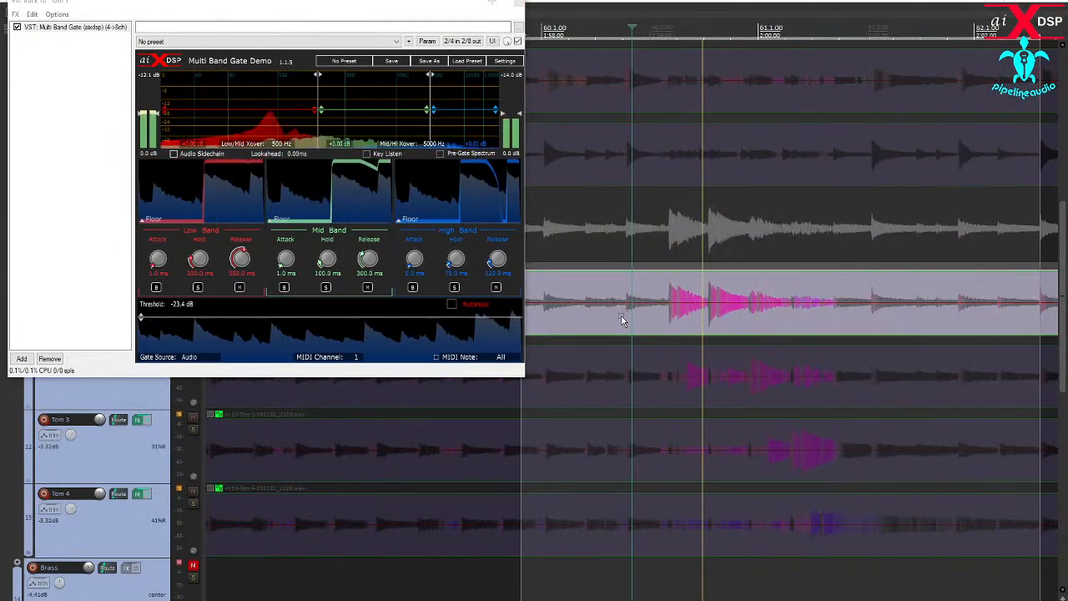
{"action": "scroll", "coordinate": [676, 321], "scroll_direction": "down", "scroll_amount": 4}
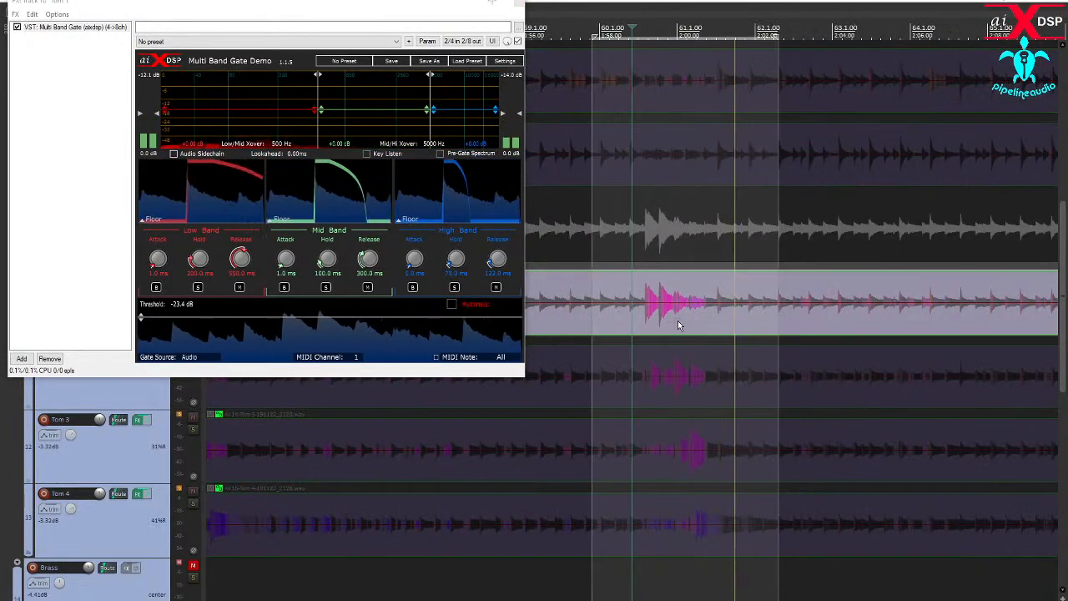
{"action": "left_click_drag", "start_coordinate": [435, 13], "coordinate": [72, 63]}
{"action": "left_click", "coordinate": [155, 55]}
{"action": "scroll", "coordinate": [342, 314], "scroll_direction": "down", "scroll_amount": 4}
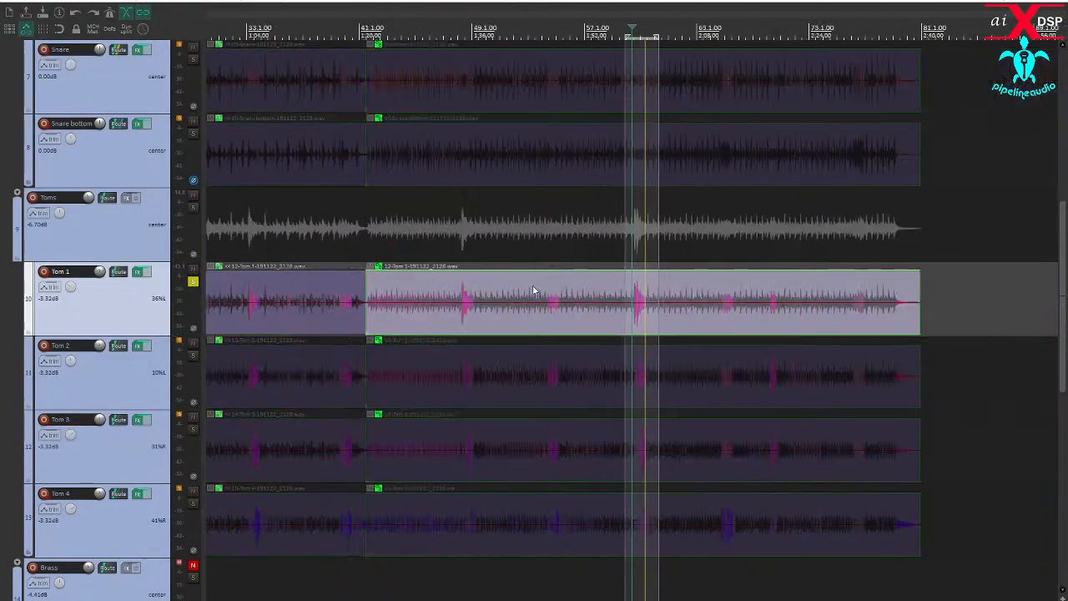
{"action": "left_click", "coordinate": [192, 283]}
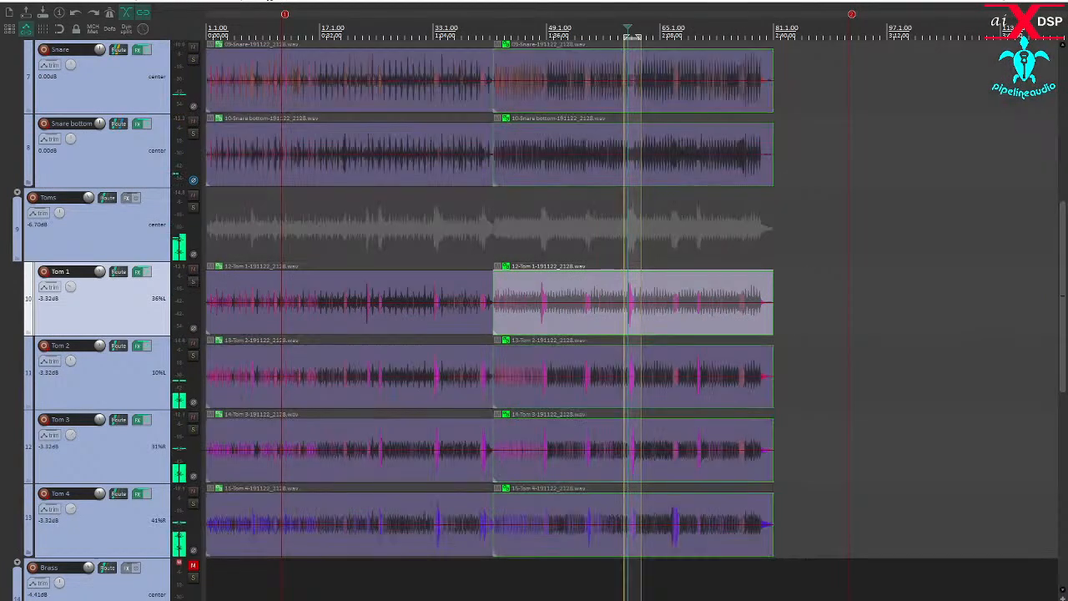
- Find the earlier tom fill at bar 33 and make a time selection from just before bar 33 into bar 35
{"action": "left_click", "coordinate": [373, 569]}
{"action": "scroll", "coordinate": [373, 569], "scroll_direction": "up", "scroll_amount": 3}
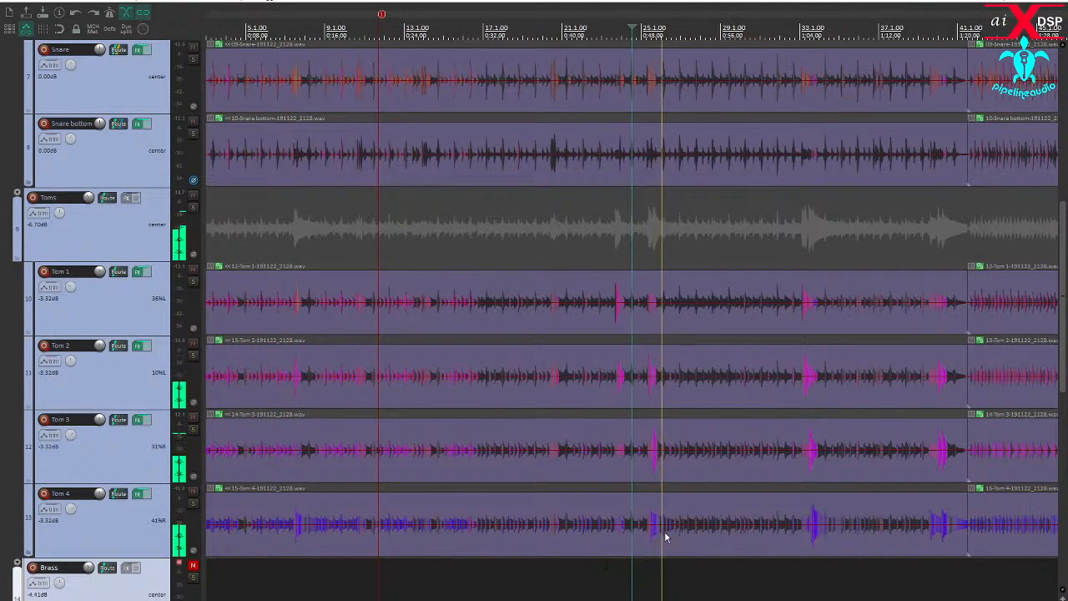
{"action": "left_click", "coordinate": [599, 567]}
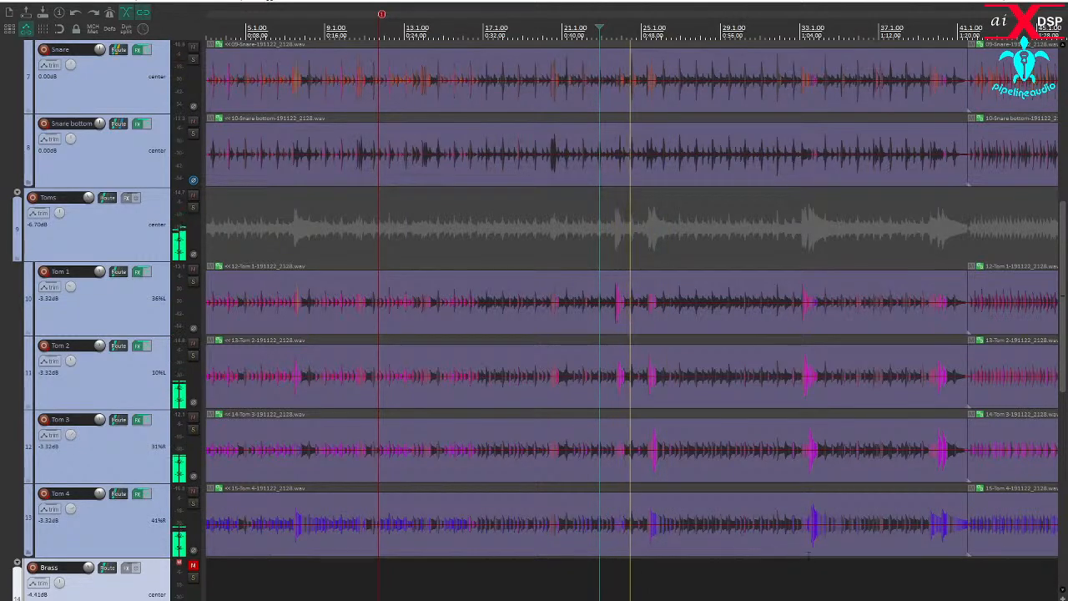
{"action": "left_click", "coordinate": [807, 554]}
{"action": "scroll", "coordinate": [807, 553], "scroll_direction": "up", "scroll_amount": 5}
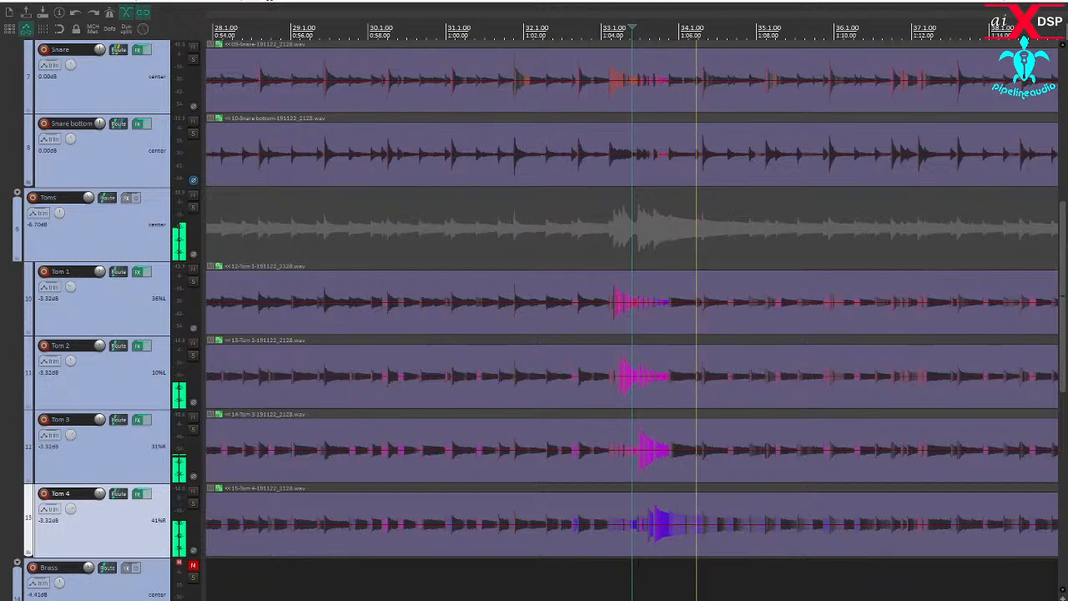
{"action": "left_click", "coordinate": [618, 570]}
{"action": "left_click", "coordinate": [588, 570]}
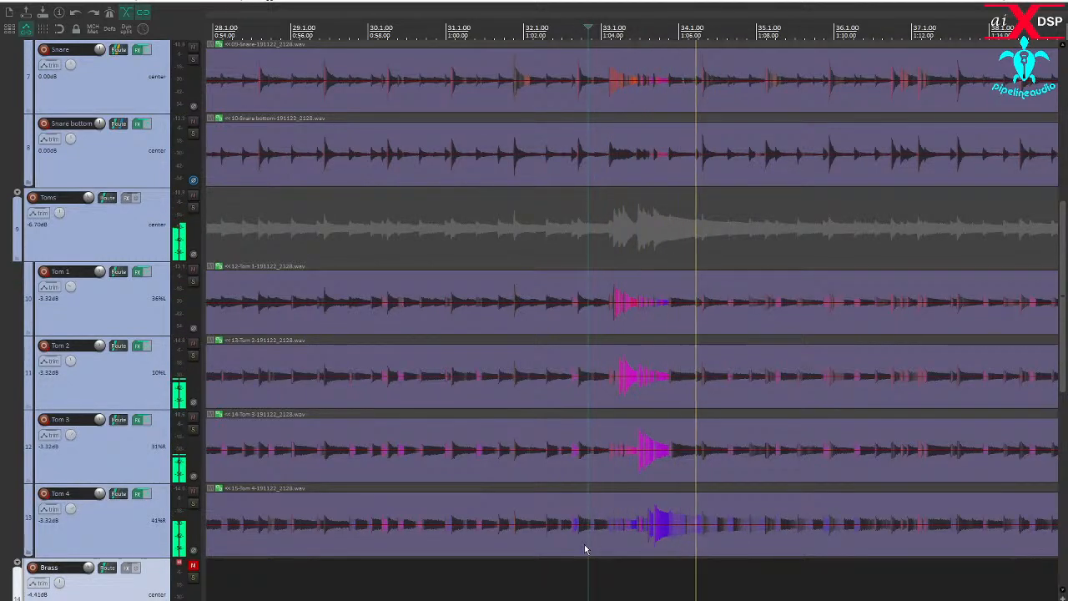
{"action": "left_click_drag", "start_coordinate": [586, 548], "coordinate": [785, 519]}
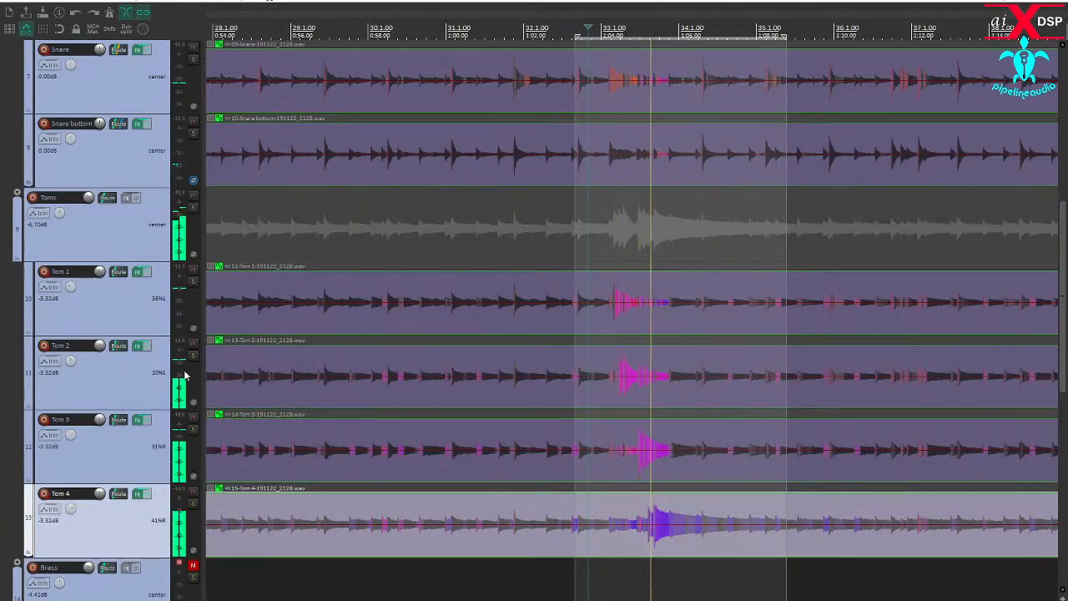
- Solo Tom 1 and reopen its Multi Band Gate window, placing it clear of the selected fill
{"action": "left_click", "coordinate": [193, 281]}
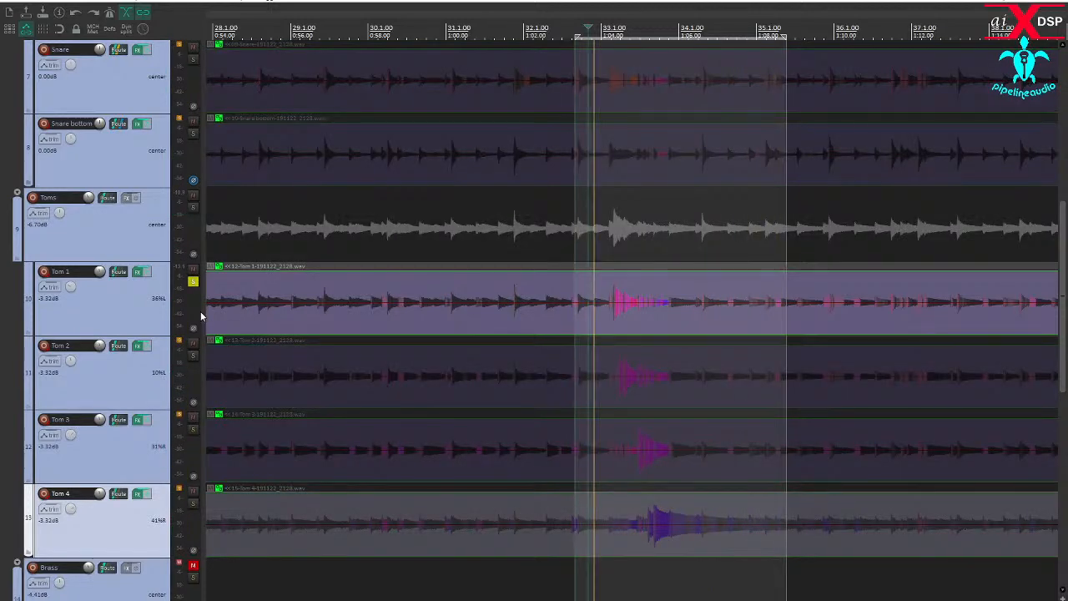
{"action": "left_click", "coordinate": [138, 271]}
{"action": "left_click_drag", "start_coordinate": [442, 126], "coordinate": [307, 80]}
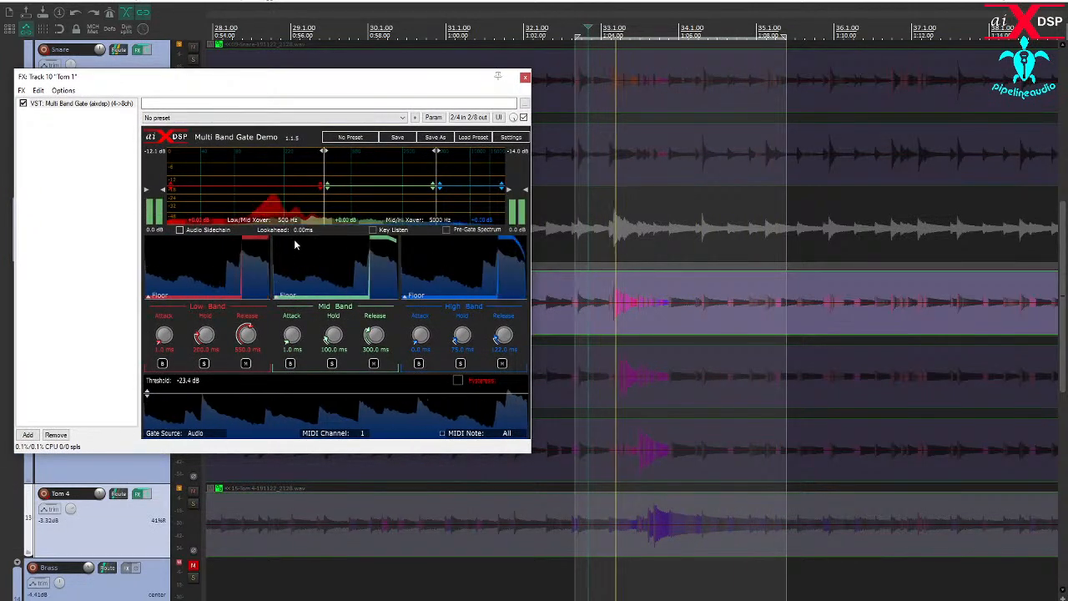
- Set Tom 1's gate crossovers to 156 Hz and 1593 Hz, and shorten the High Band hold to about 63 ms and release to 94 ms
{"action": "left_click_drag", "start_coordinate": [324, 208], "coordinate": [267, 208]}
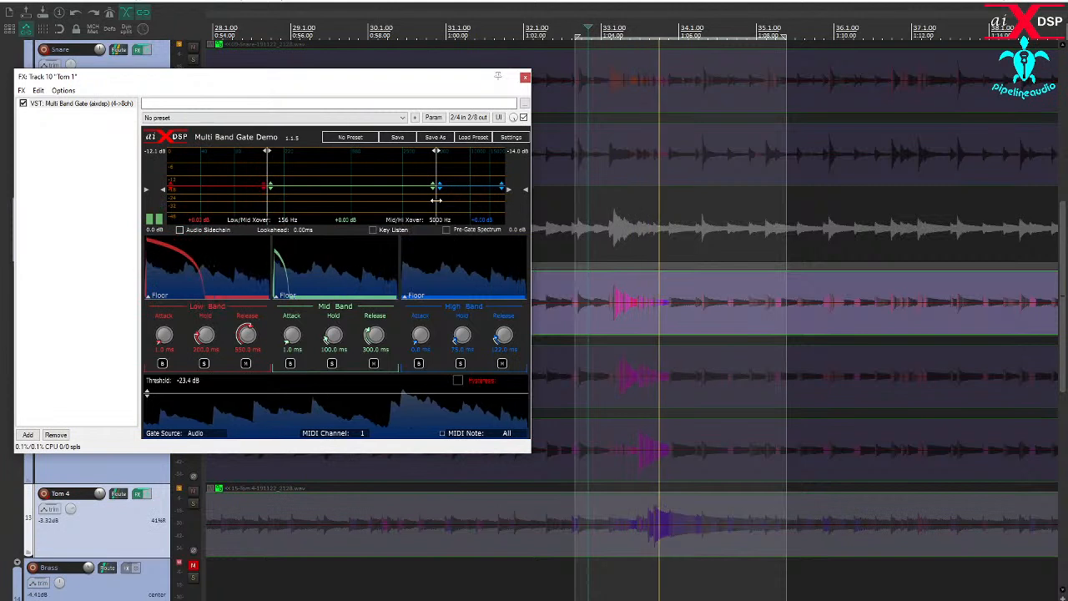
{"action": "left_click_drag", "start_coordinate": [435, 200], "coordinate": [381, 197]}
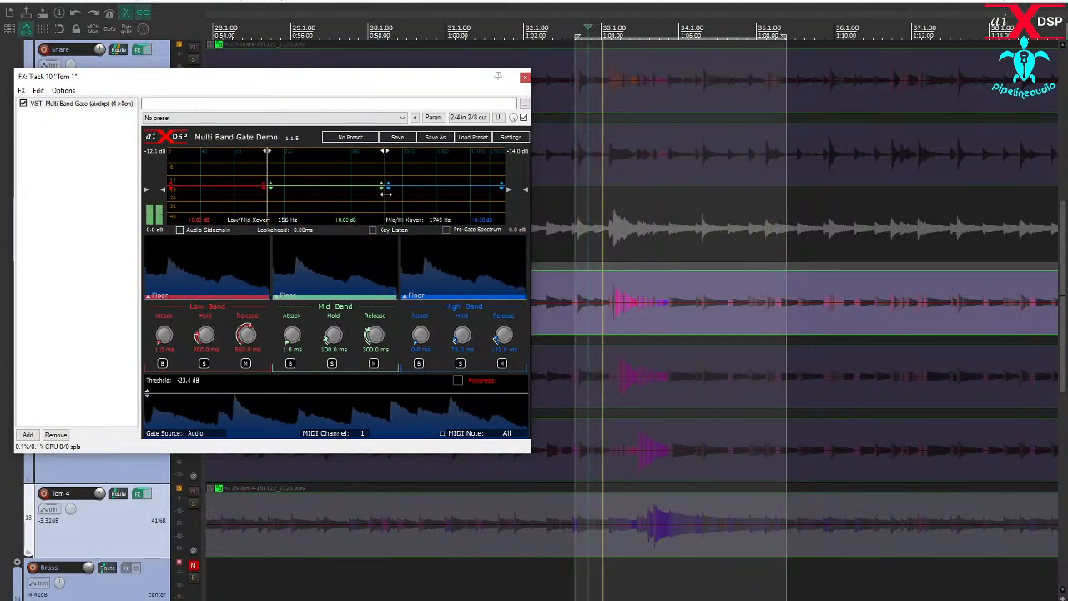
{"action": "left_click_drag", "start_coordinate": [372, 192], "coordinate": [380, 190]}
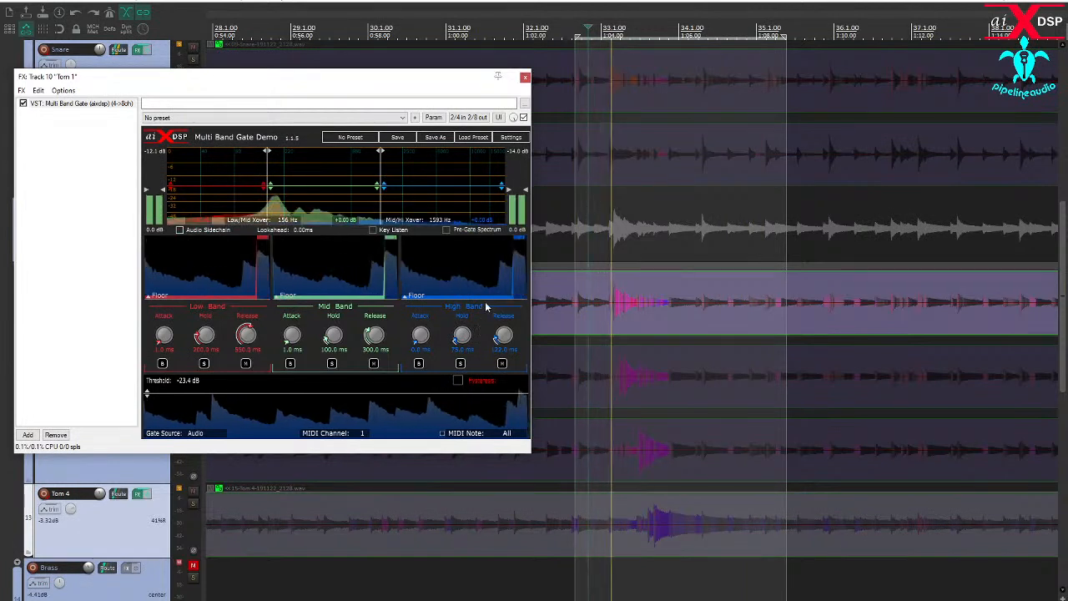
{"action": "left_click_drag", "start_coordinate": [460, 334], "coordinate": [504, 341]}
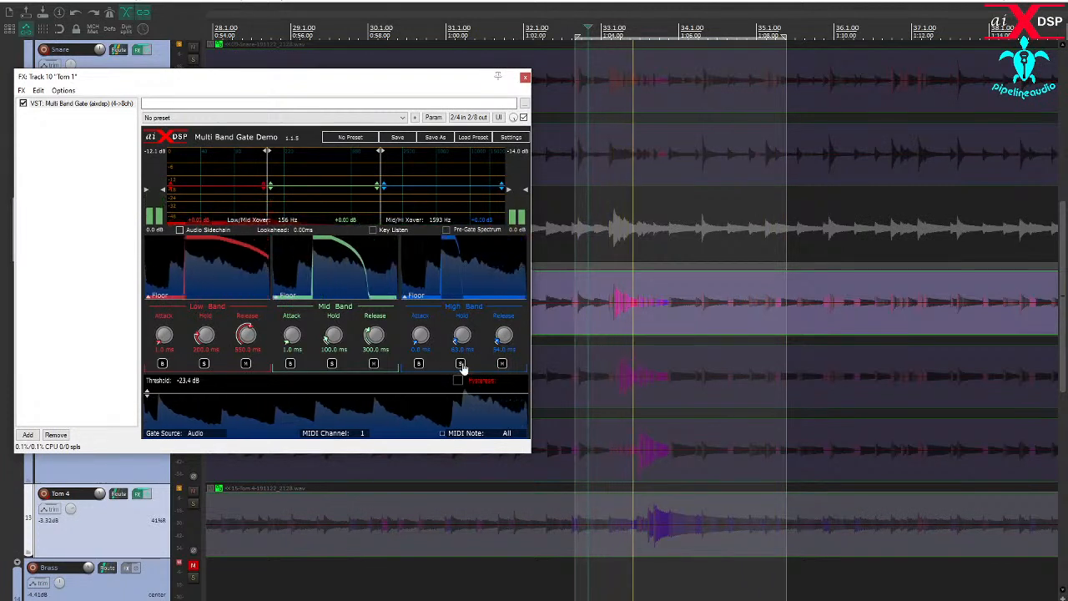
- Trim the time selection to run from bar 33 to midway through bar 34, and boost the gain of Tom 1's soloed High Band
{"action": "left_click", "coordinate": [460, 364]}
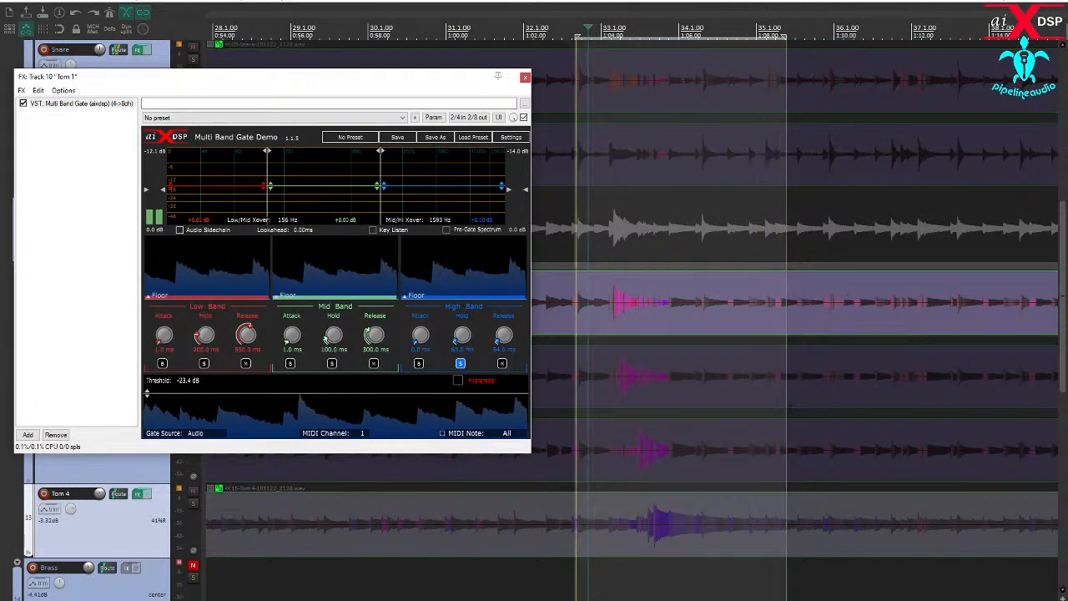
{"action": "left_click_drag", "start_coordinate": [784, 412], "coordinate": [728, 412]}
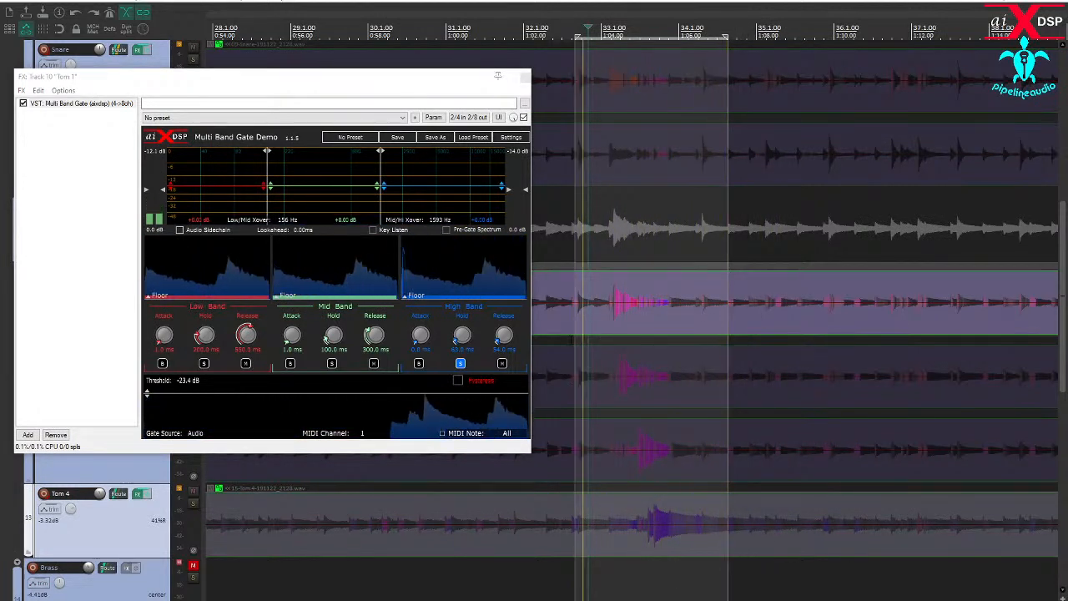
{"action": "left_click_drag", "start_coordinate": [575, 340], "coordinate": [599, 340]}
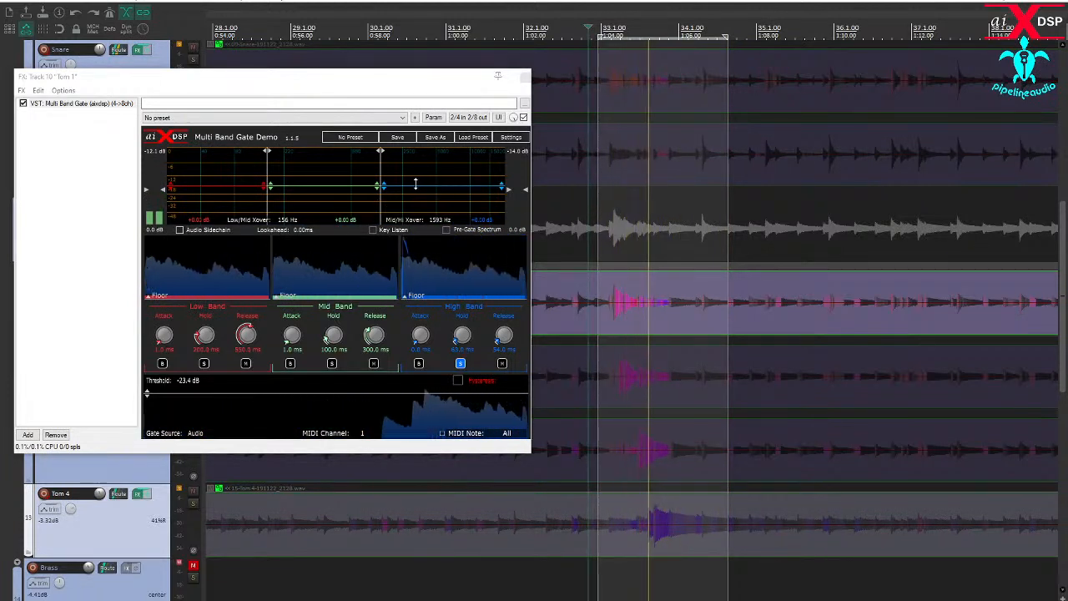
{"action": "left_click_drag", "start_coordinate": [416, 185], "coordinate": [421, 157]}
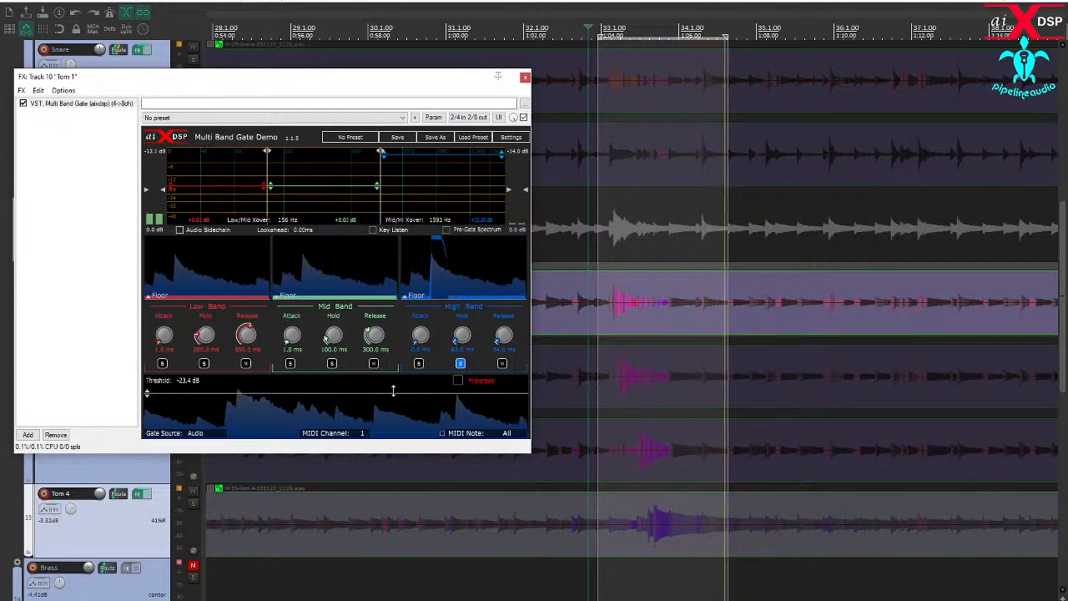
- Lower Tom 1's key filter low-pass to 323 Hz while using Key Listen, and set the gate threshold to -23.4 dB
{"action": "left_click_drag", "start_coordinate": [393, 390], "coordinate": [391, 391]}
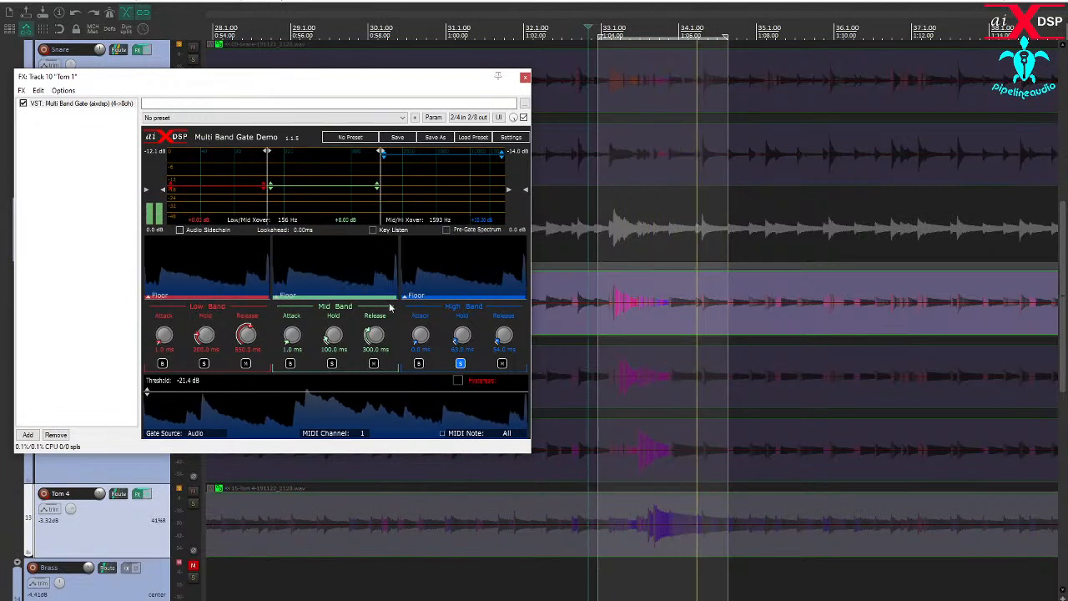
{"action": "left_click", "coordinate": [374, 230]}
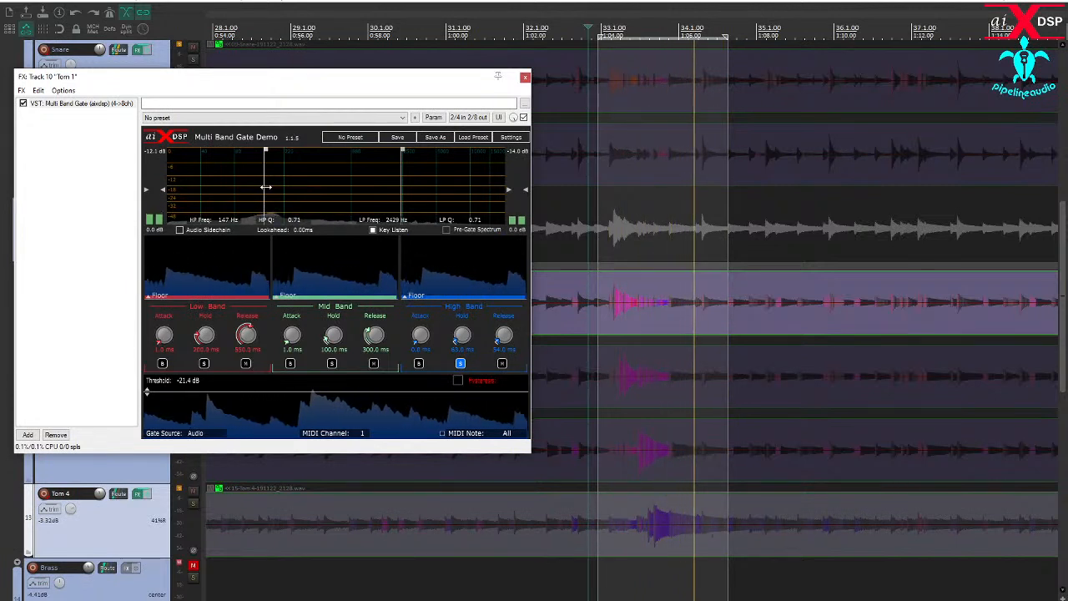
{"action": "left_click_drag", "start_coordinate": [403, 202], "coordinate": [305, 213]}
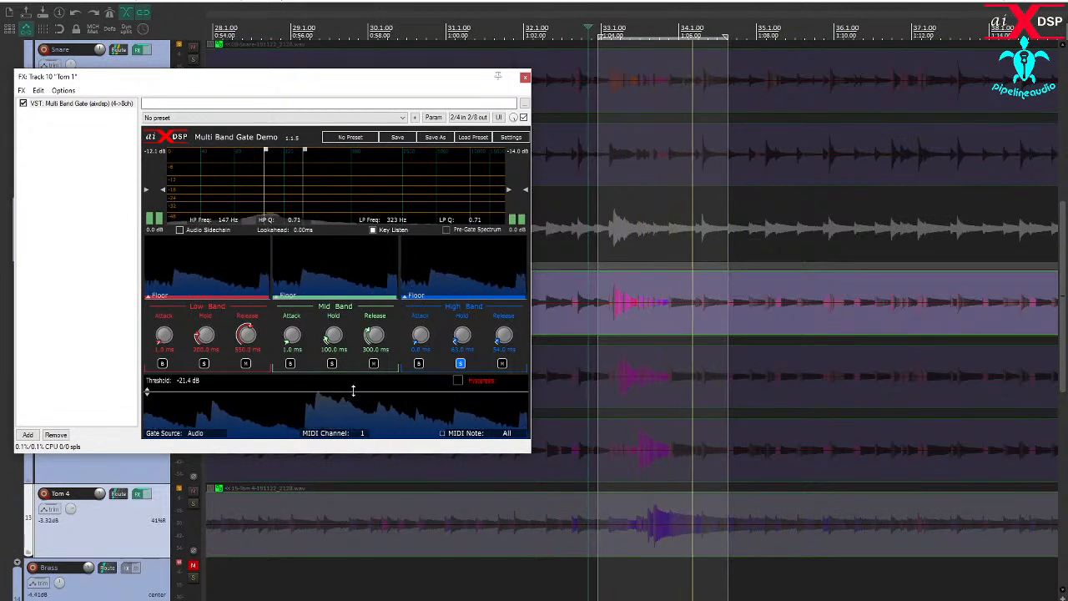
{"action": "left_click_drag", "start_coordinate": [352, 391], "coordinate": [348, 394]}
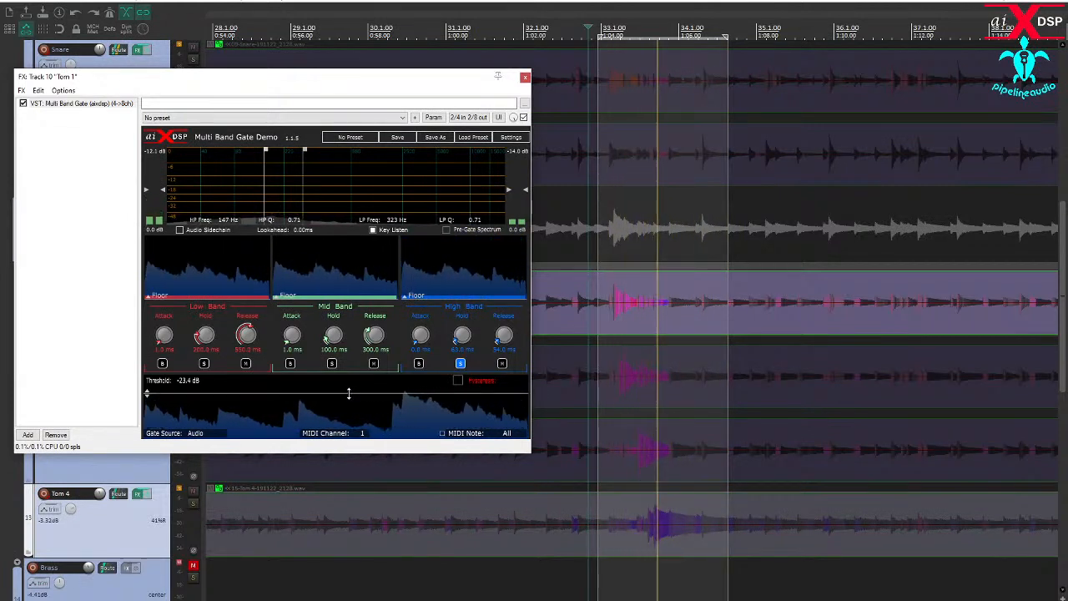
{"action": "left_click", "coordinate": [373, 229]}
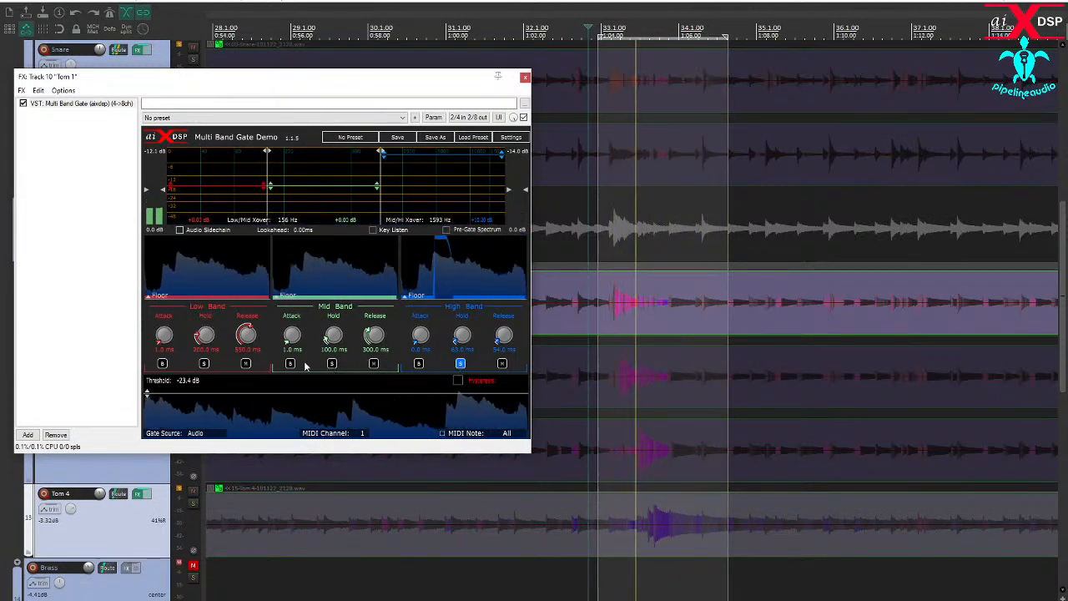
- Set Tom 1's Low Band hold to 380 ms and the low/mid crossover to 205 Hz, then compare with the gate bypassed
{"action": "left_click", "coordinate": [203, 363]}
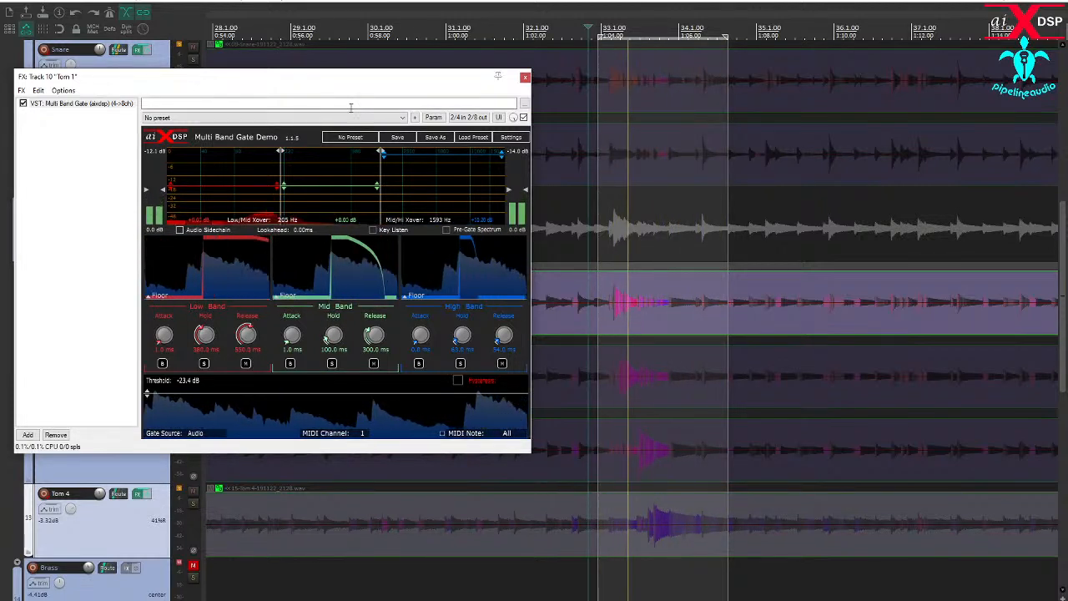
{"action": "left_click", "coordinate": [24, 103]}
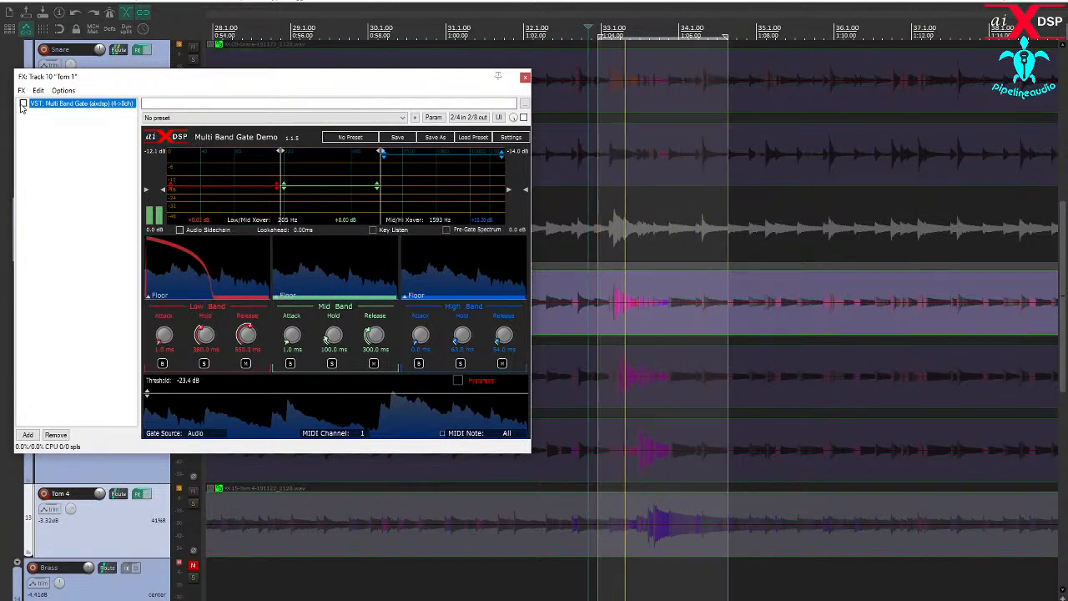
{"action": "left_click", "coordinate": [23, 104]}
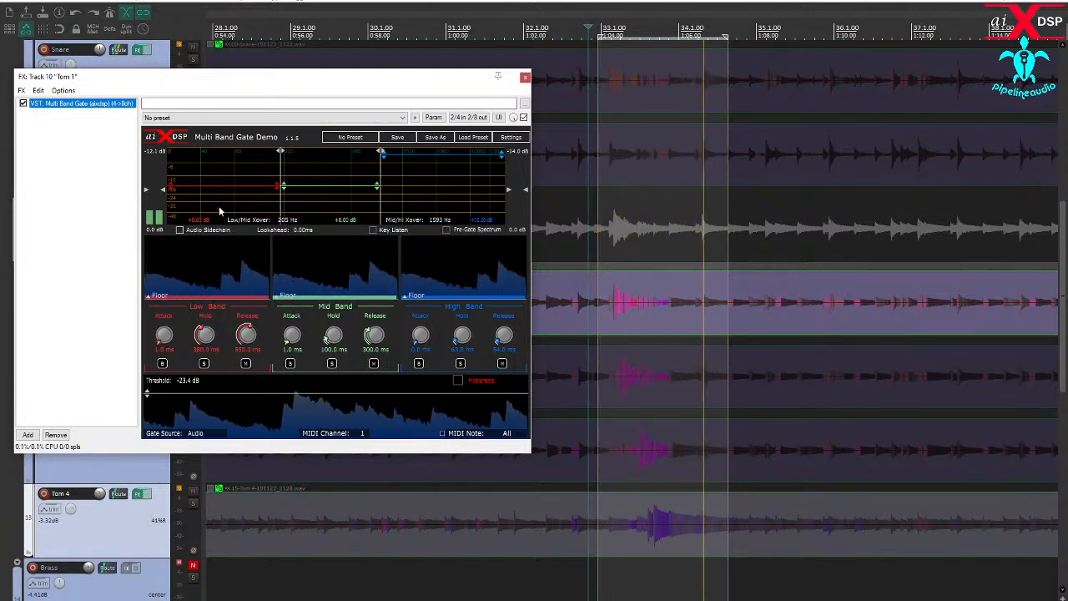
- Audition Tom 1's Mid Band in solo and lower that band's gain to -6.50 dB
{"action": "left_click", "coordinate": [332, 364]}
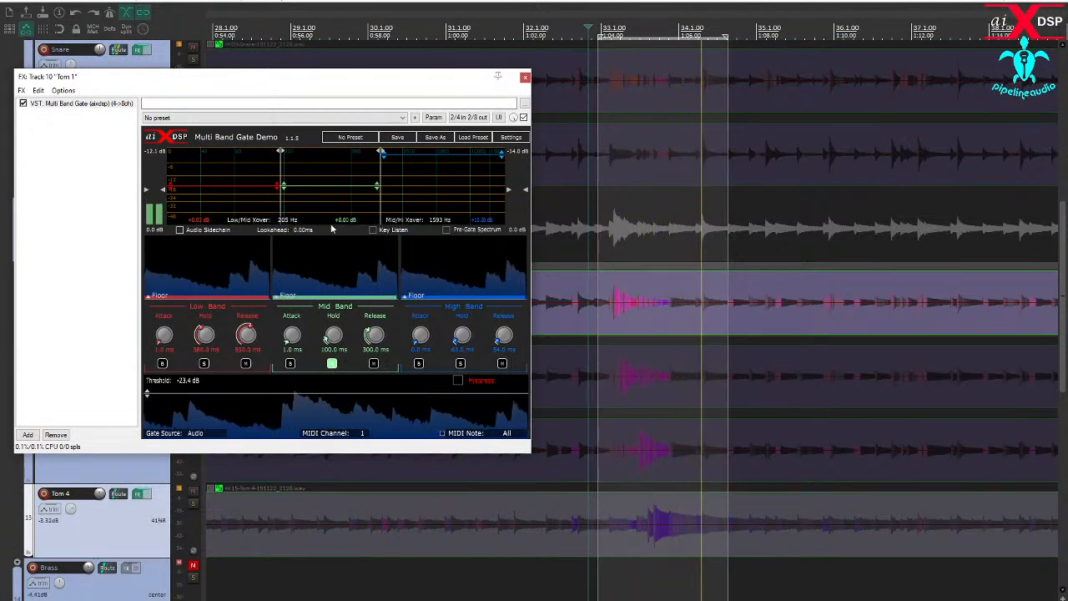
{"action": "left_click", "coordinate": [332, 366]}
{"action": "left_click_drag", "start_coordinate": [324, 189], "coordinate": [325, 203]}
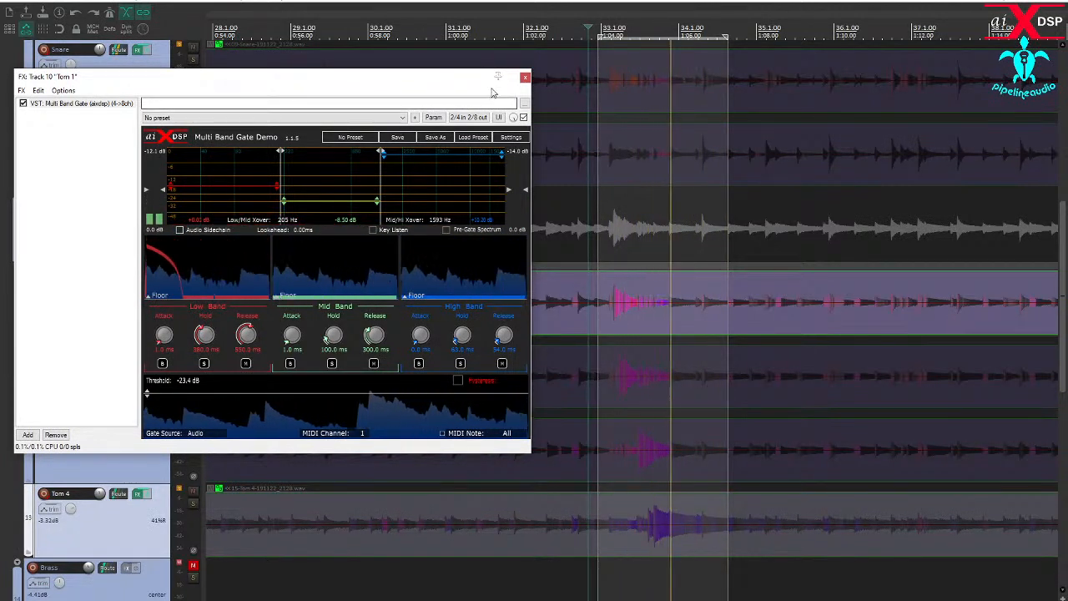
- Close Tom 1's effects window, switch the solo from Tom 1 to Tom 2, and open Tom 2's Multi Band Gate
{"action": "left_click", "coordinate": [524, 78]}
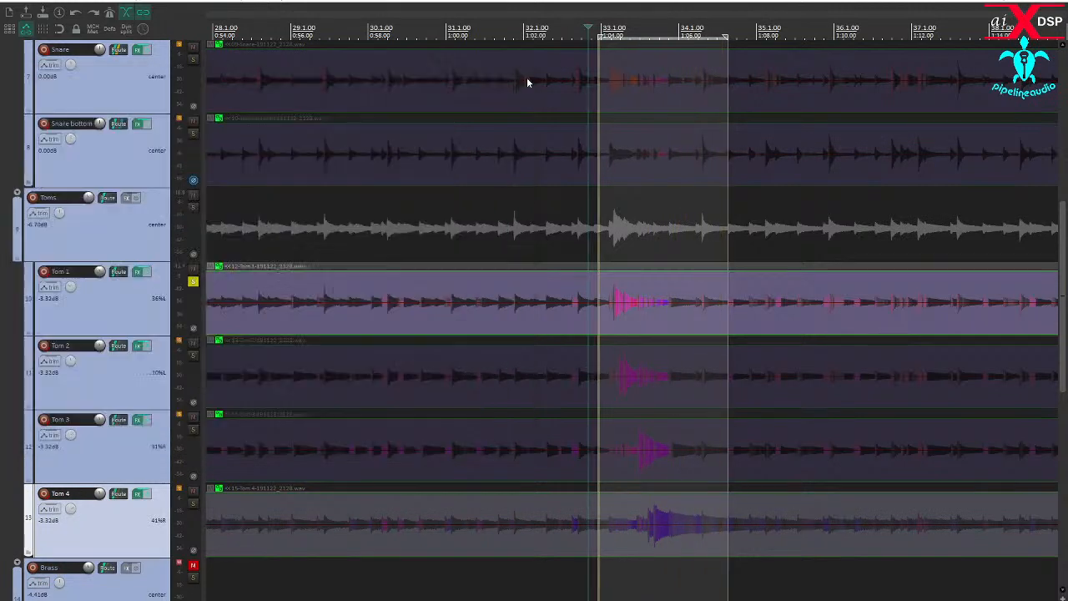
{"action": "left_click", "coordinate": [193, 356]}
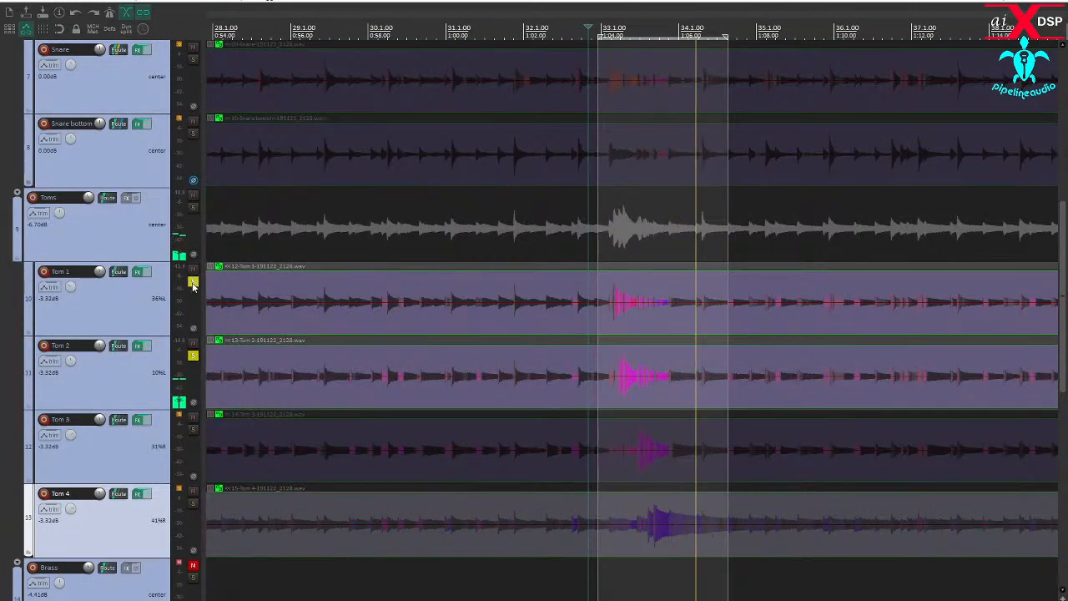
{"action": "left_click", "coordinate": [192, 282]}
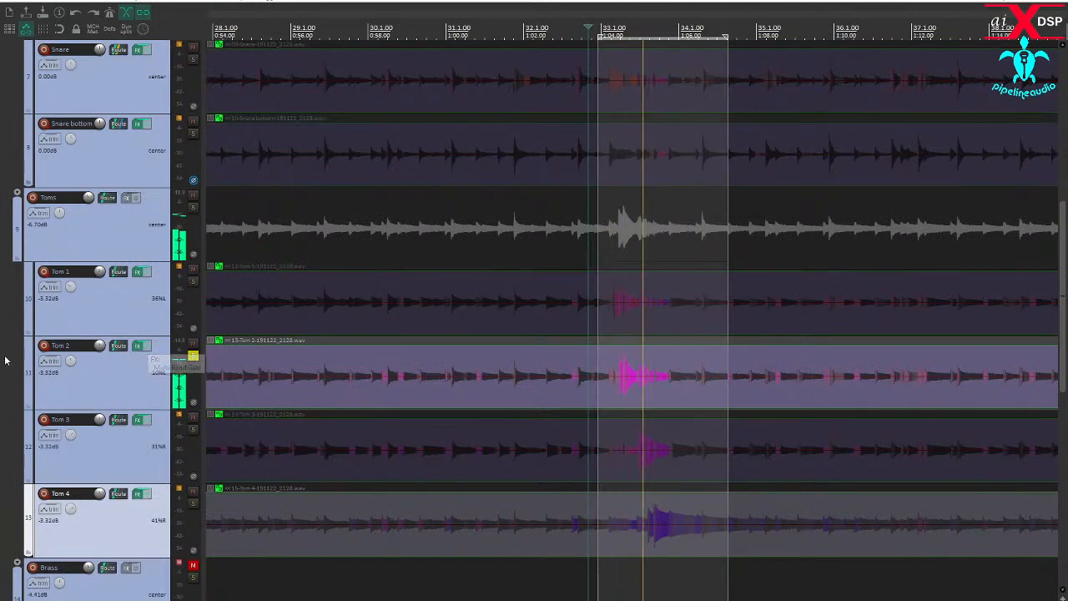
{"action": "left_click", "coordinate": [138, 346]}
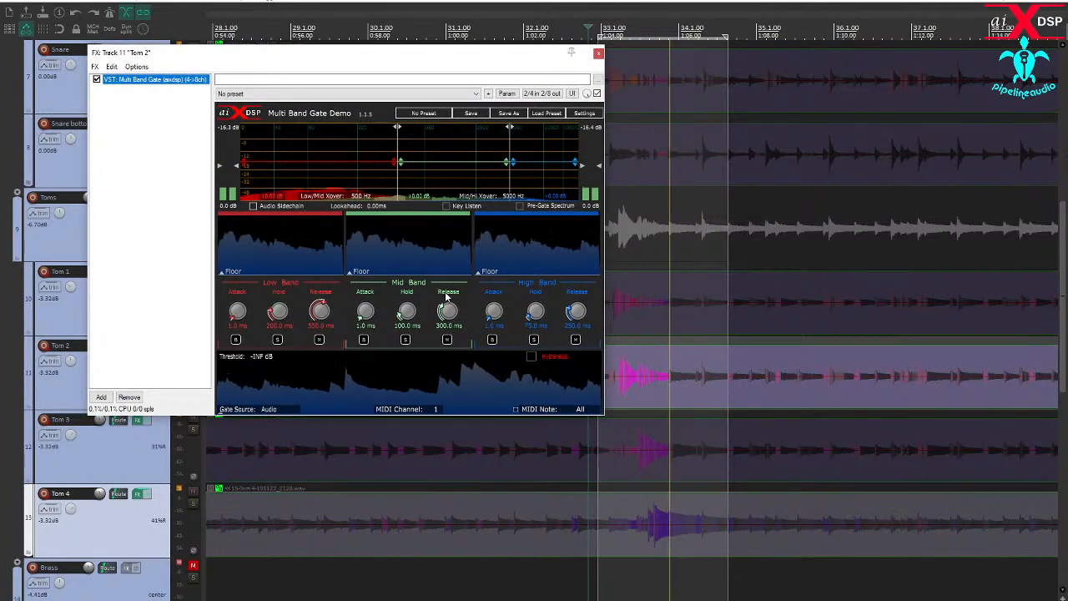
- Use Key Listen to narrow Tom 2's key filter to 100 Hz high-pass and 171 Hz low-pass, and set the threshold to -26.2 dB
{"action": "left_click", "coordinate": [446, 205]}
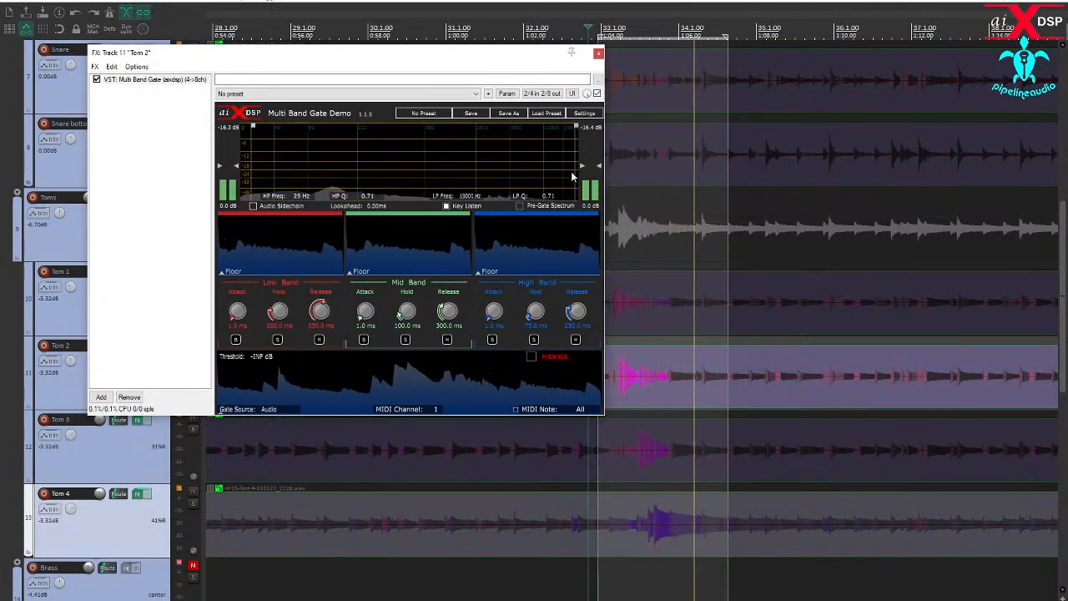
{"action": "left_click_drag", "start_coordinate": [574, 171], "coordinate": [351, 166]}
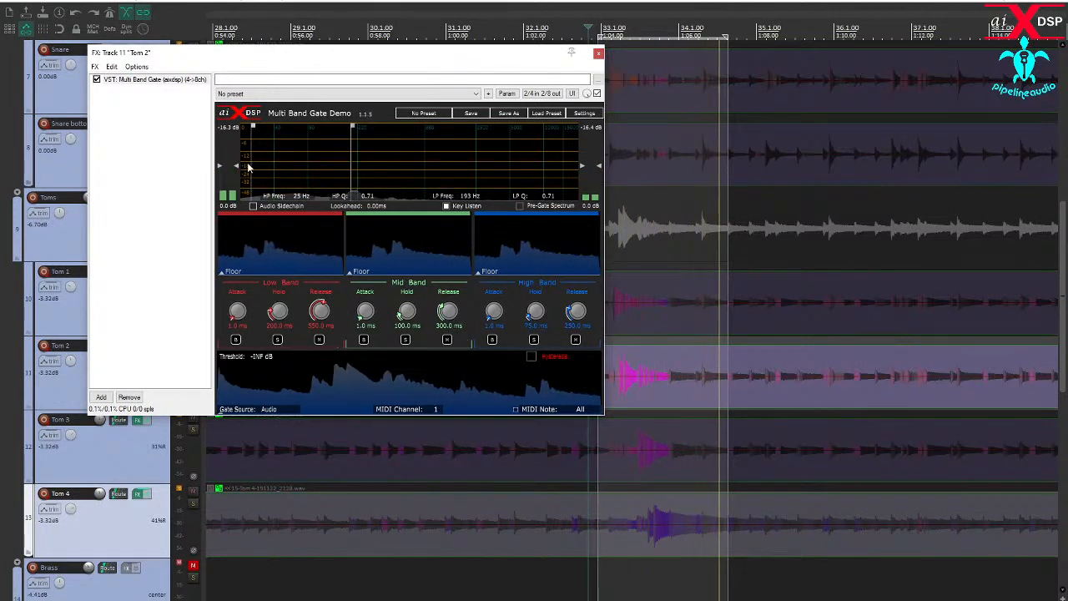
{"action": "left_click_drag", "start_coordinate": [248, 164], "coordinate": [319, 175]}
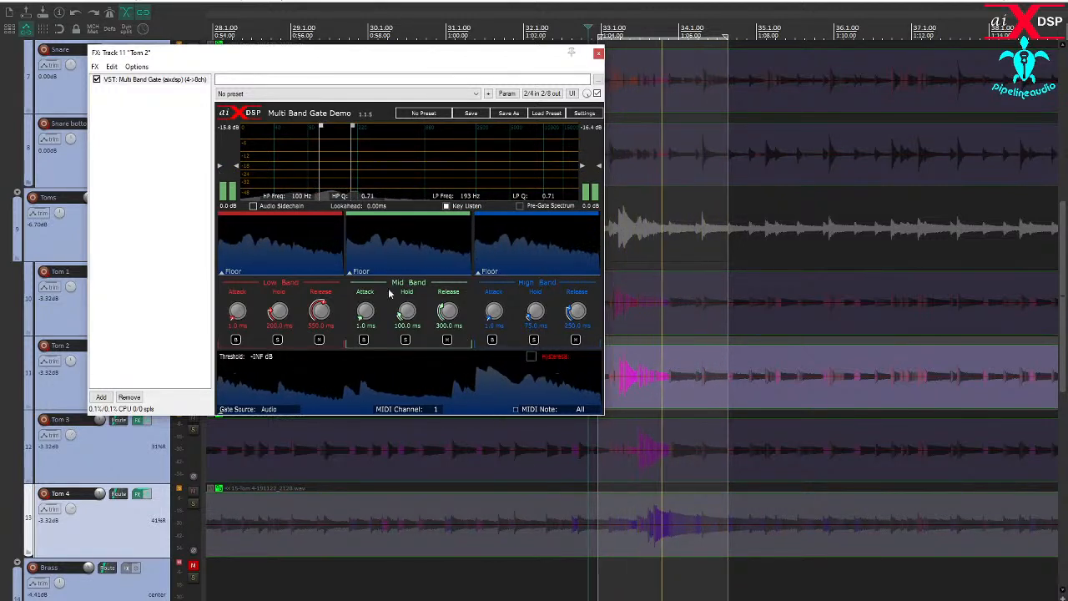
{"action": "left_click_drag", "start_coordinate": [347, 178], "coordinate": [344, 178]}
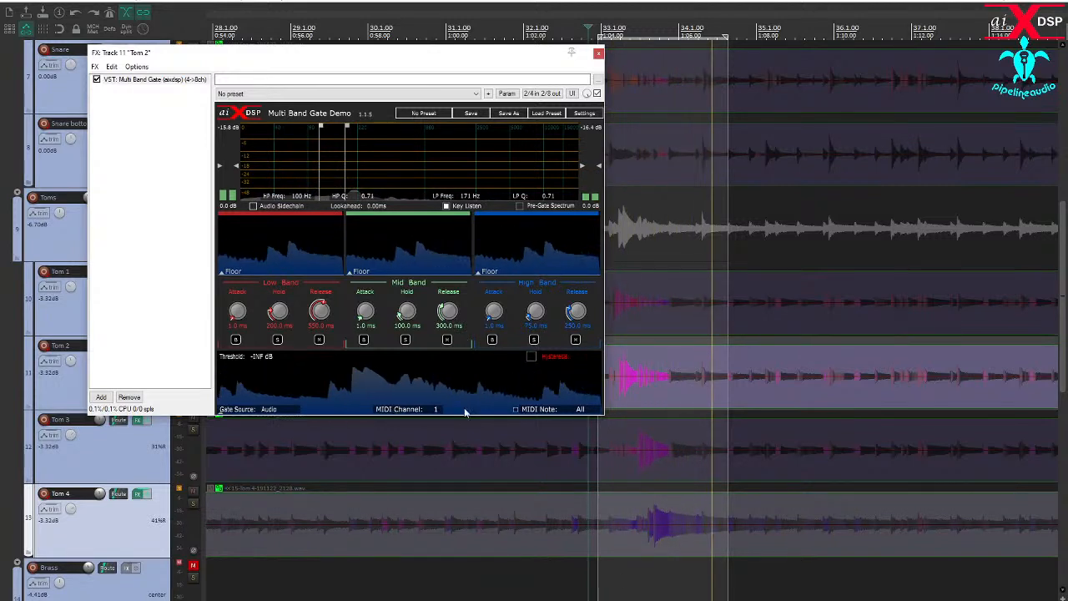
{"action": "left_click", "coordinate": [446, 207]}
{"action": "left_click_drag", "start_coordinate": [441, 409], "coordinate": [437, 371]}
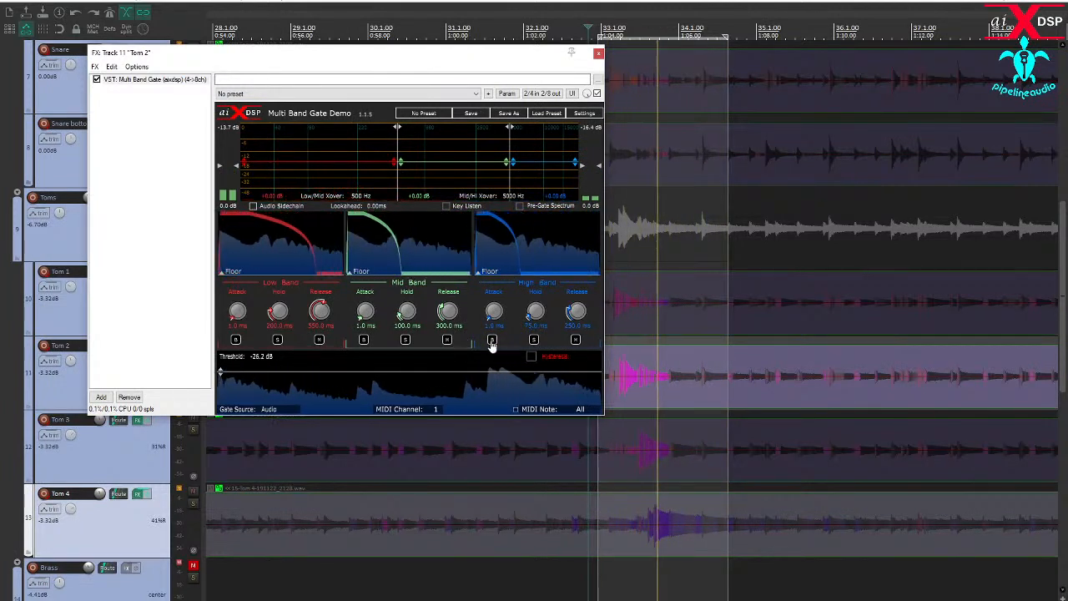
- Set Tom 2's High Band to 0.0 ms attack, 51 ms hold and 106 ms release, with crossovers at 193 Hz and 1313 Hz
{"action": "left_click_drag", "start_coordinate": [490, 313], "coordinate": [474, 408]}
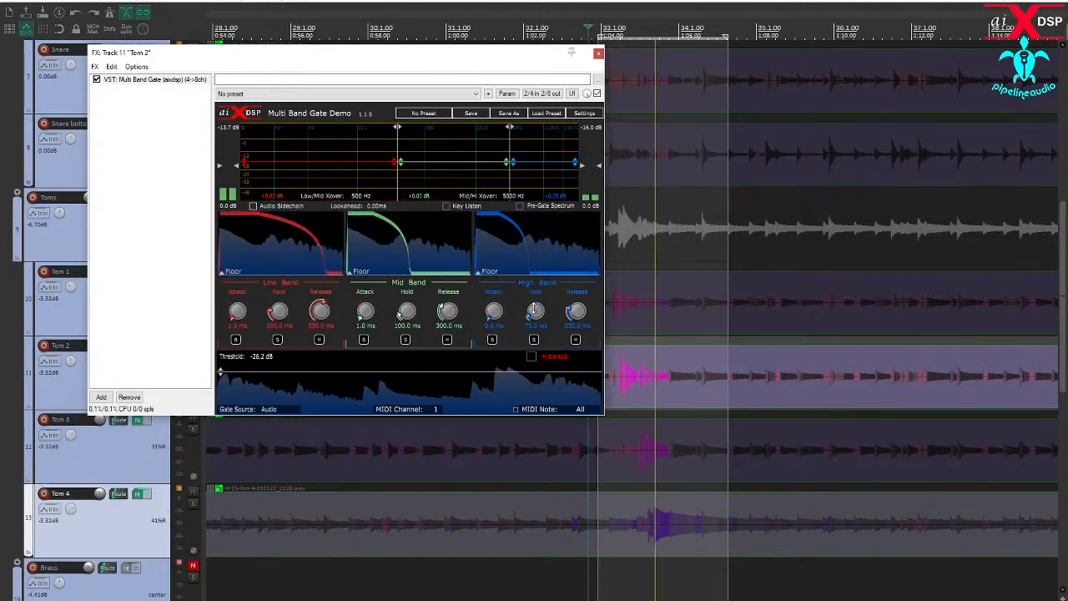
{"action": "left_click_drag", "start_coordinate": [576, 321], "coordinate": [535, 315]}
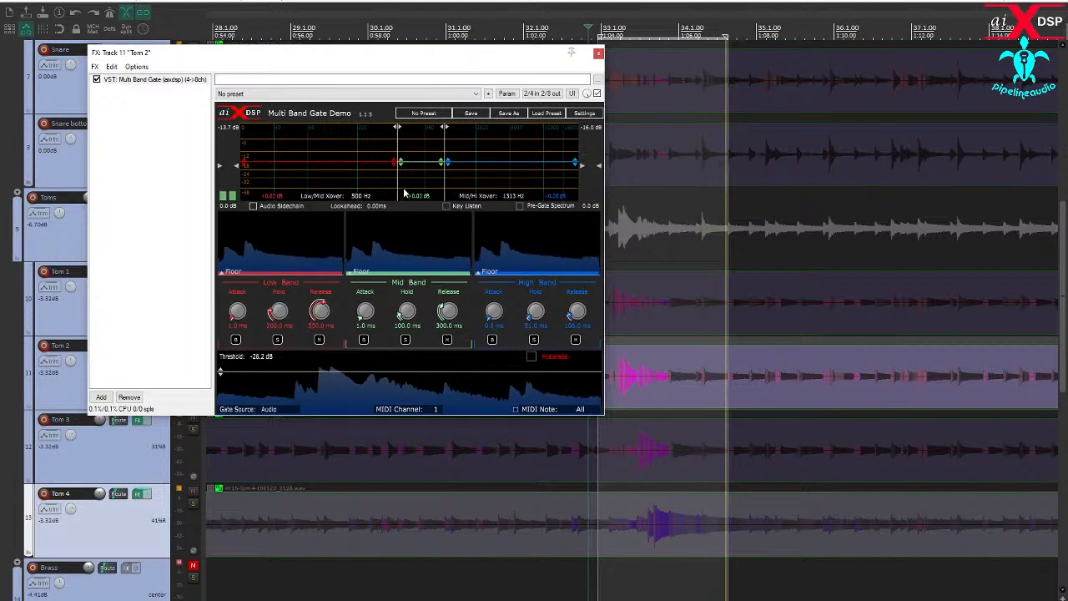
{"action": "left_click_drag", "start_coordinate": [398, 180], "coordinate": [351, 181]}
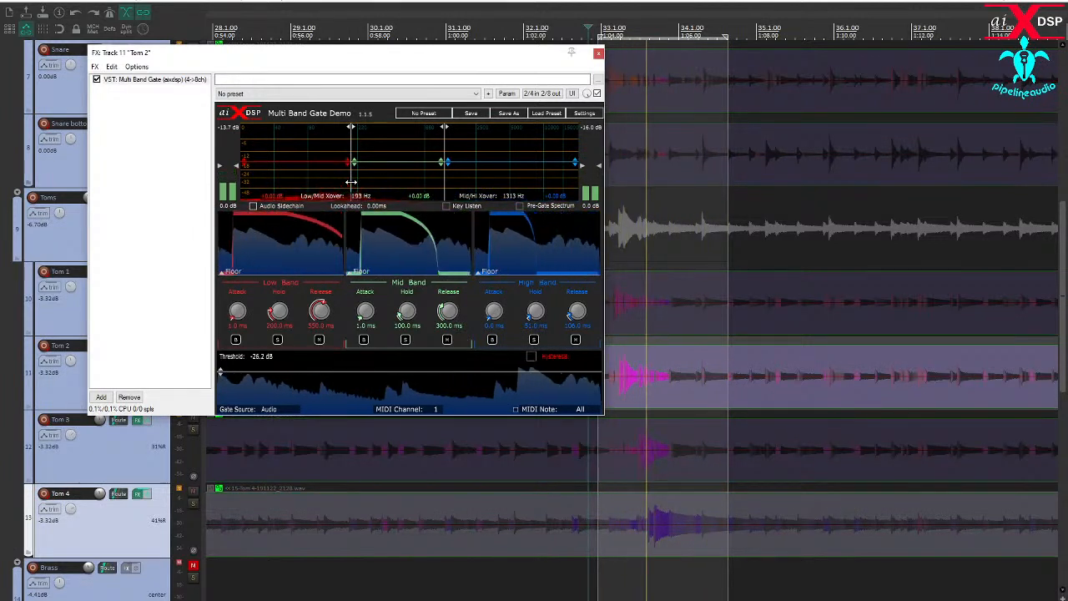
- Audition Tom 2's Low and Mid Bands in solo, and set the Mid Band release to 144 ms and its gain to -5.50 dB
{"action": "left_click", "coordinate": [278, 340]}
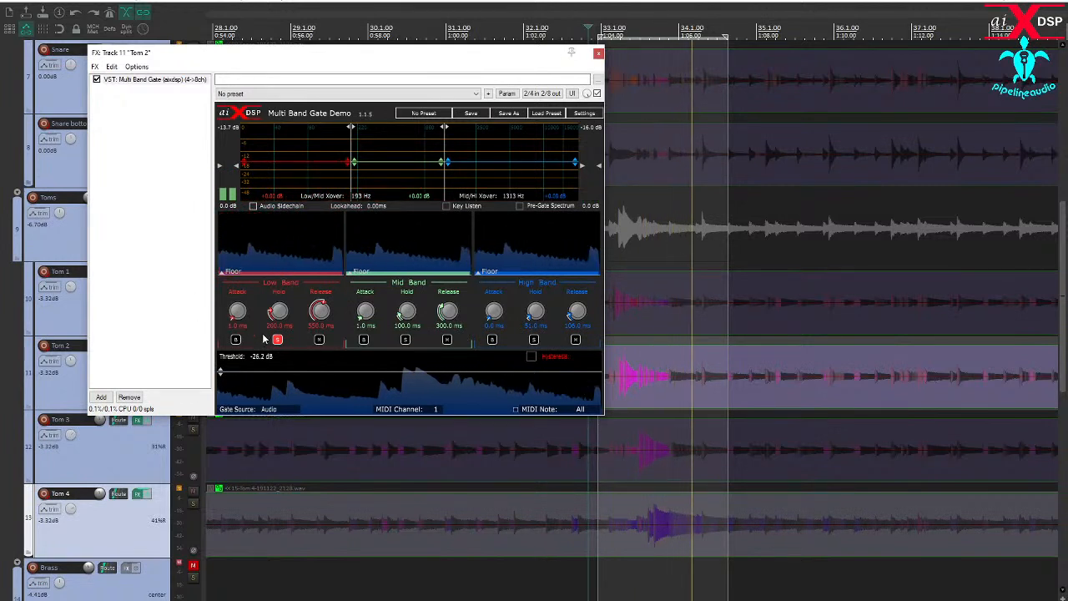
{"action": "left_click", "coordinate": [406, 339]}
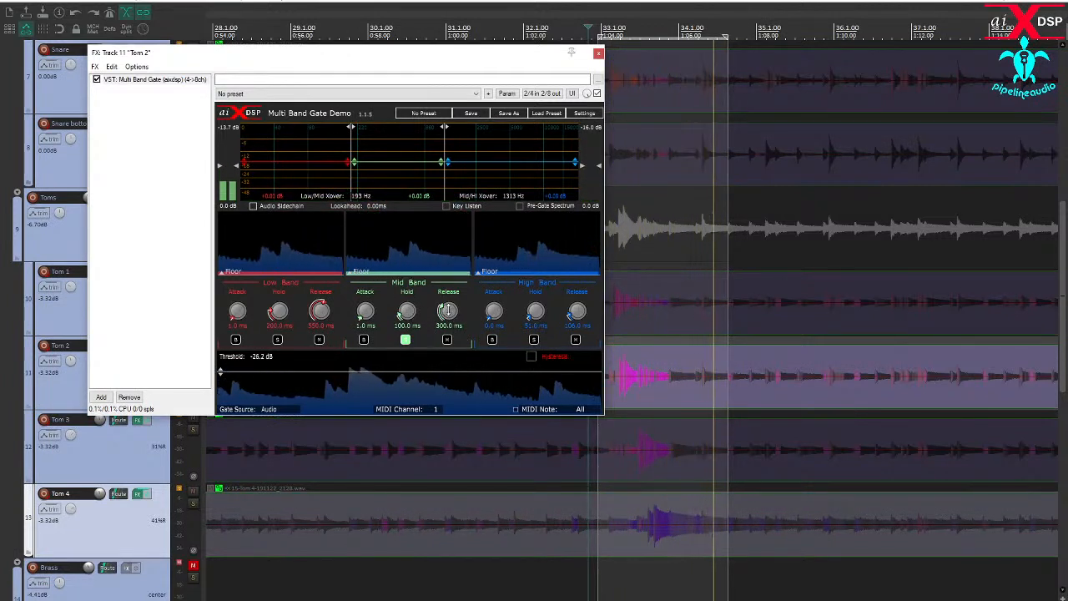
{"action": "left_click_drag", "start_coordinate": [442, 311], "coordinate": [443, 315]}
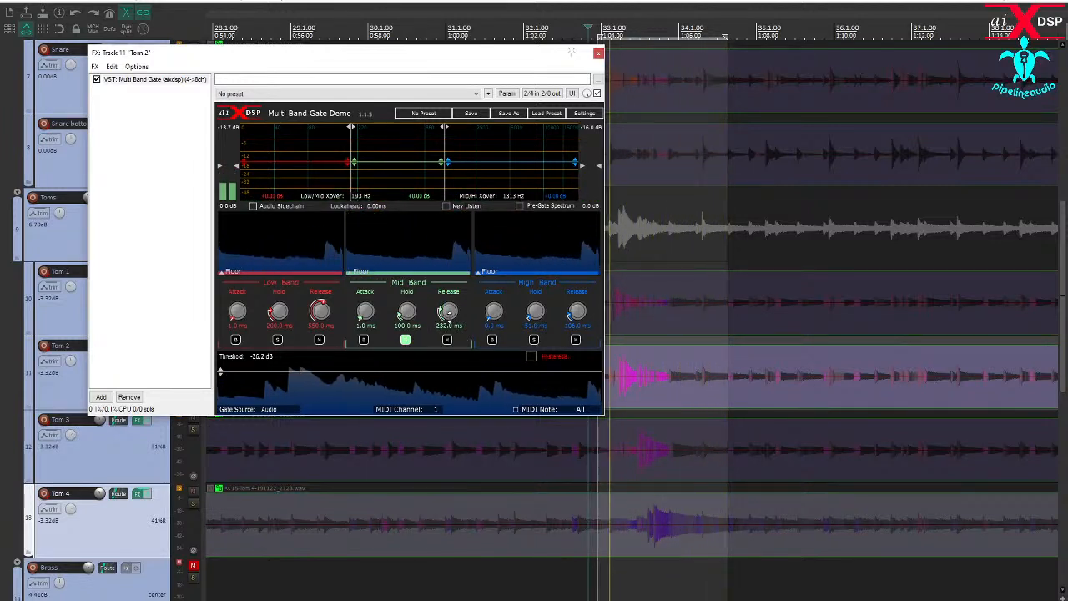
{"action": "left_click_drag", "start_coordinate": [446, 313], "coordinate": [448, 318]}
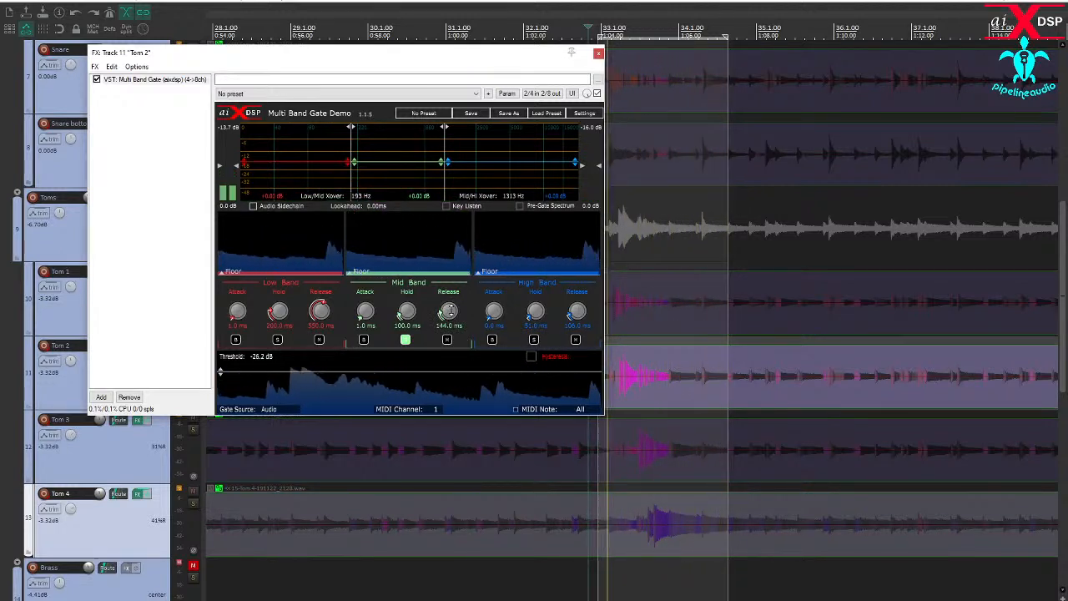
{"action": "left_click", "coordinate": [405, 340]}
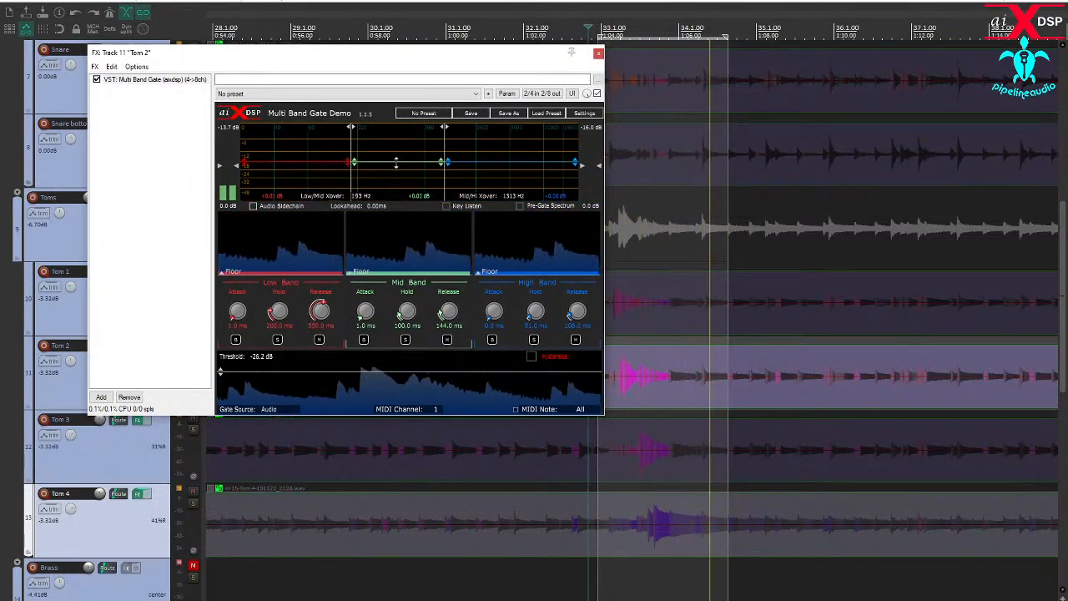
{"action": "left_click_drag", "start_coordinate": [397, 161], "coordinate": [387, 176]}
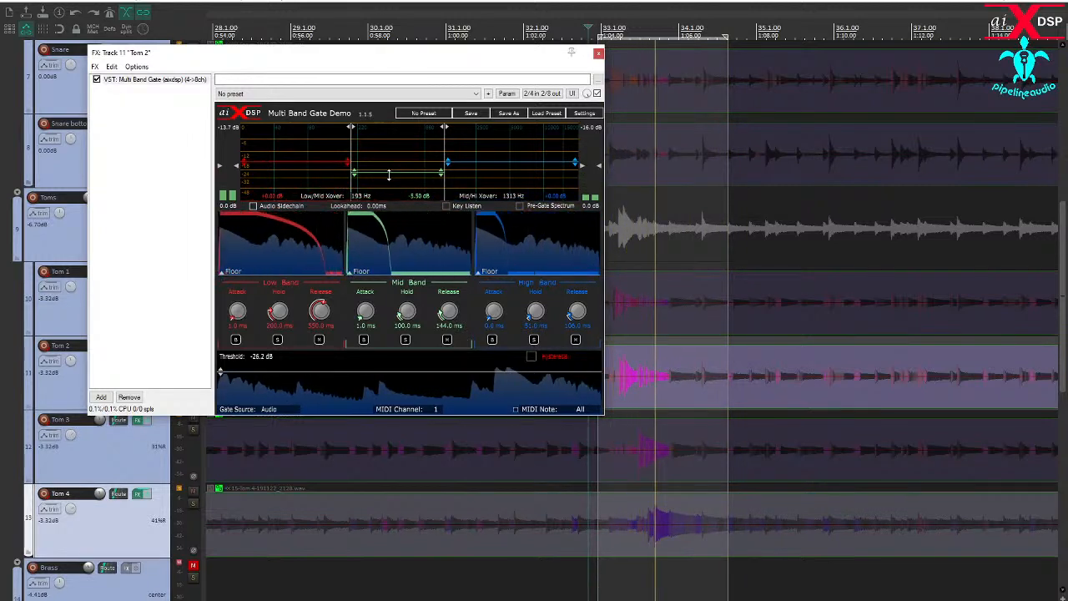
- Close Tom 2's effects window, switch the solo from Tom 2 to Tom 3, and open Tom 3's Multi Band Gate
{"action": "left_click", "coordinate": [598, 55]}
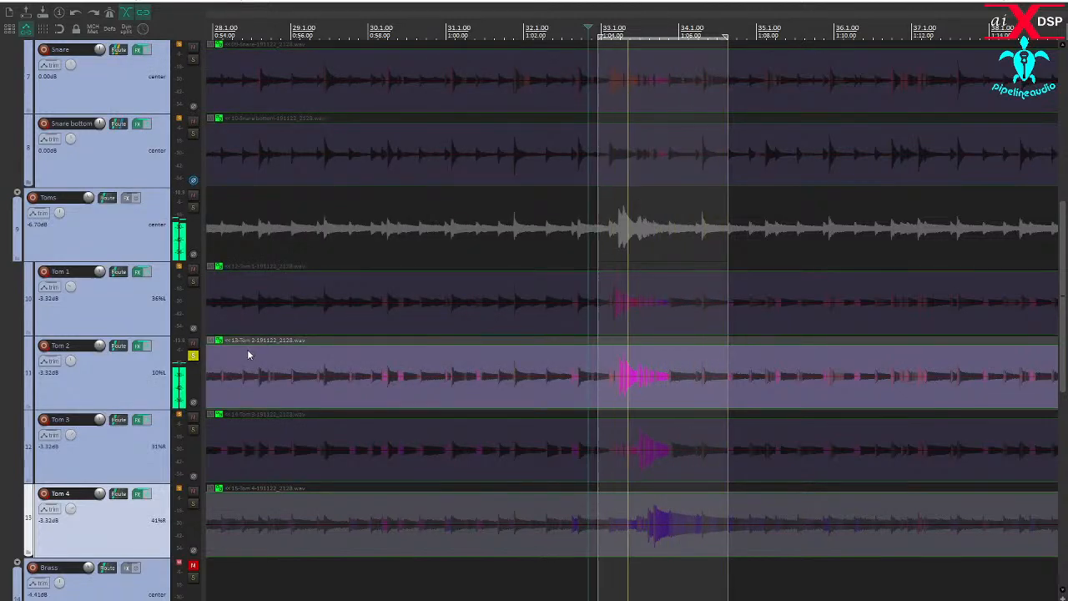
{"action": "left_click", "coordinate": [193, 430]}
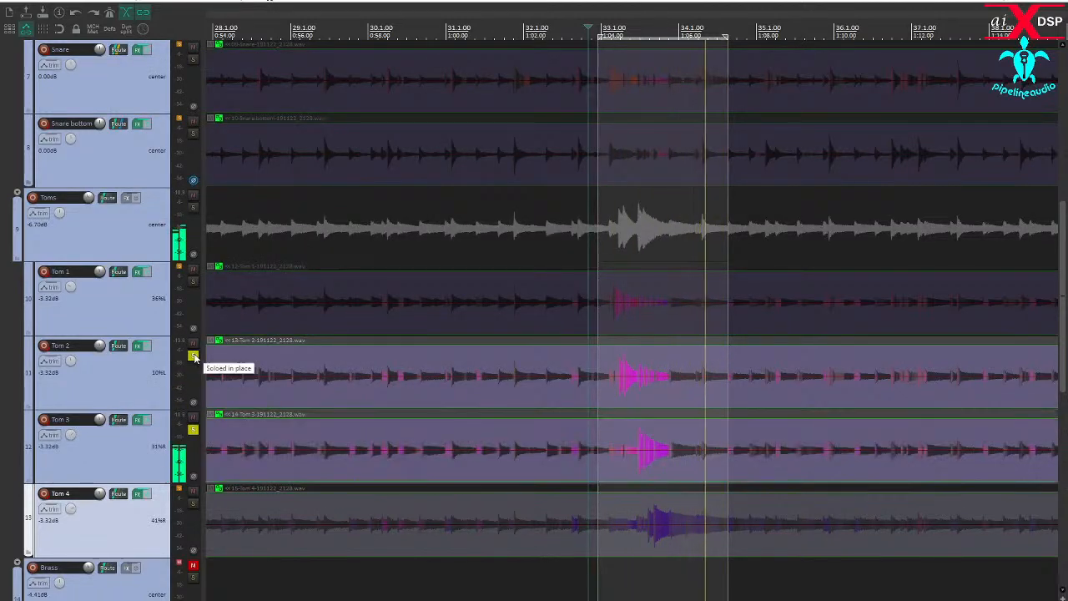
{"action": "left_click", "coordinate": [139, 420]}
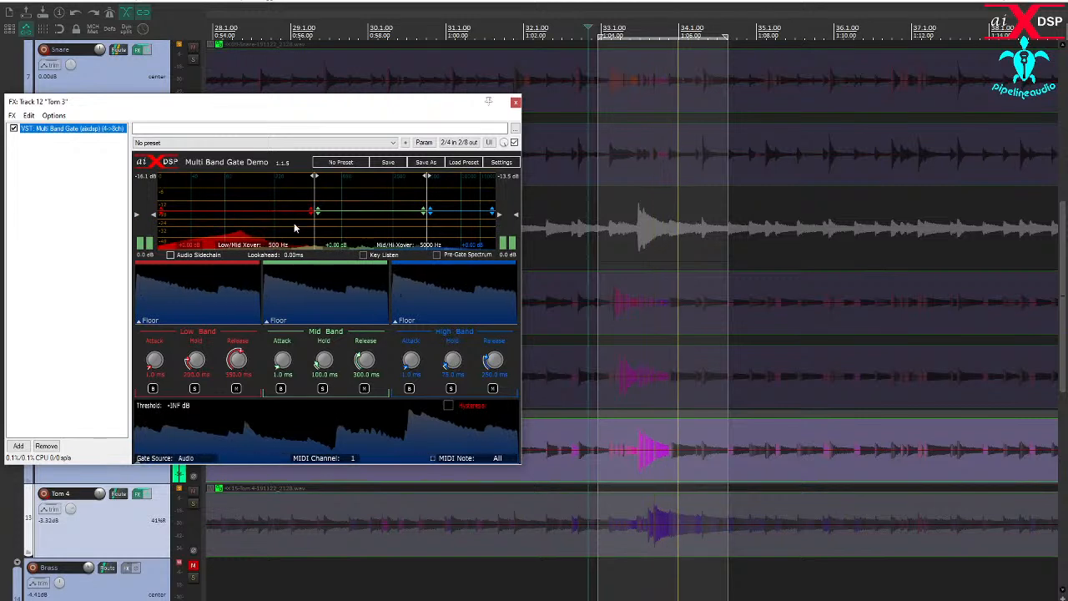
- Set Tom 3's Low/Mid crossover to 169 Hz, its key filter to 81 Hz high-pass and 161 Hz low-pass, and the threshold to -26.9 dB
{"action": "mouse_move", "coordinate": [313, 224]}
{"action": "left_mouse_down"}
{"action": "mouse_move", "coordinate": [216, 225]}
{"action": "mouse_move", "coordinate": [261, 234]}
{"action": "left_mouse_up"}
{"action": "left_click", "coordinate": [363, 255]}
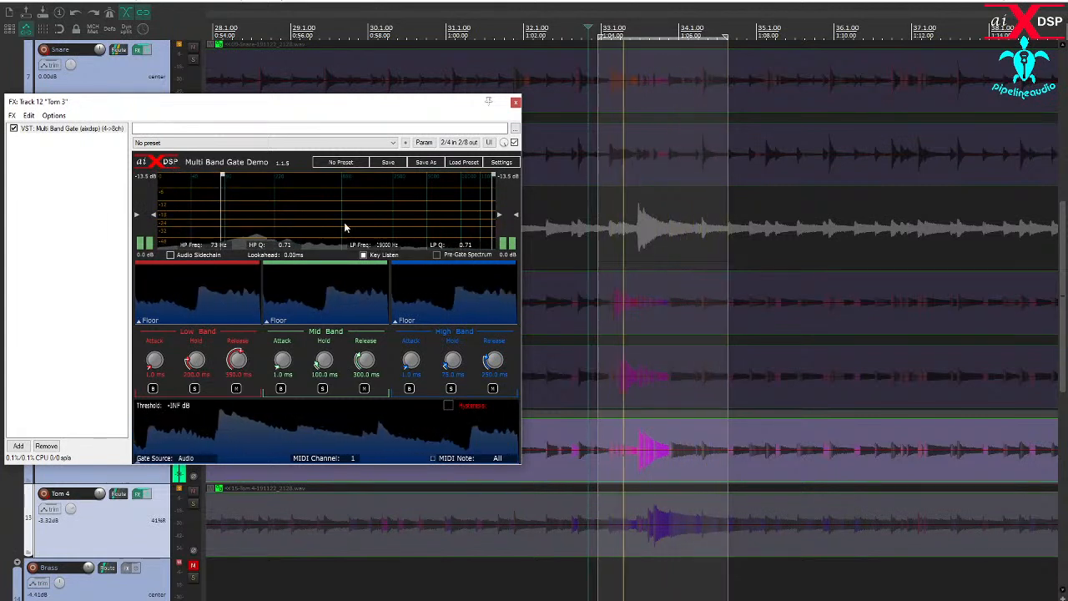
{"action": "left_click_drag", "start_coordinate": [488, 219], "coordinate": [260, 215]}
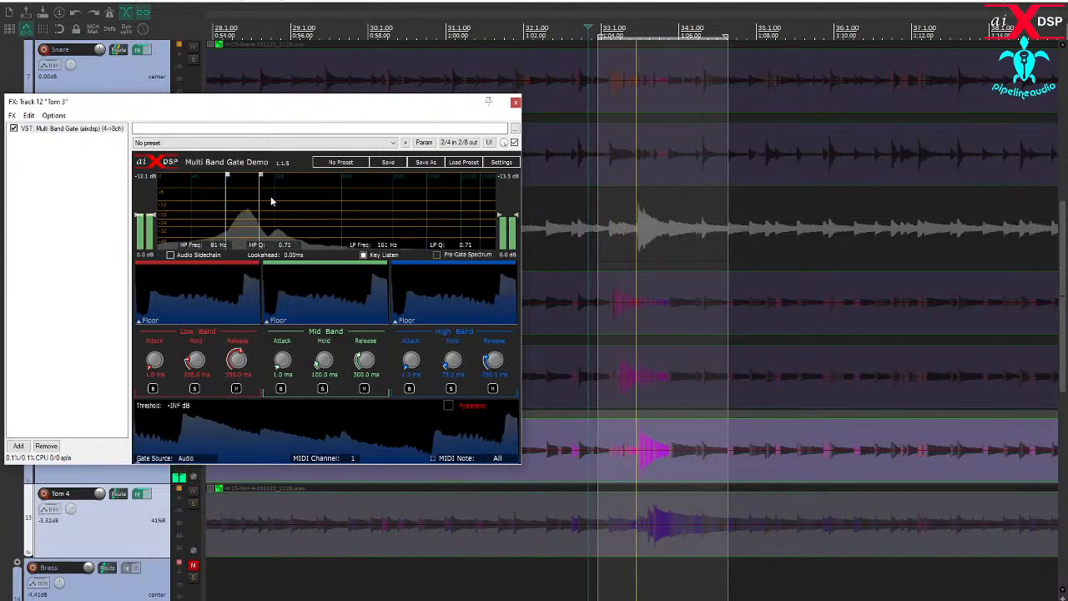
{"action": "left_click", "coordinate": [364, 257]}
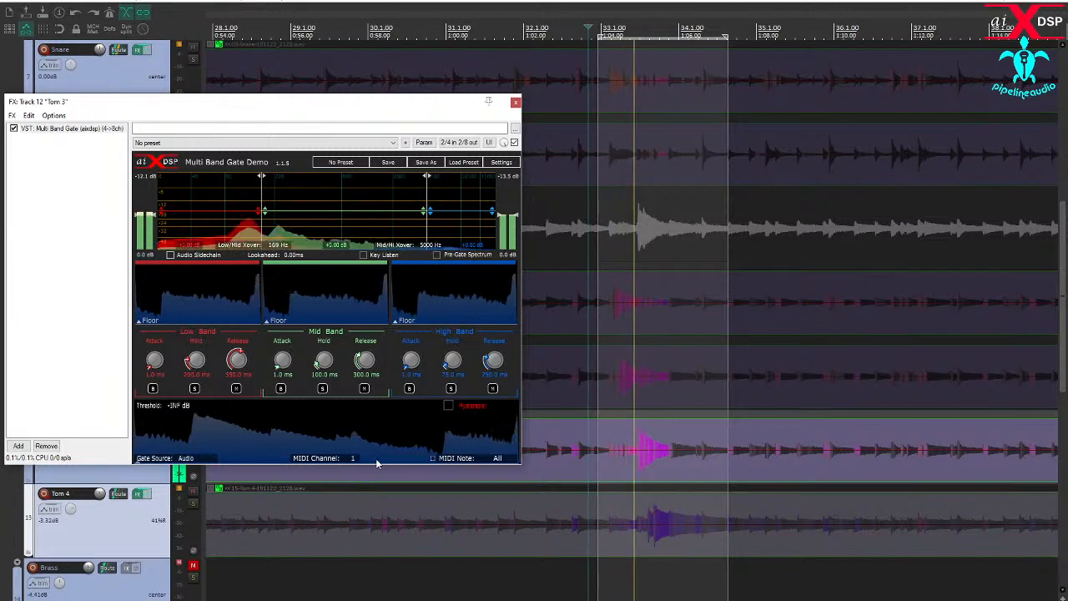
{"action": "left_click_drag", "start_coordinate": [374, 457], "coordinate": [369, 421]}
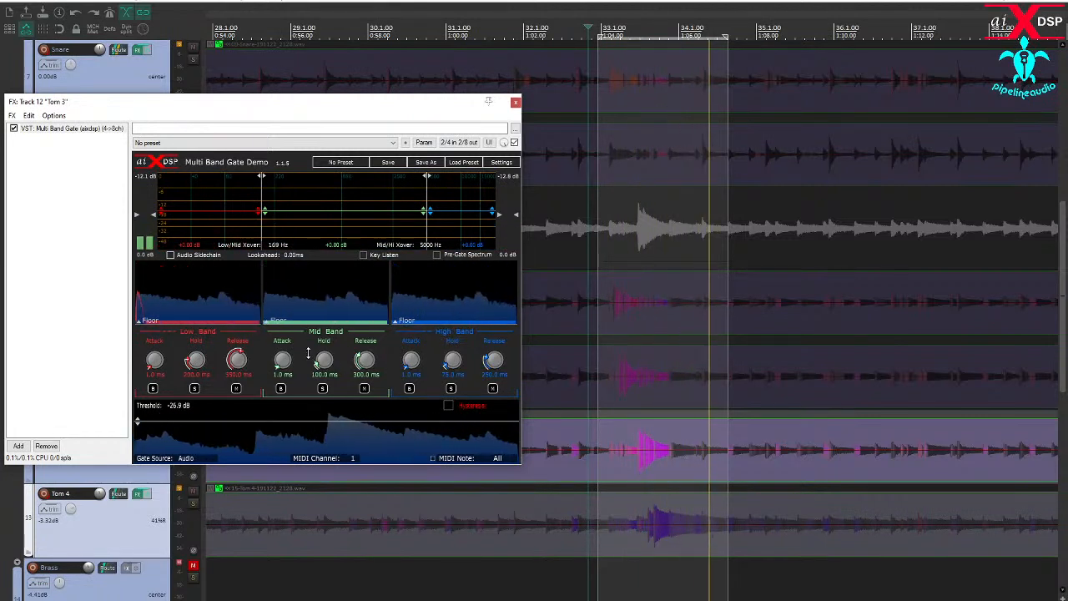
- Solo Tom 3's High Band, lower the Mid/High crossover to 954 Hz and set the band's attack to 0.0 ms
{"action": "left_click", "coordinate": [451, 388]}
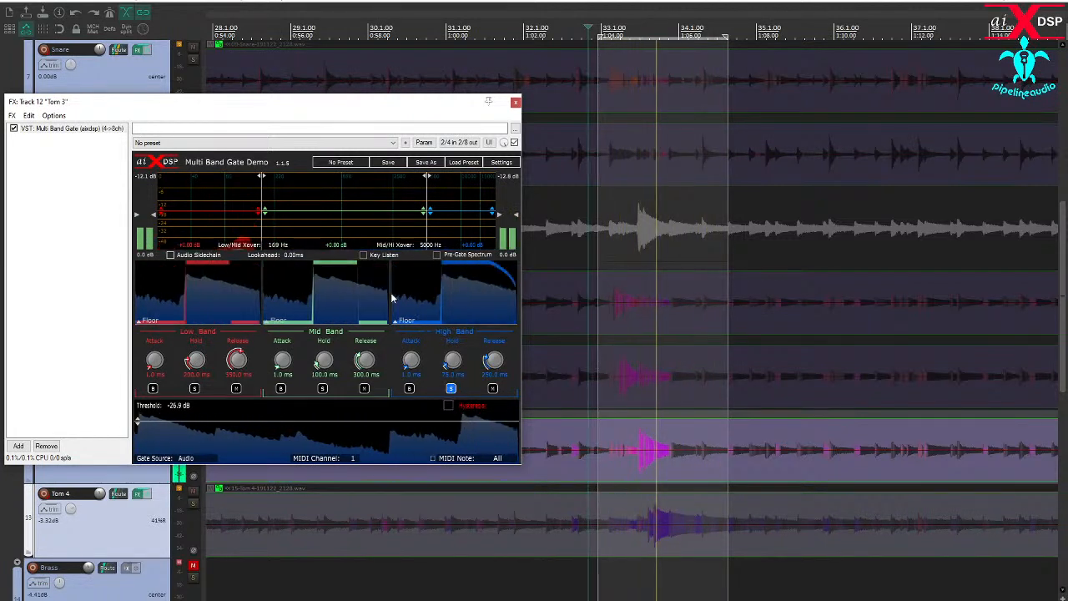
{"action": "left_click_drag", "start_coordinate": [426, 229], "coordinate": [352, 238]}
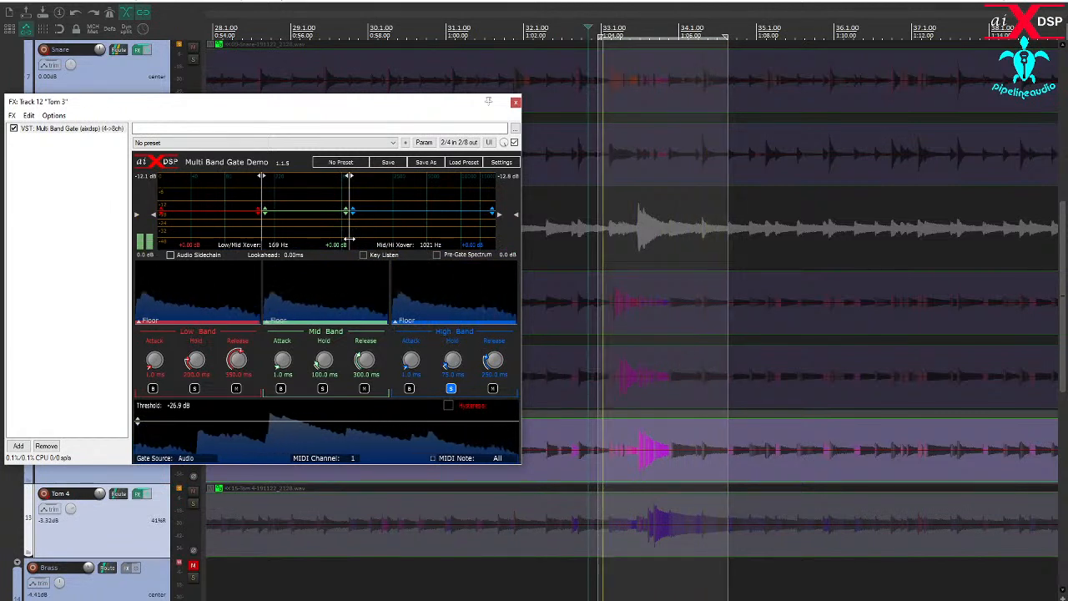
{"action": "left_click_drag", "start_coordinate": [348, 238], "coordinate": [348, 239]}
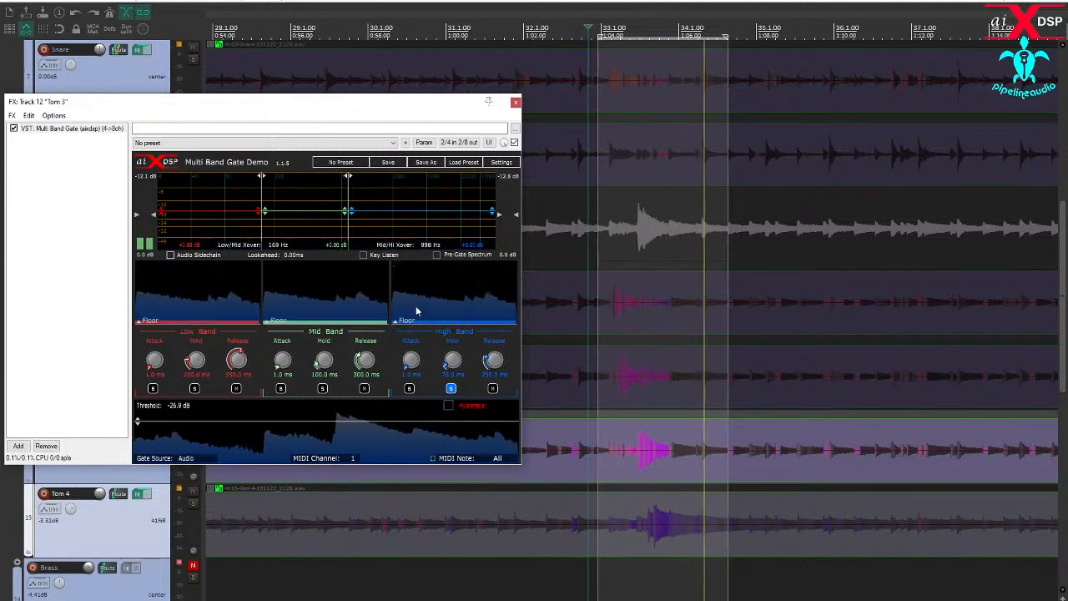
{"action": "left_click_drag", "start_coordinate": [347, 230], "coordinate": [346, 231]}
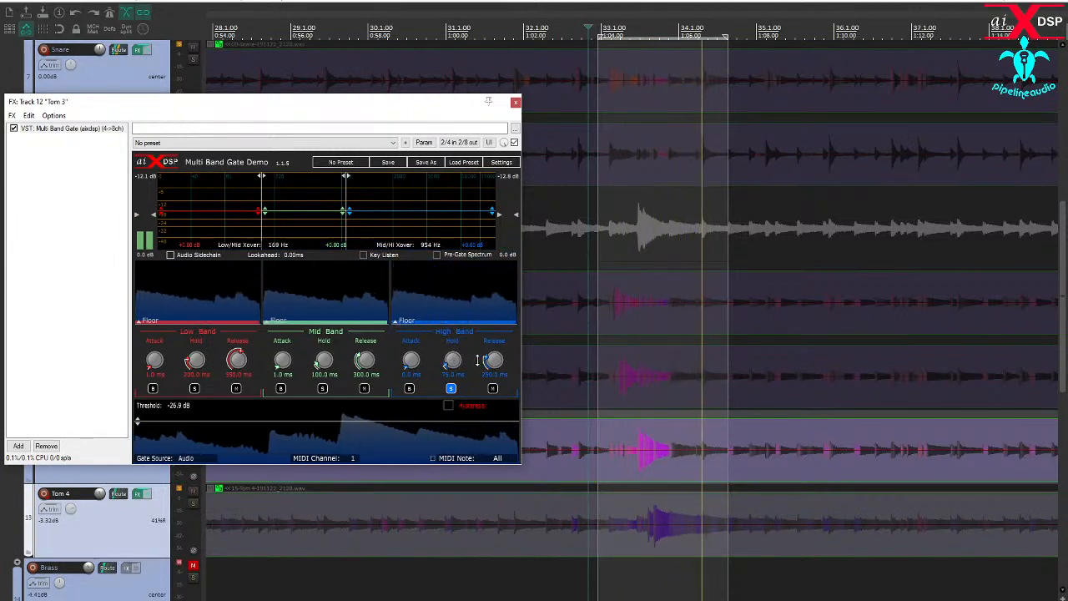
- Shorten Tom 3's High Band to 0.0 ms hold and 22 ms release, and raise the gate threshold to -24.8 dB
{"action": "scroll", "coordinate": [452, 360], "scroll_direction": "down", "scroll_amount": 3}
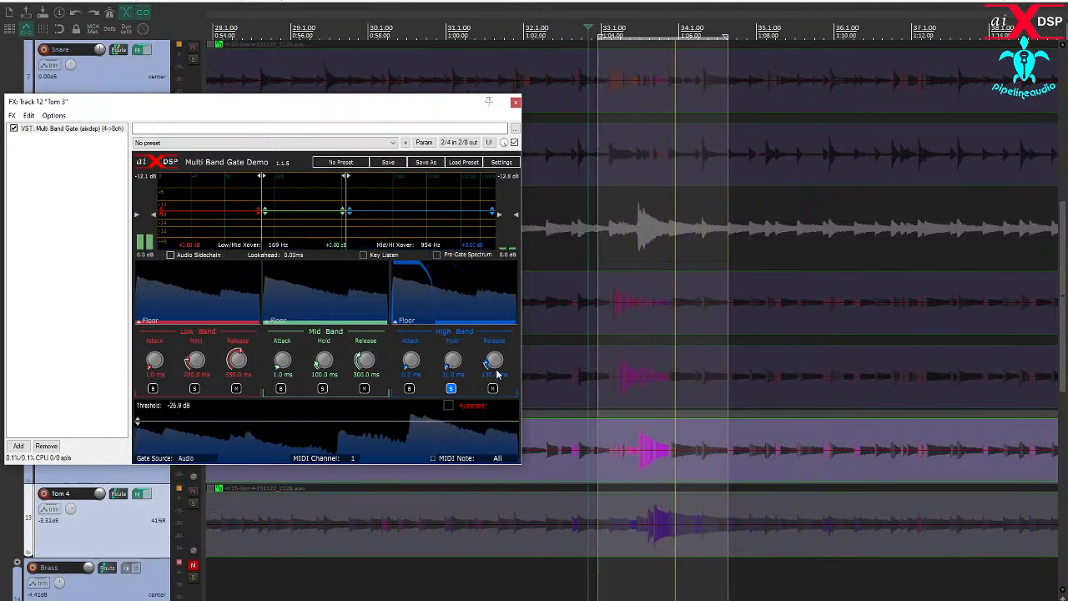
{"action": "scroll", "coordinate": [495, 360], "scroll_direction": "down", "scroll_amount": 2}
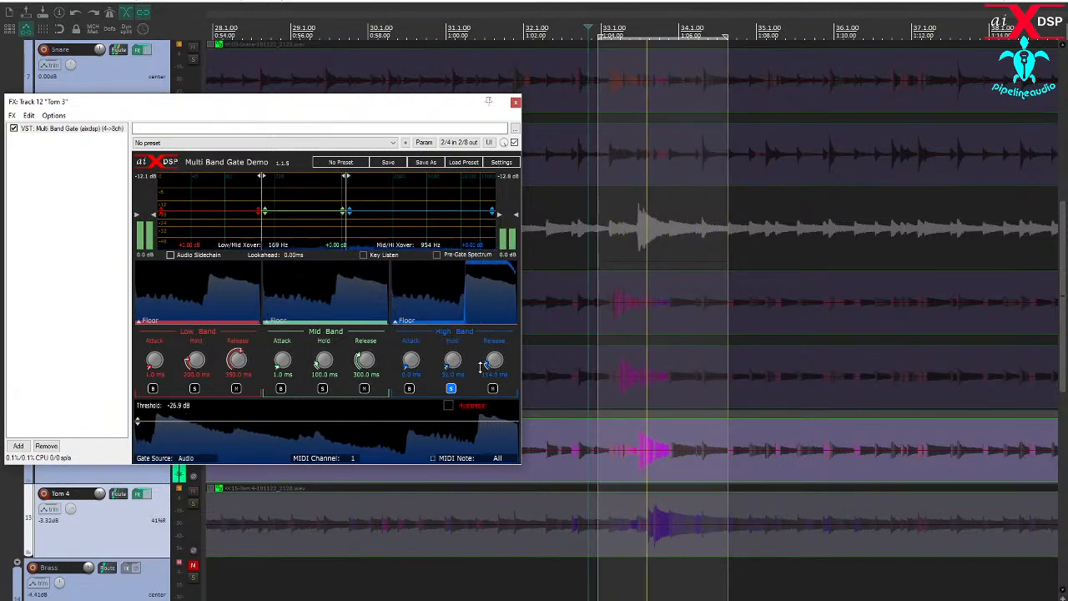
{"action": "left_click_drag", "start_coordinate": [489, 364], "coordinate": [492, 372]}
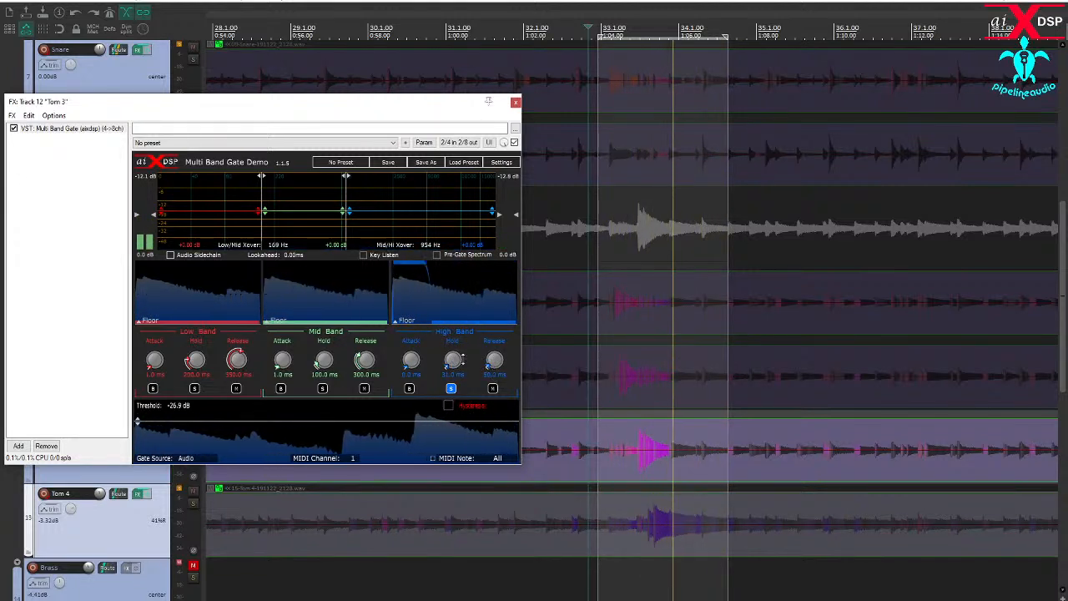
{"action": "left_click_drag", "start_coordinate": [452, 360], "coordinate": [494, 380]}
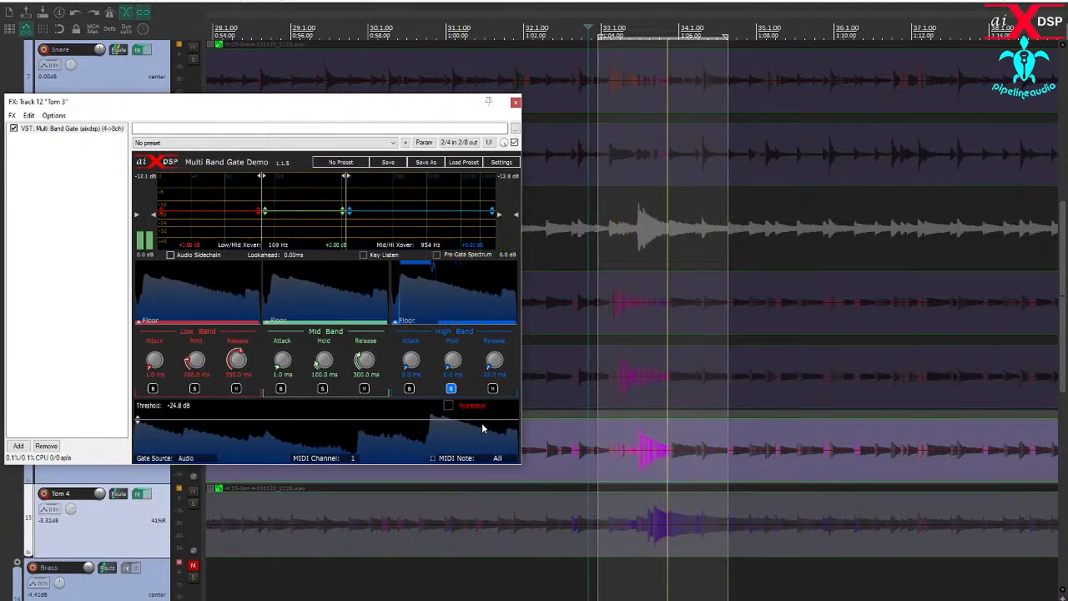
- Switch the band solo from High to Low on Tom 3 and set the Low Band to 296 ms hold and 443 ms release
{"action": "left_click", "coordinate": [450, 387]}
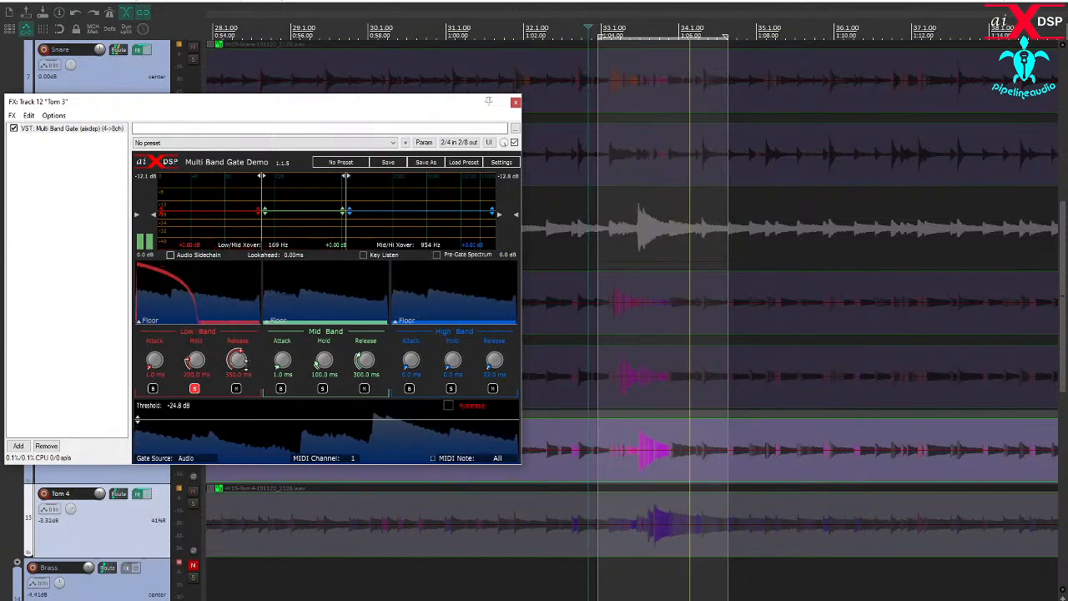
{"action": "left_click_drag", "start_coordinate": [237, 368], "coordinate": [210, 363]}
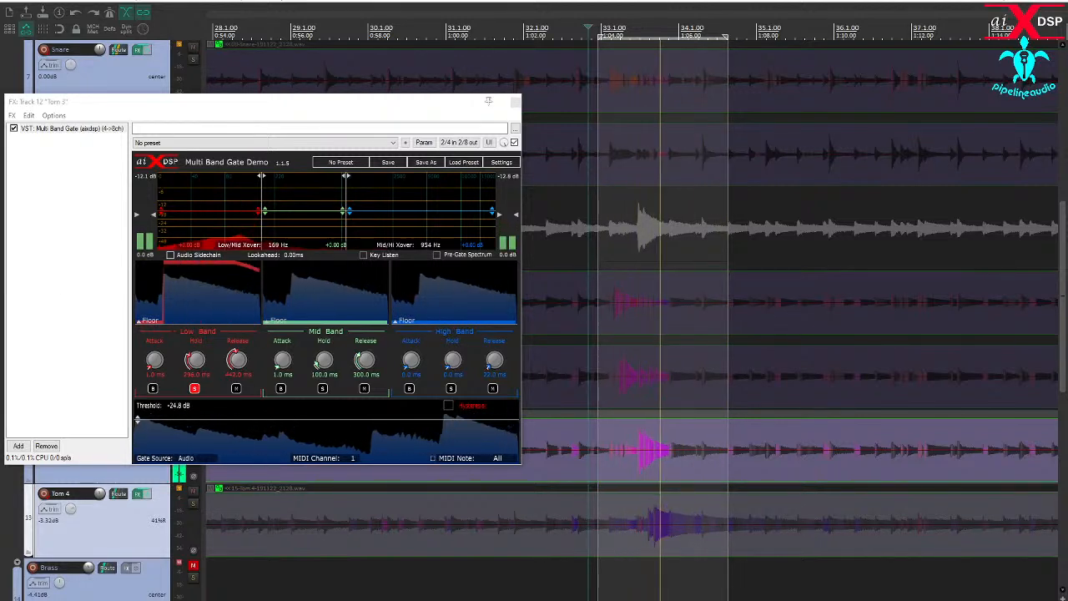
- Add the IC Intuition Compressor to Tom 3, disable automatic makeup gain, and set a 7.80:1 ratio, 0.0 ms attack and peak detection
{"action": "key", "text": "Return"}
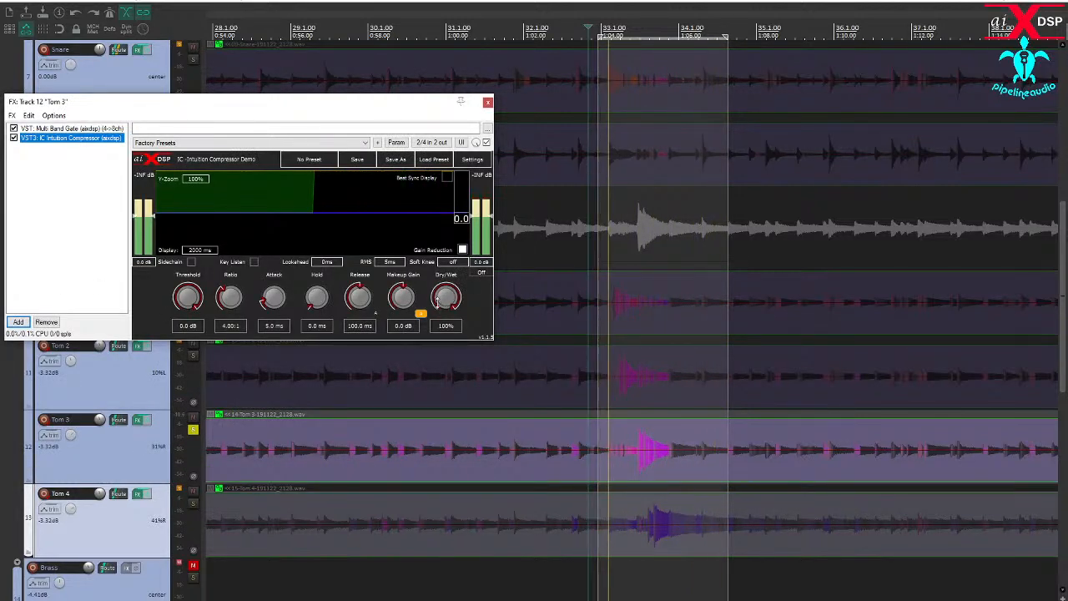
{"action": "left_click", "coordinate": [421, 314]}
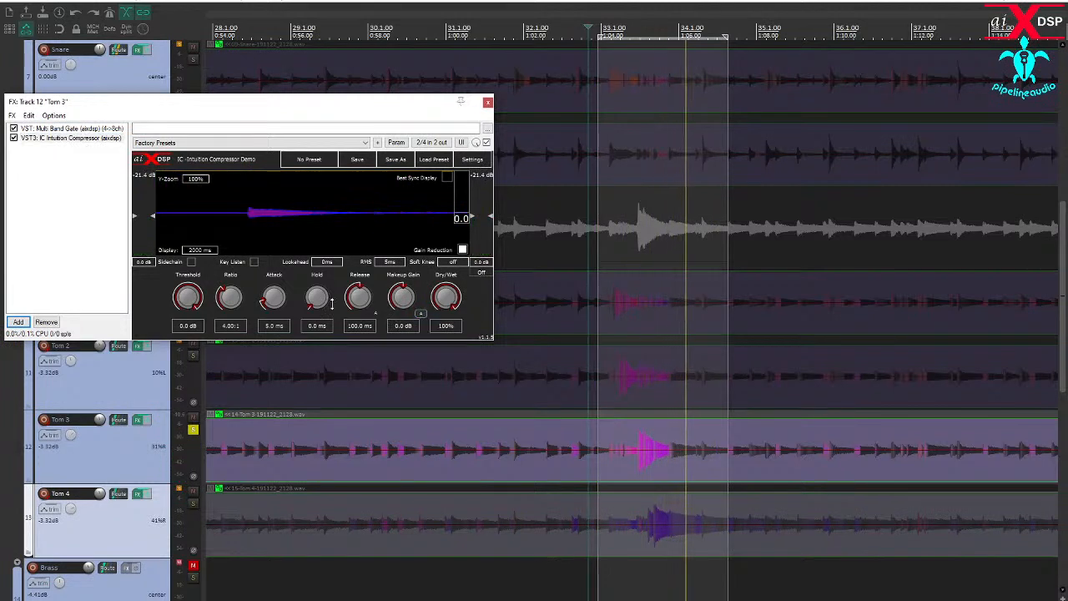
{"action": "left_click_drag", "start_coordinate": [230, 299], "coordinate": [225, 246]}
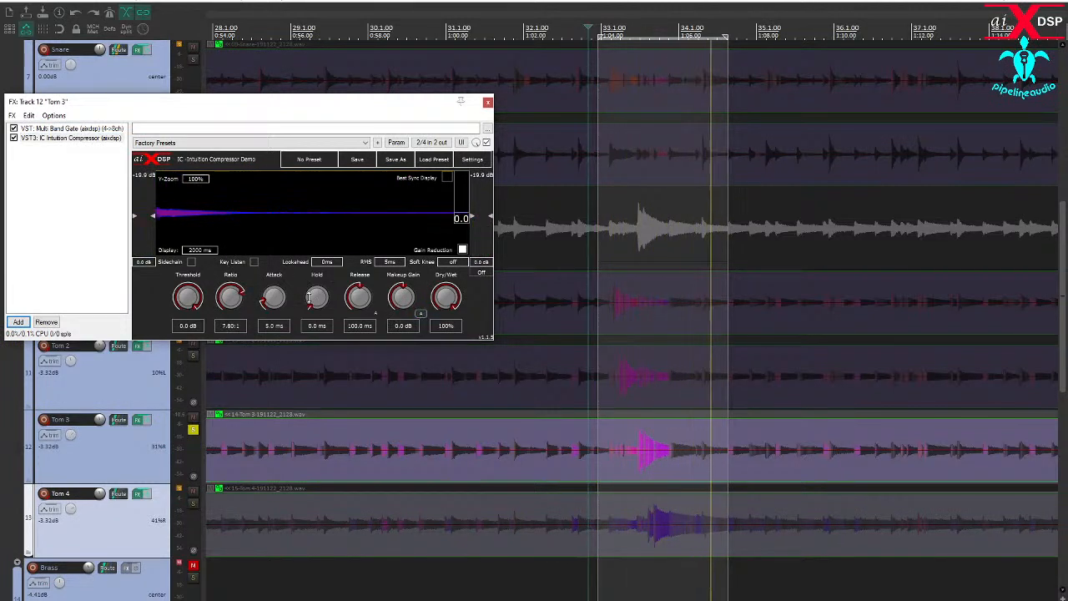
{"action": "left_click_drag", "start_coordinate": [386, 264], "coordinate": [435, 418]}
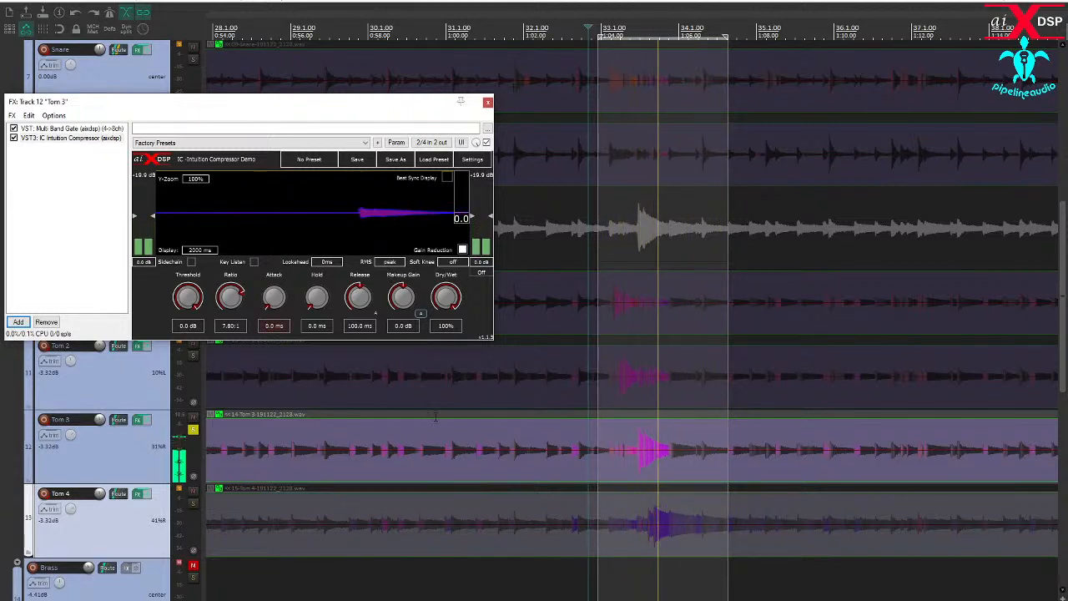
- Set Tom 3's compressor to -32.4 dB threshold, 204.4 ms release and 12.9 dB makeup gain
{"action": "left_click_drag", "start_coordinate": [188, 296], "coordinate": [192, 337]}
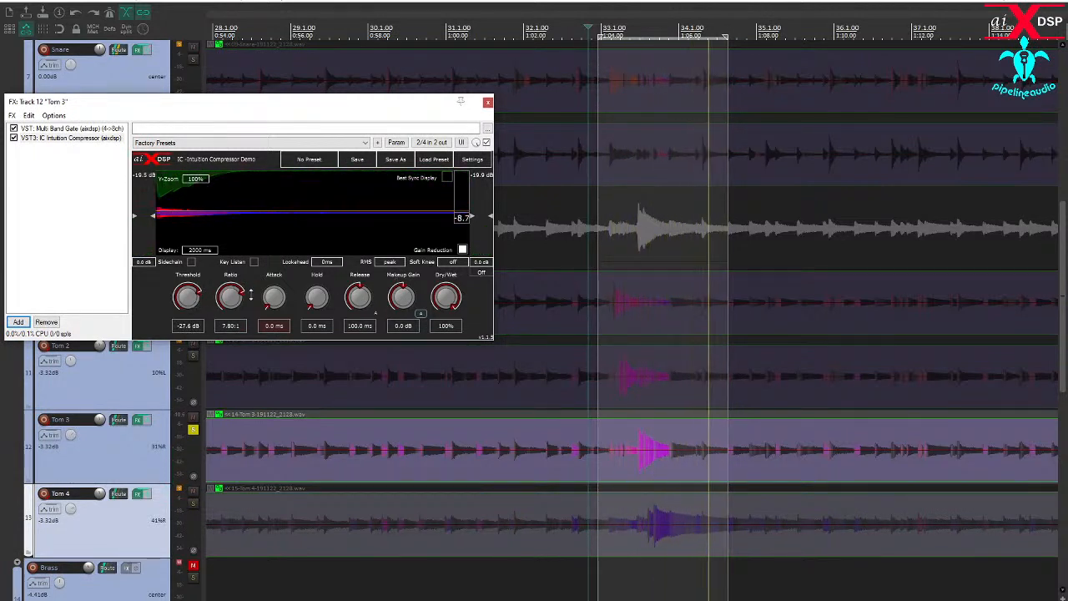
{"action": "left_click_drag", "start_coordinate": [356, 297], "coordinate": [358, 281]}
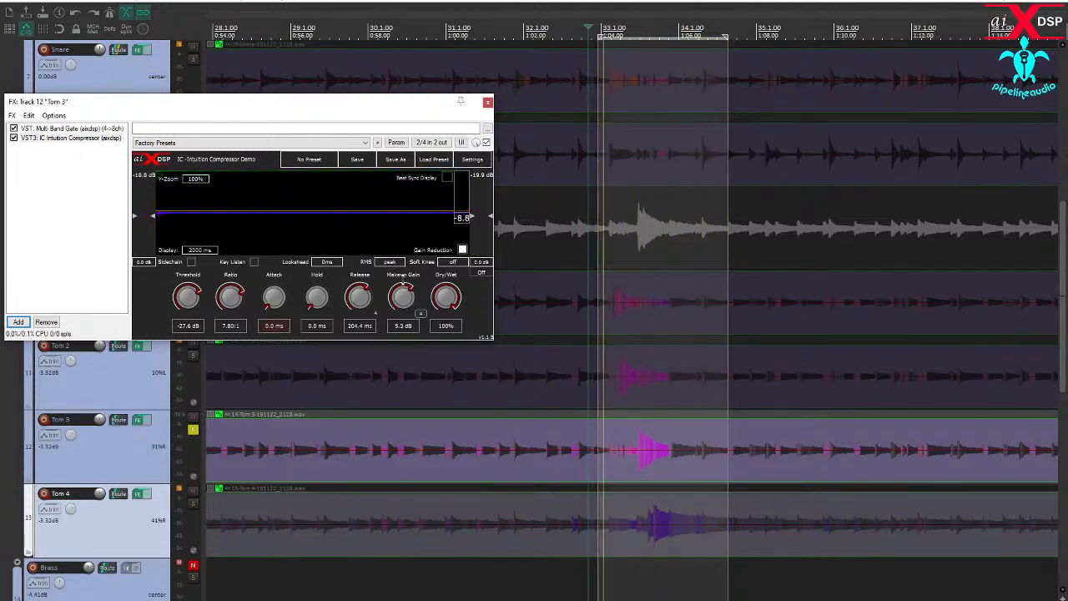
{"action": "left_click_drag", "start_coordinate": [402, 297], "coordinate": [400, 261]}
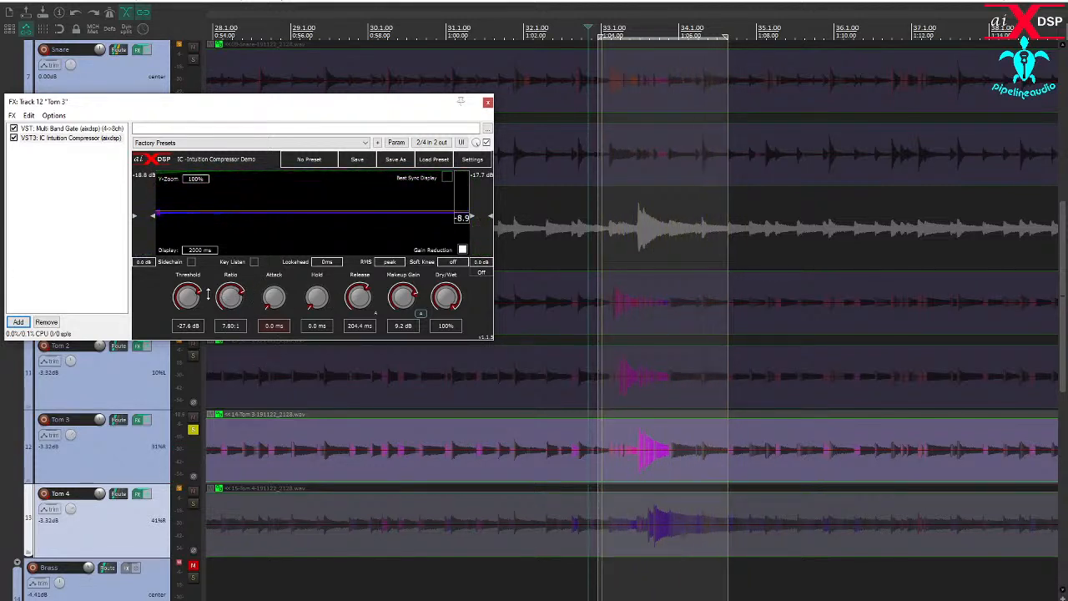
{"action": "left_click_drag", "start_coordinate": [190, 292], "coordinate": [190, 301]}
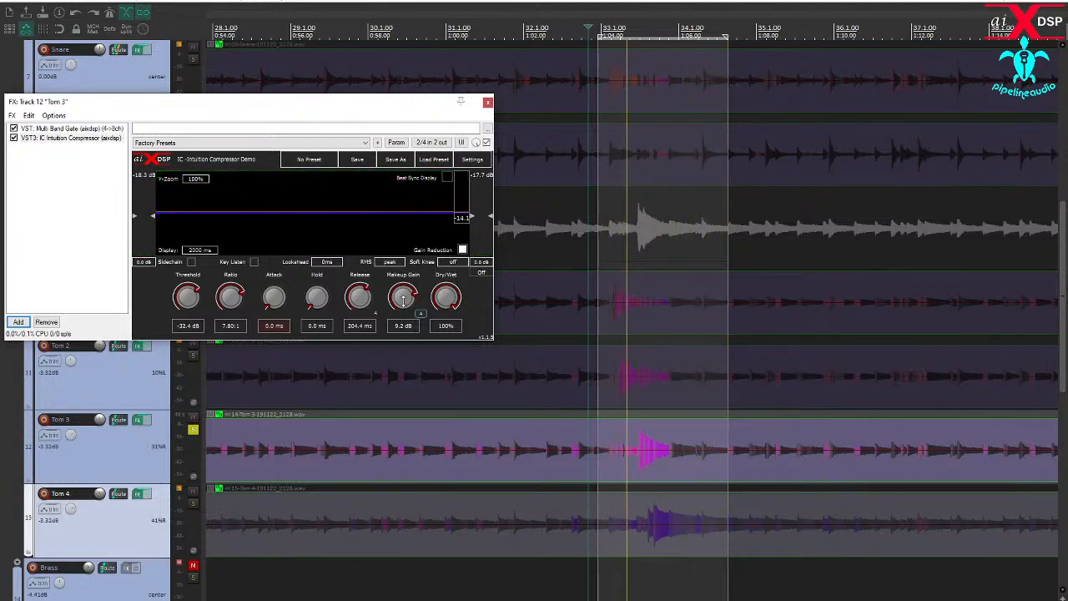
{"action": "left_click_drag", "start_coordinate": [401, 298], "coordinate": [405, 289]}
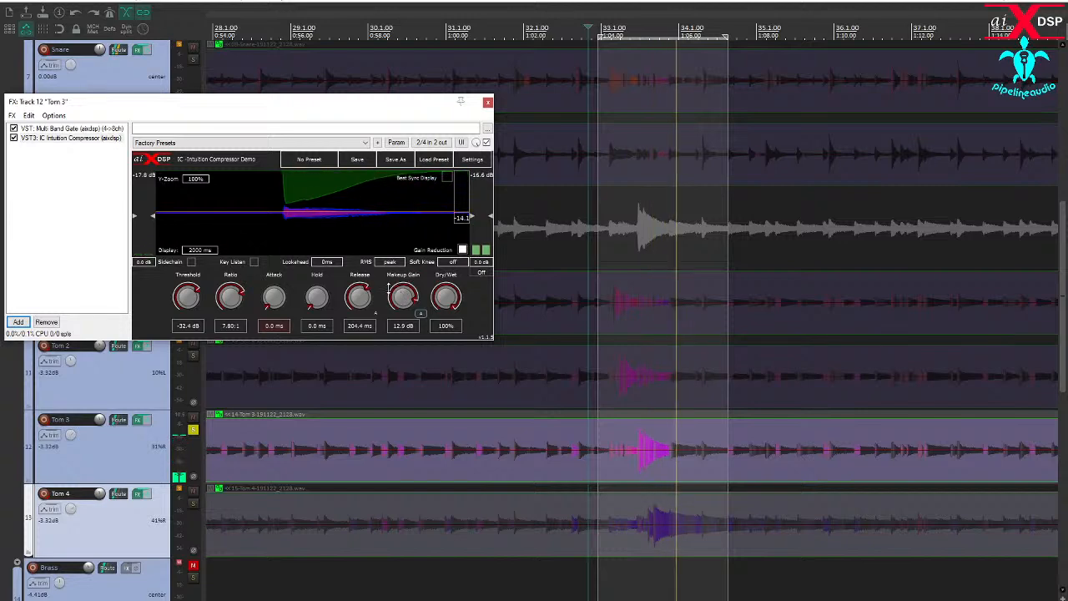
- Bypass Tom 3's compressor, return to its Multi Band Gate and turn off the Low Band solo
{"action": "left_click", "coordinate": [14, 138]}
{"action": "left_click", "coordinate": [66, 128]}
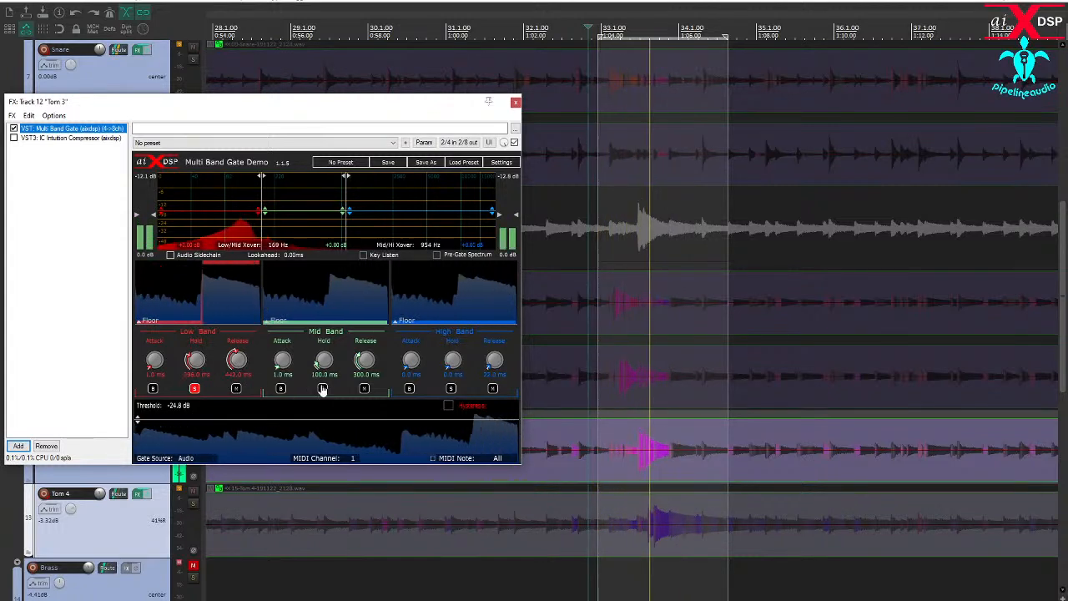
{"action": "left_click", "coordinate": [193, 388]}
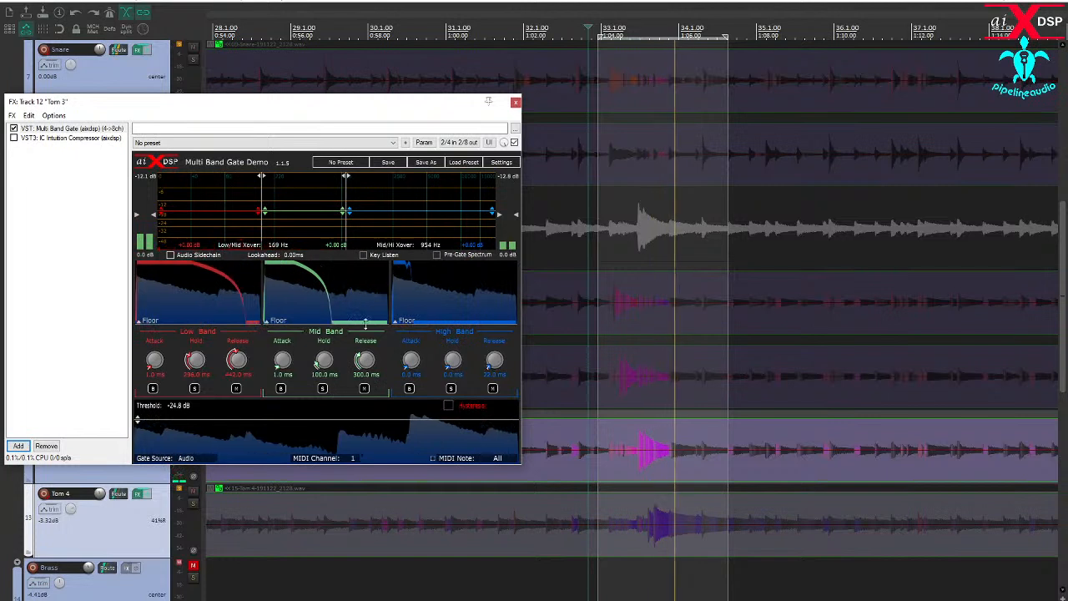
- Set Tom 3's Mid Band gain to -5.50 dB and its High Band gain to +3.50 dB
{"action": "left_click_drag", "start_coordinate": [309, 215], "coordinate": [307, 229]}
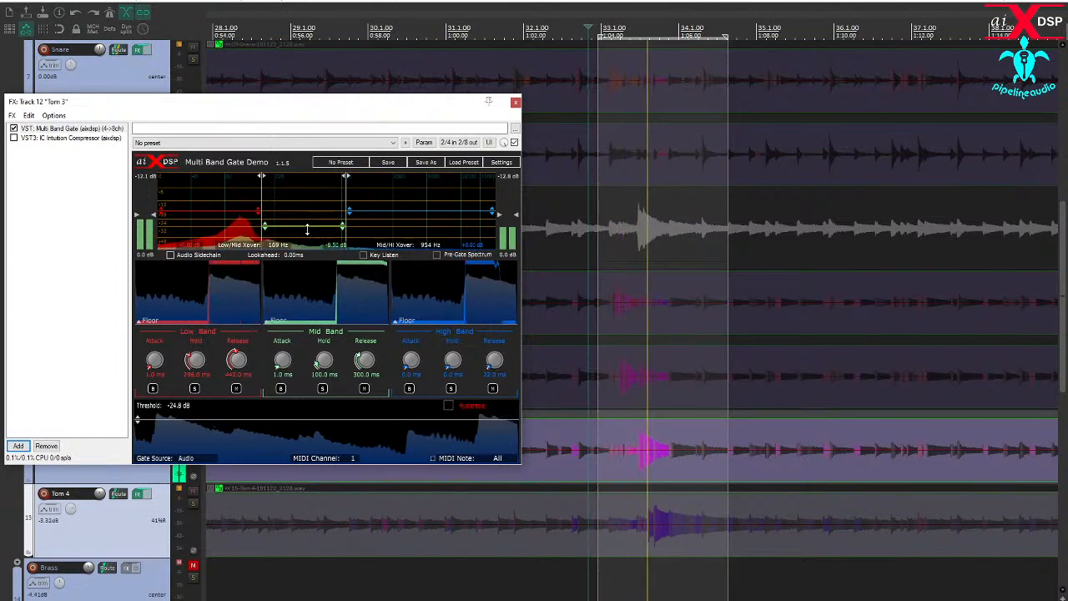
{"action": "left_click_drag", "start_coordinate": [308, 227], "coordinate": [369, 203]}
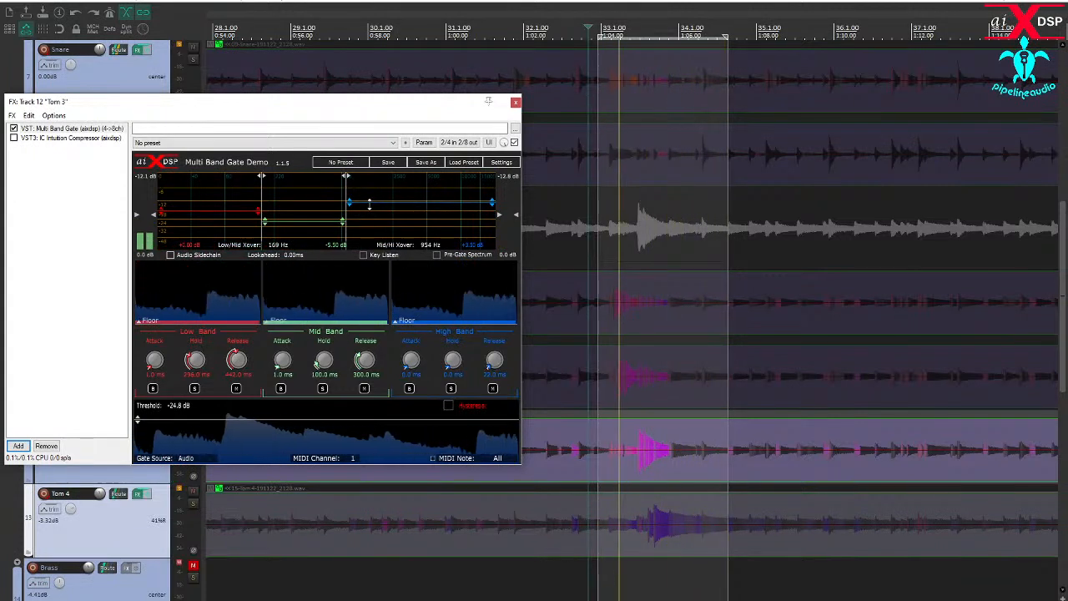
- Close Tom 3's effects window, set the loop selection around the Tom 4 hit, and switch the solo from Tom 3 to Tom 4
{"action": "left_click", "coordinate": [515, 102]}
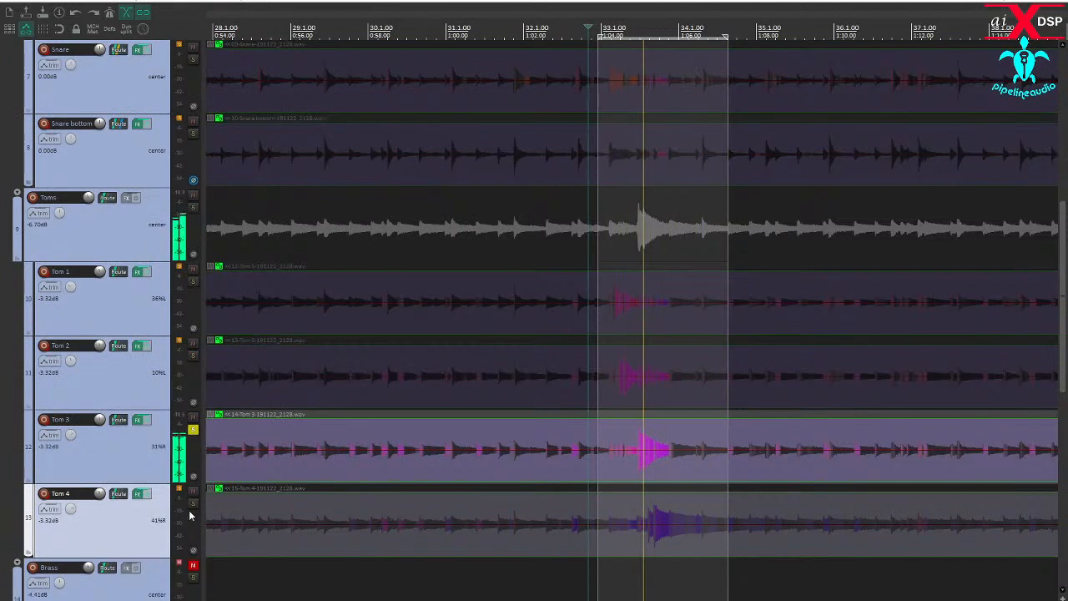
{"action": "left_click_drag", "start_coordinate": [634, 573], "coordinate": [737, 568]}
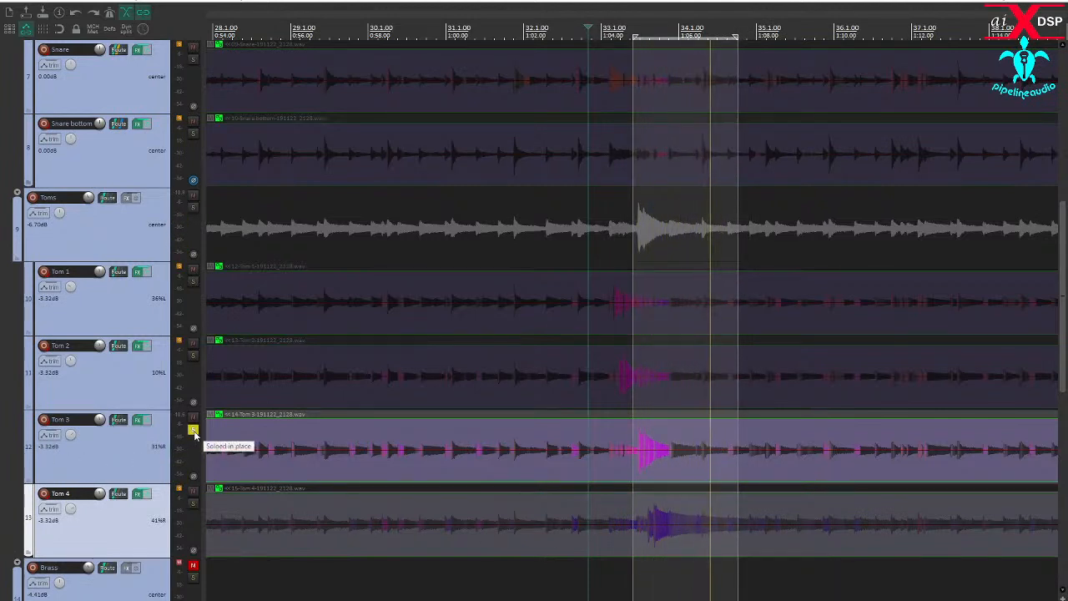
{"action": "left_click", "coordinate": [193, 503]}
{"action": "left_click", "coordinate": [193, 430]}
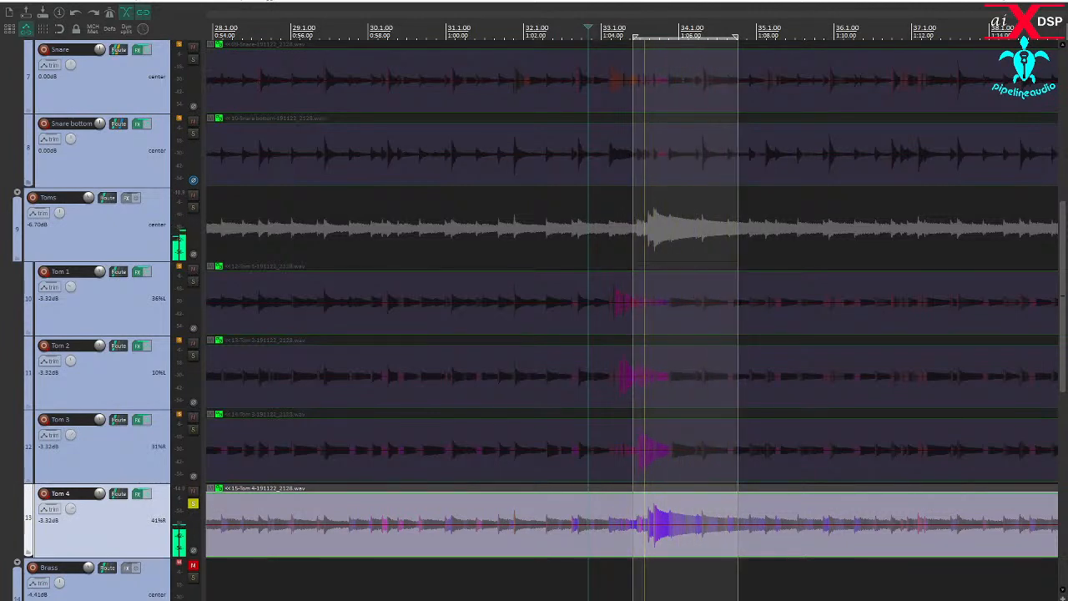
- Open Tom 4's Multi Band Gate and set a 112 Hz Low/Mid crossover, 53 Hz high-pass and 114 Hz low-pass key filters, and -26.9 dB threshold
{"action": "left_click_drag", "start_coordinate": [2, 183], "coordinate": [671, 62]}
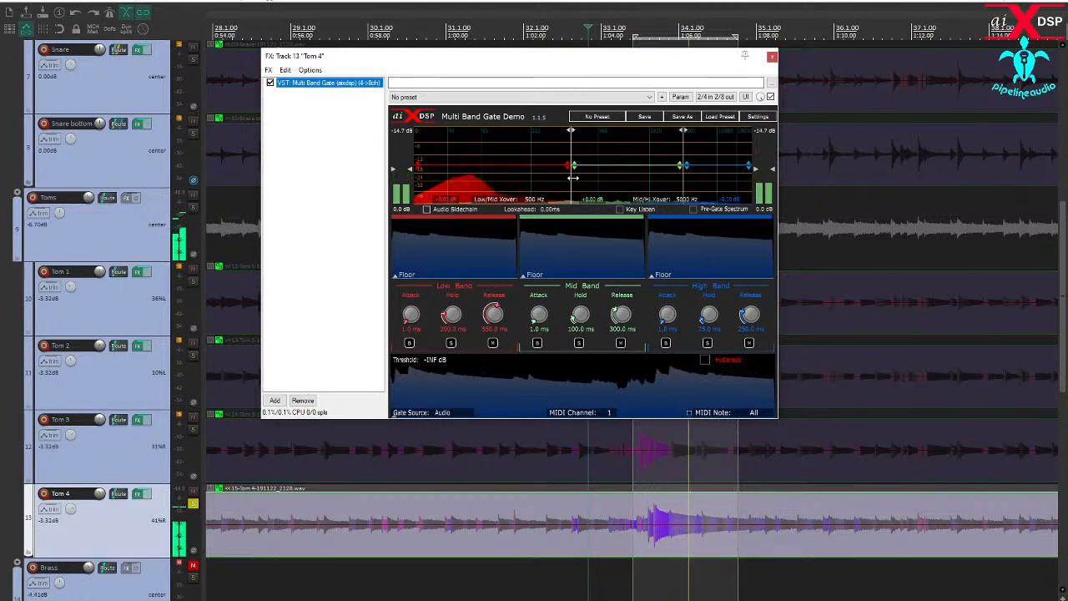
{"action": "left_click_drag", "start_coordinate": [573, 177], "coordinate": [553, 178]}
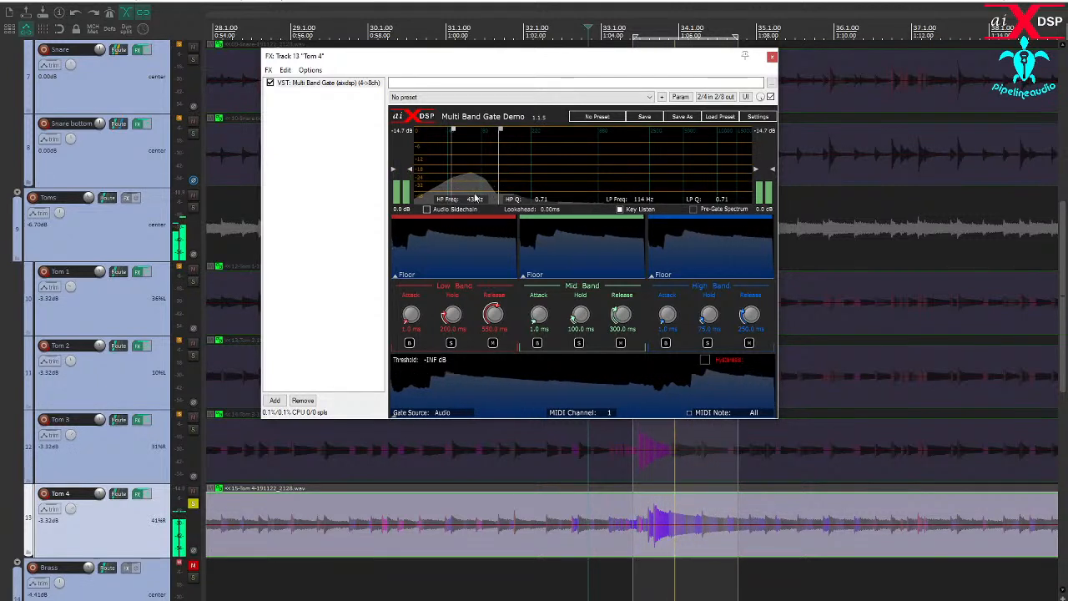
{"action": "left_click_drag", "start_coordinate": [452, 191], "coordinate": [462, 190]}
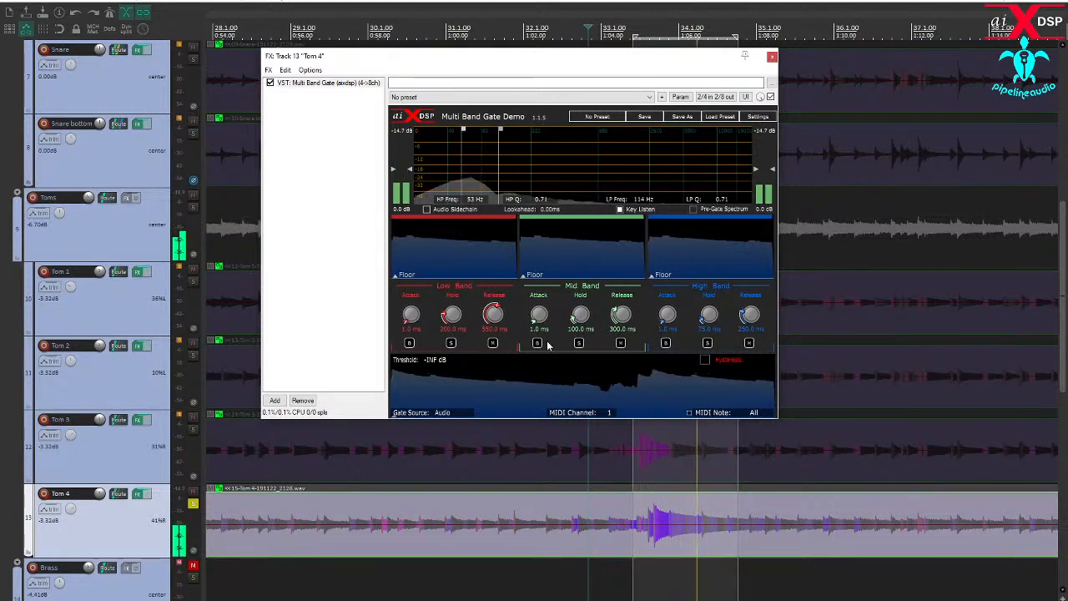
{"action": "left_click_drag", "start_coordinate": [527, 412], "coordinate": [530, 374]}
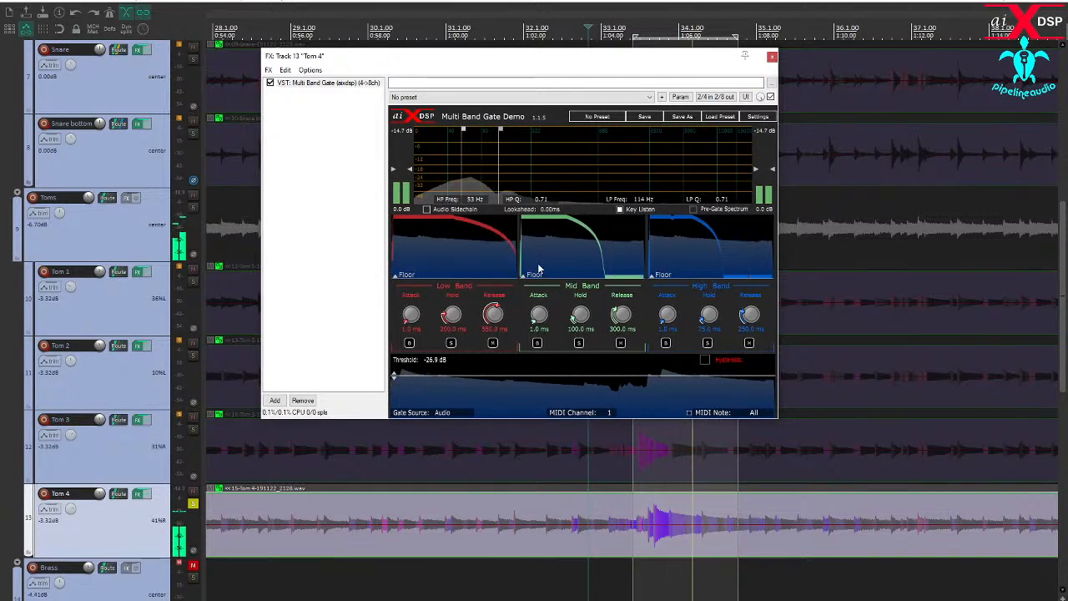
{"action": "left_click", "coordinate": [621, 210]}
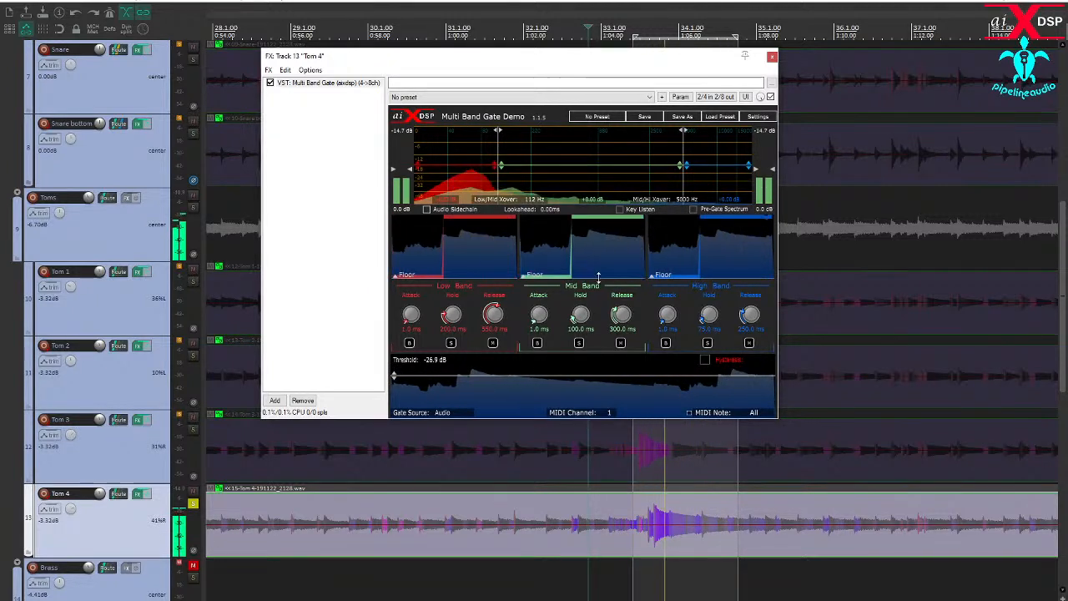
- Audition Tom 4's gate key signal, setting the key filters to 118 Hz high-pass and 200 Hz low-pass and the threshold to -25.5 dB
{"action": "key", "text": "space"}
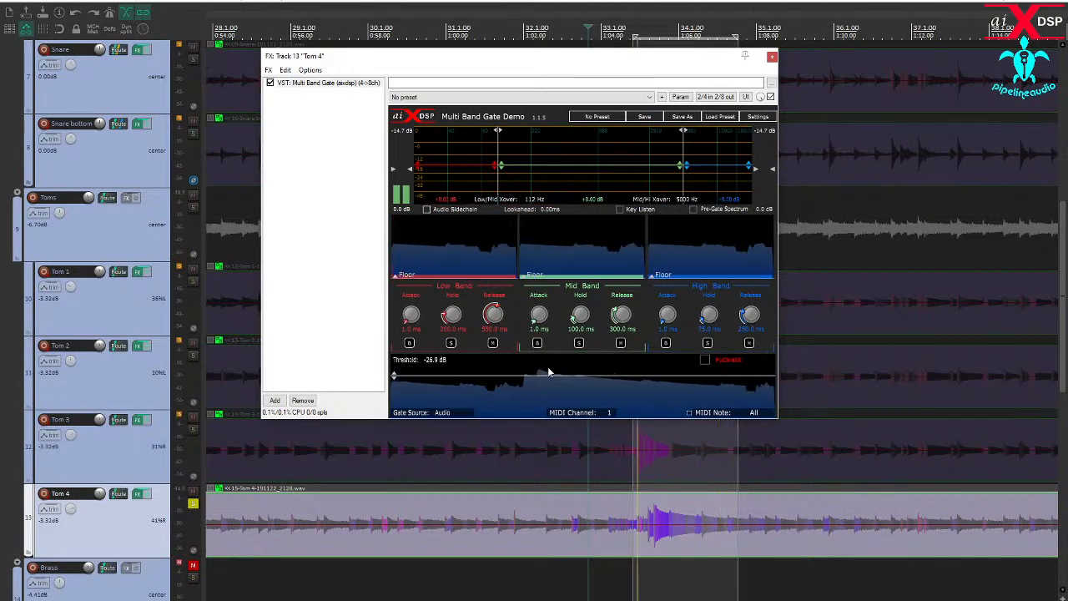
{"action": "key", "text": "space"}
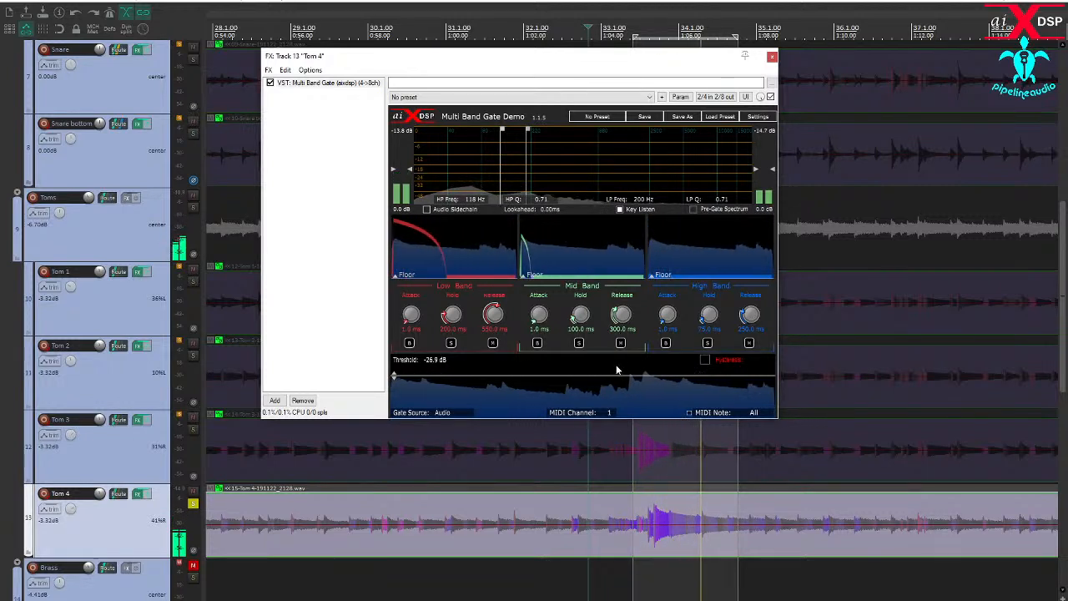
{"action": "left_click_drag", "start_coordinate": [608, 374], "coordinate": [608, 373]}
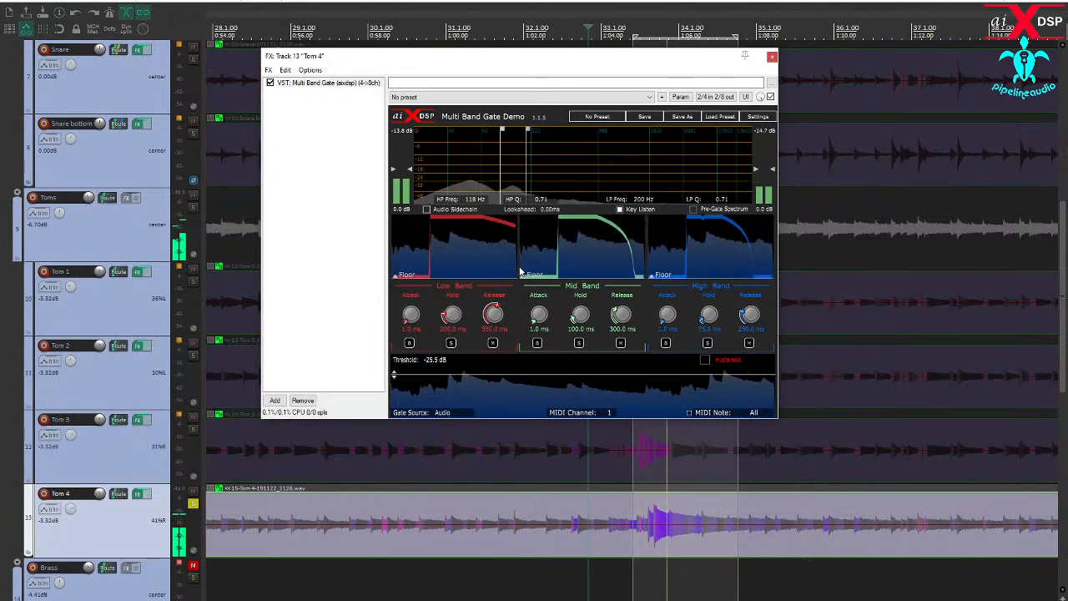
{"action": "left_click", "coordinate": [619, 209]}
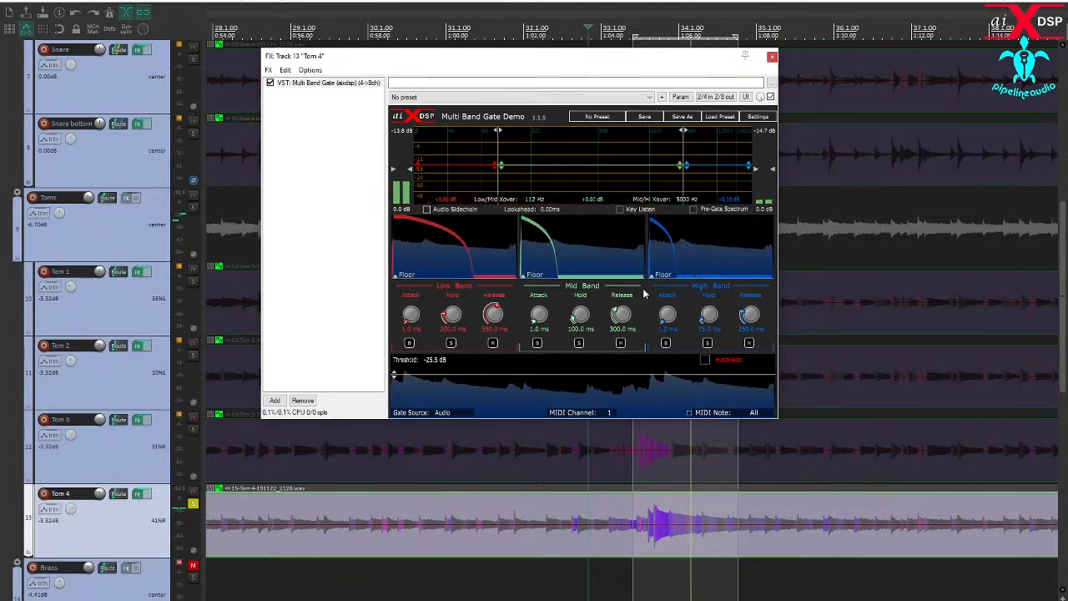
- Solo Tom 4's High Band, set the Mid/Hi crossover to 1158 Hz, shorten the band's hold and set its release to 182 ms
{"action": "left_click", "coordinate": [707, 342]}
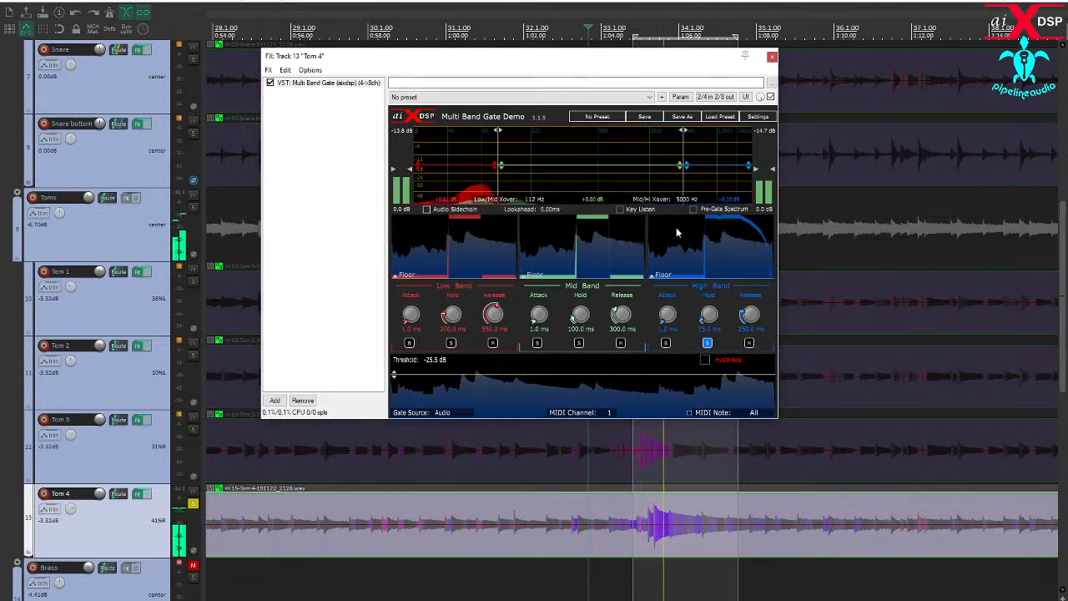
{"action": "left_click_drag", "start_coordinate": [684, 185], "coordinate": [613, 188]}
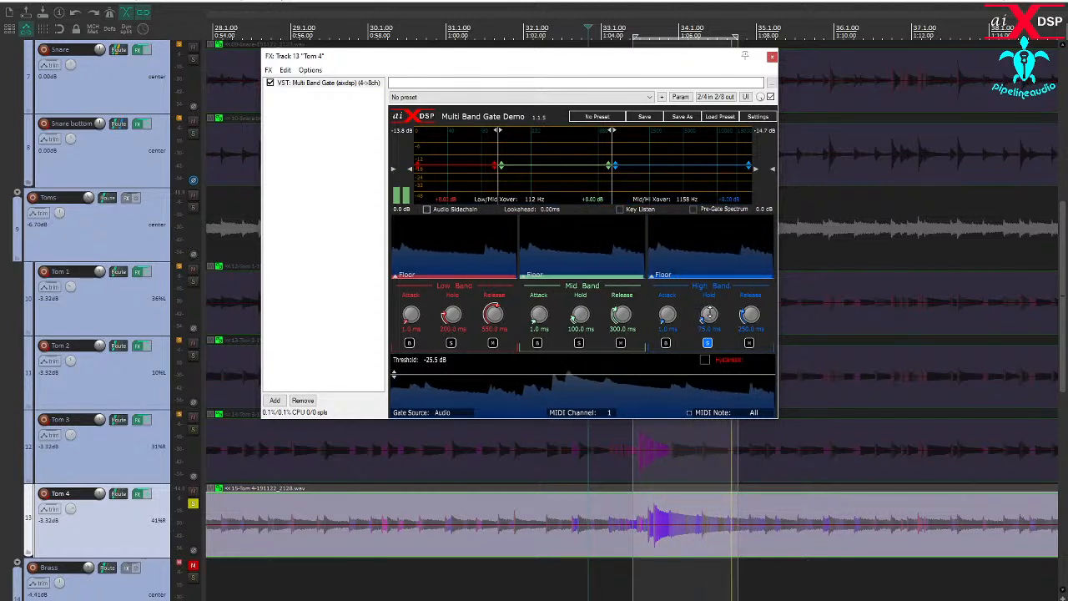
{"action": "scroll", "coordinate": [709, 314], "scroll_direction": "down", "scroll_amount": 1}
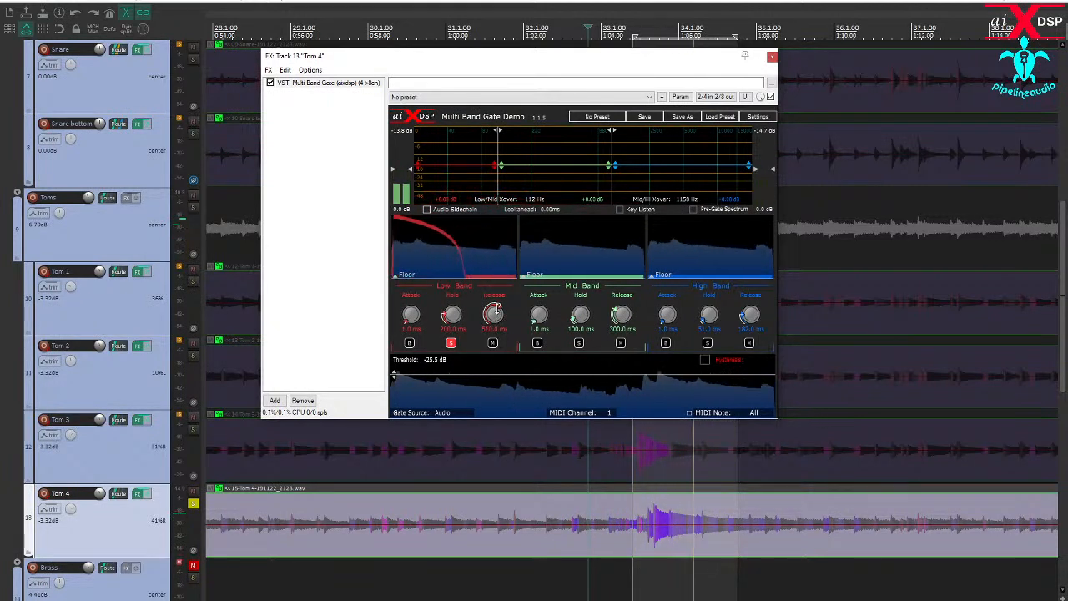
- Set Tom 4's Low Band release to 750 ms and Mid Band gain to -7.00 dB, with no band soloed, and close the effects window
{"action": "left_click_drag", "start_coordinate": [495, 295], "coordinate": [493, 289]}
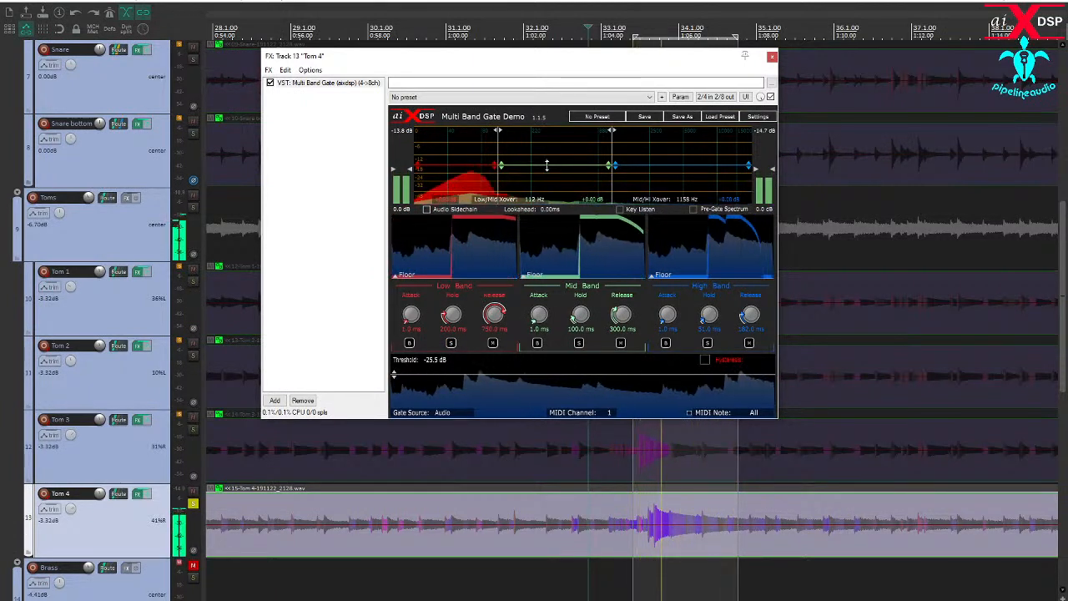
{"action": "left_click_drag", "start_coordinate": [547, 166], "coordinate": [547, 178]}
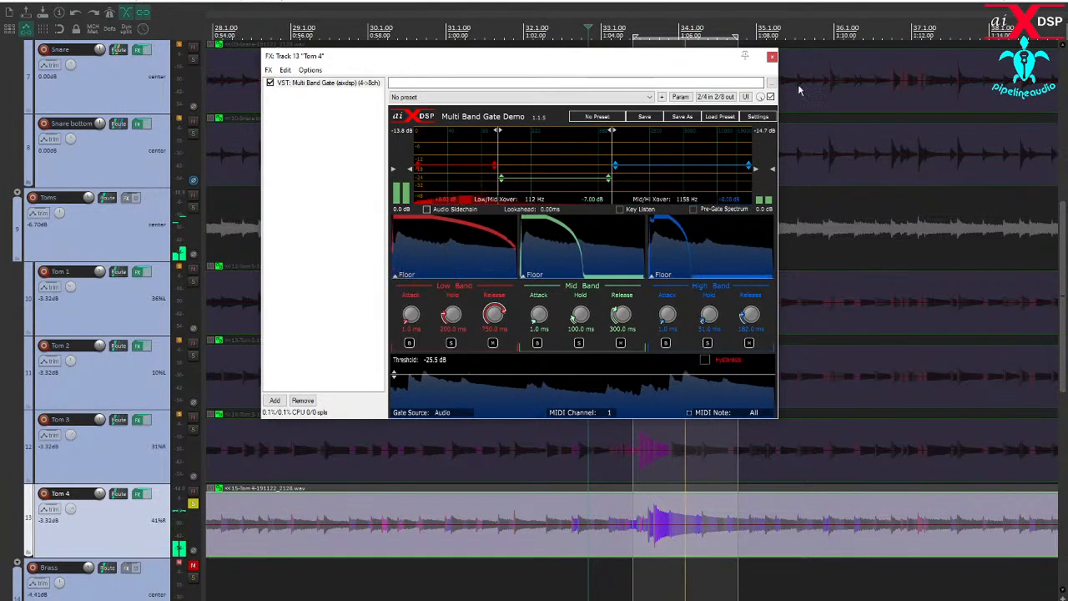
{"action": "left_click", "coordinate": [771, 57]}
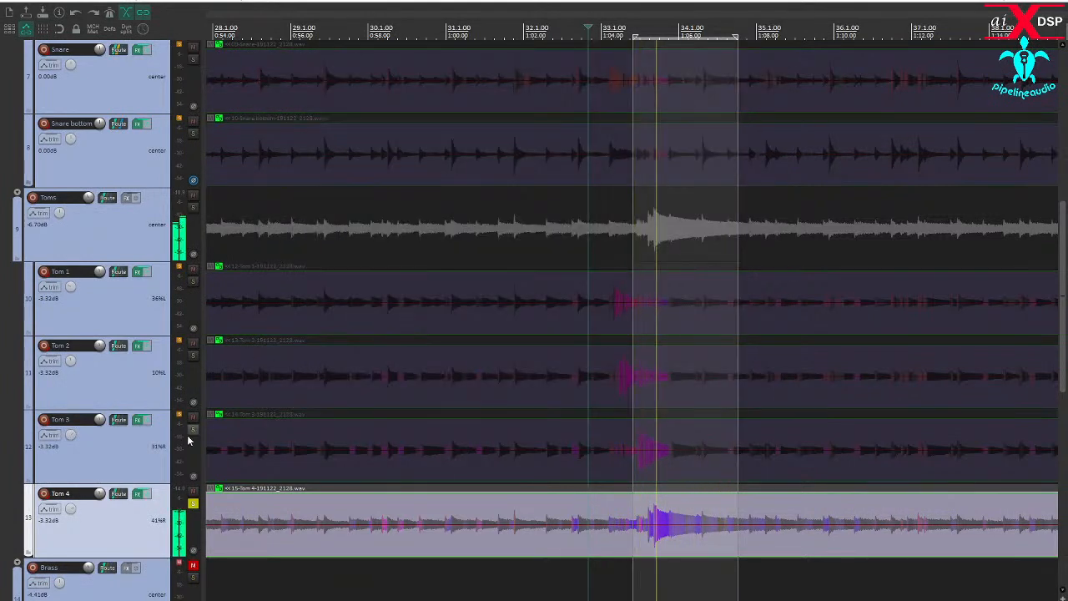
- Turn off Tom 4's solo, loop the whole tom fill and raise the Toms bus volume to 3.99 dB
{"action": "left_click", "coordinate": [192, 504]}
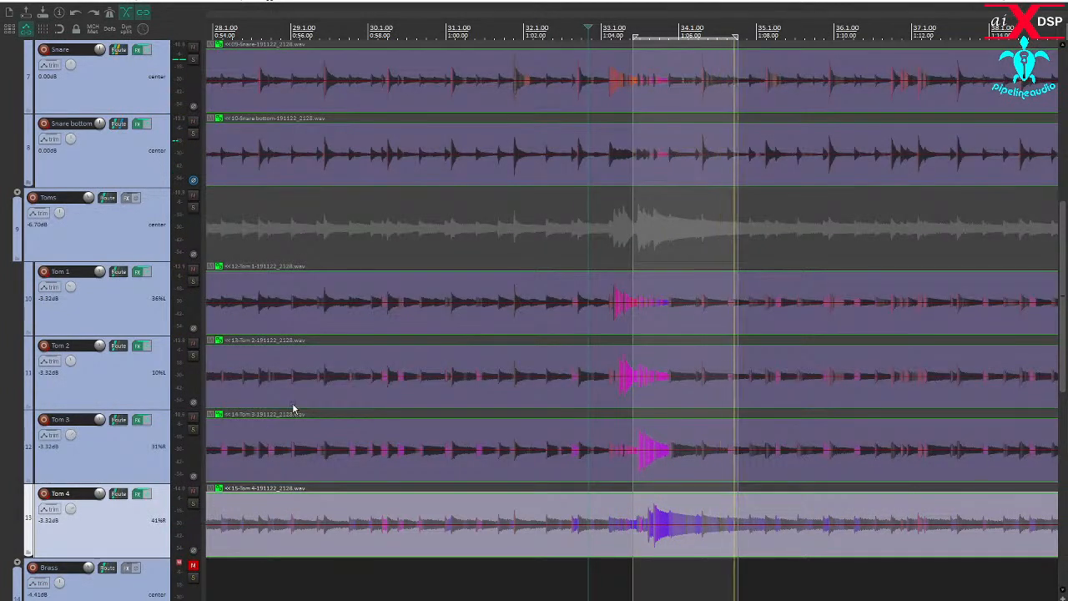
{"action": "left_click_drag", "start_coordinate": [584, 262], "coordinate": [724, 264]}
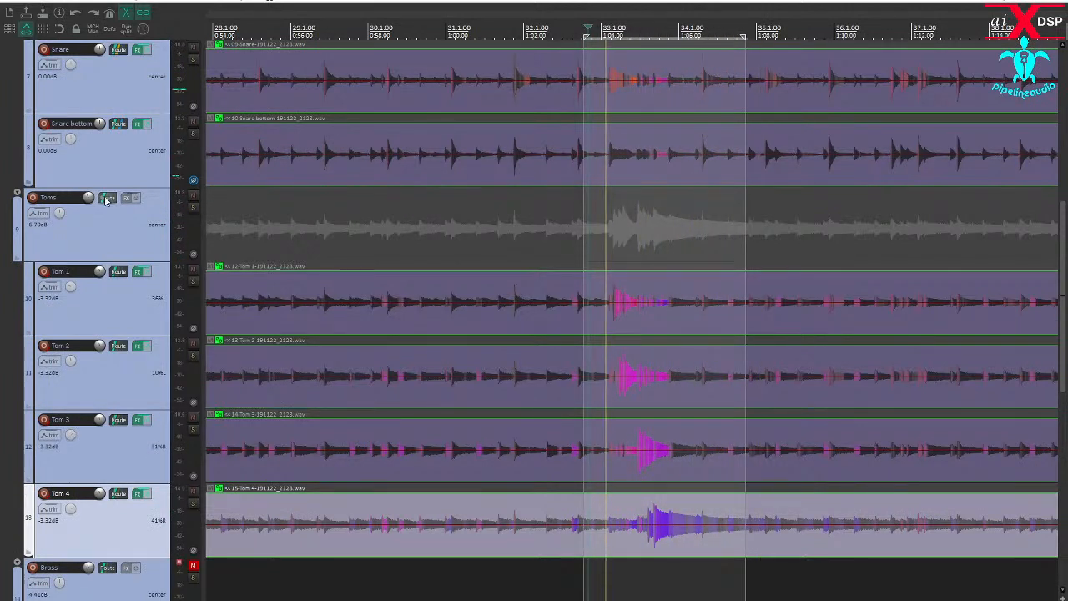
{"action": "double_click", "coordinate": [90, 203]}
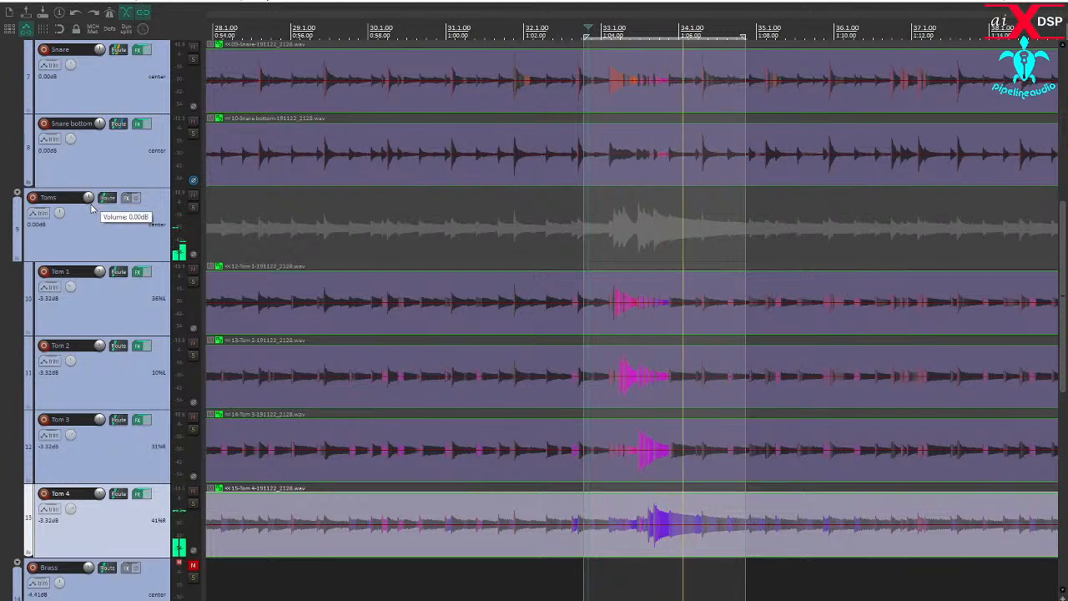
{"action": "left_click_drag", "start_coordinate": [88, 203], "coordinate": [87, 200]}
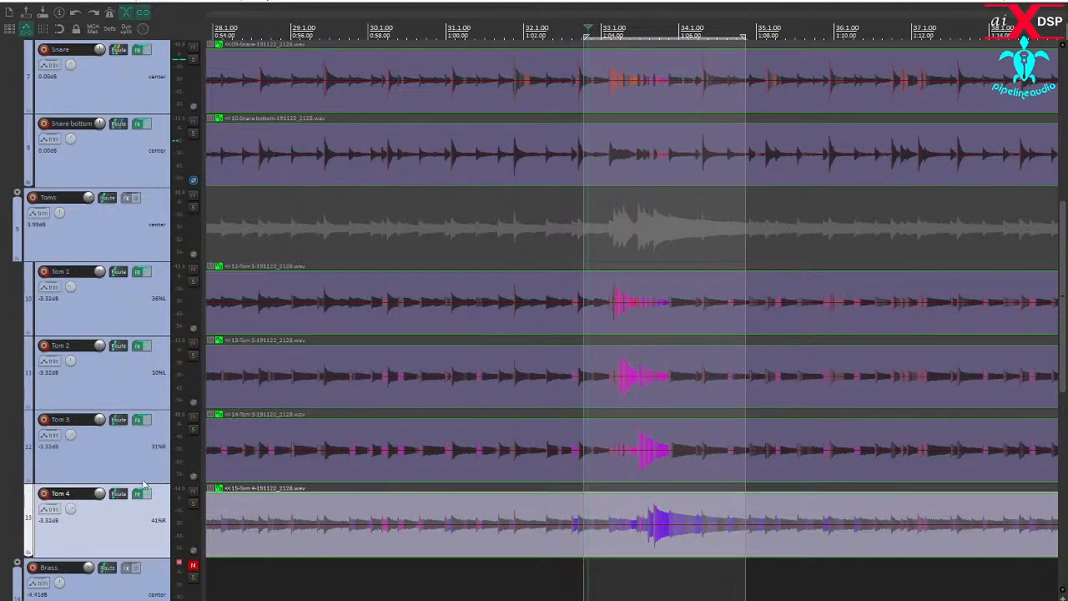
- Solo Tom 4, set the loop selection around its hit from just before 1:05 to past 1:07, and play it
{"action": "left_click", "coordinate": [193, 505]}
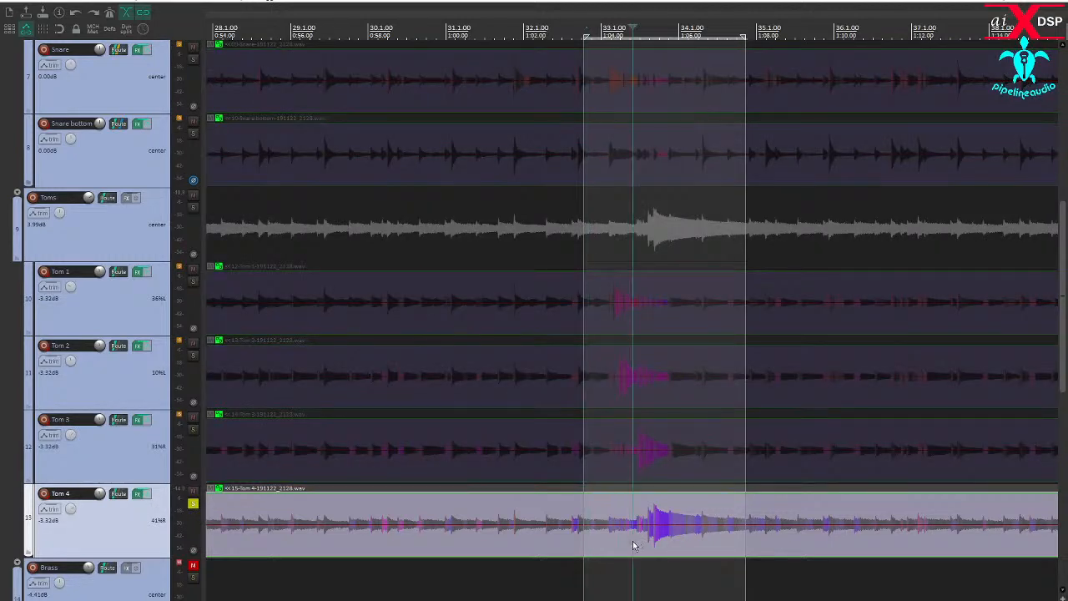
{"action": "scroll", "coordinate": [632, 545], "scroll_direction": "up", "scroll_amount": 4}
{"action": "left_click_drag", "start_coordinate": [640, 576], "coordinate": [856, 577]}
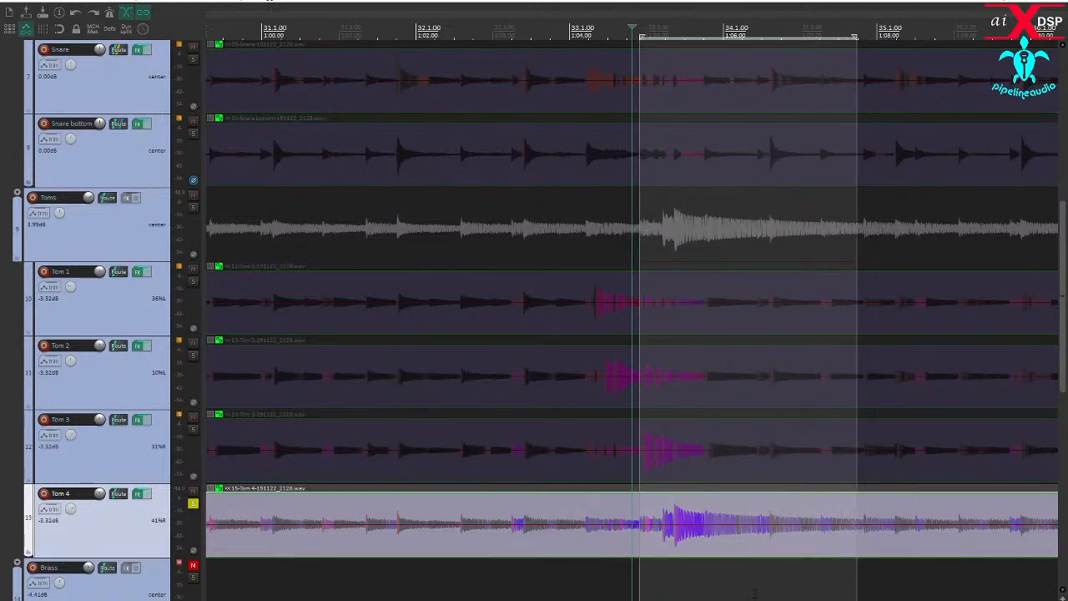
{"action": "key", "text": "space"}
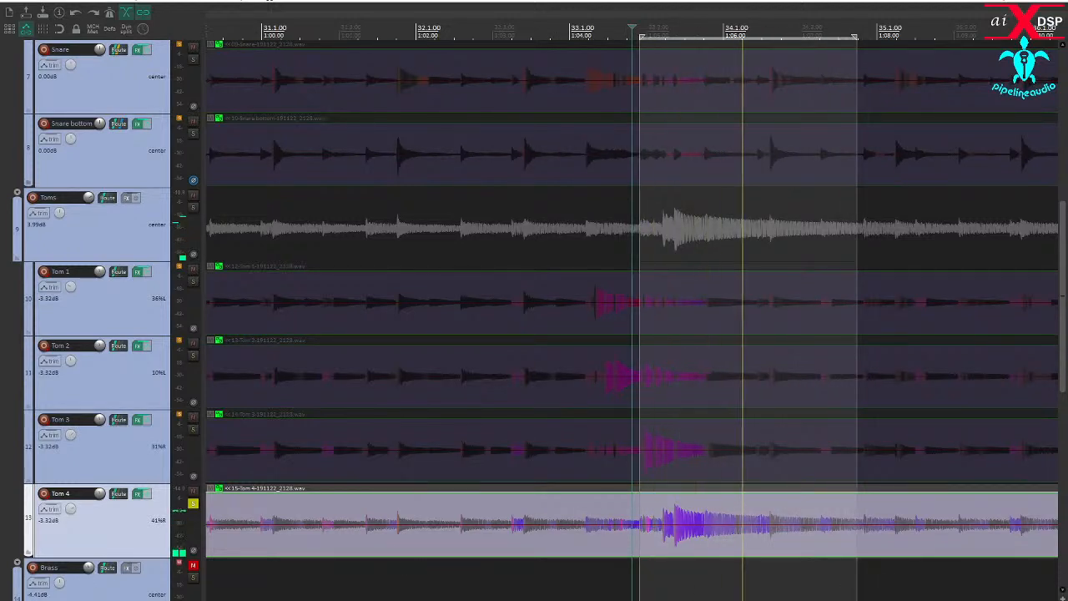
- Add the IC Intuition Compressor to Tom 4 with a 6.24:1 ratio, automatic makeup gain off and RMS set to peak
{"action": "left_click", "coordinate": [138, 493]}
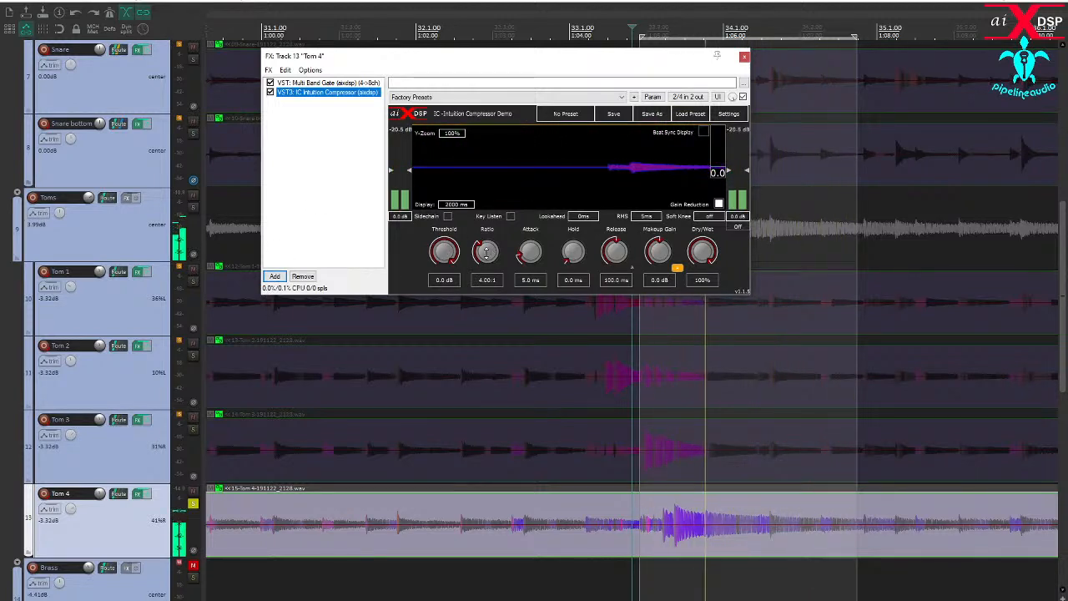
{"action": "left_click_drag", "start_coordinate": [486, 251], "coordinate": [486, 237]}
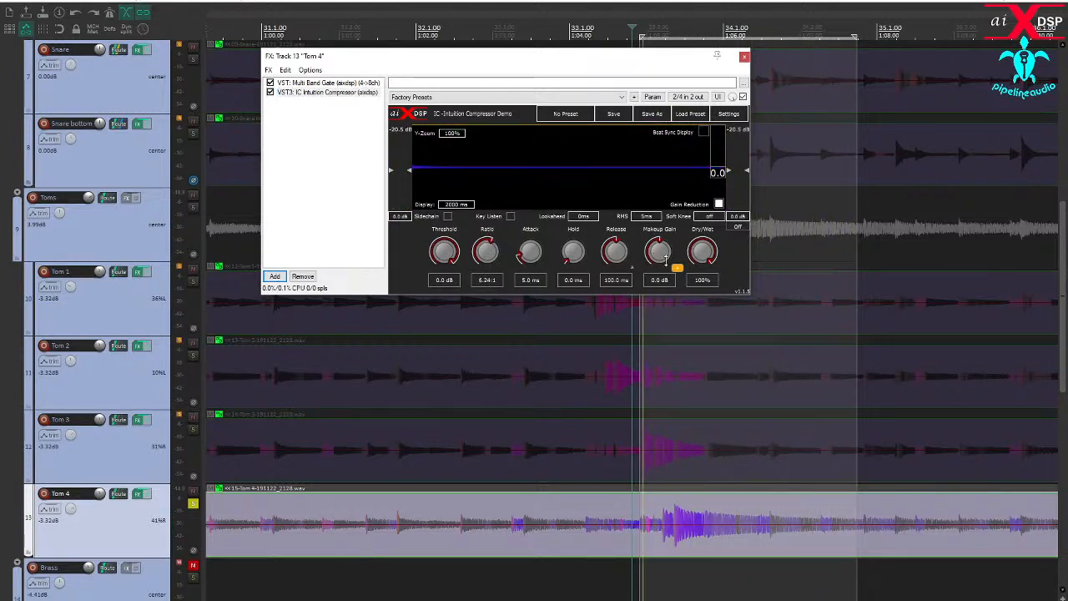
{"action": "left_click", "coordinate": [677, 268]}
{"action": "left_click_drag", "start_coordinate": [651, 217], "coordinate": [658, 295]}
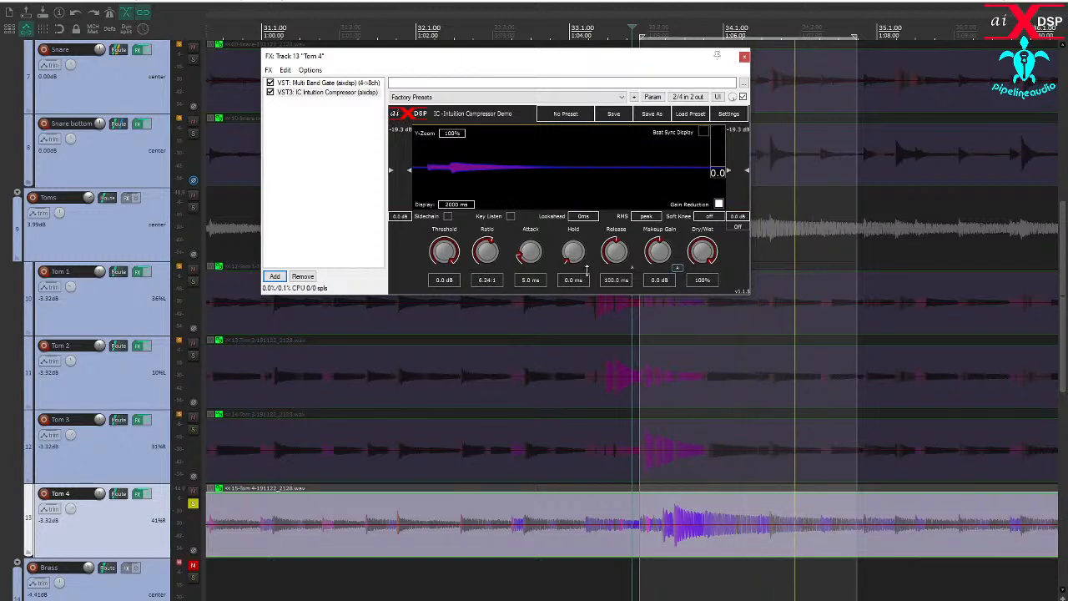
- Set Tom 4's compressor to 11.6 ms attack, -35.6 dB threshold and 10.2 dB makeup gain
{"action": "left_click_drag", "start_coordinate": [531, 251], "coordinate": [535, 241]}
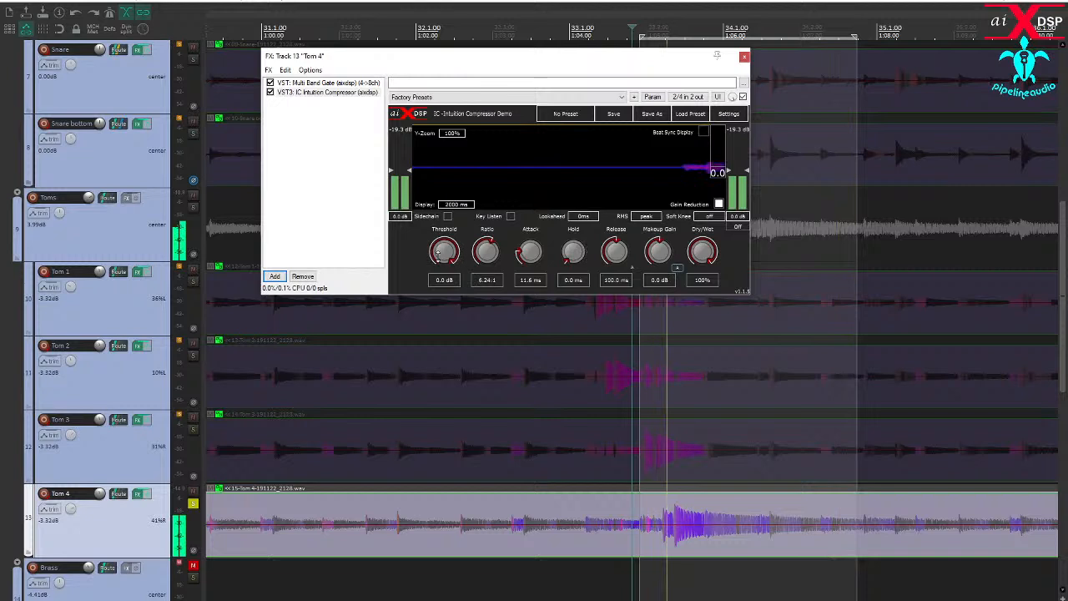
{"action": "left_click_drag", "start_coordinate": [444, 251], "coordinate": [435, 303]}
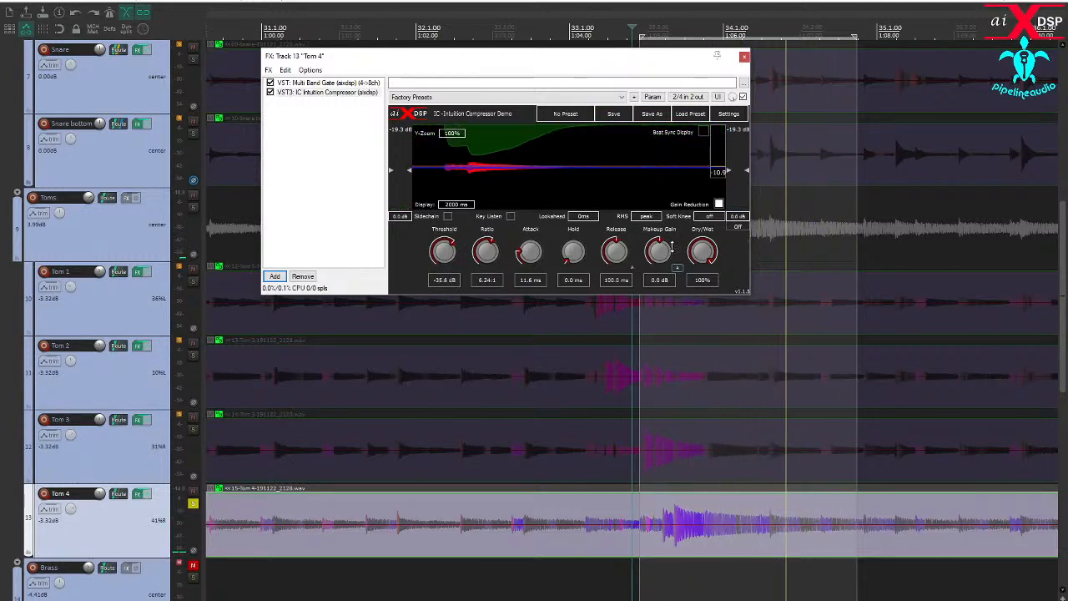
{"action": "left_click_drag", "start_coordinate": [660, 248], "coordinate": [664, 206]}
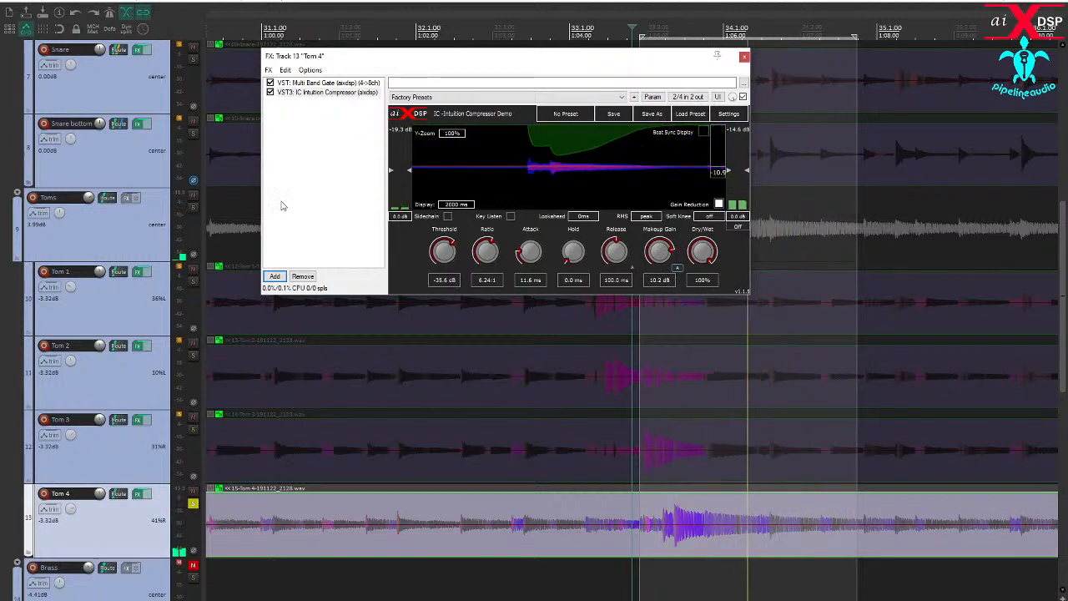
- Add XCTR to Tom 4 after the compressor, raise its Treble and High Mids drive, and close the effects window
{"action": "left_click", "coordinate": [277, 276]}
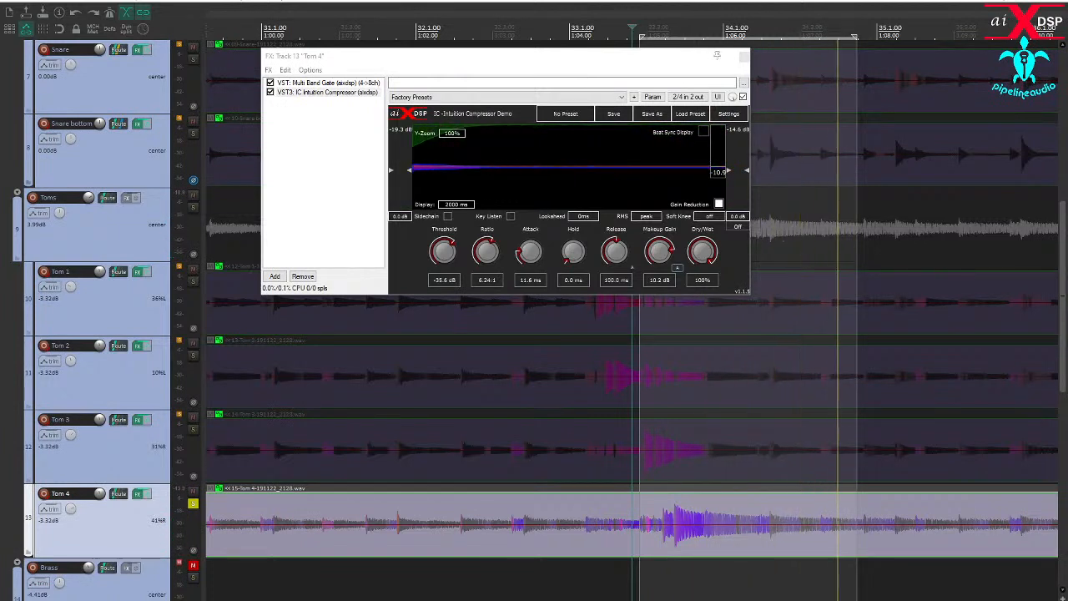
{"action": "double_click", "coordinate": [394, 250]}
{"action": "left_click_drag", "start_coordinate": [708, 269], "coordinate": [711, 237]}
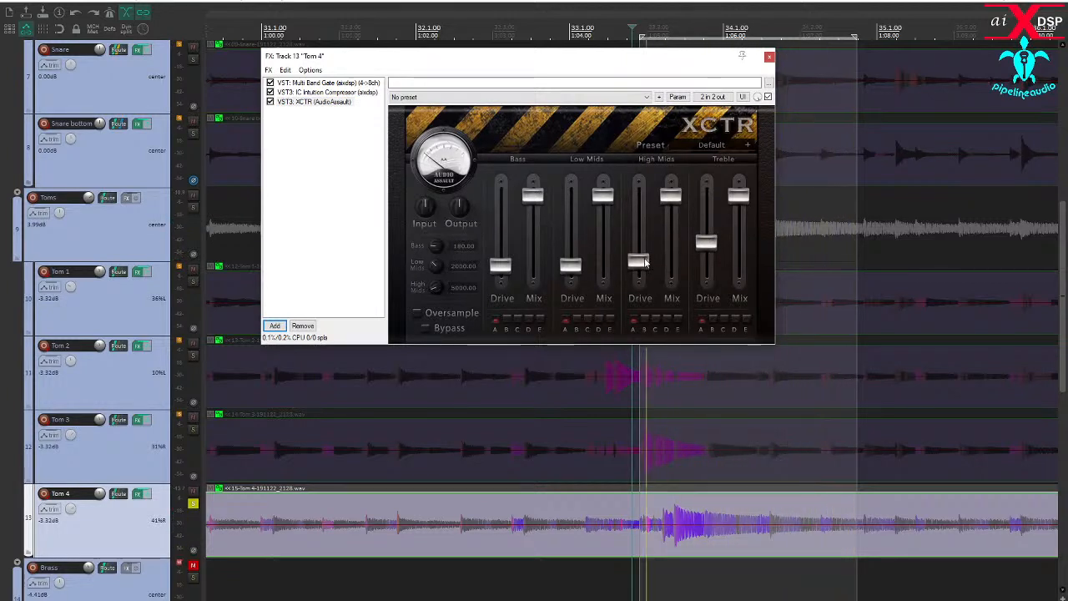
{"action": "left_click_drag", "start_coordinate": [645, 263], "coordinate": [645, 259]}
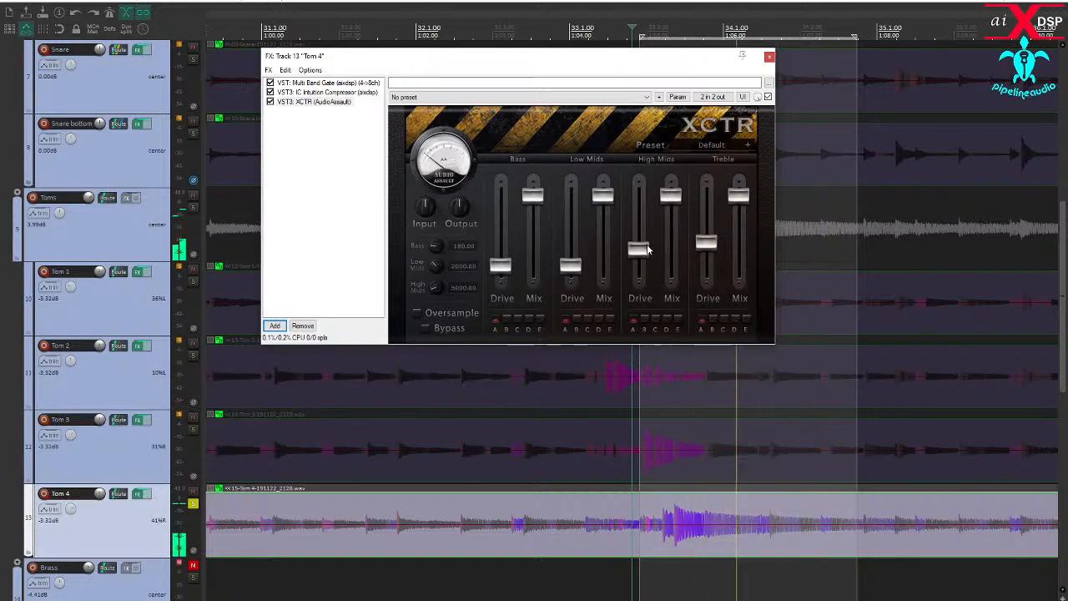
{"action": "left_click_drag", "start_coordinate": [703, 244], "coordinate": [710, 241]}
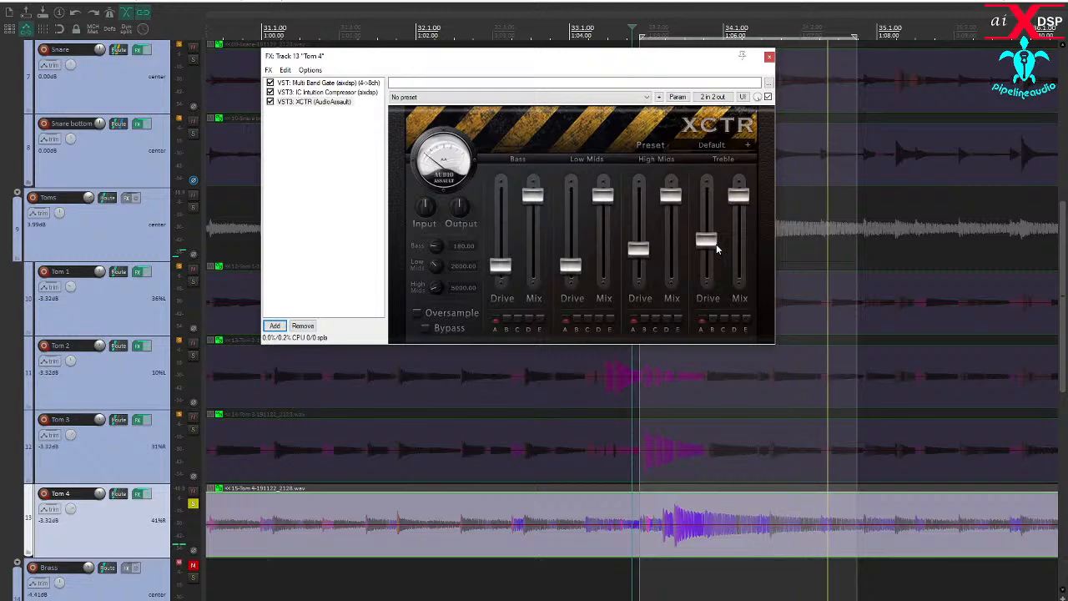
{"action": "left_click", "coordinate": [768, 58]}
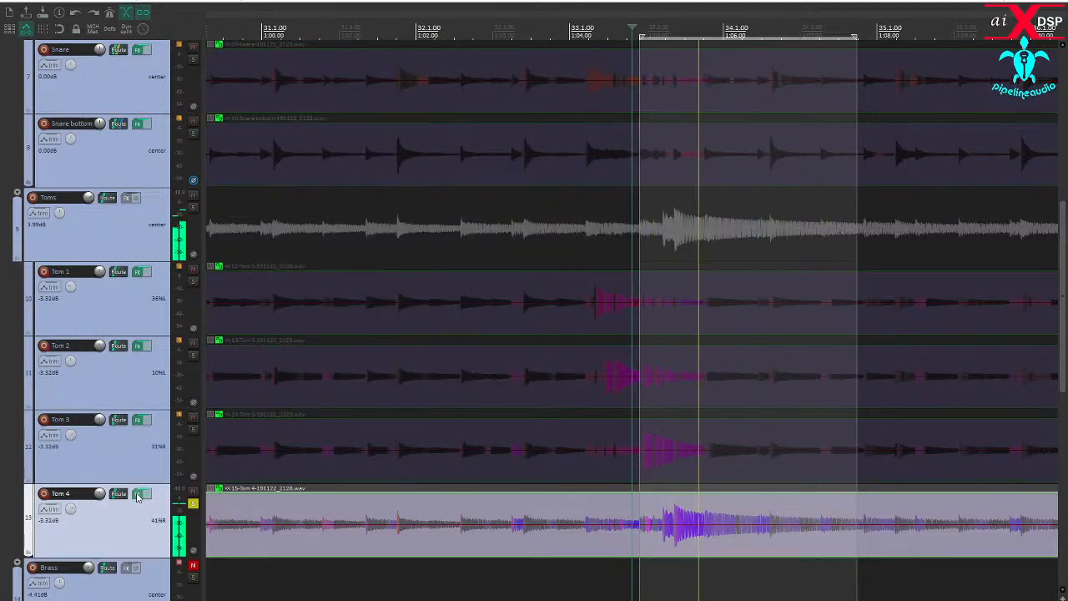
- Recheck and close Tom 4's effects window, turn off its solo, and place the edit cursor between bars 25 and 27
{"action": "left_click", "coordinate": [138, 494]}
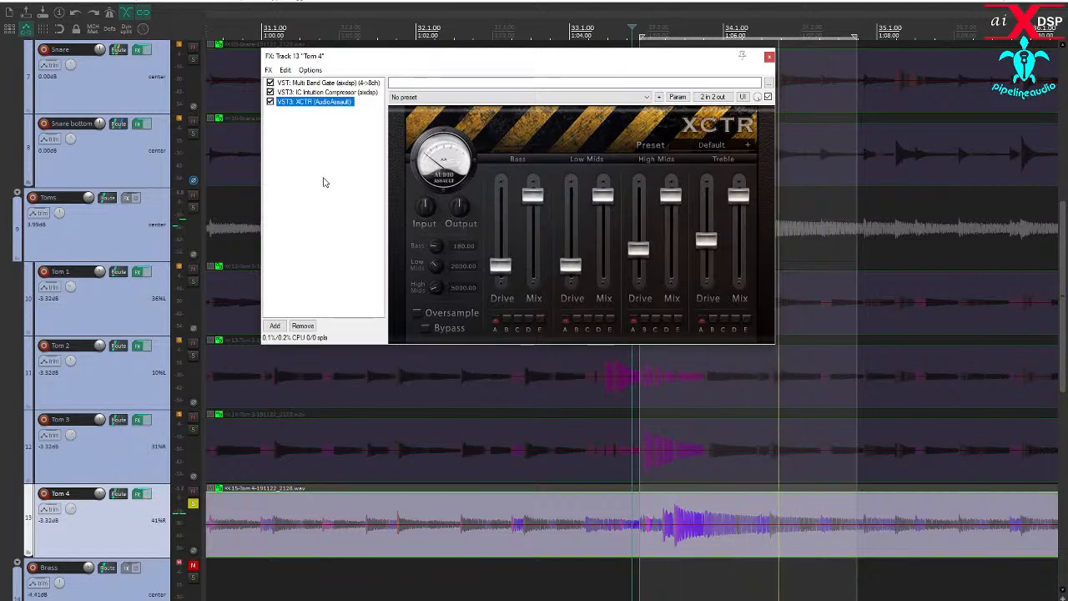
{"action": "left_click", "coordinate": [769, 56]}
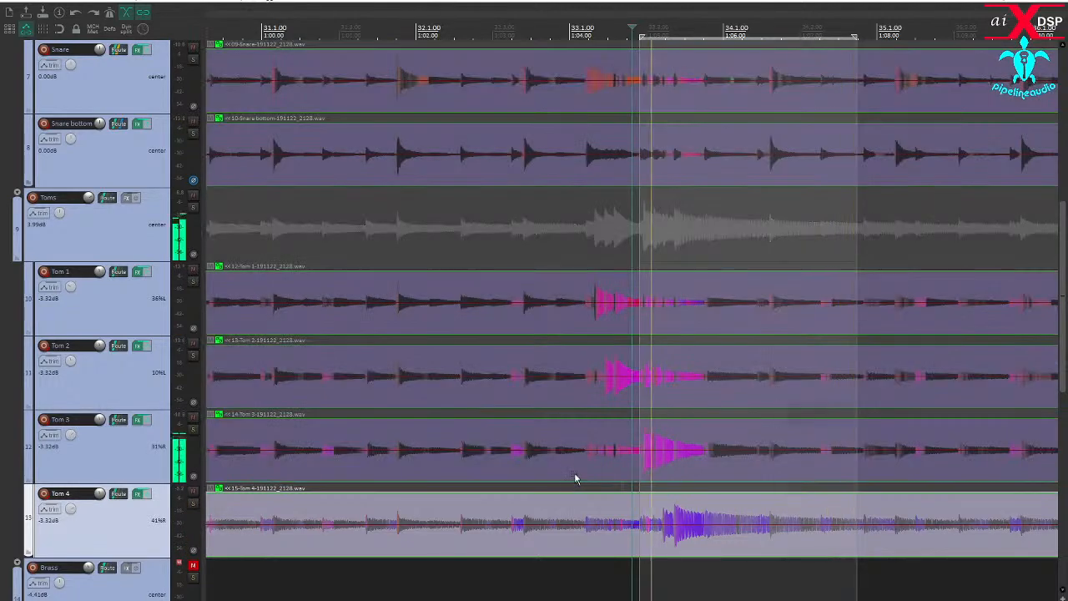
{"action": "scroll", "coordinate": [575, 478], "scroll_direction": "down", "scroll_amount": 2}
{"action": "scroll", "coordinate": [574, 478], "scroll_direction": "down", "scroll_amount": 2}
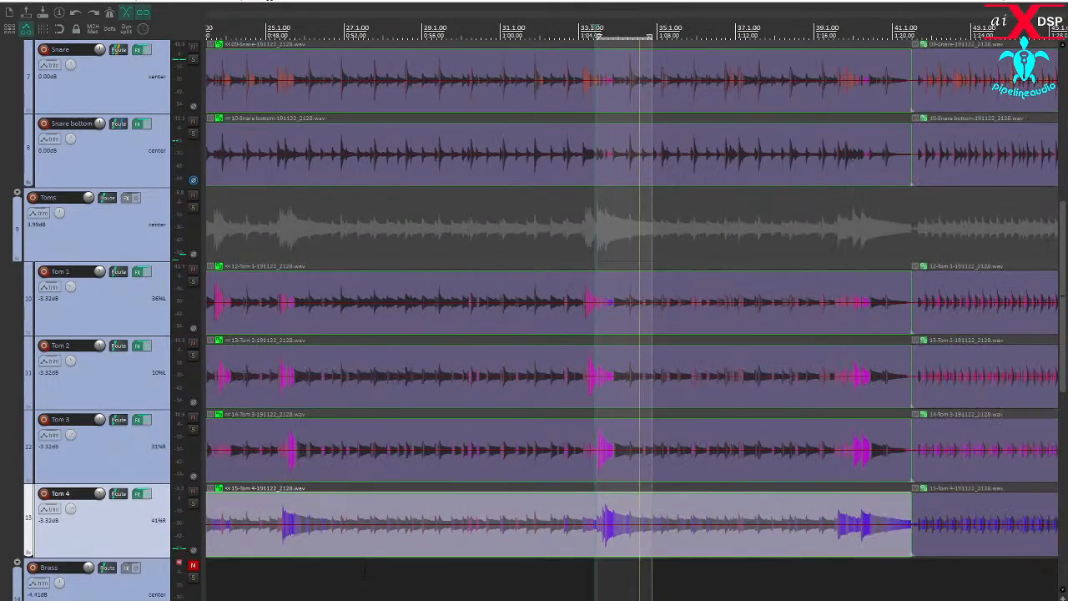
{"action": "left_click", "coordinate": [319, 576]}
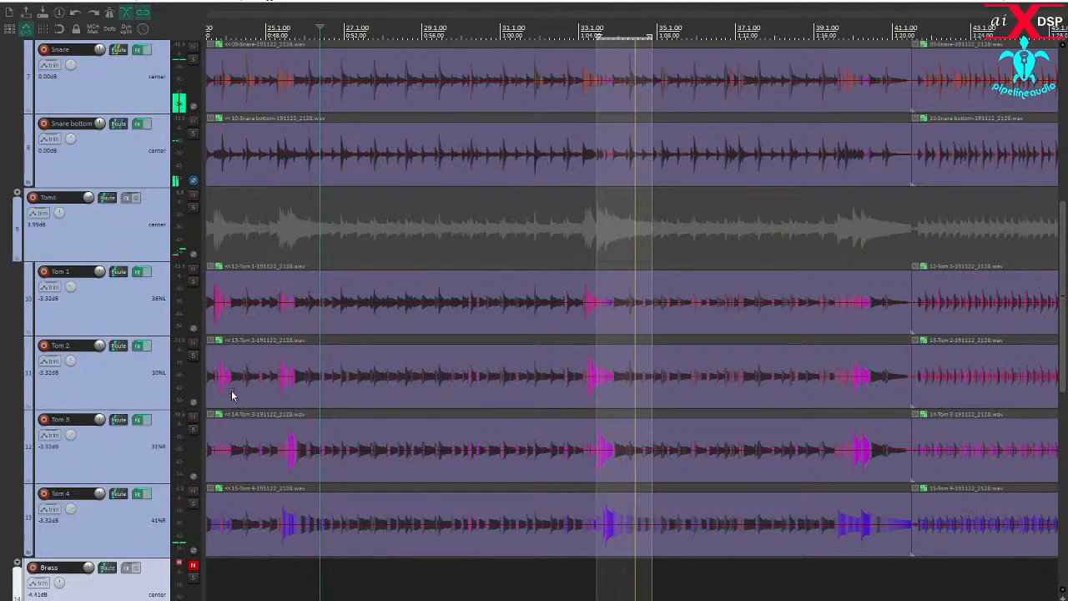
- Add XCTR to the Snare Buss and raise its Treble drive moderately and its High Mids drive slightly
{"action": "scroll", "coordinate": [122, 372], "scroll_direction": "up", "scroll_amount": 1}
{"action": "scroll", "coordinate": [121, 371], "scroll_direction": "up", "scroll_amount": 5}
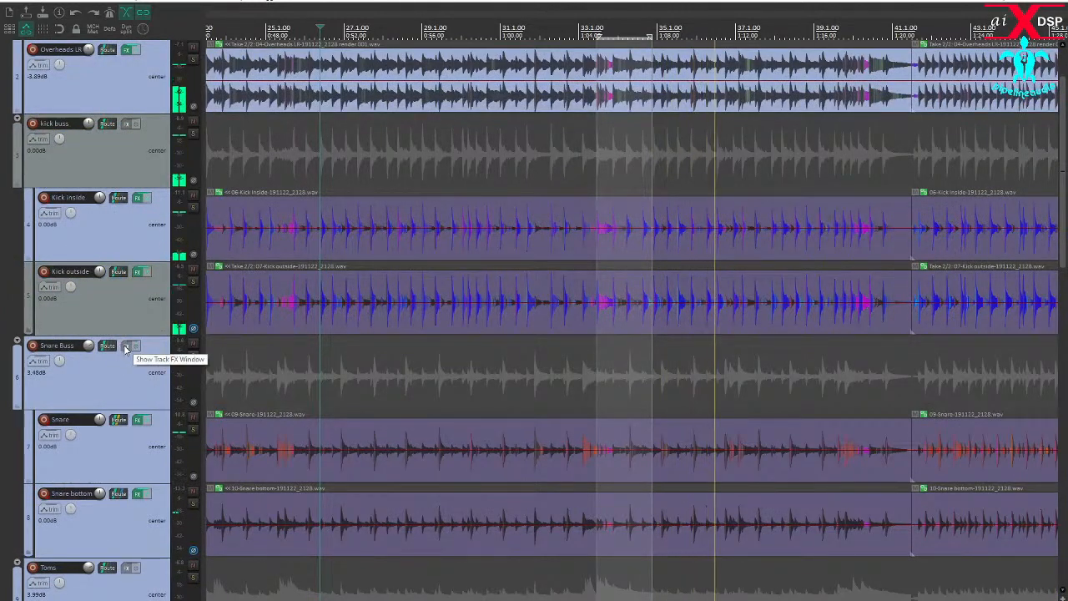
{"action": "left_click", "coordinate": [125, 344]}
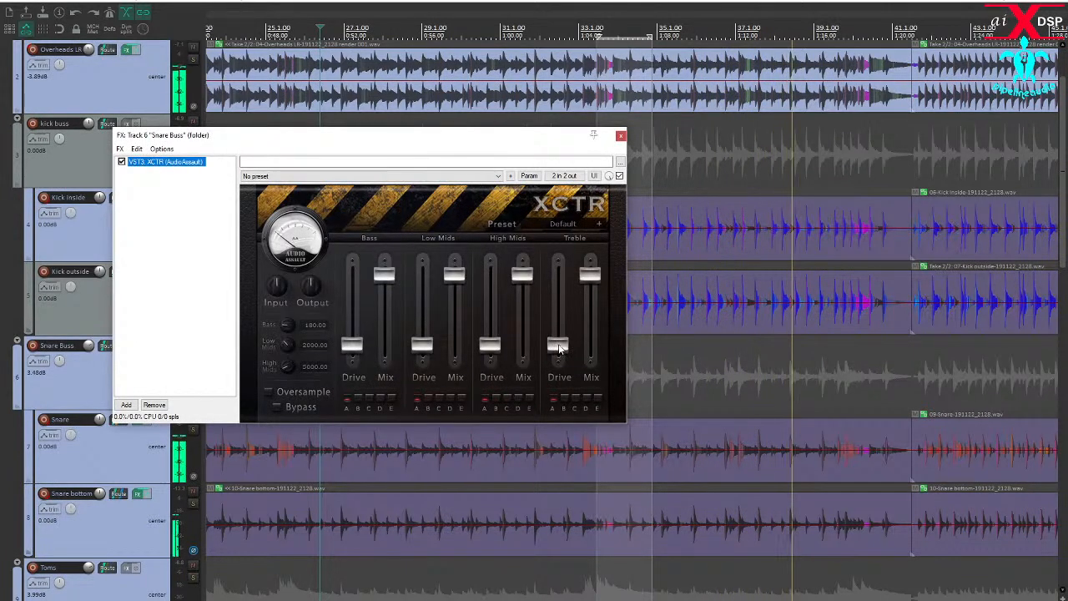
{"action": "left_click_drag", "start_coordinate": [559, 330], "coordinate": [491, 340]}
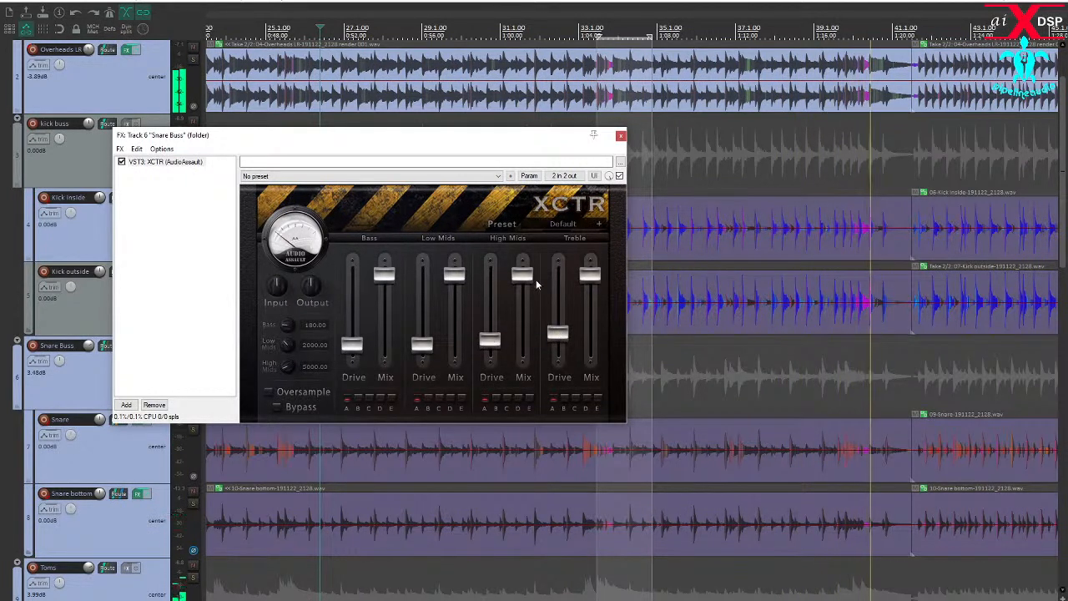
- Move the Snare Buss effects window clear of the track controls, and bypass the effects on the Snare and Snare bottom tracks together
{"action": "left_click_drag", "start_coordinate": [536, 138], "coordinate": [714, 365]}
{"action": "scroll", "coordinate": [512, 222], "scroll_direction": "down", "scroll_amount": 3}
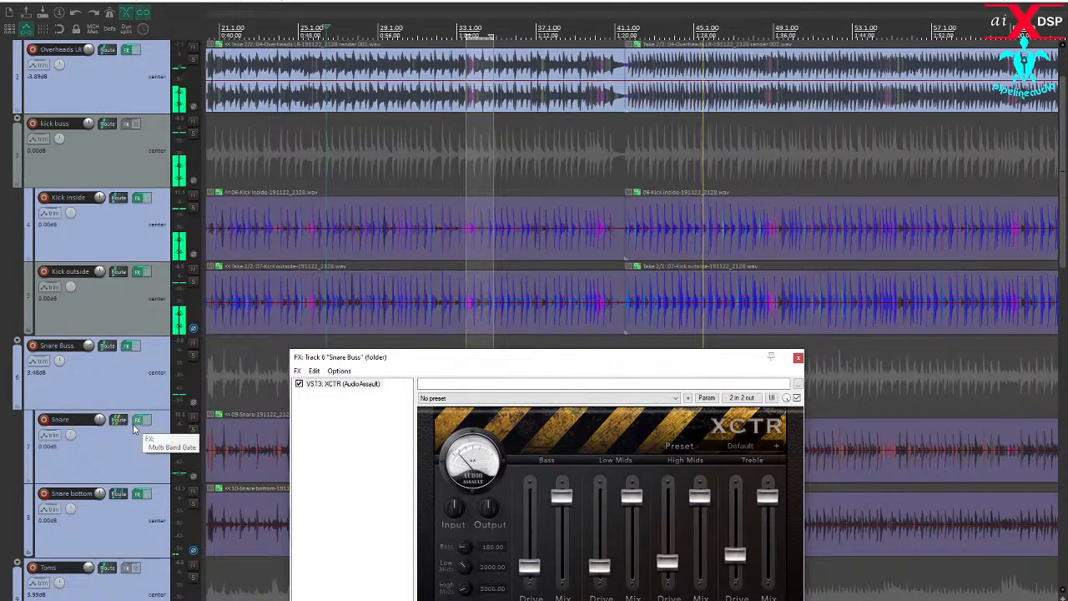
{"action": "left_click", "coordinate": [138, 521]}
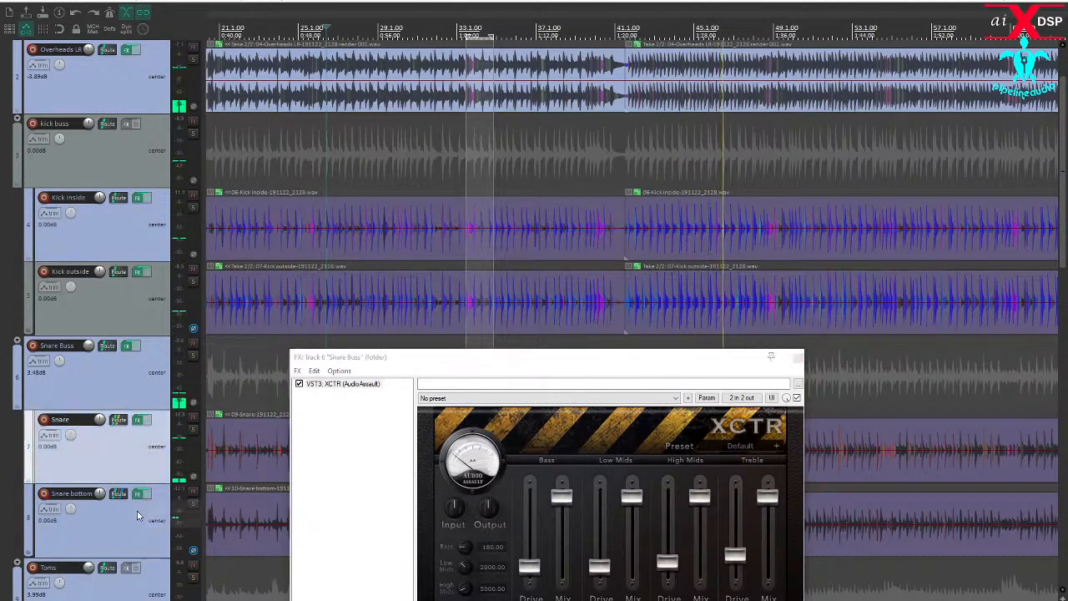
{"action": "left_click", "coordinate": [142, 494], "text": "ctrl"}
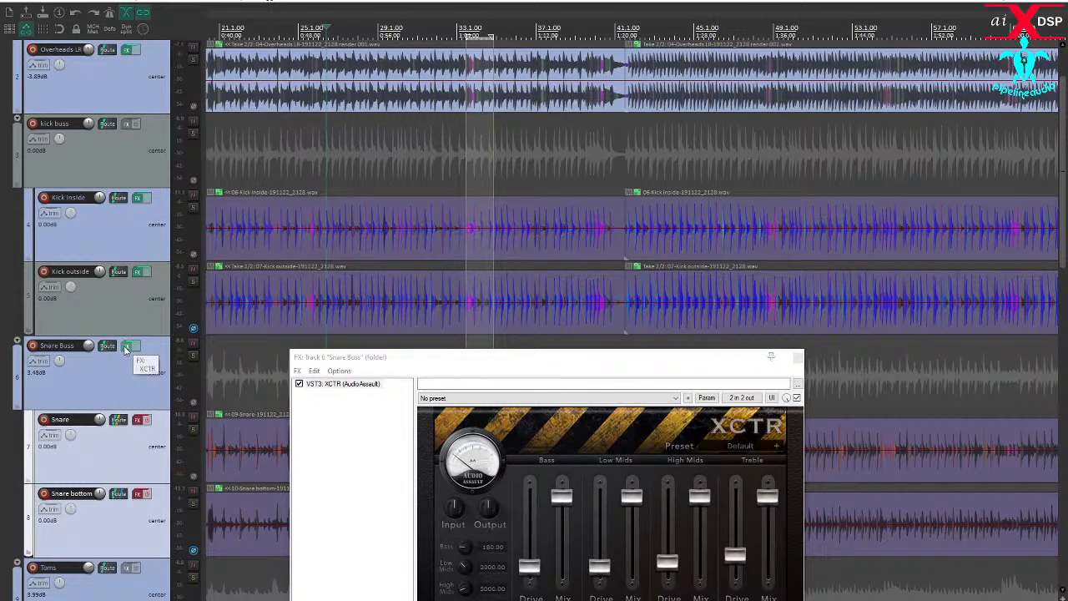
- Disable XCTR on the Snare Buss and close its effects window
{"action": "left_click", "coordinate": [300, 385]}
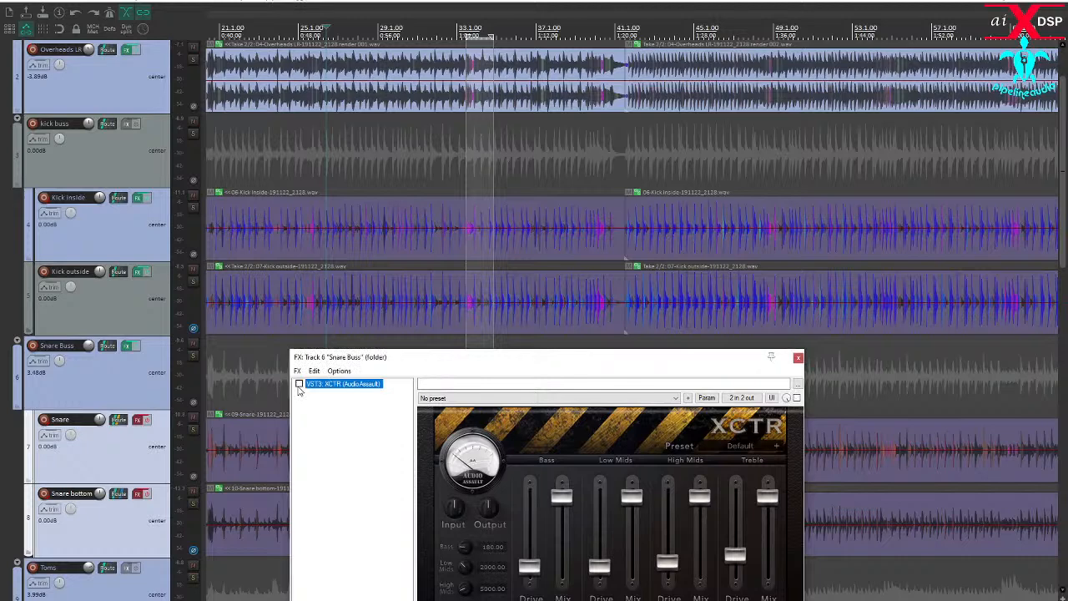
{"action": "left_click", "coordinate": [798, 358]}
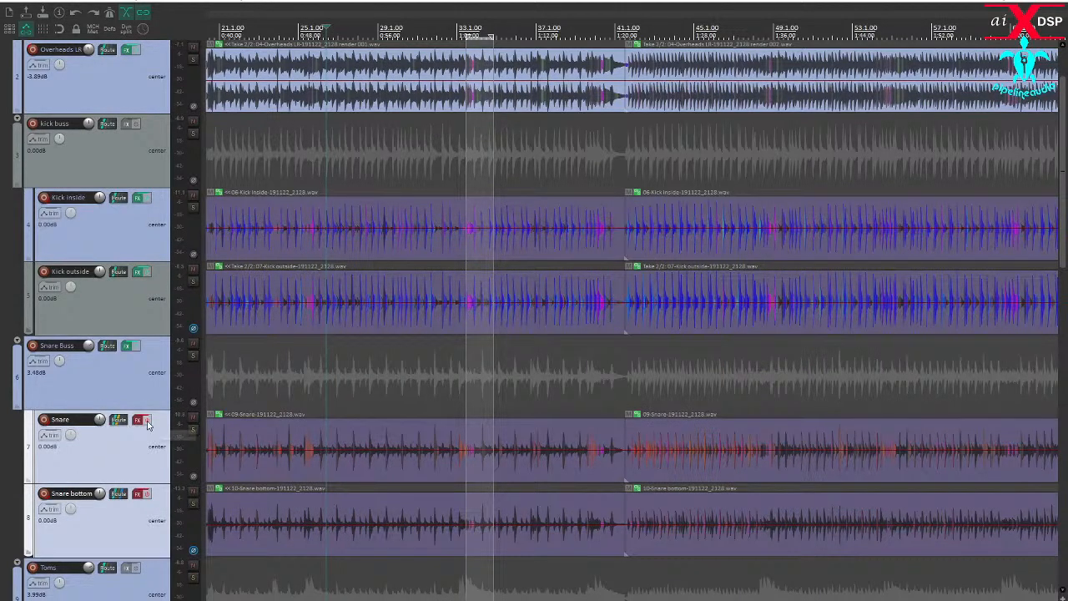
{"action": "scroll", "coordinate": [153, 477], "scroll_direction": "down", "scroll_amount": 4}
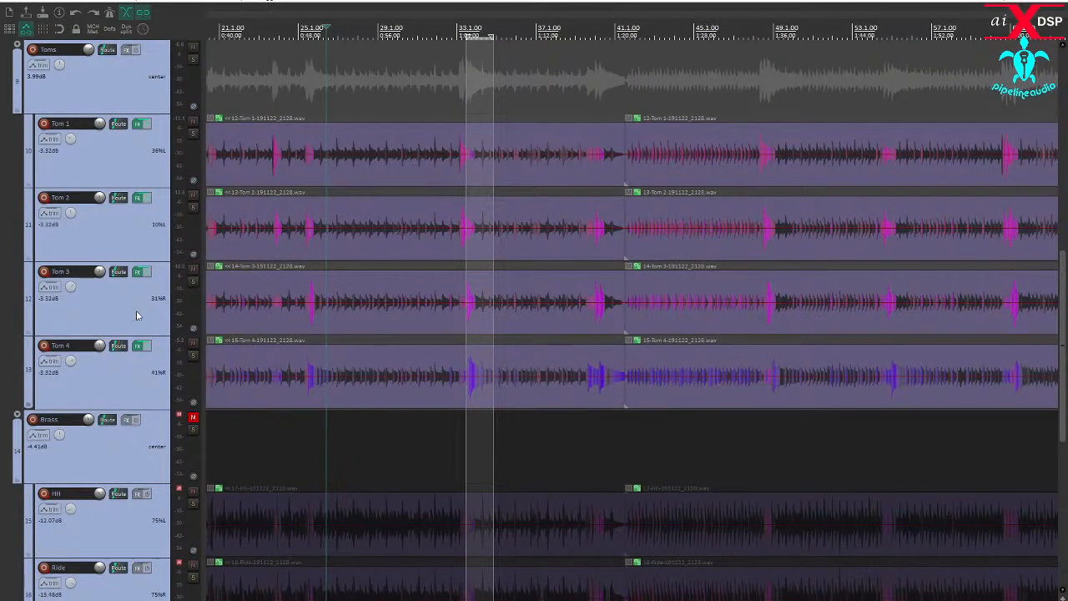
{"action": "scroll", "coordinate": [519, 293], "scroll_direction": "down", "scroll_amount": 2}
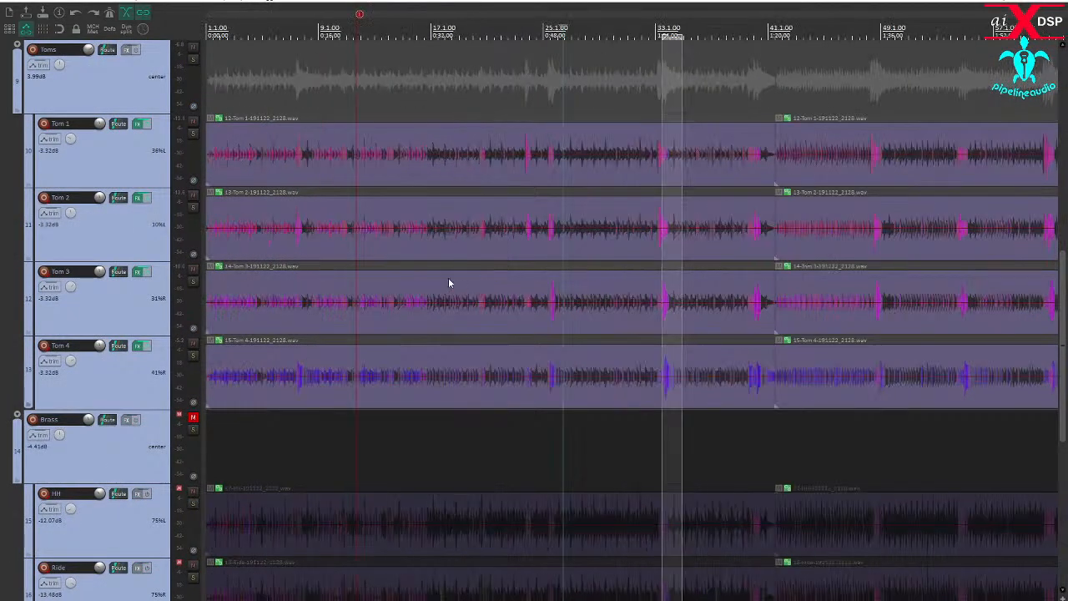